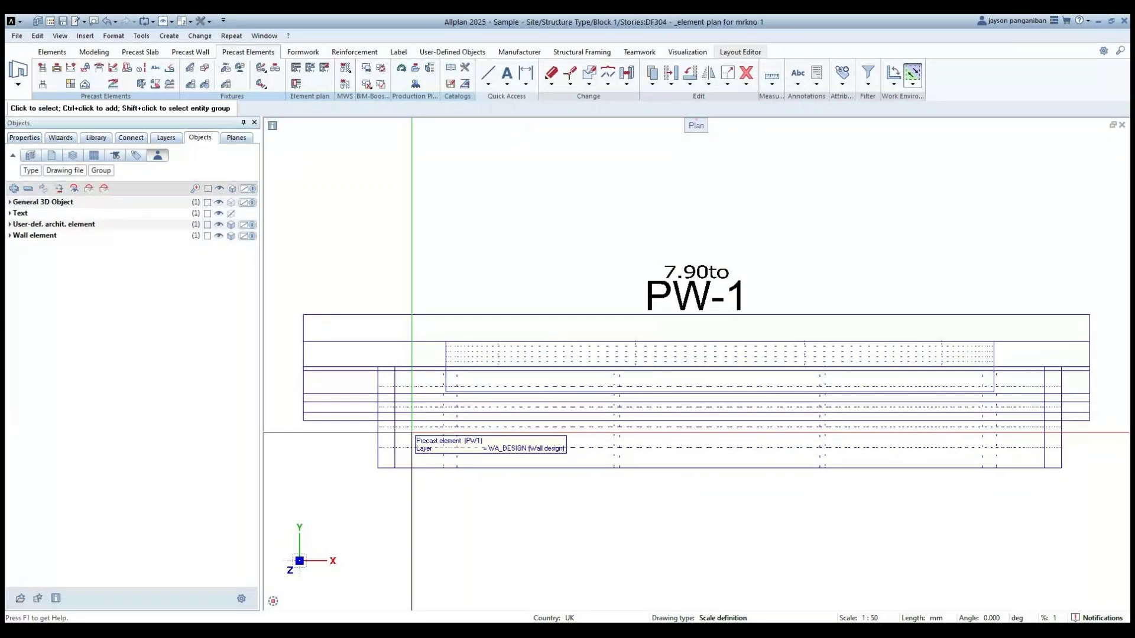
Split the workspace into plan, perspective and south elevation views and examine precast wall PW-1's cornice and arched opening in perspective.
middle_click_drag(399, 440, 443, 402)
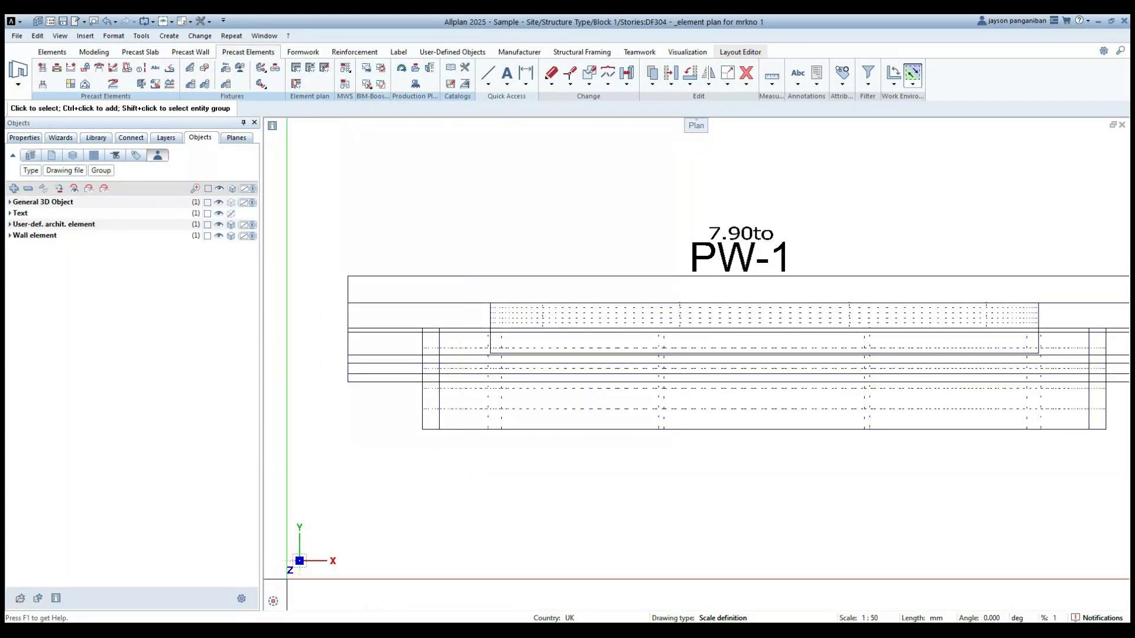
key("ctrl+3")
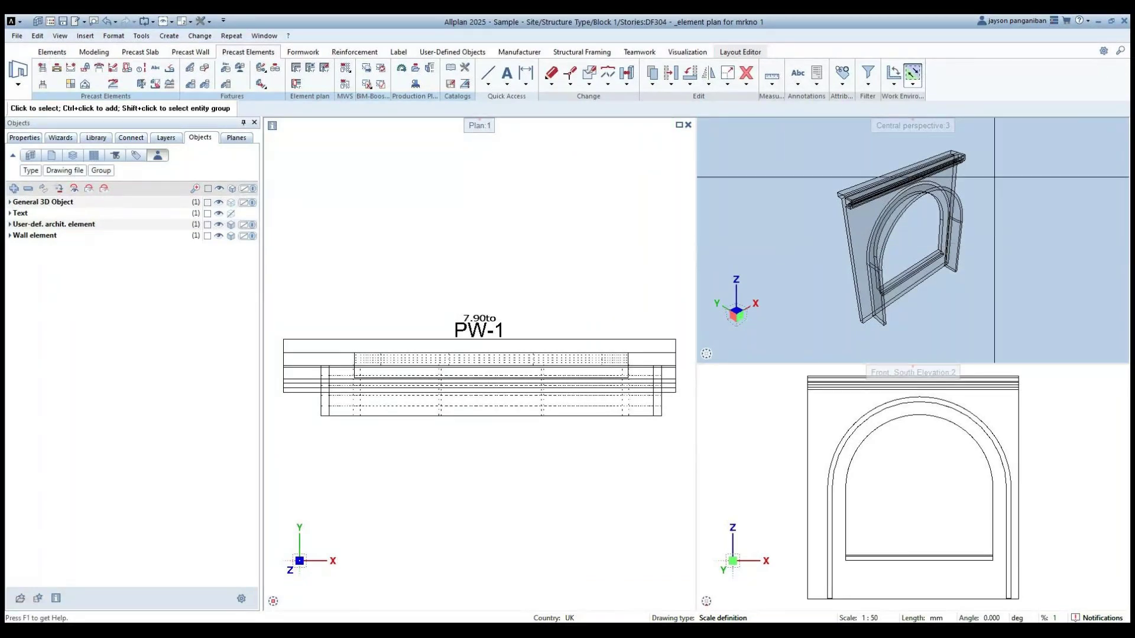
scroll(815, 243, "up", 2)
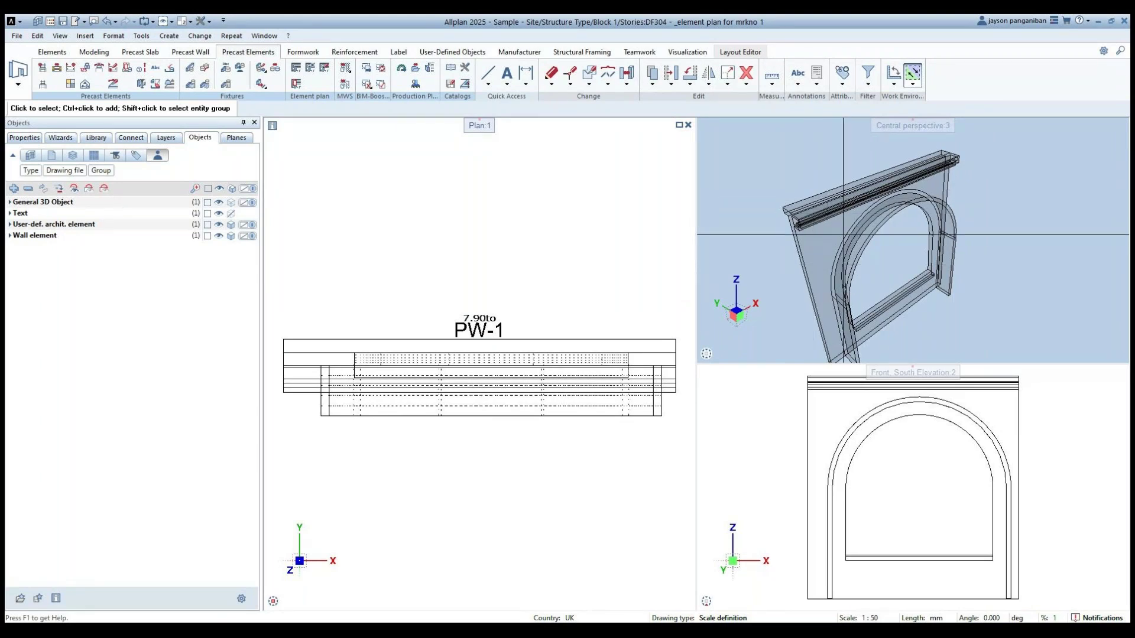
scroll(926, 219, "up", 2)
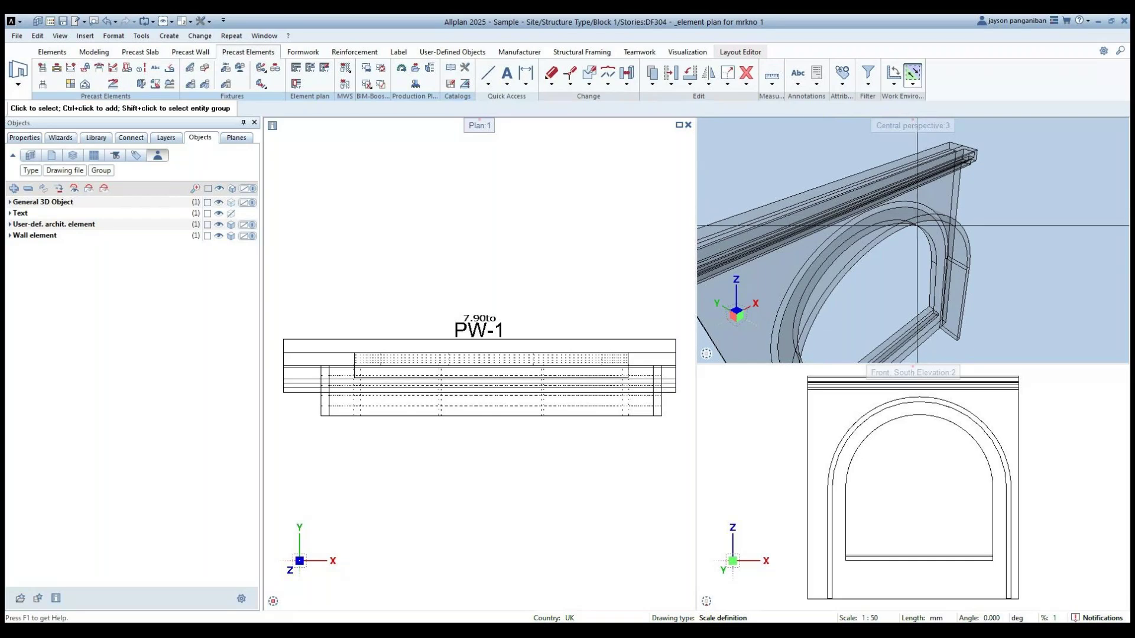
middle_click_drag(844, 309, 901, 206)
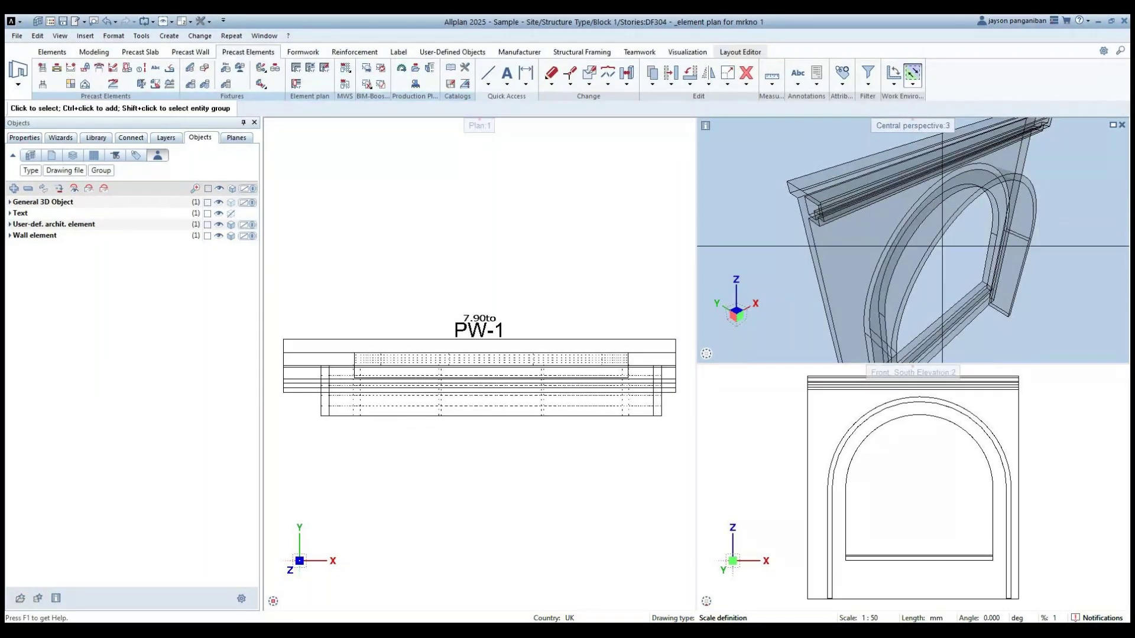
scroll(829, 187, "down", 2)
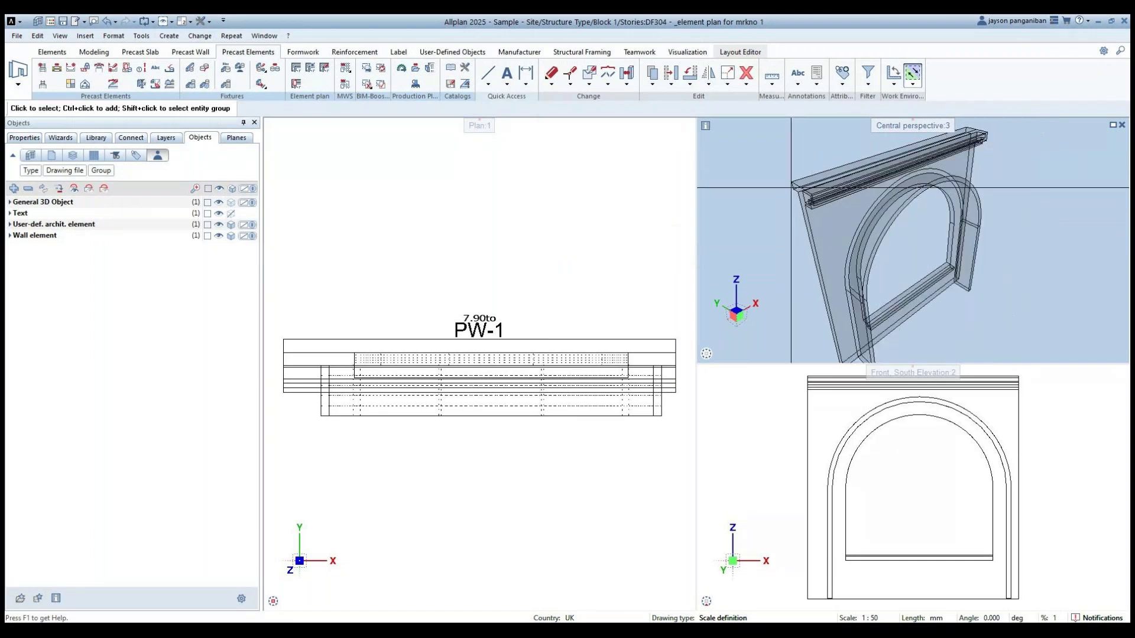
middle_click_drag(829, 186, 784, 223)
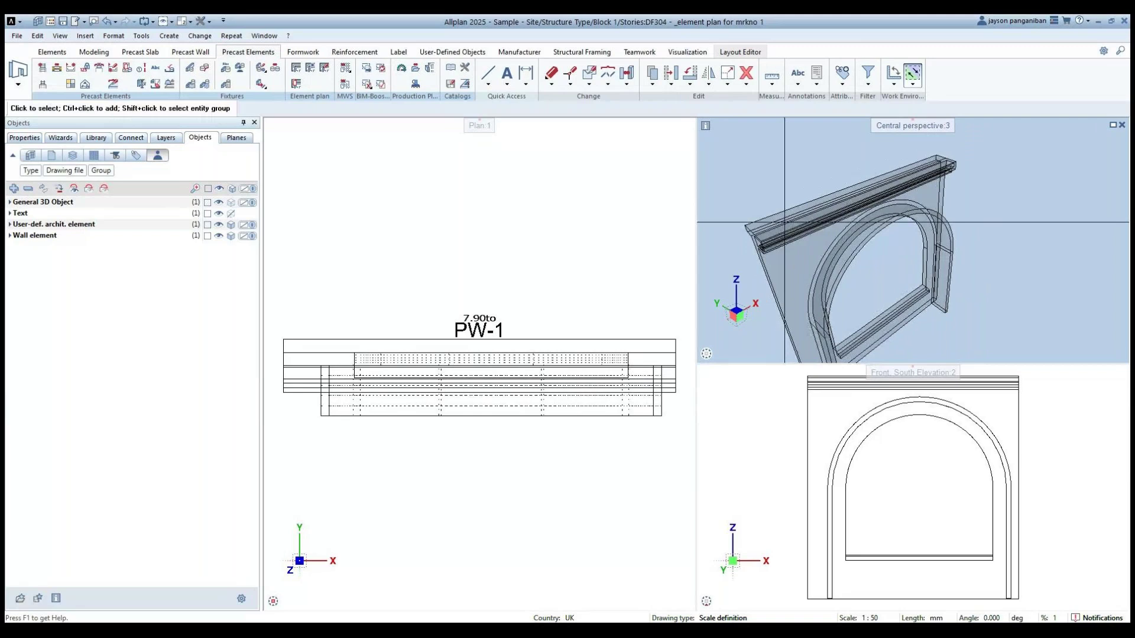
scroll(785, 222, "up", 3)
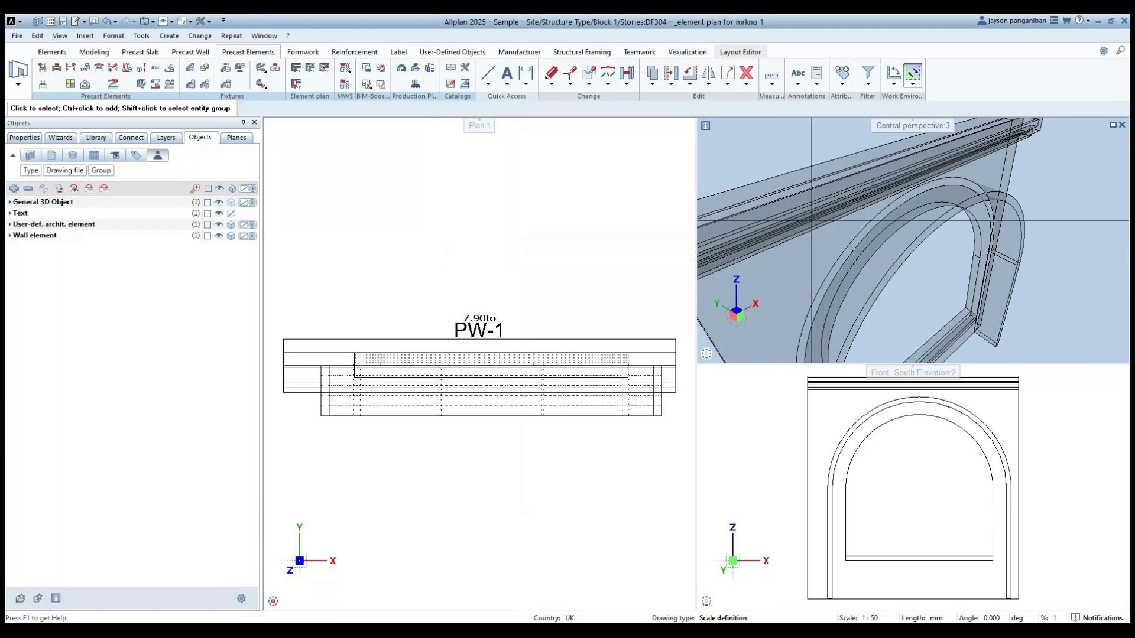
middle_click_drag(816, 236, 875, 244)
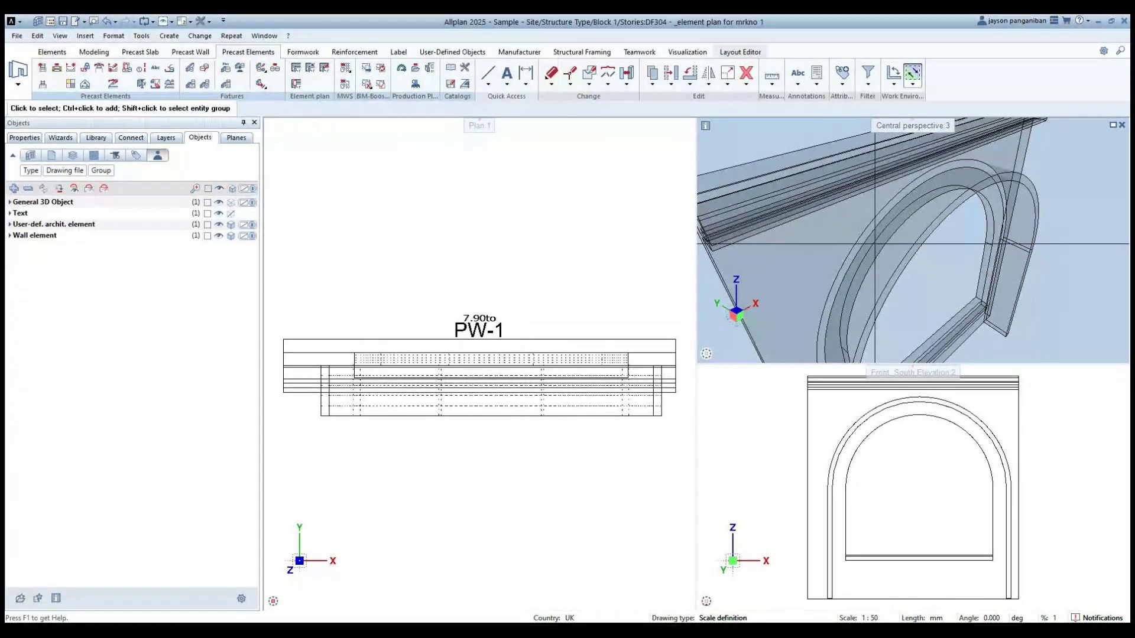
scroll(875, 244, "down", 3)
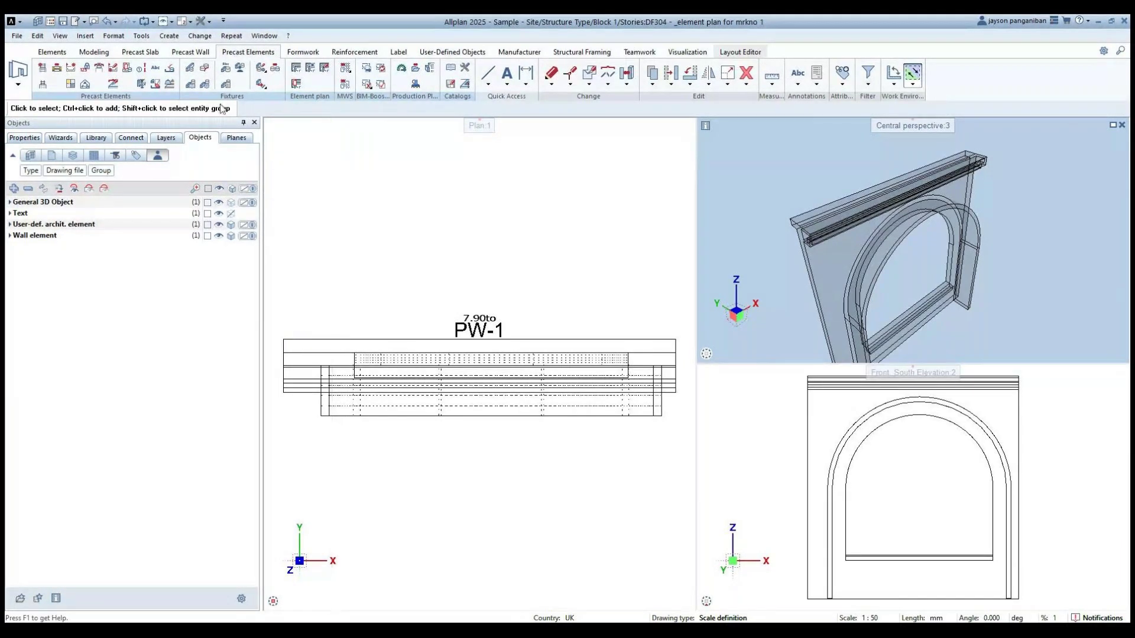
Start placing a fixture on precast wall PW-1, up to the selection of its reference surface.
left_click(191, 52)
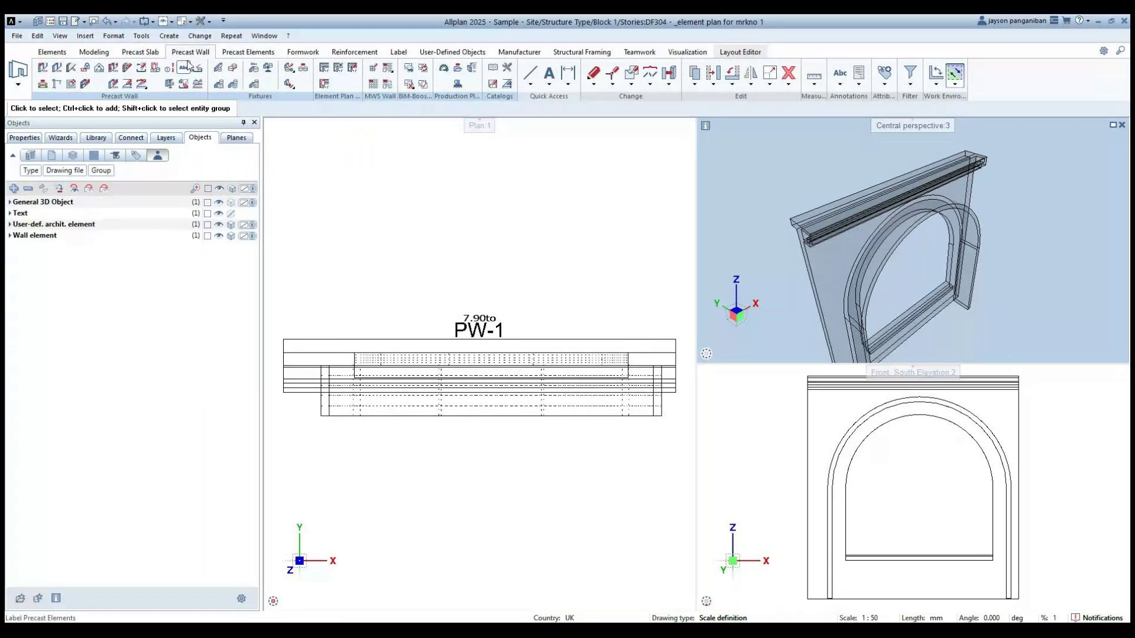
scroll(187, 66, "down", 1)
left_click(189, 68)
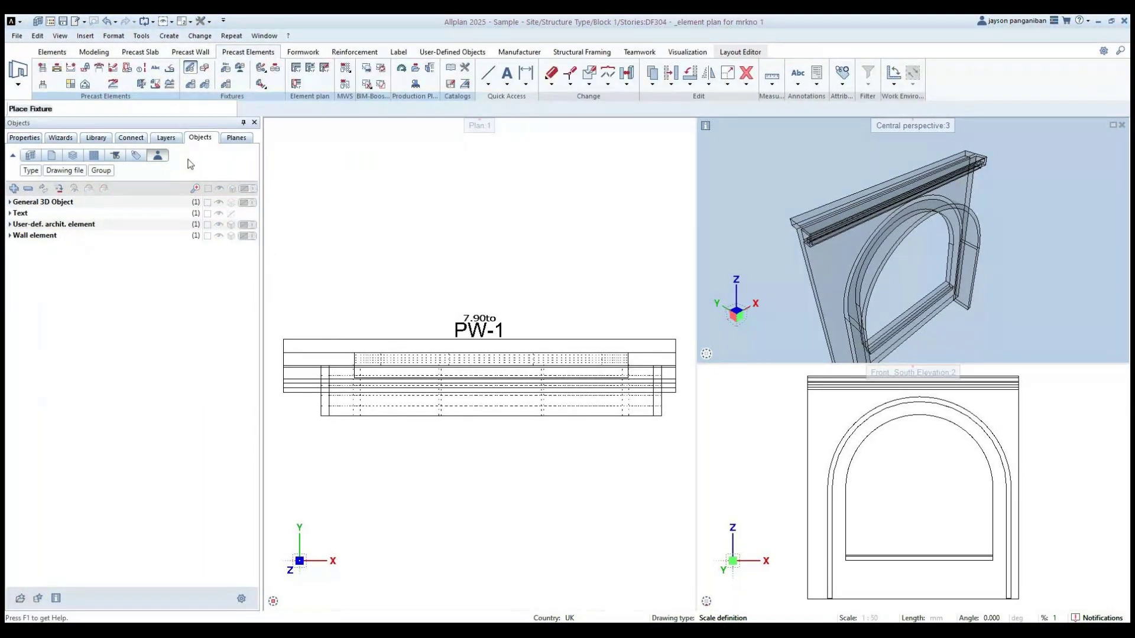
key("Escape")
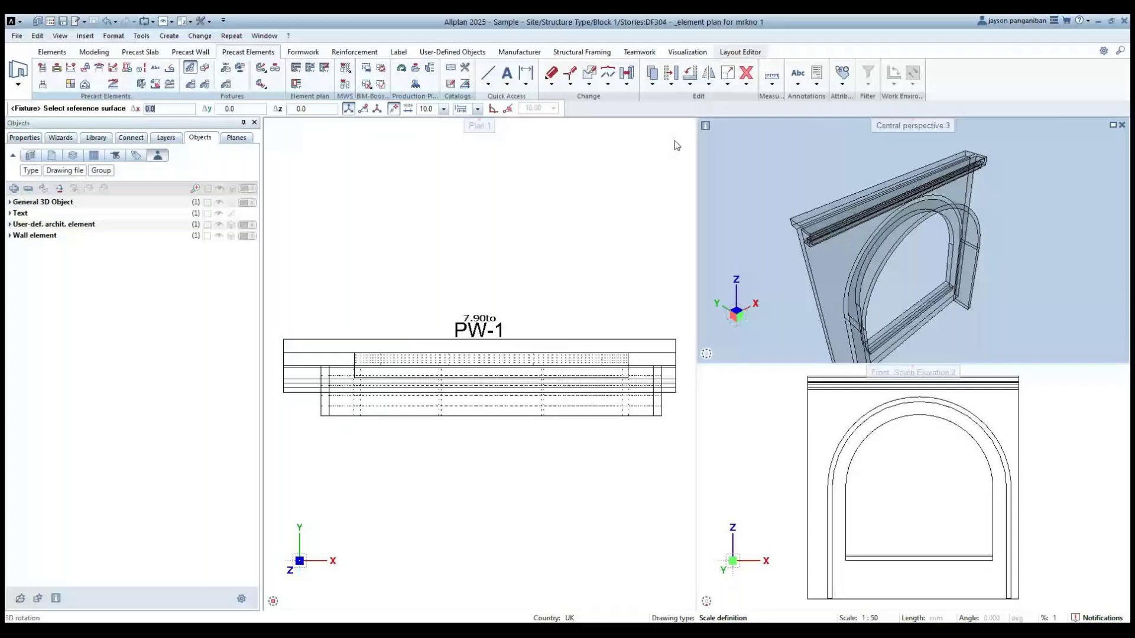
key("Escape")
left_click(722, 141)
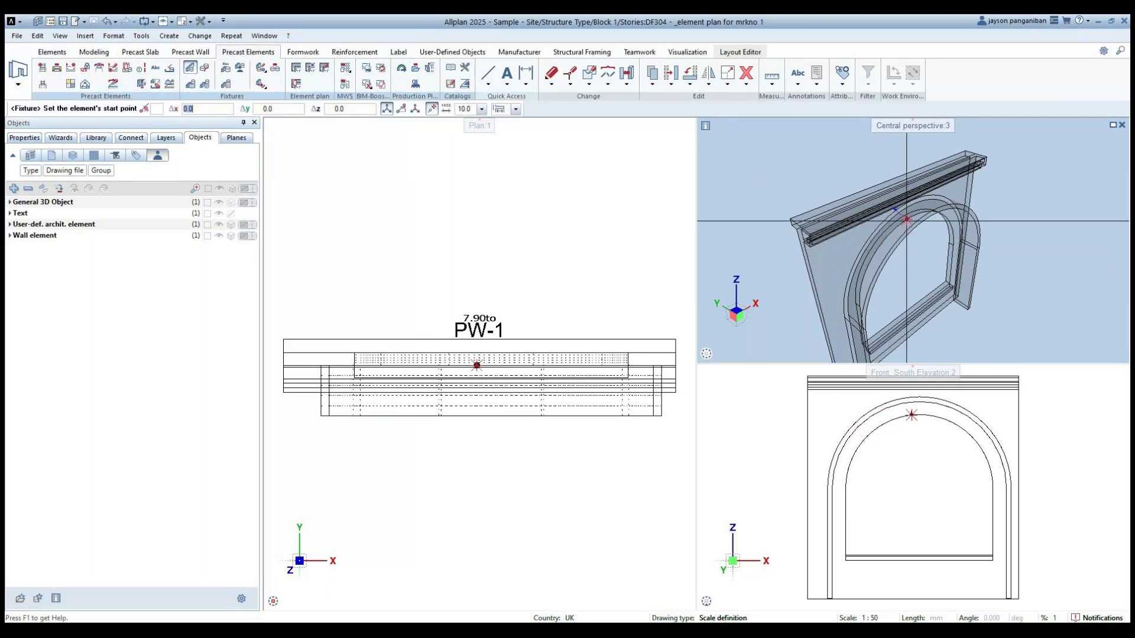
scroll(907, 218, "up", 3)
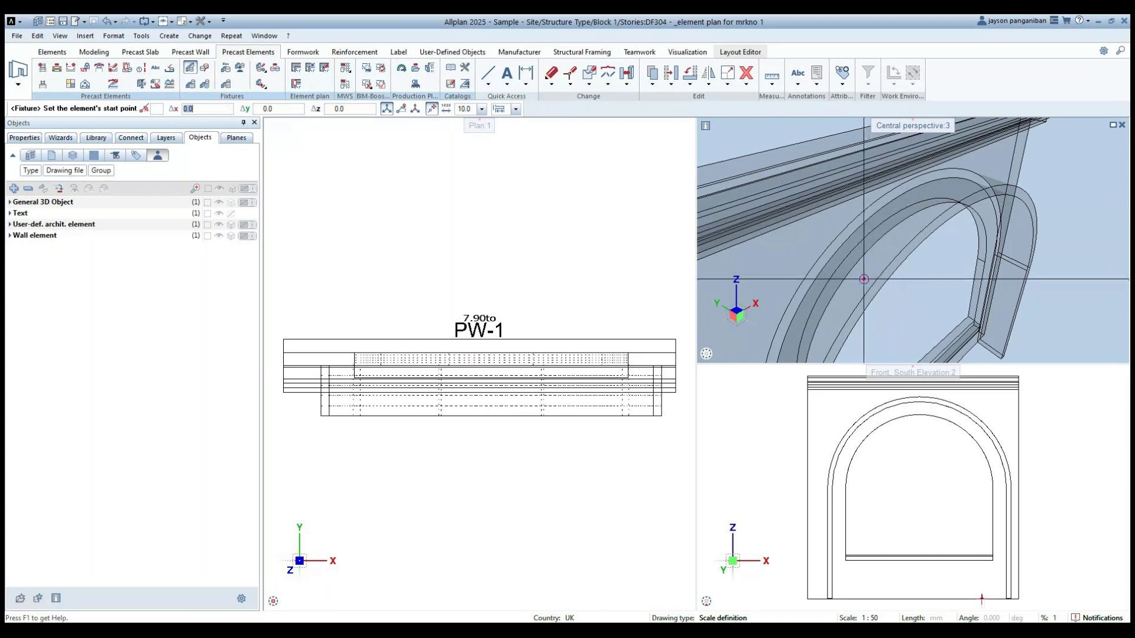
scroll(929, 195, "down", 2)
scroll(739, 172, "up", 2)
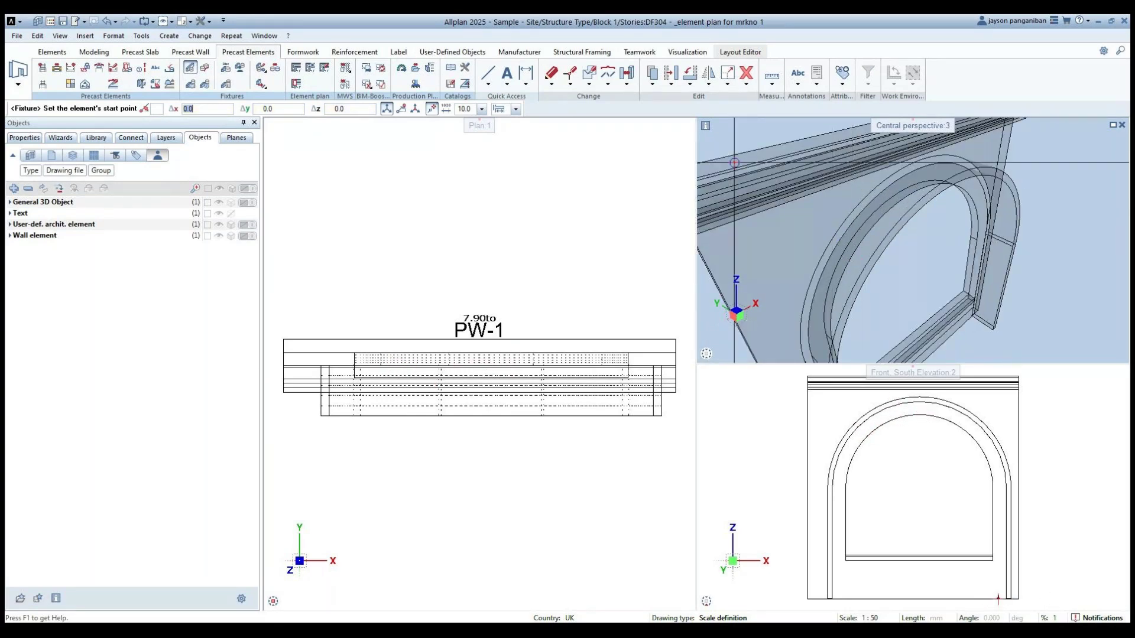
left_click(853, 251)
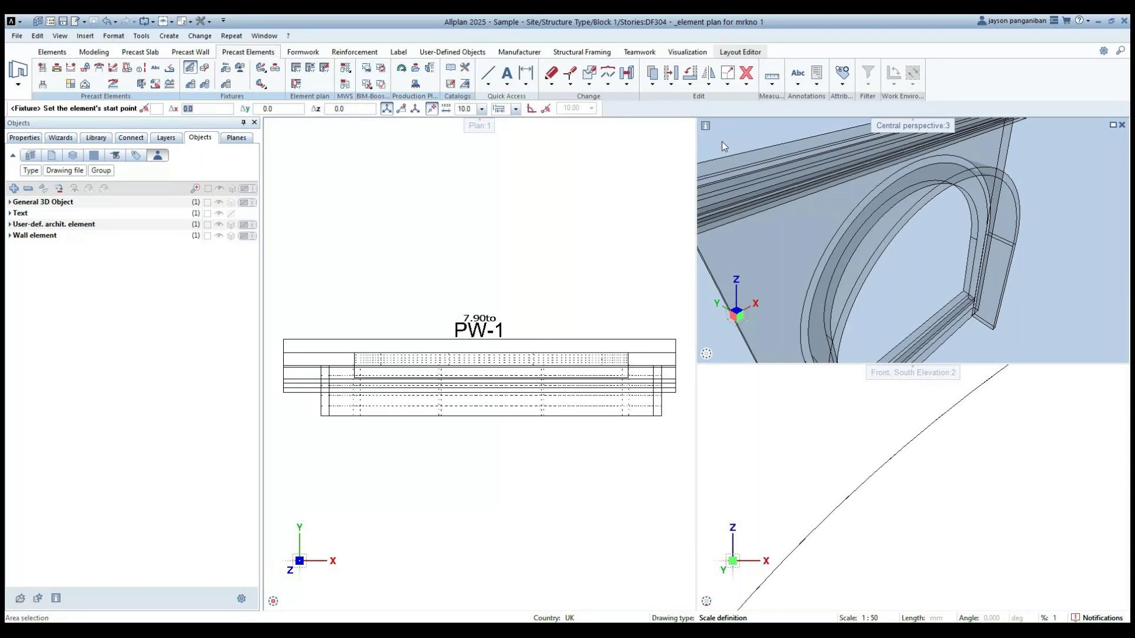
key("Escape")
key("Escape")
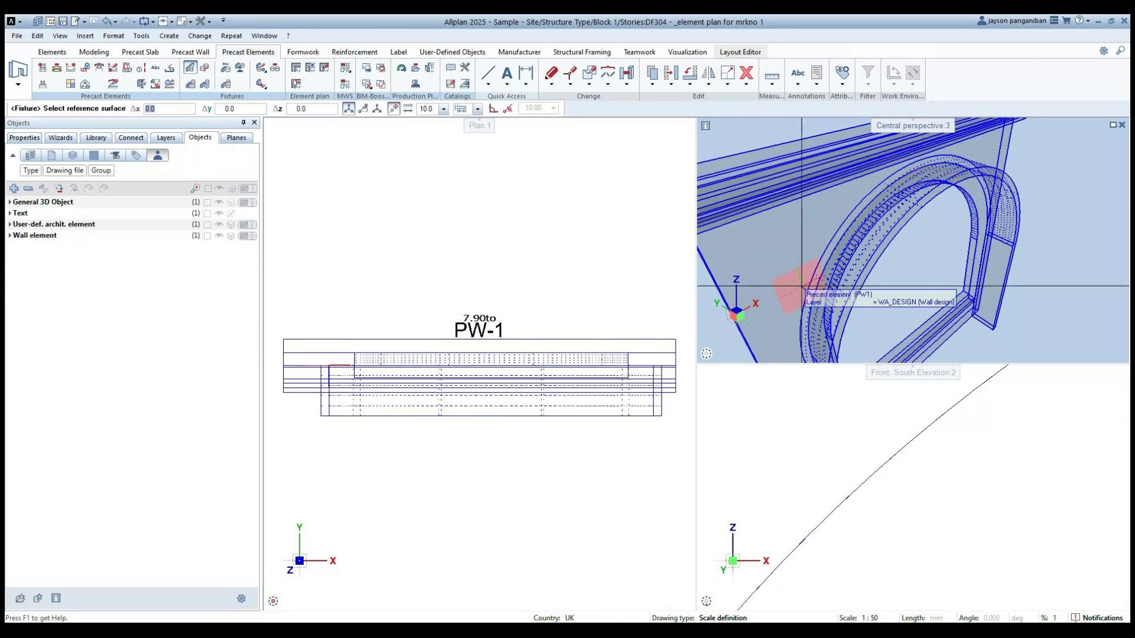
Place a JEA 2.5x90 fixture on the wall's flat face, beside the arch and below the cornice.
scroll(862, 238, "down", 3)
scroll(843, 286, "up", 2)
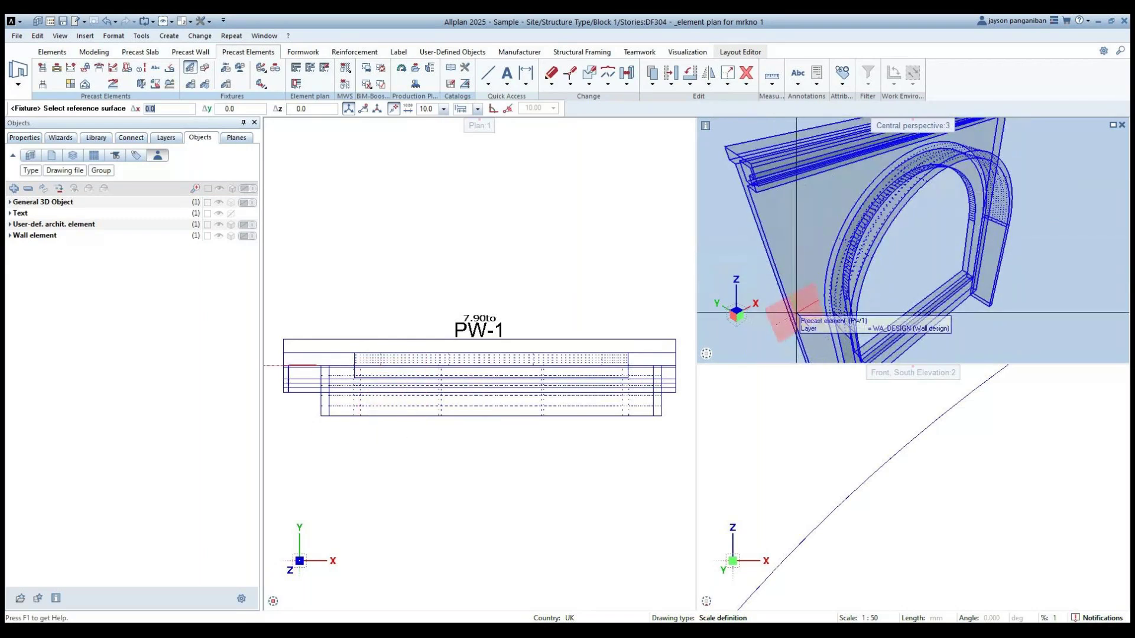
left_click(809, 209)
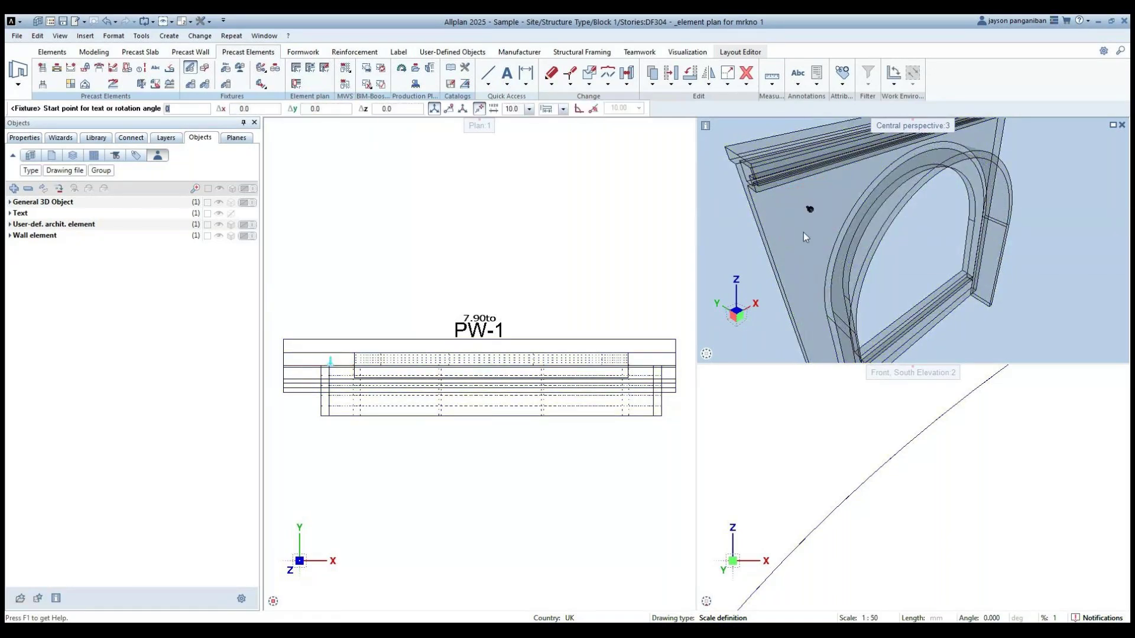
scroll(811, 248, "down", 3)
scroll(813, 278, "up", 5)
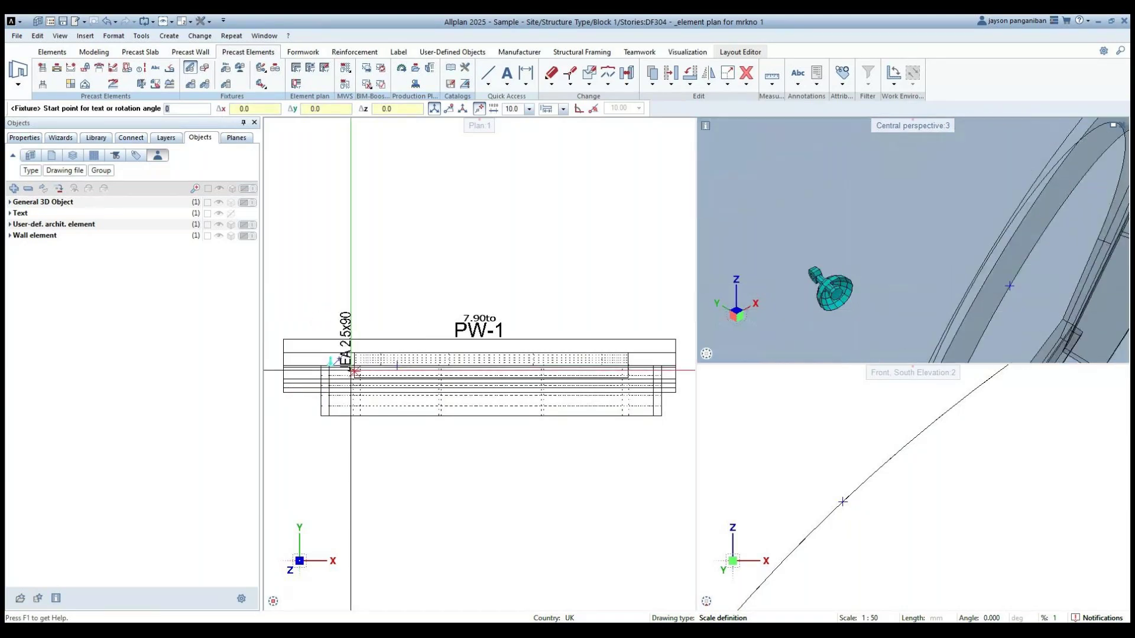
scroll(1009, 286, "down", 3)
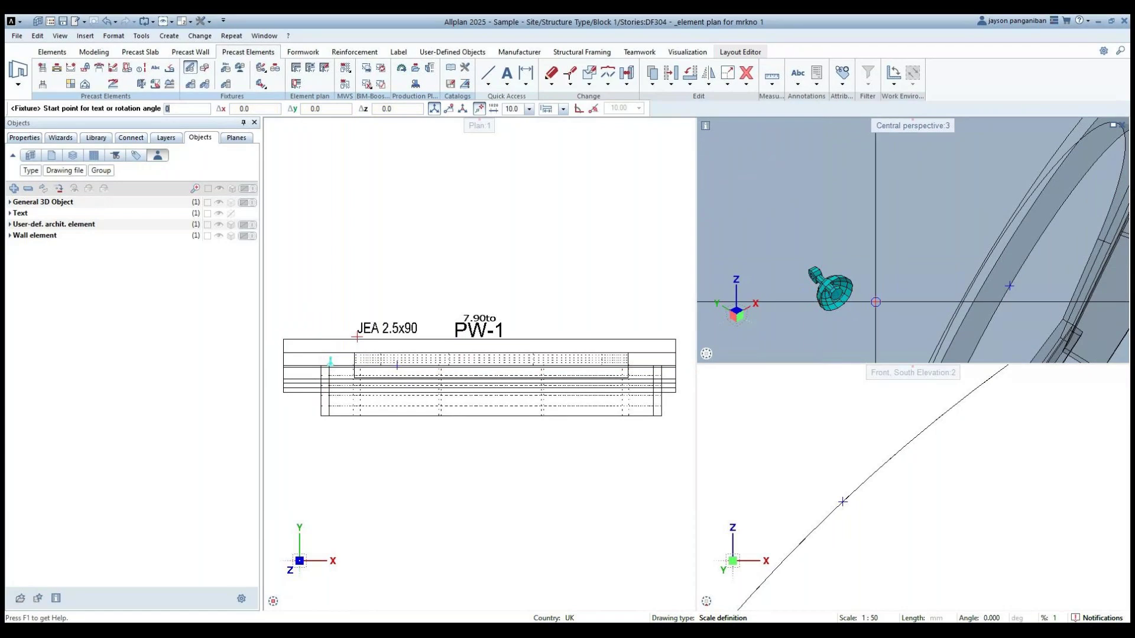
scroll(884, 296, "down", 4)
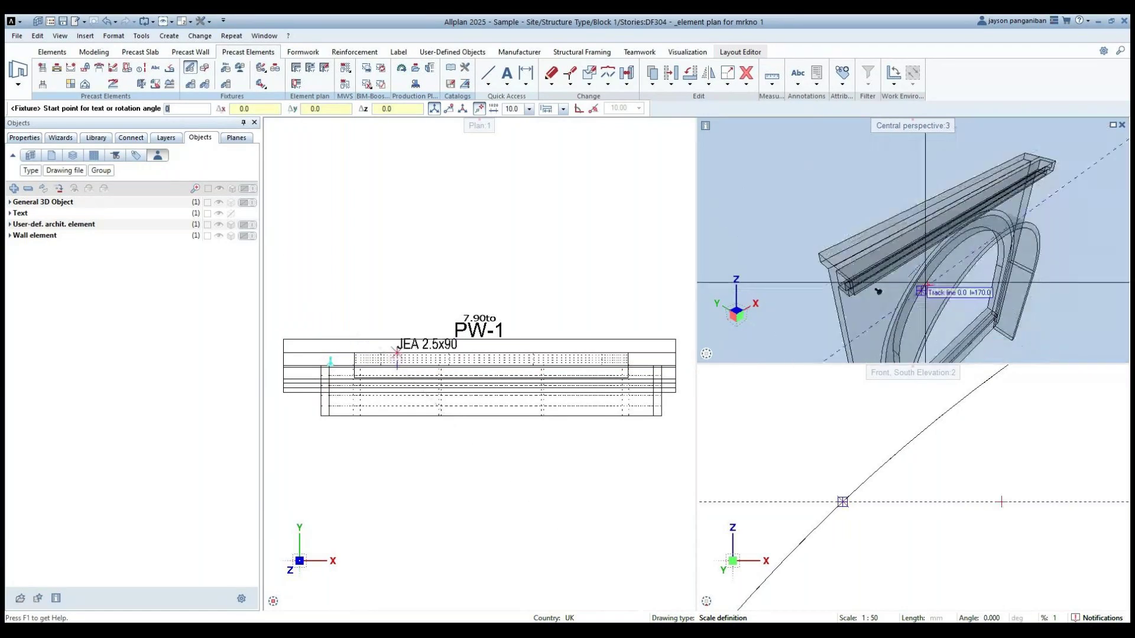
left_click(878, 289)
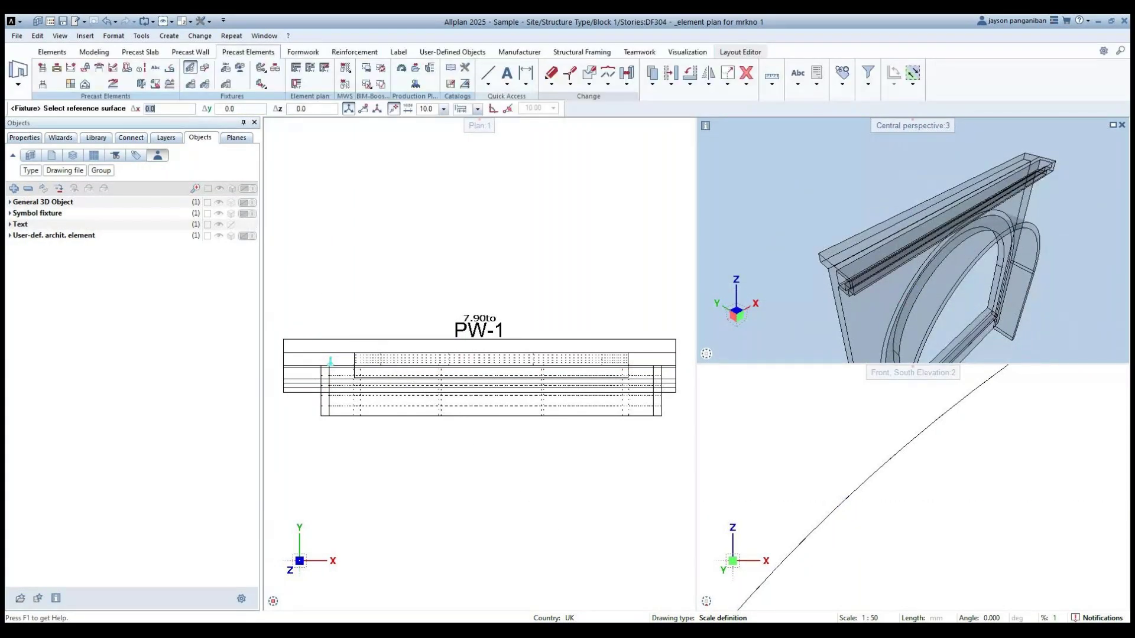
Place another JEA 2.5x90 fixture on the outer curved face of the arch surround, skipping its label, and keep fixture placement active.
scroll(846, 306, "up", 3)
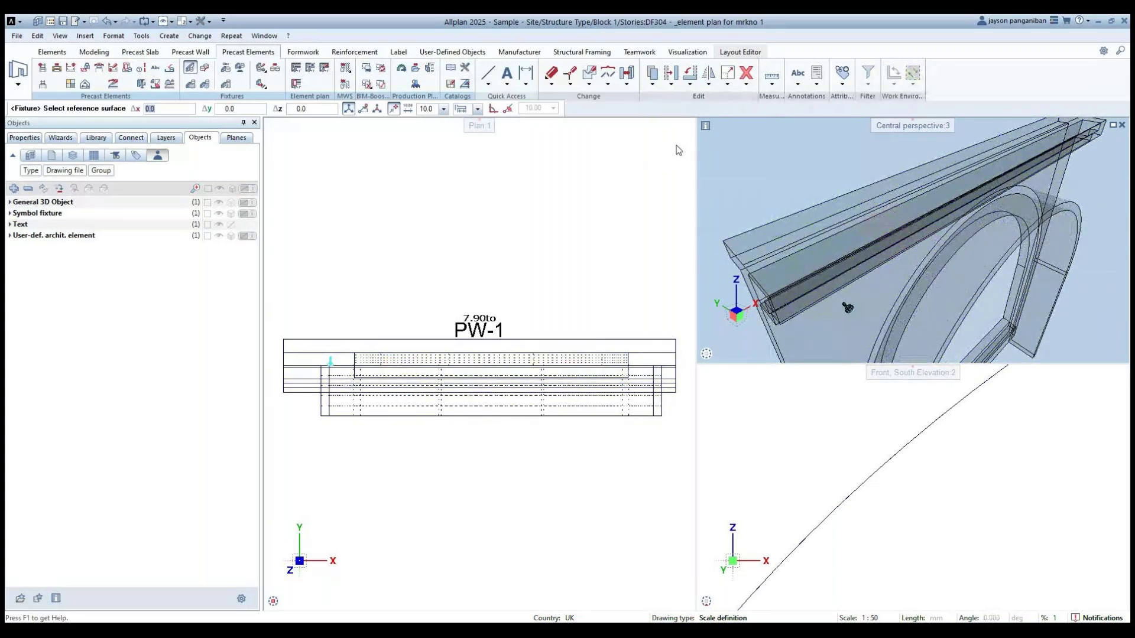
key("Escape")
mouse_move(940, 356)
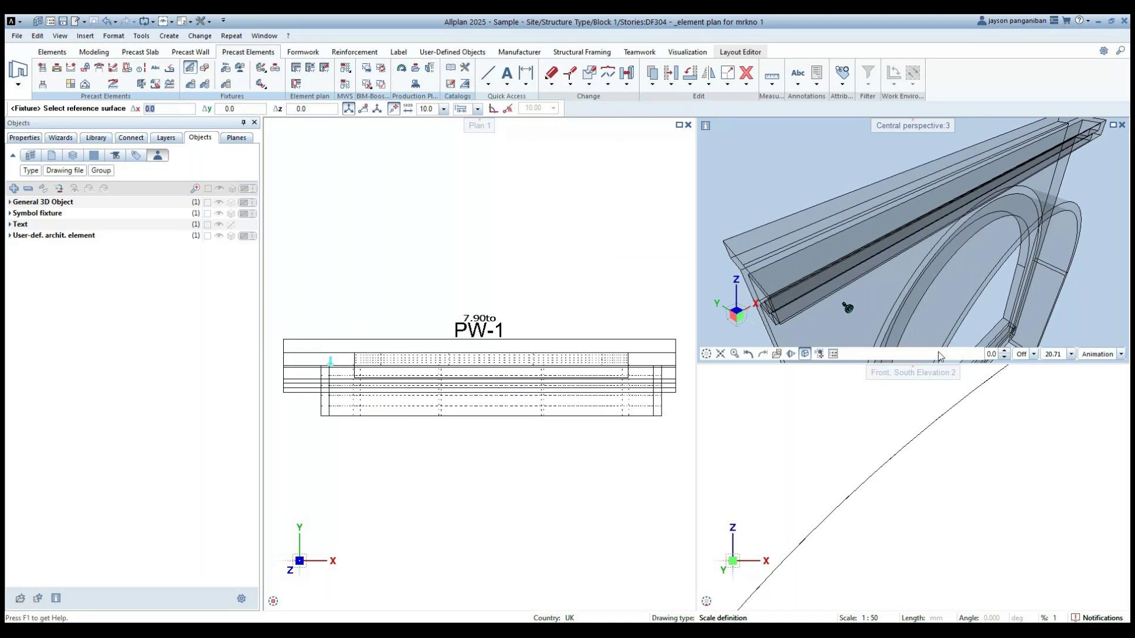
scroll(852, 304, "down", 3)
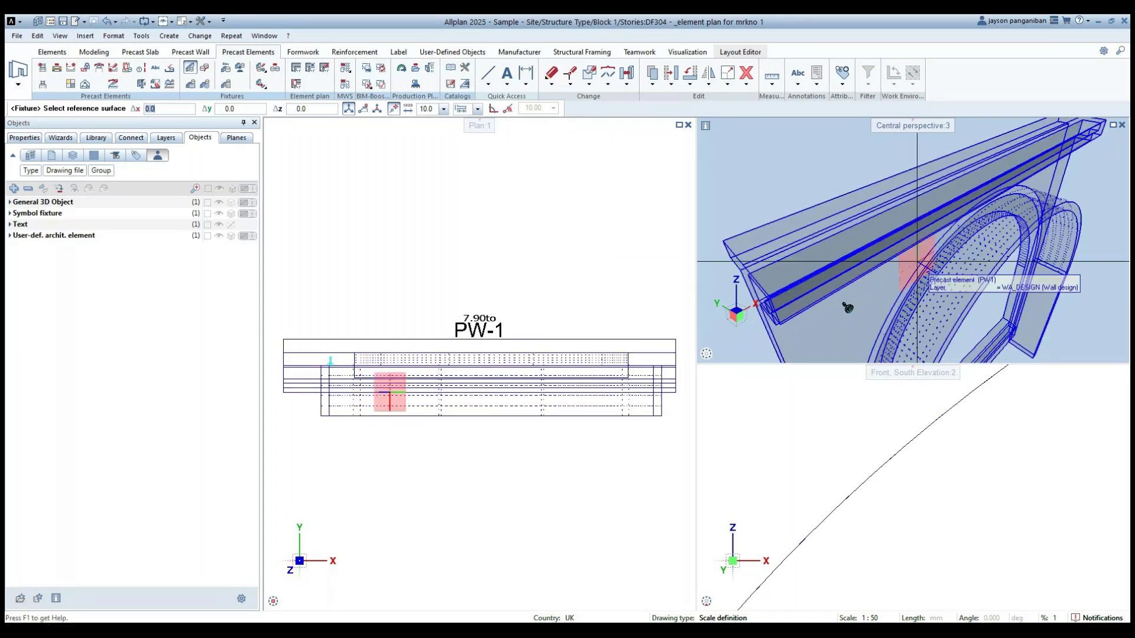
left_click(918, 304)
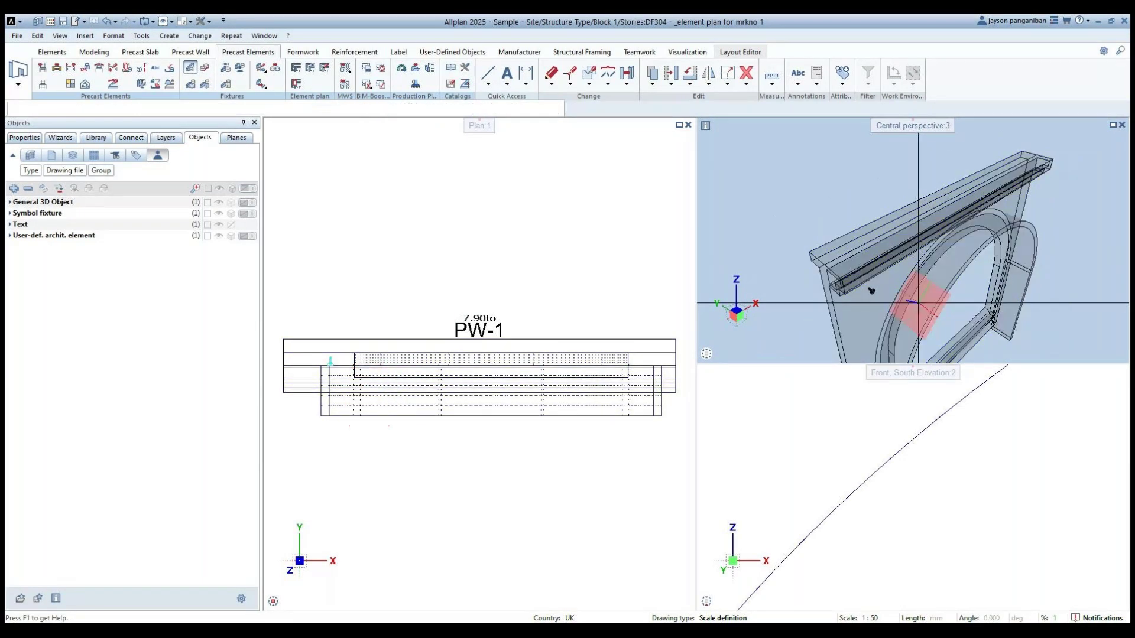
scroll(916, 301, "up", 8)
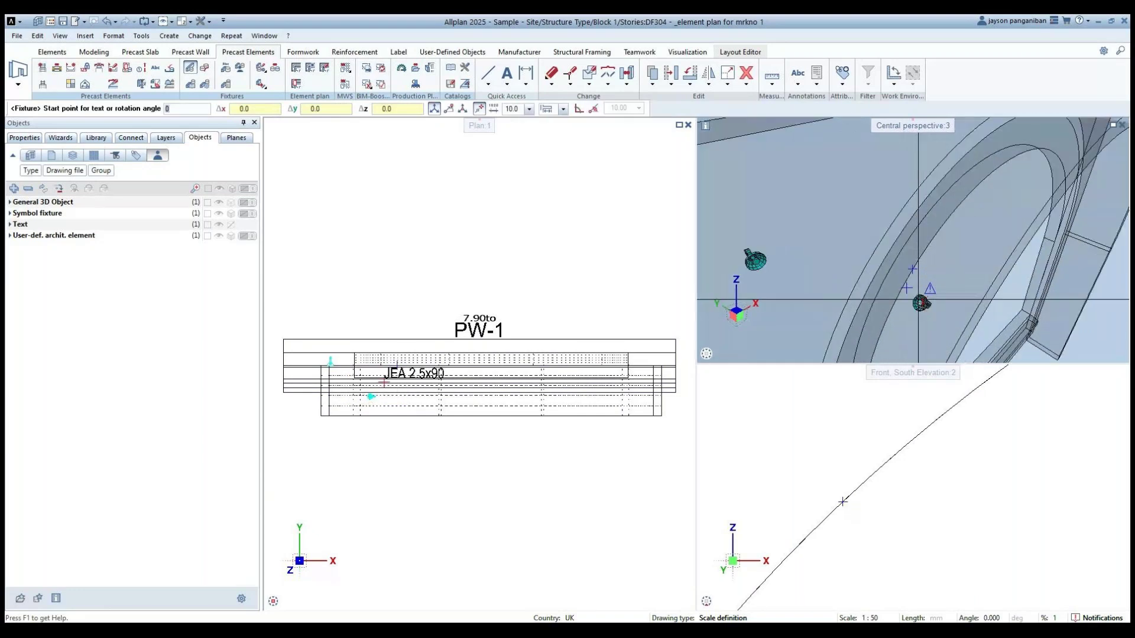
scroll(842, 501, "down", 3)
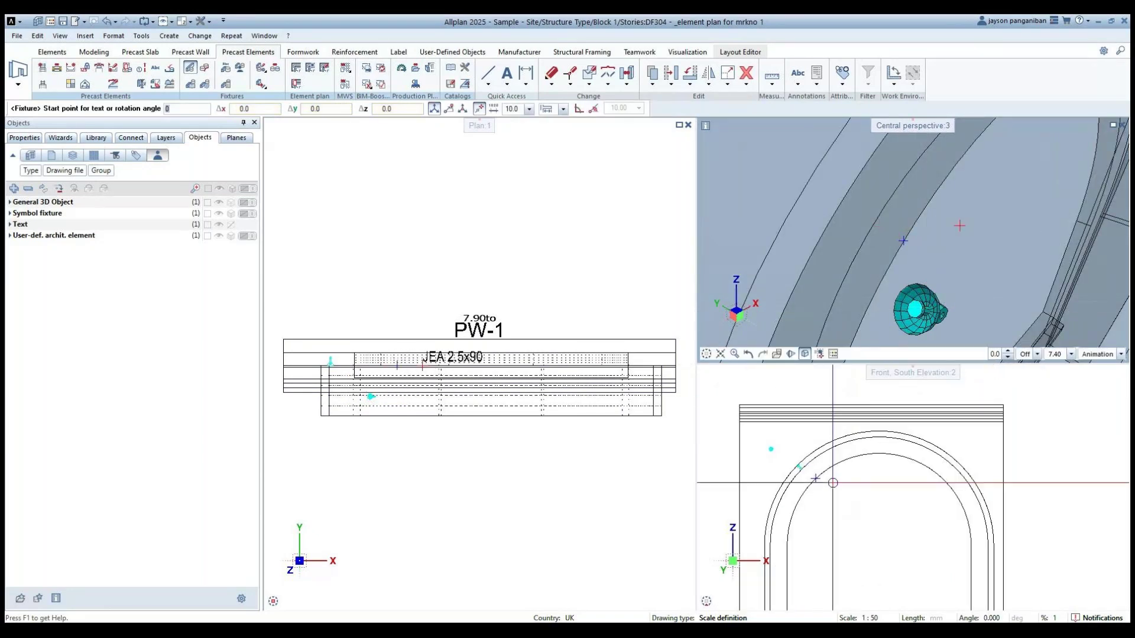
scroll(833, 483, "up", 4)
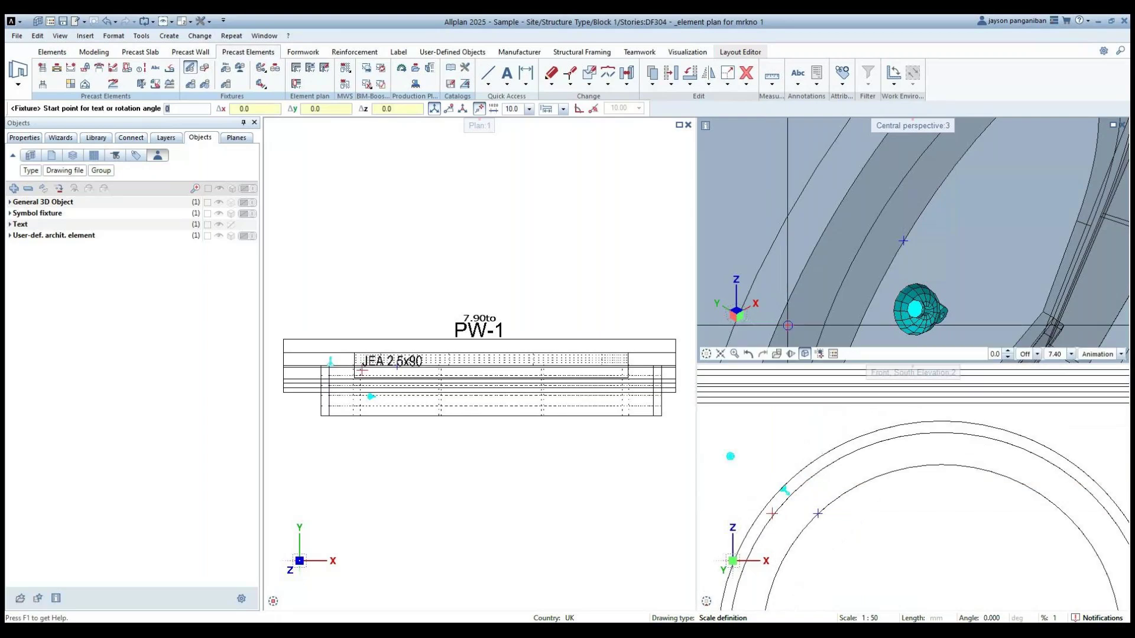
scroll(904, 241, "down", 5)
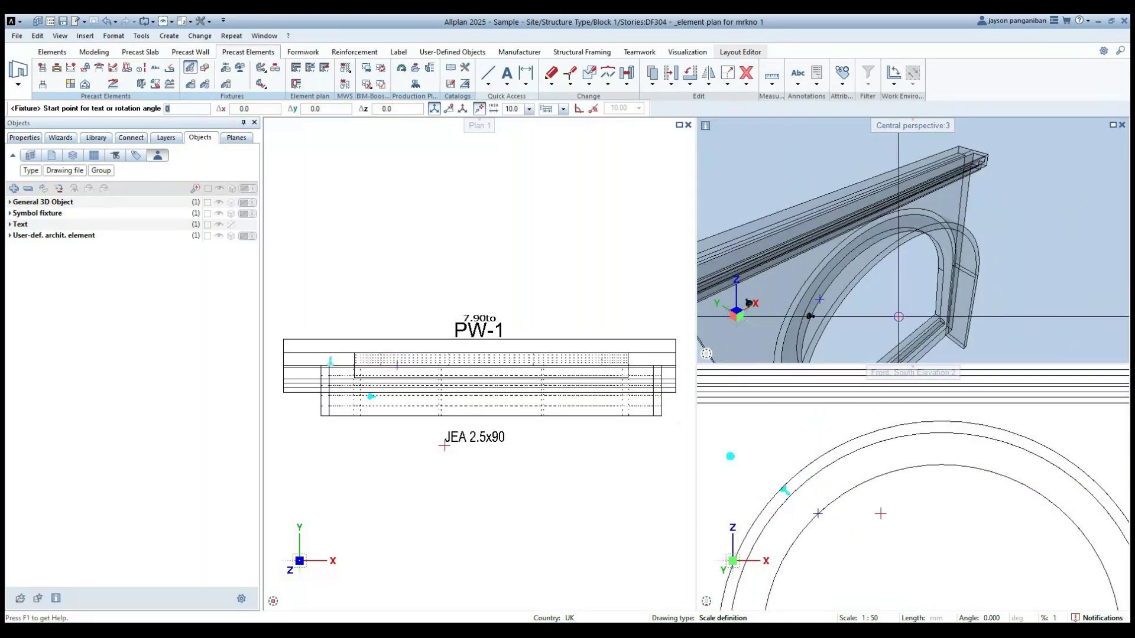
key("Escape")
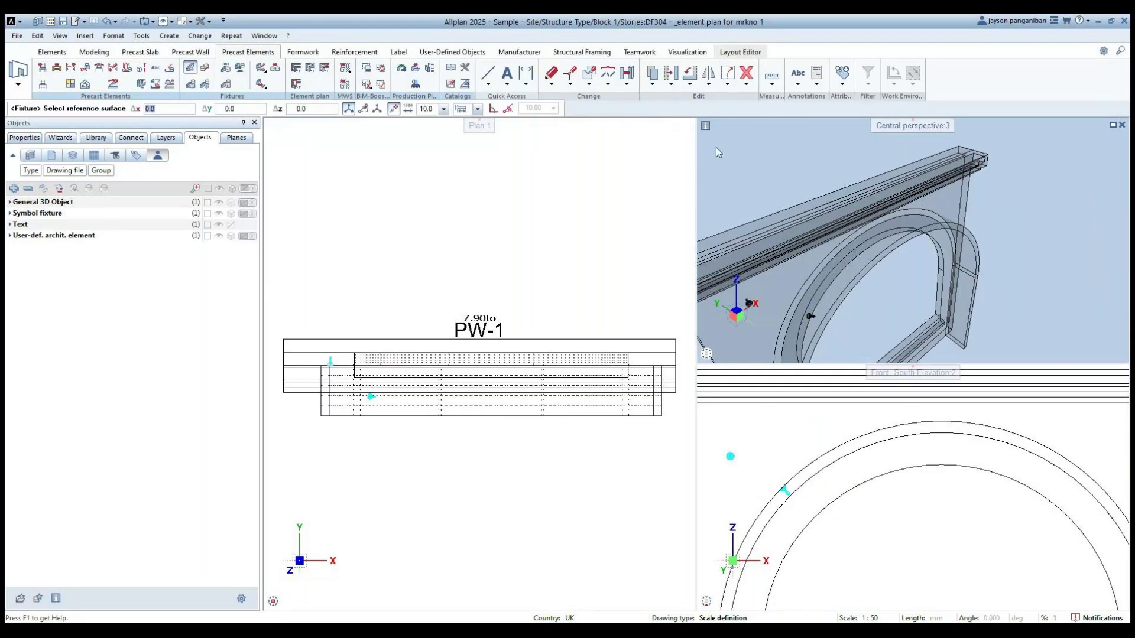
key("Escape")
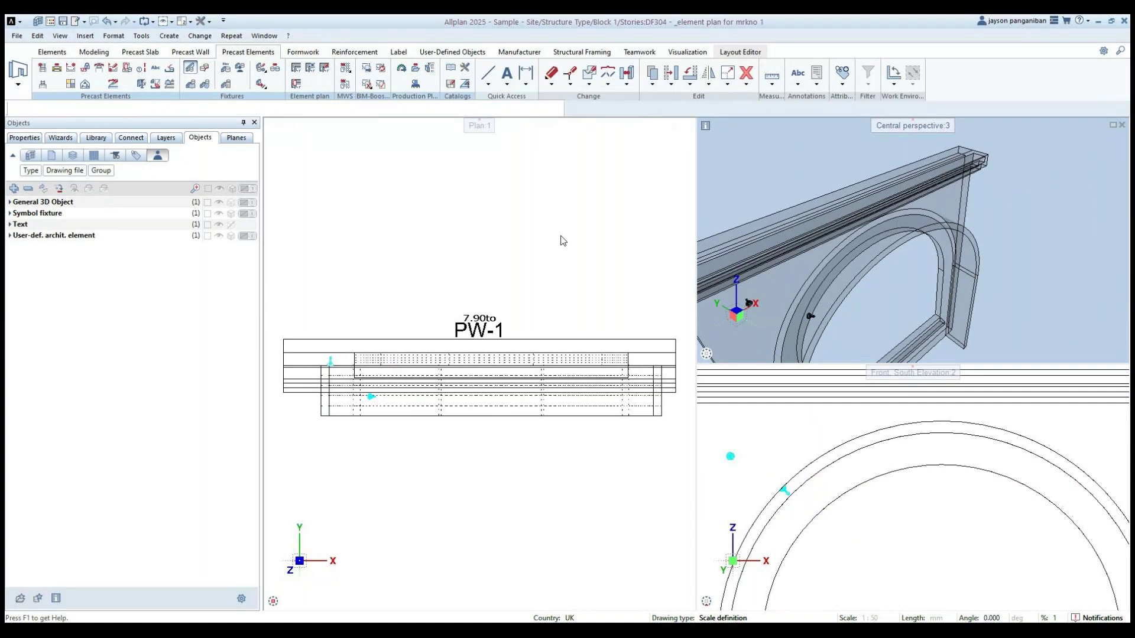
key("Return")
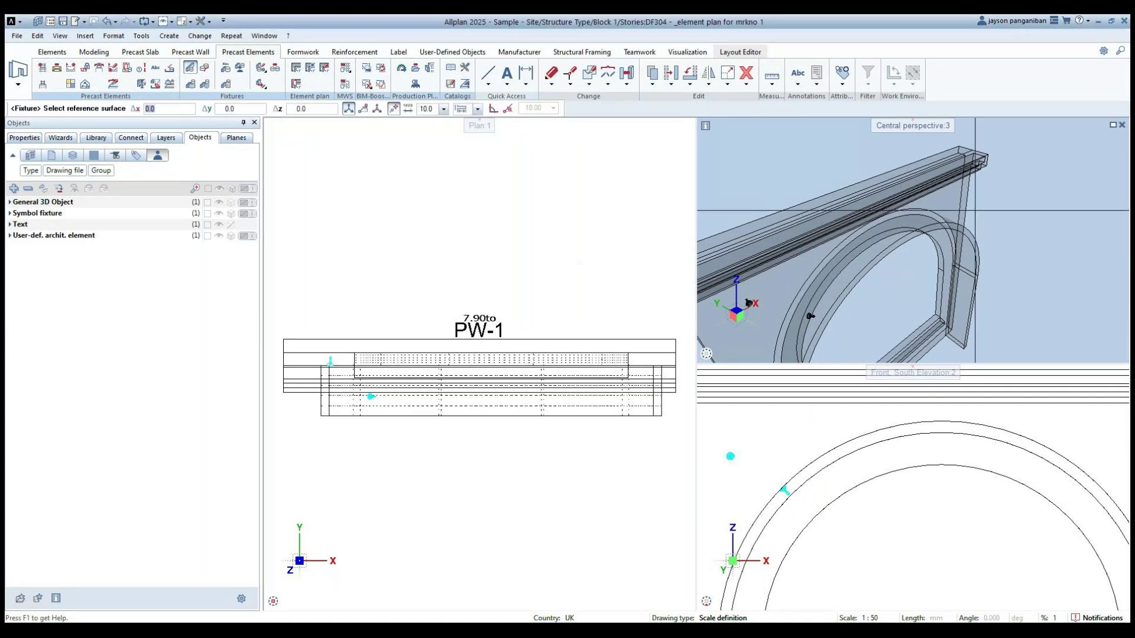
Place a JEA 2.5x90 fixture on the arch surround's outer curved face, on the side opposite the previous one, skipping its label.
middle_click_drag(962, 208, 986, 230)
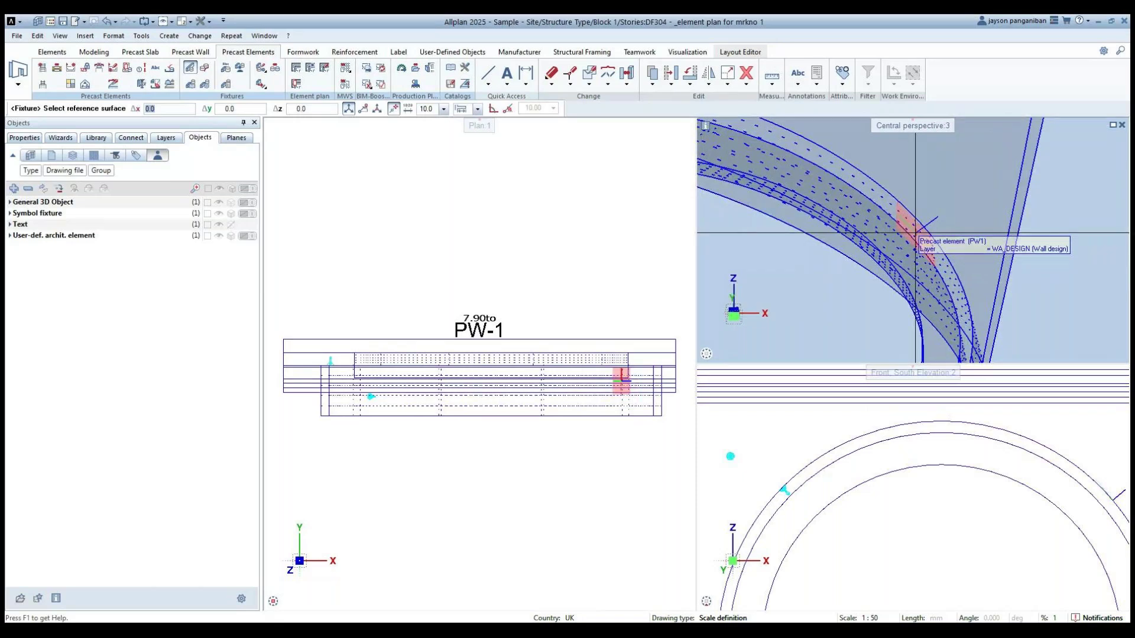
left_click(916, 234)
scroll(1031, 488, "up", 5)
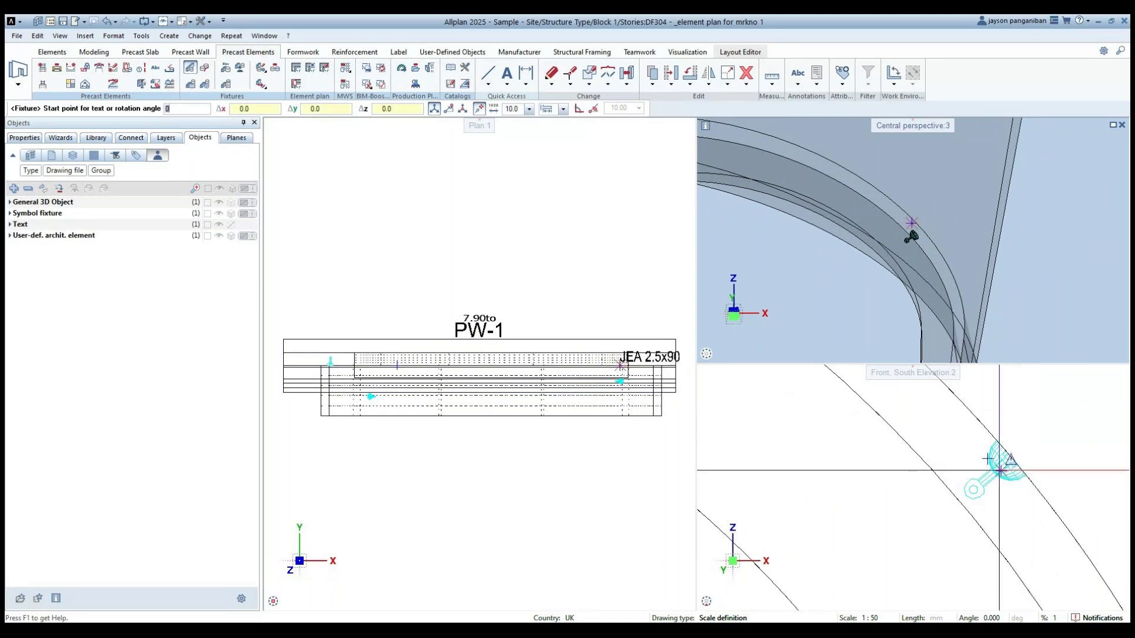
key("Escape")
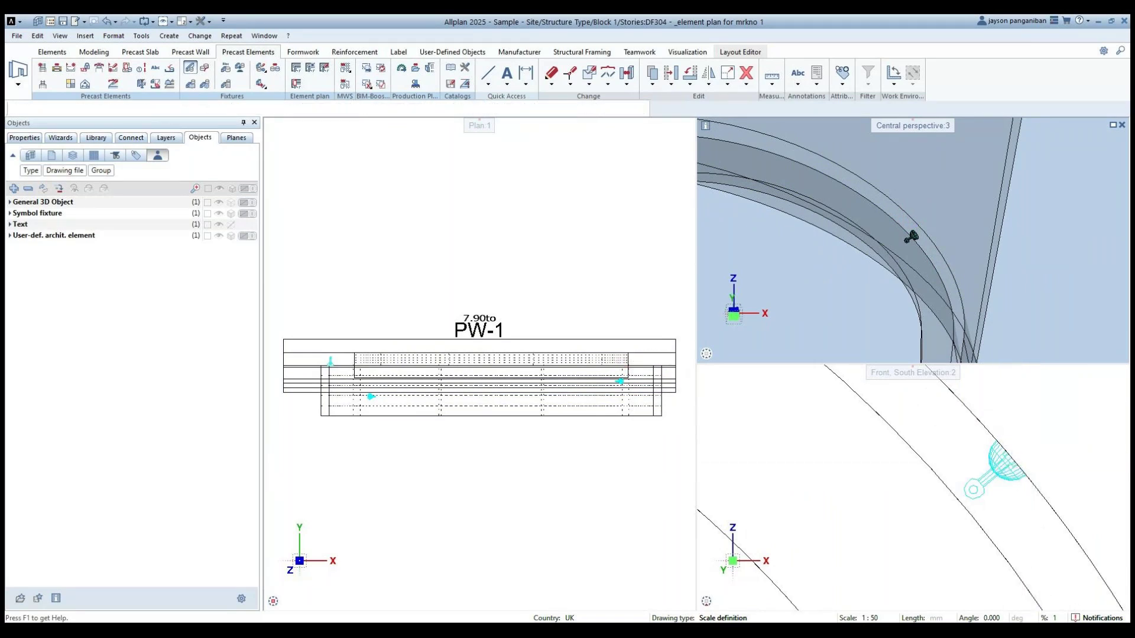
Examine the fixtures placed on the wall face and on both sides of the arch surround in elevation and perspective.
scroll(1018, 482, "down", 5)
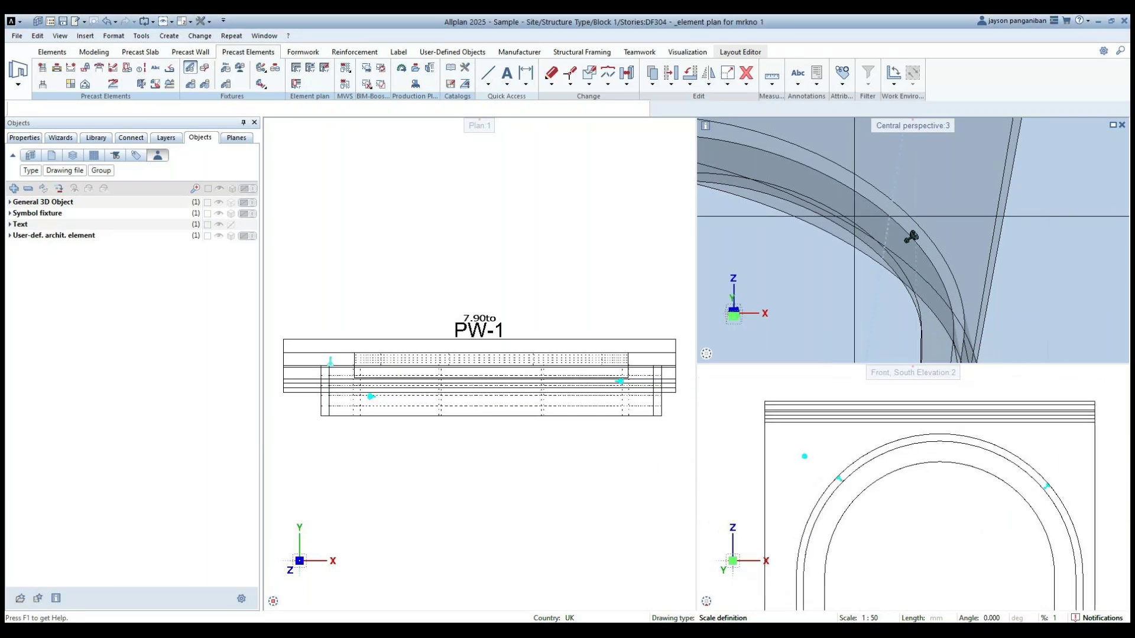
scroll(801, 229, "down", 5)
middle_click_drag(801, 229, 889, 216, "shift")
scroll(890, 216, "up", 5)
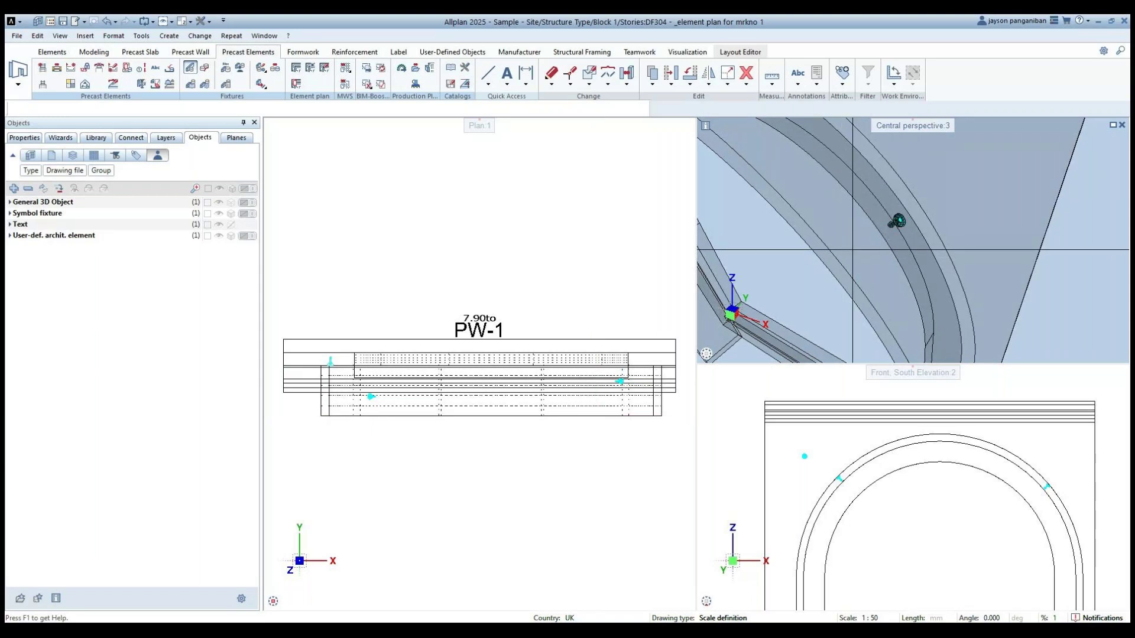
scroll(867, 245, "down", 5)
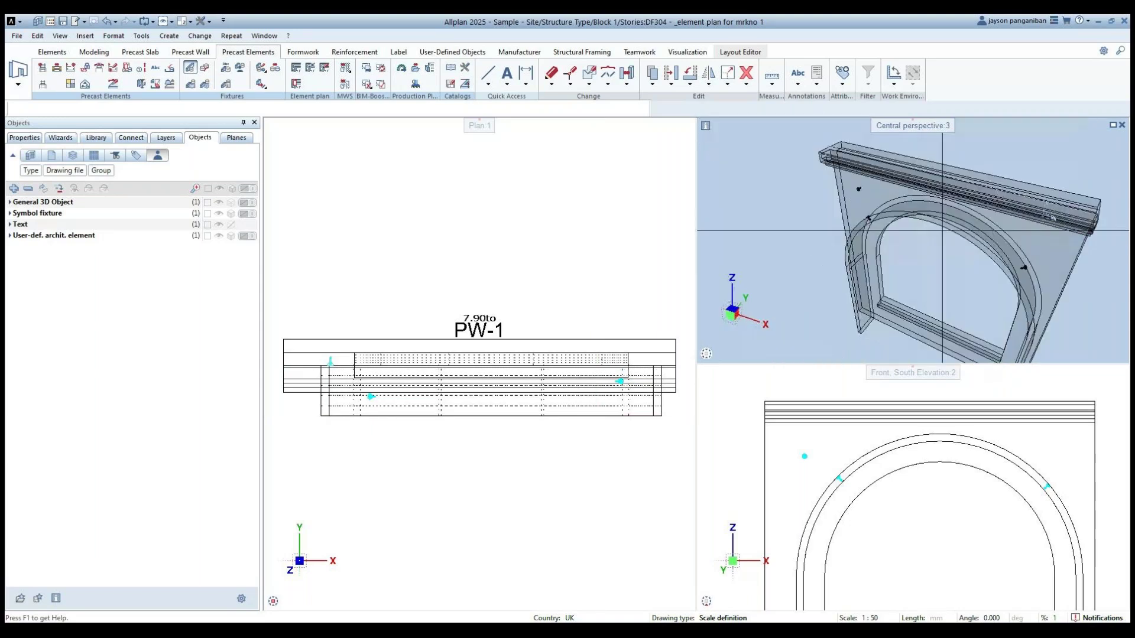
scroll(802, 226, "up", 3)
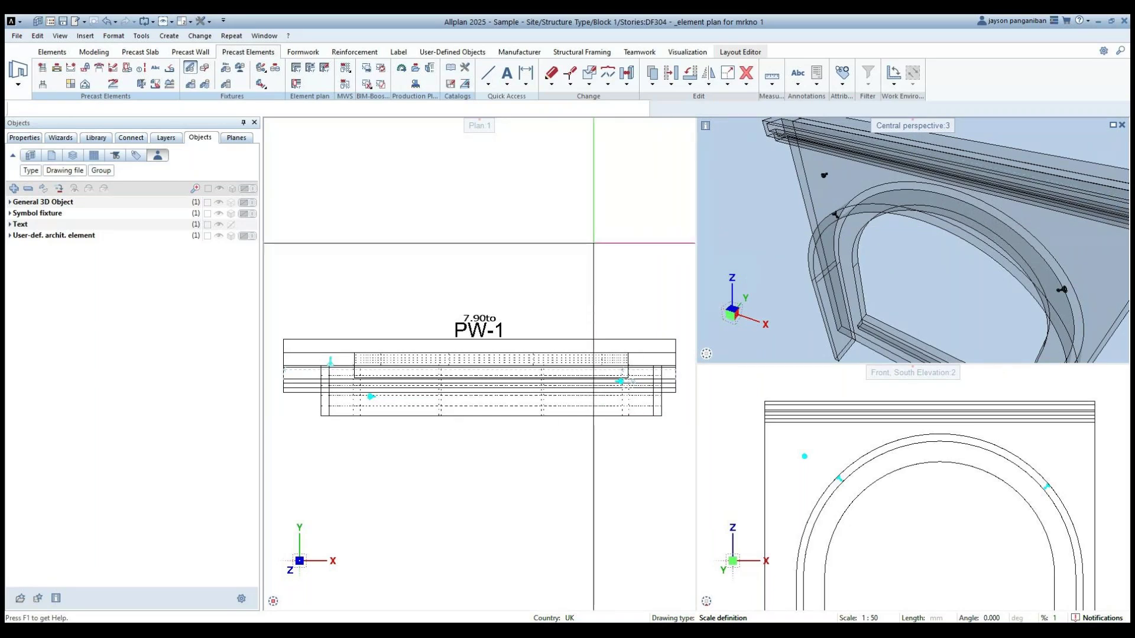
scroll(858, 263, "down", 3)
Place a JEA 2.5x90 fixture on the front face of the arch surround near its crown, without a label, and end fixture placement.
key("Escape")
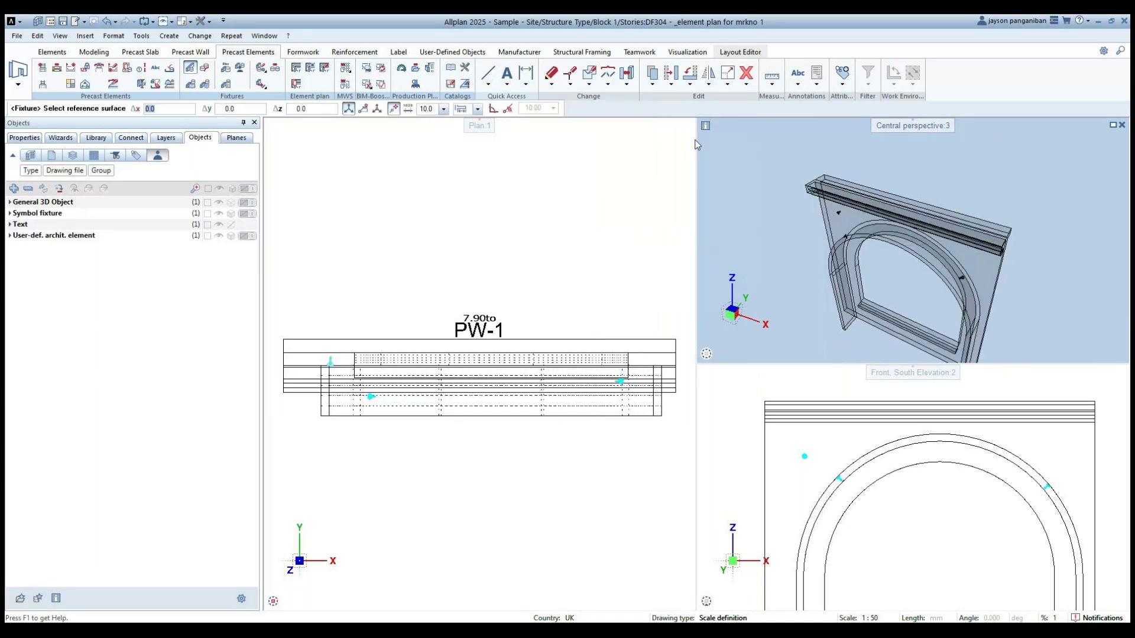
key("Escape")
left_click(558, 264)
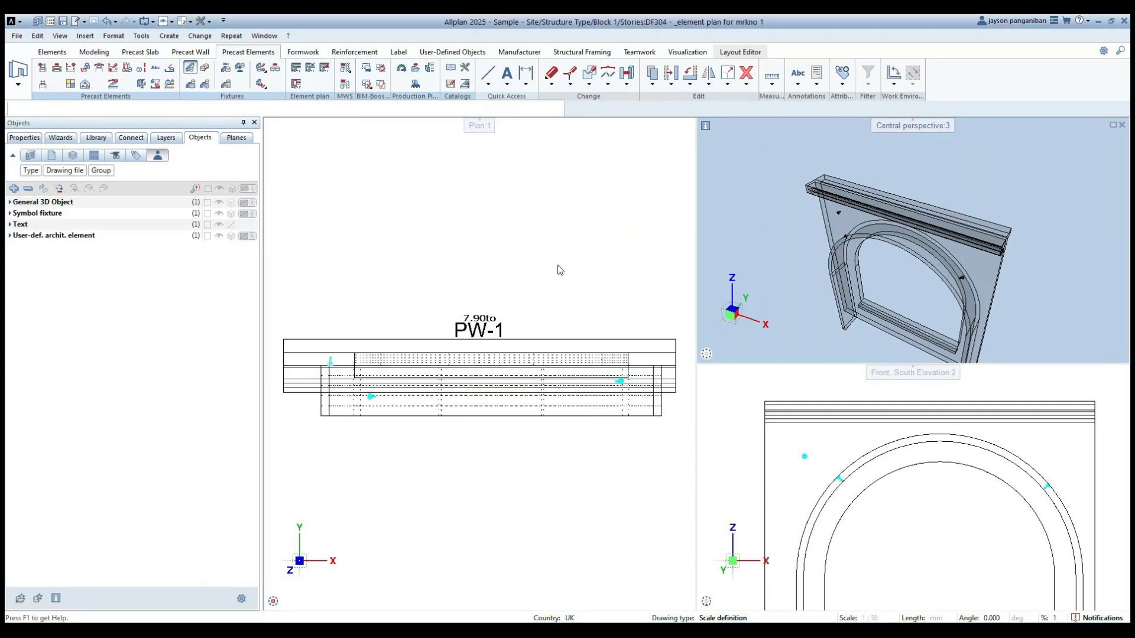
scroll(896, 238, "up", 3)
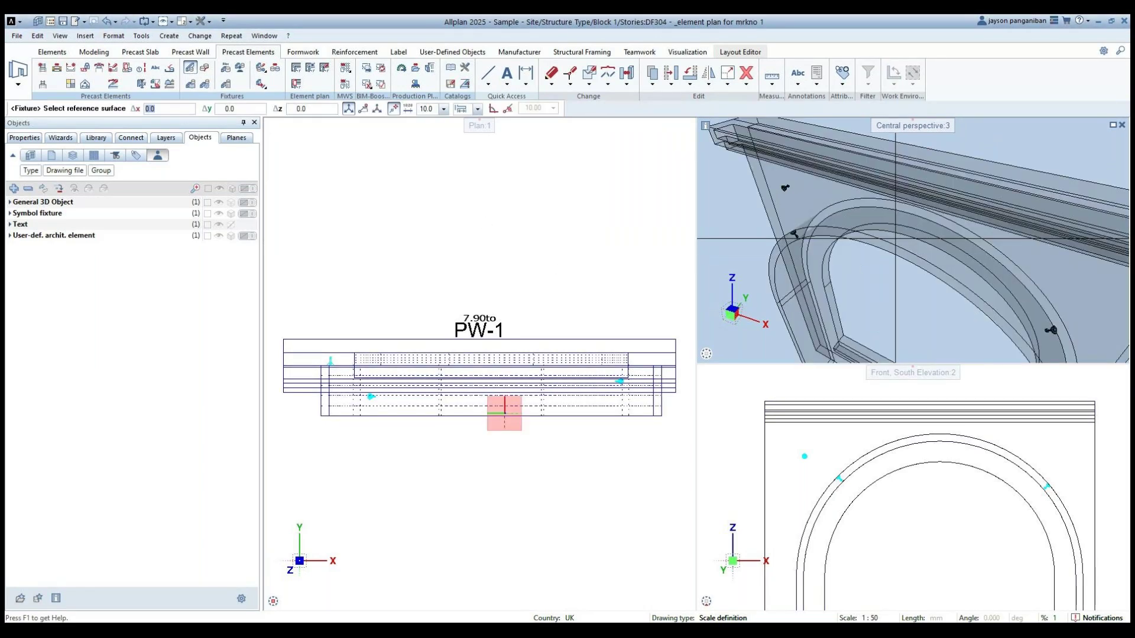
scroll(896, 238, "up", 3)
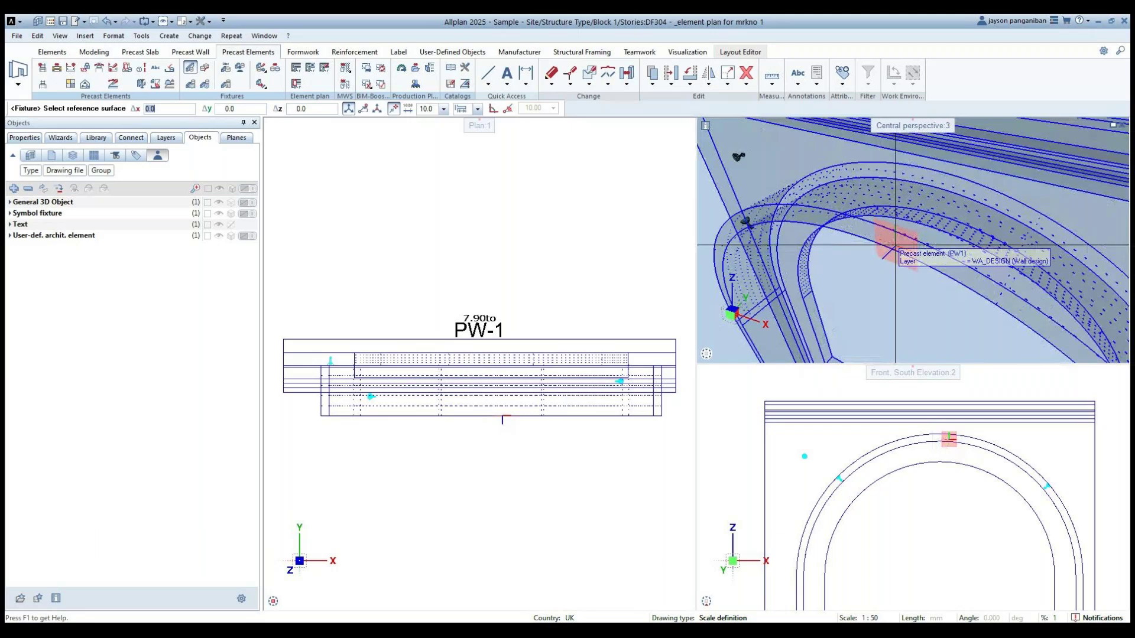
left_click(895, 244)
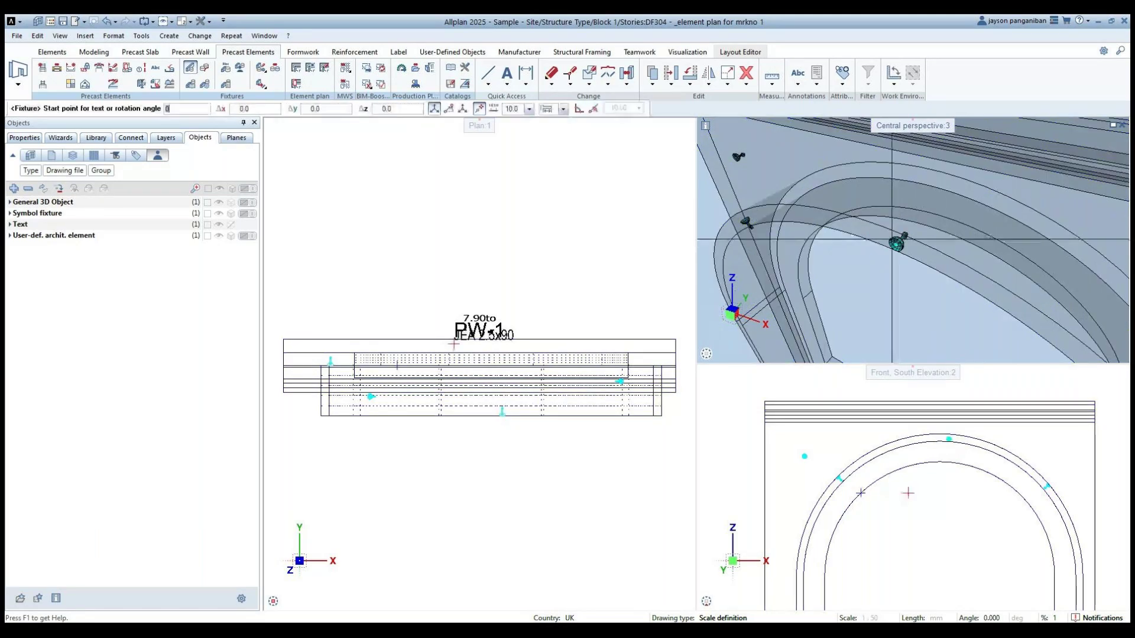
scroll(443, 453, "up", 2)
scroll(443, 452, "down", 2)
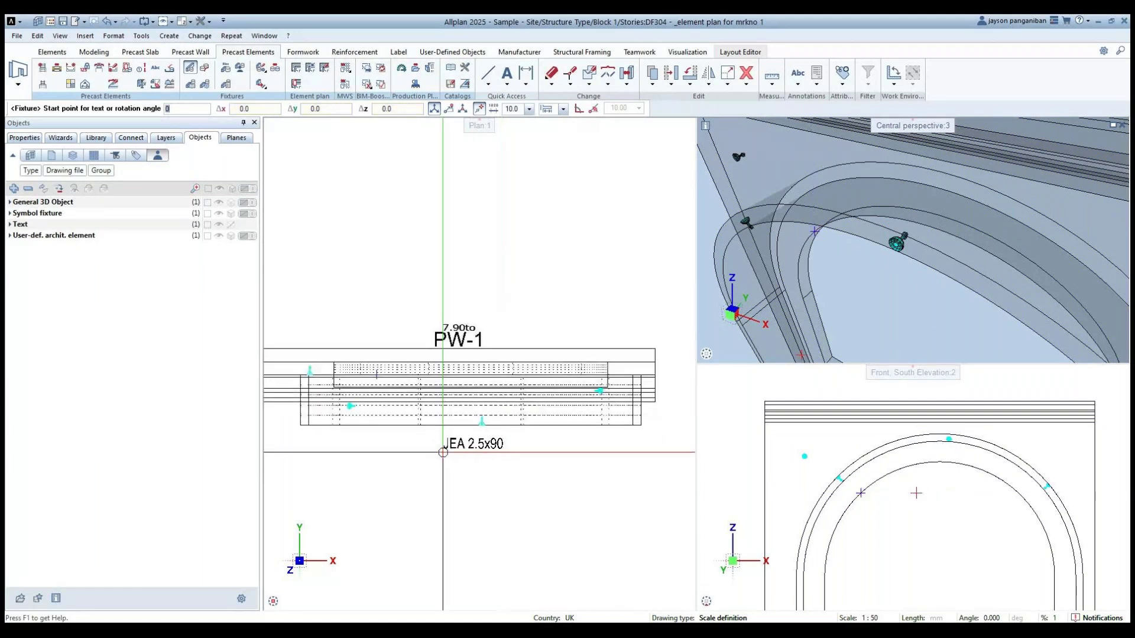
scroll(879, 297, "down", 4)
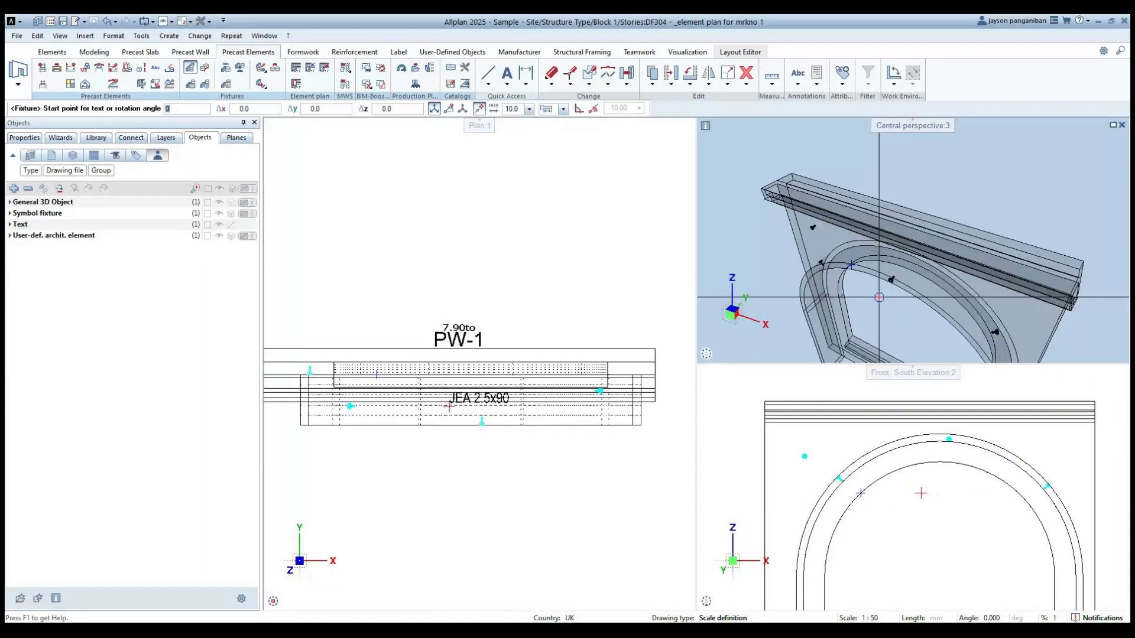
scroll(879, 297, "down", 1)
key("Escape")
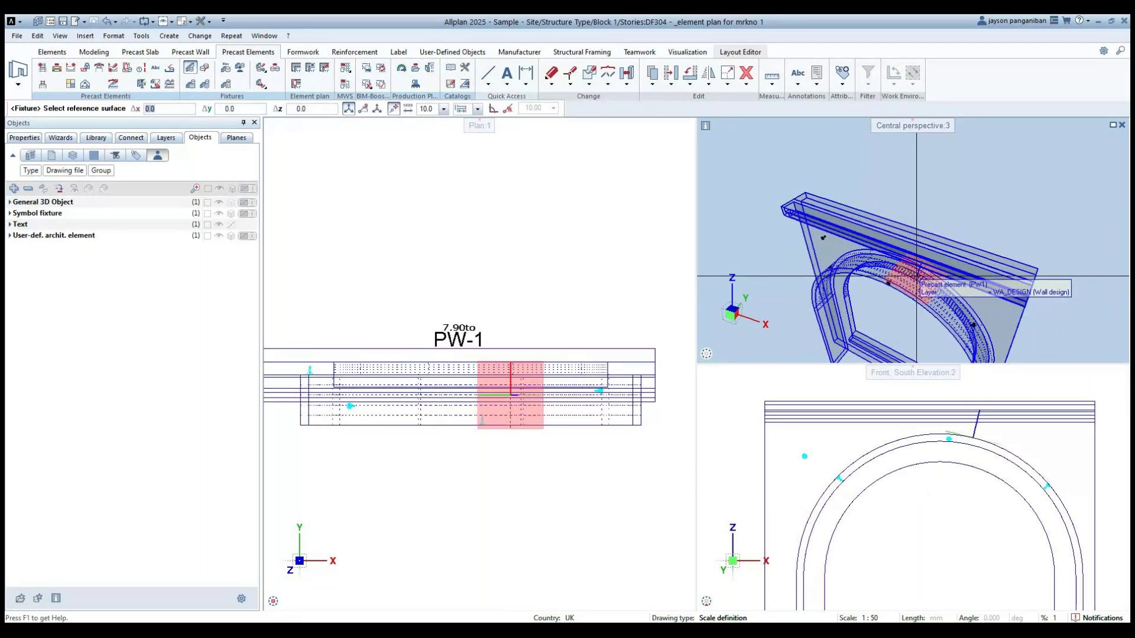
key("Escape")
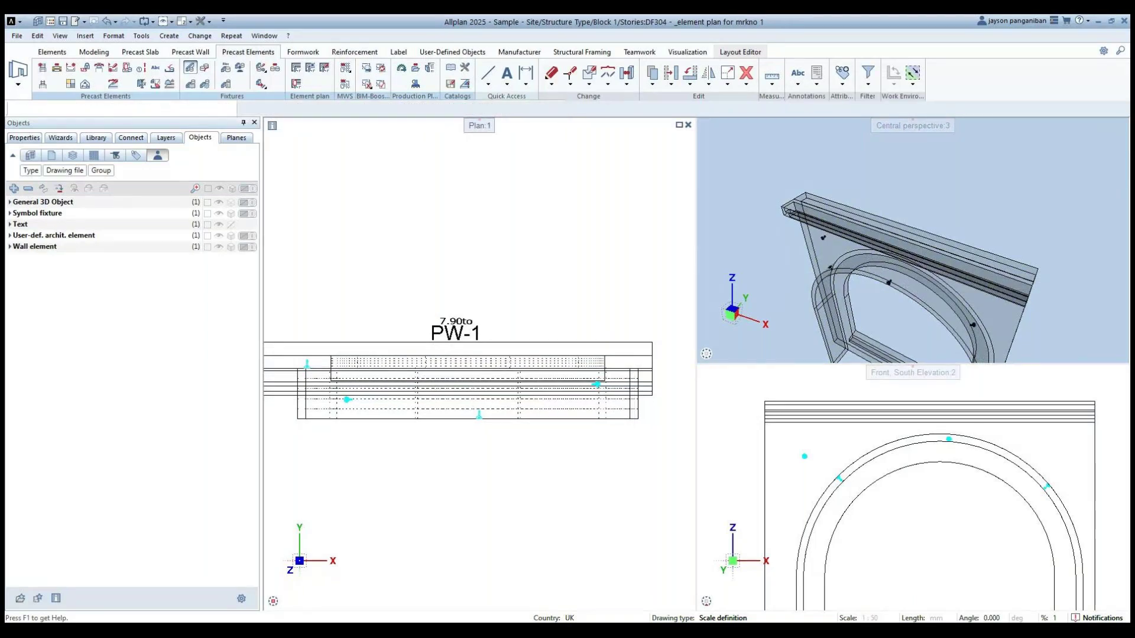
Open precast wall PW-1 with Edit Element in a view window showing its top, front and side views, and leave the command.
middle_click_drag(375, 276, 496, 250)
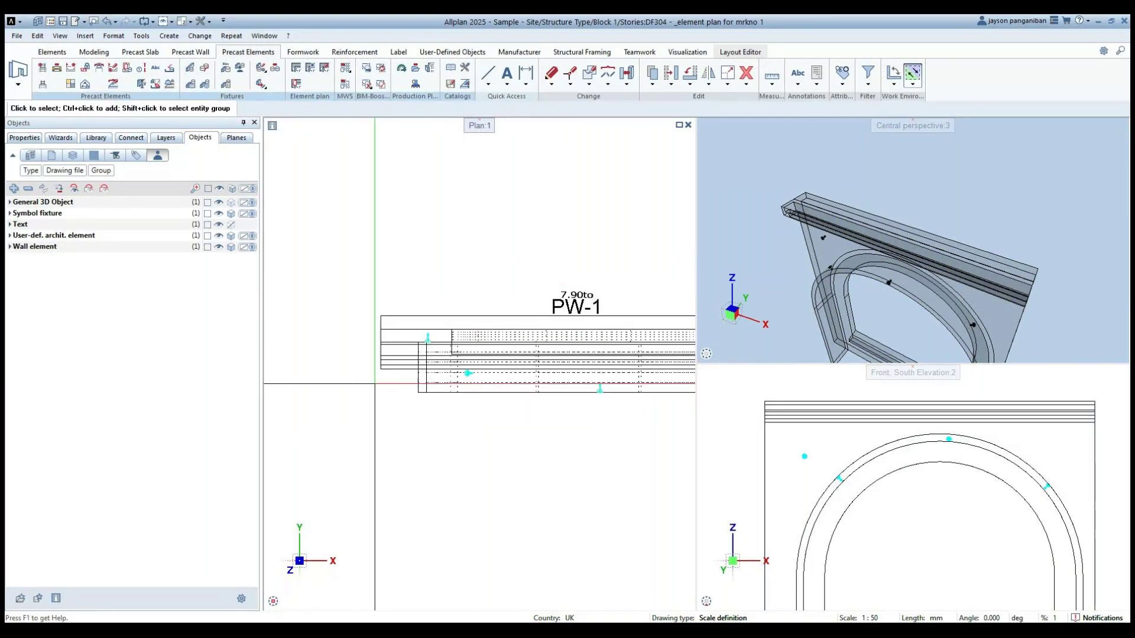
scroll(338, 329, "down", 3)
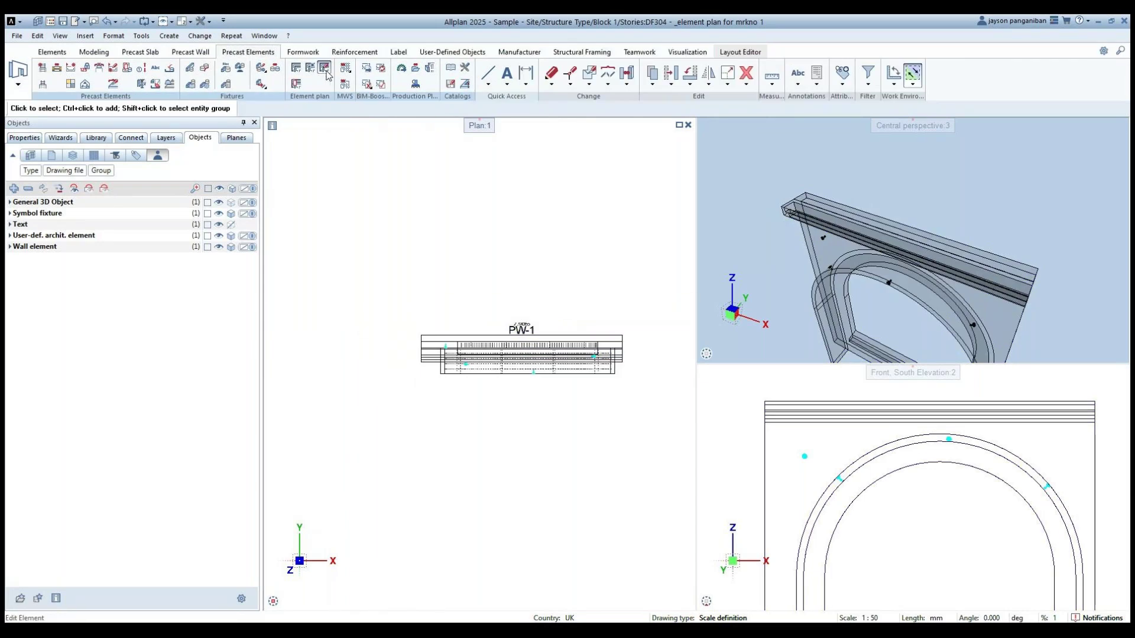
left_click(324, 68)
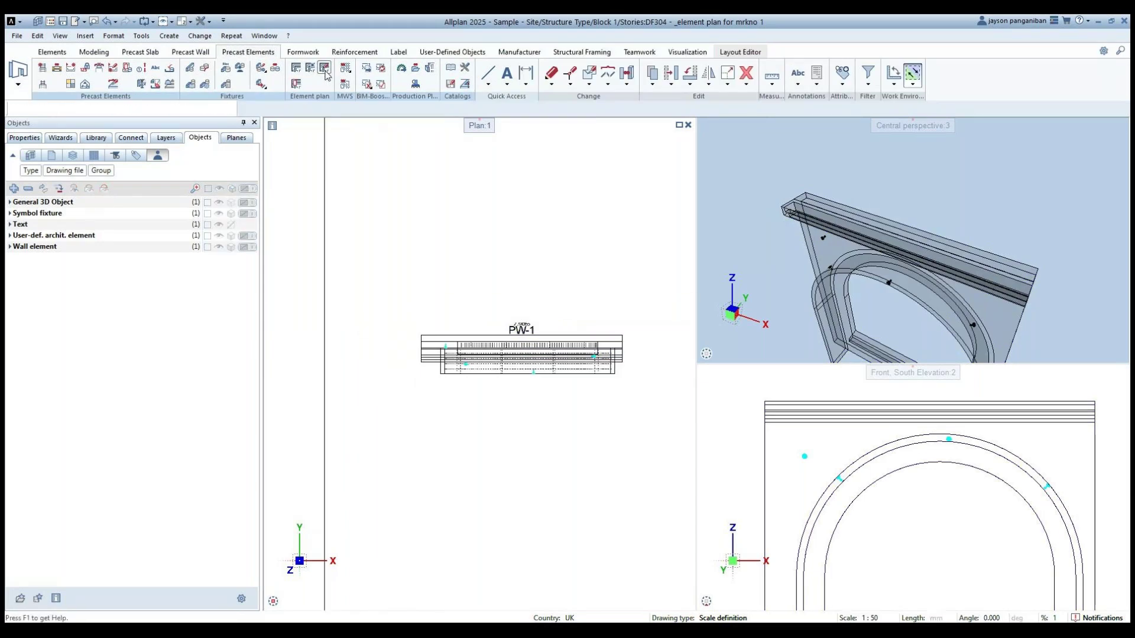
left_click(482, 371)
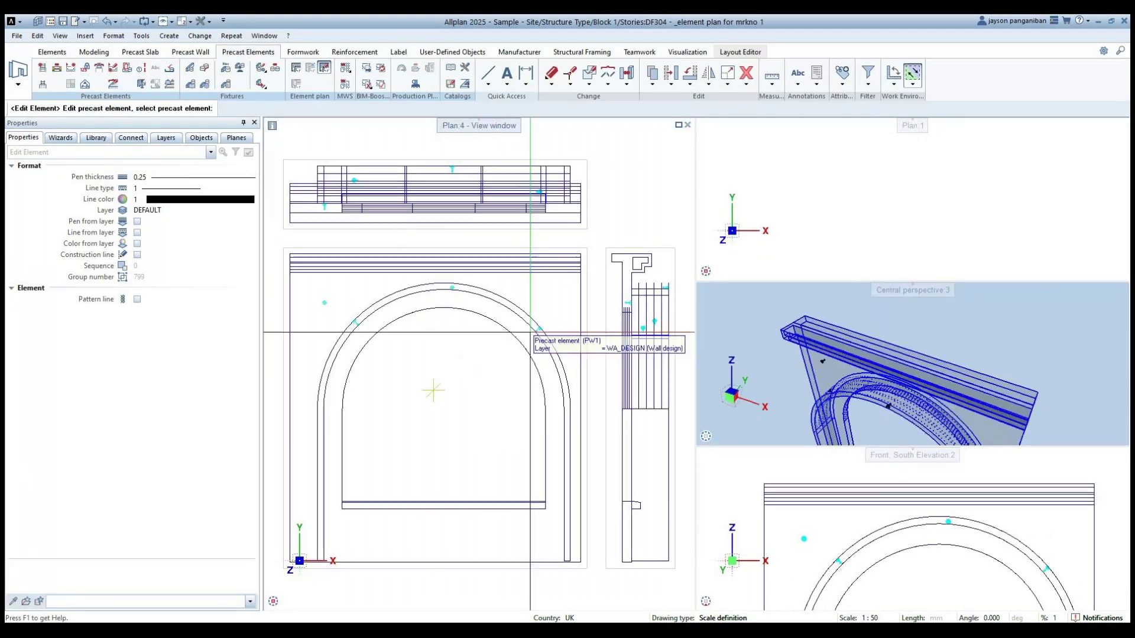
middle_click_drag(456, 426, 393, 426)
key("Escape")
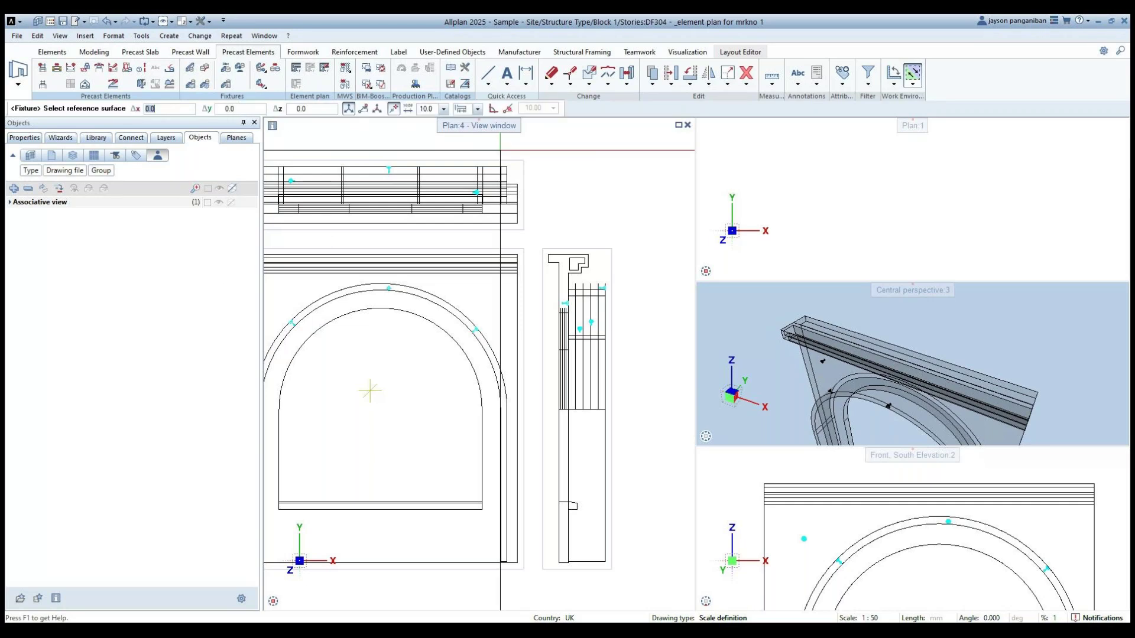
Start another fixture in the view window and set its start point in PW-1's top view, close to the arch surround's edge.
left_click(714, 139)
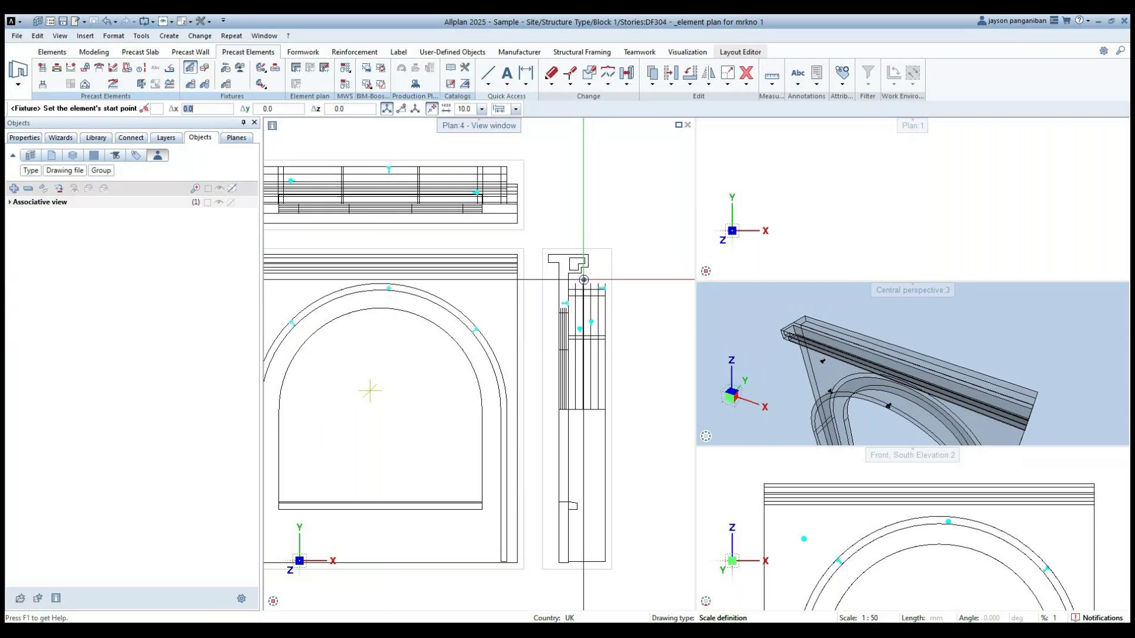
scroll(584, 279, "up", 3)
scroll(556, 291, "down", 4)
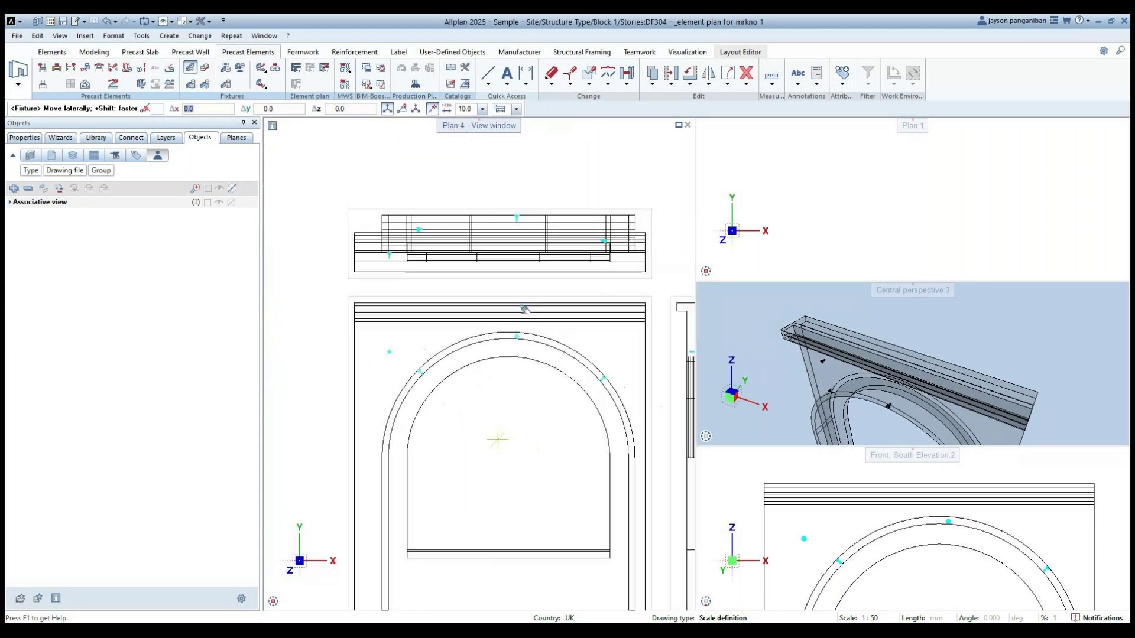
scroll(342, 279, "up", 2)
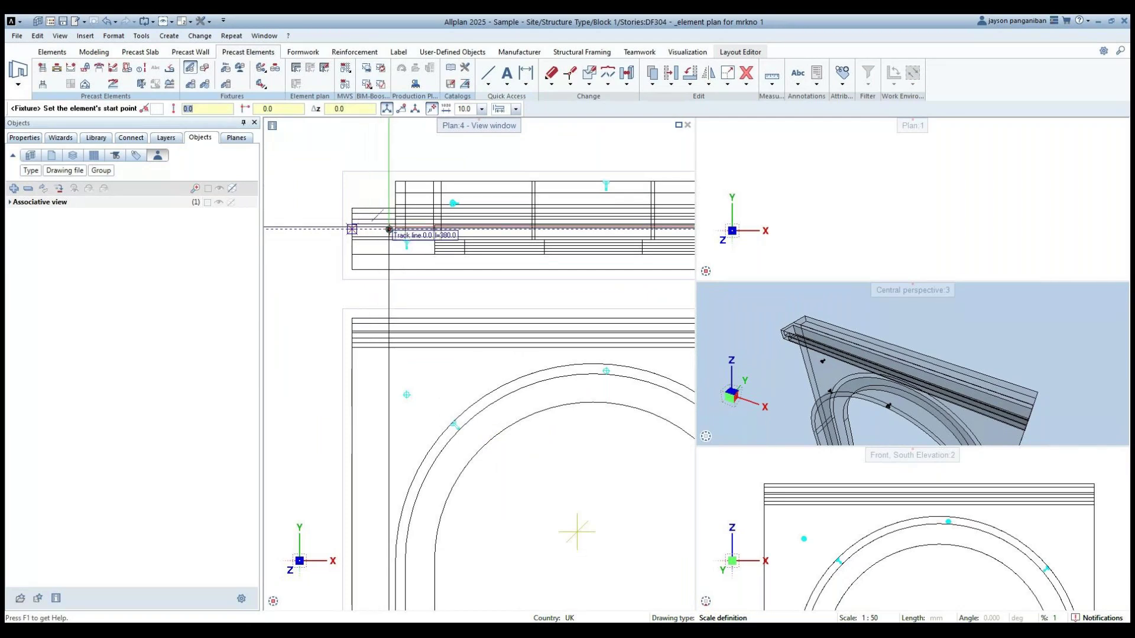
left_click(418, 229)
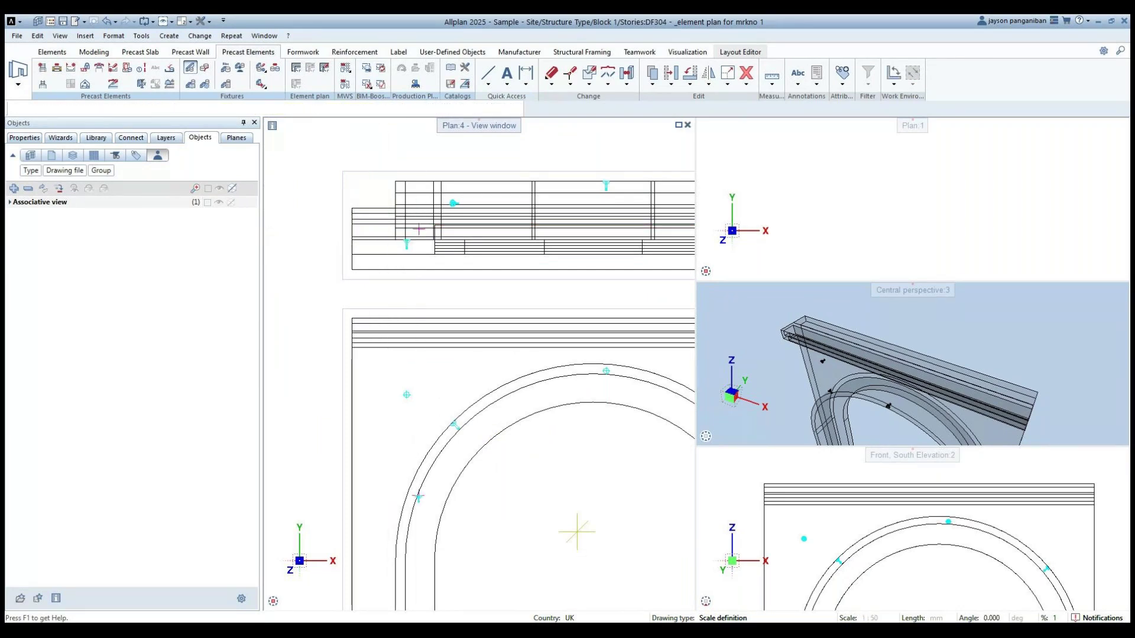
scroll(345, 344, "down", 3)
scroll(517, 392, "up", 3)
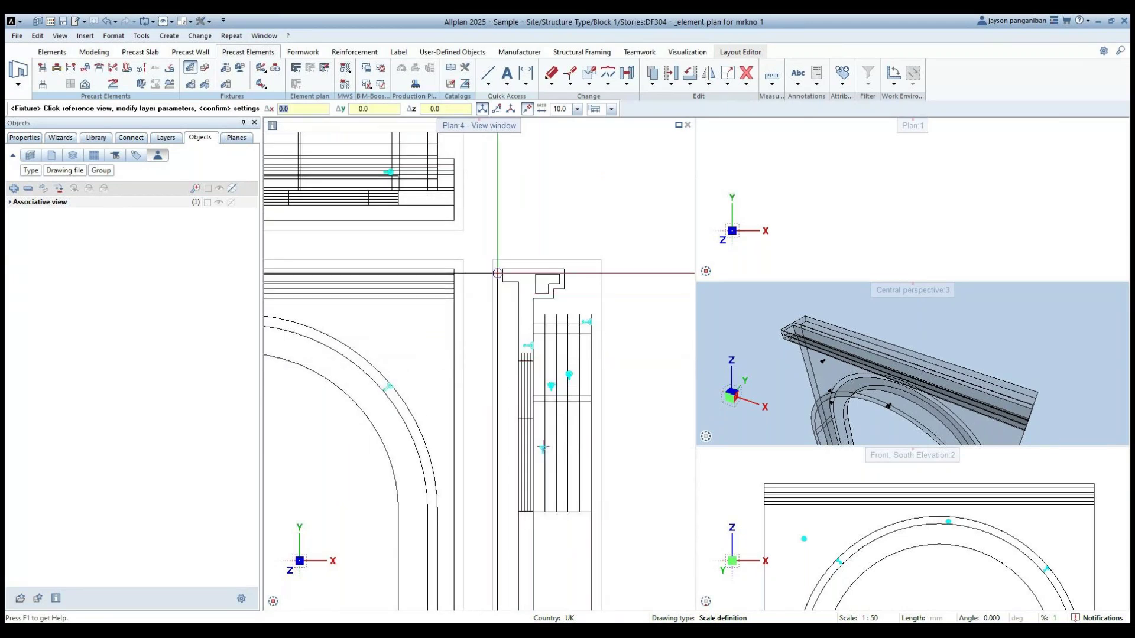
key("Escape")
key("Return")
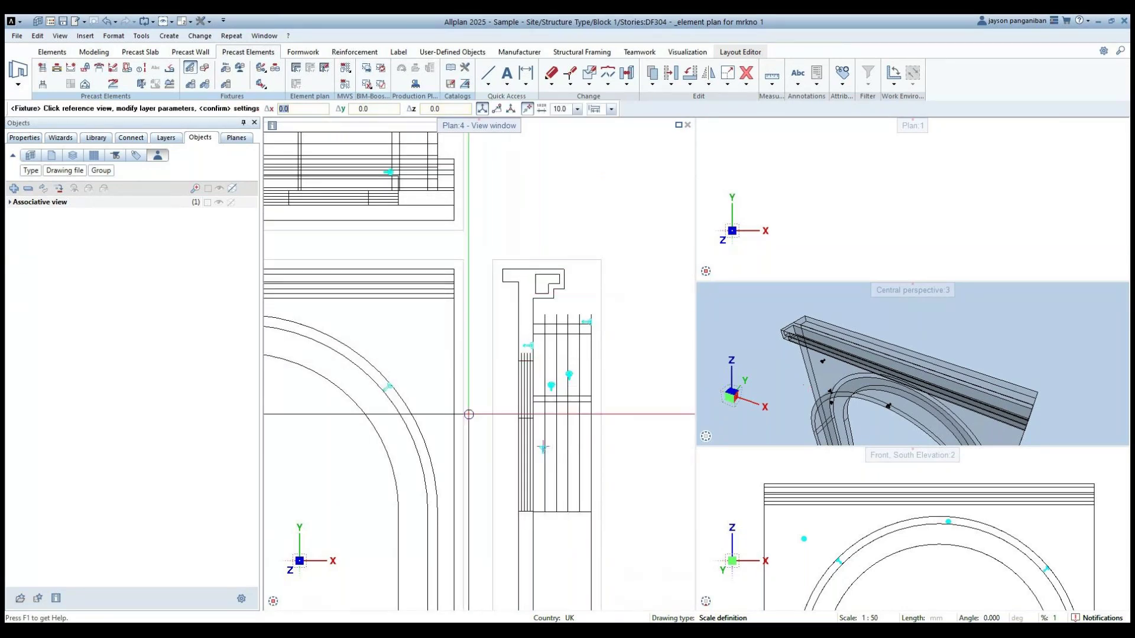
Position the fixture on the cornice's top face using the side view, skip its label, and inspect it in perspective.
scroll(343, 444, "down", 2)
scroll(520, 328, "up", 1)
left_click(520, 328)
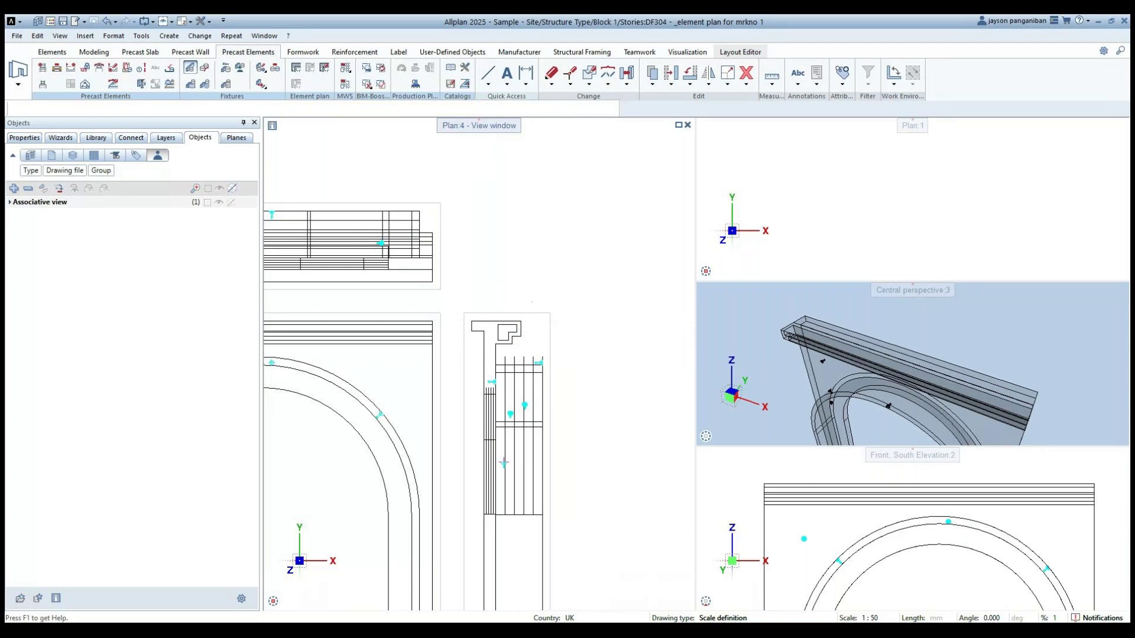
scroll(507, 299, "up", 2)
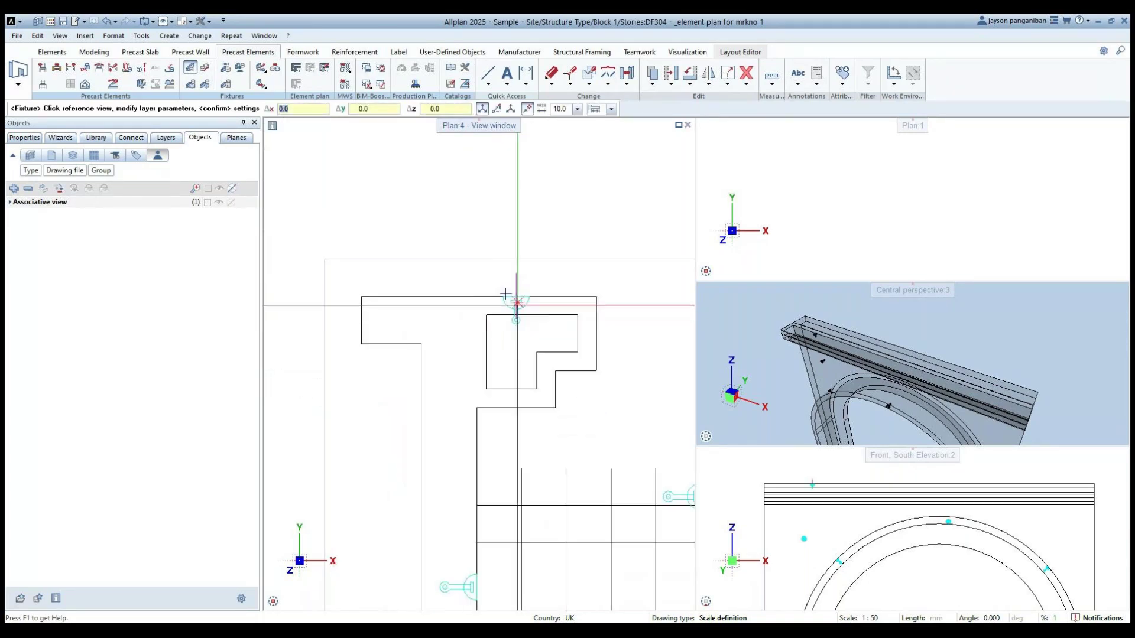
scroll(497, 299, "down", 2)
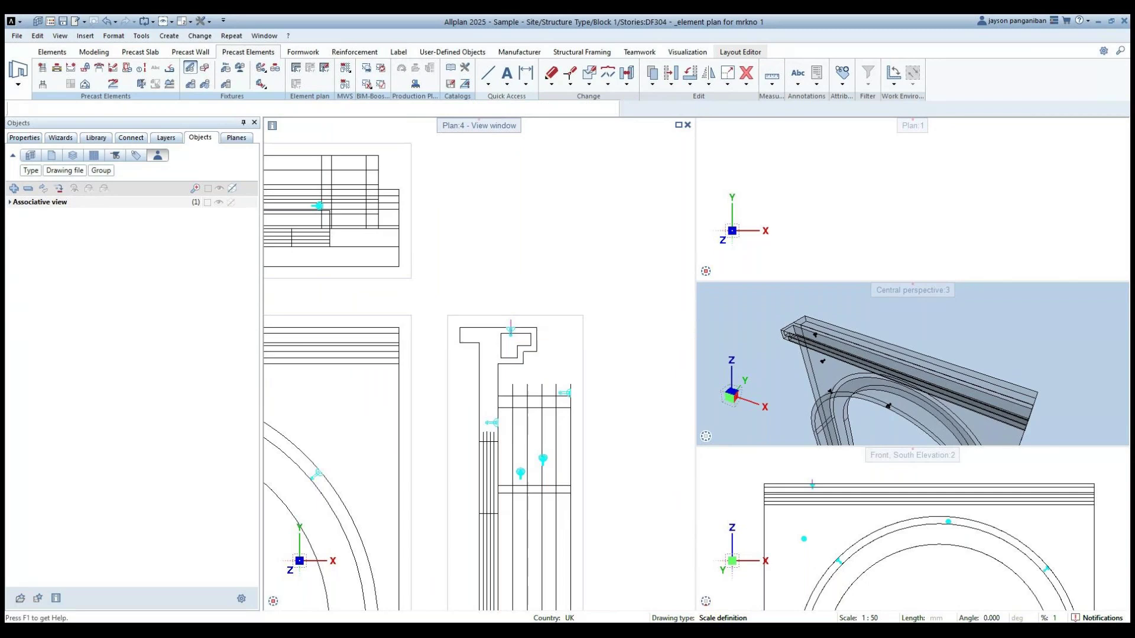
key("Escape")
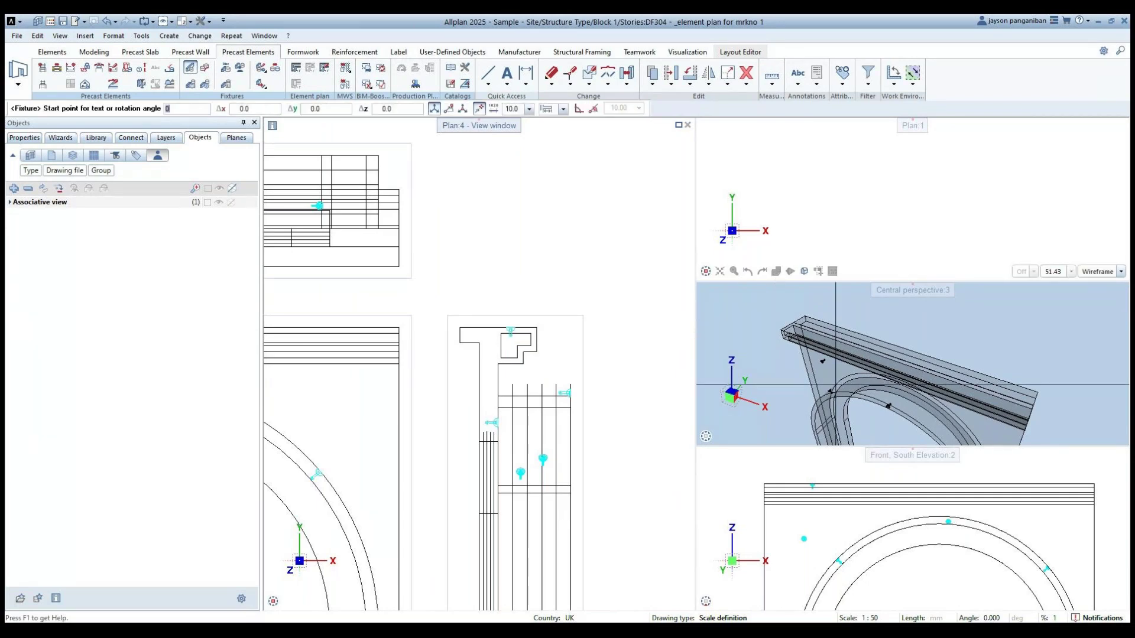
scroll(788, 345, "up", 5)
scroll(789, 345, "down", 5)
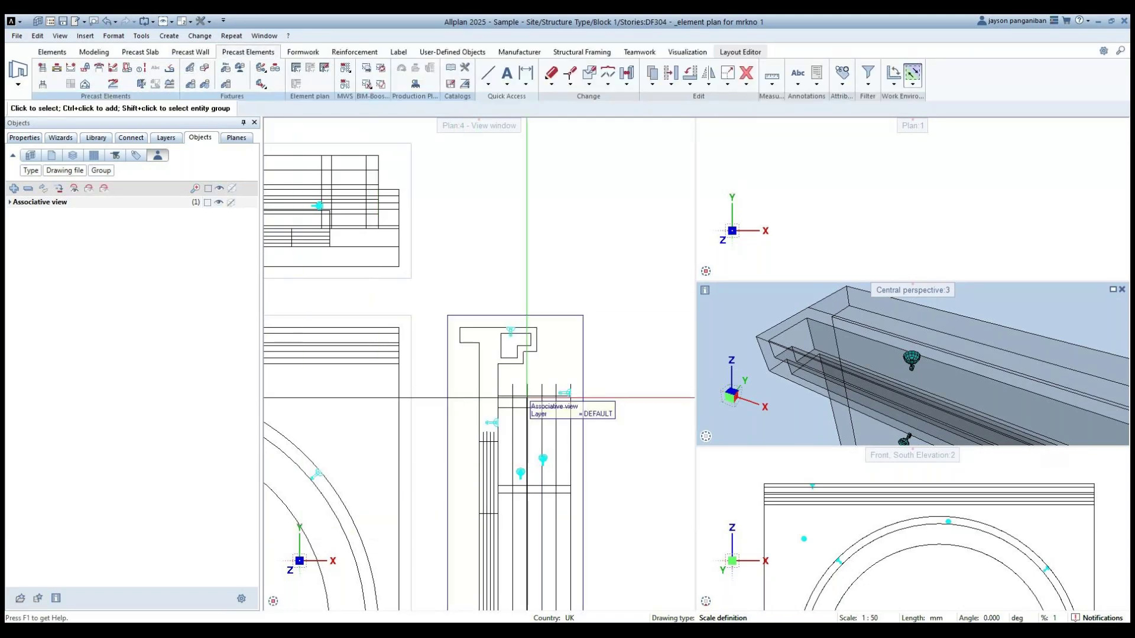
Close the element view window and select precast wall PW-1 together with its fixtures in the perspective view.
middle_click(379, 444)
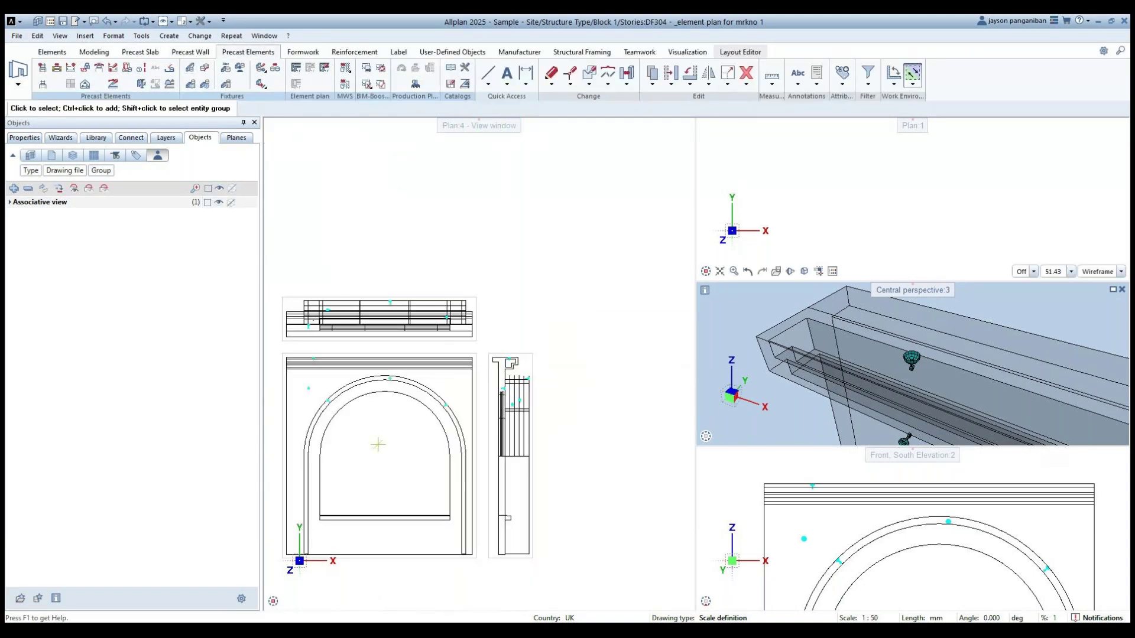
left_click(688, 125)
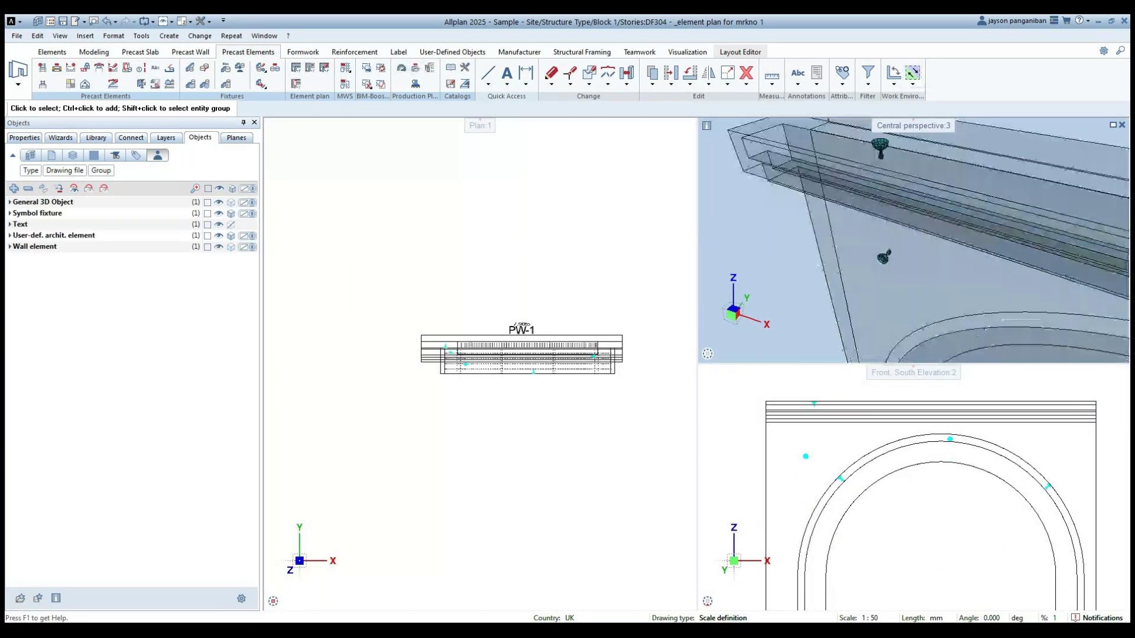
scroll(872, 245, "down", 4)
scroll(873, 245, "up", 2)
left_click(873, 246)
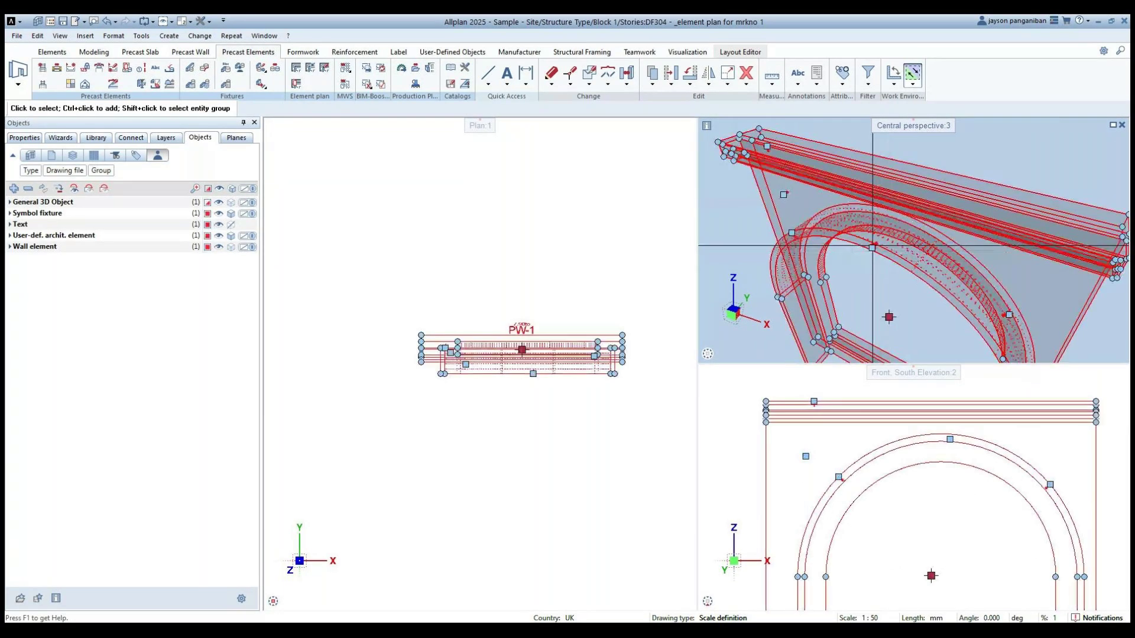
Move the fixture near the crown of PW-1's arch surround about 440 mm to the left in the front elevation.
key("Escape")
scroll(875, 248, "up", 5)
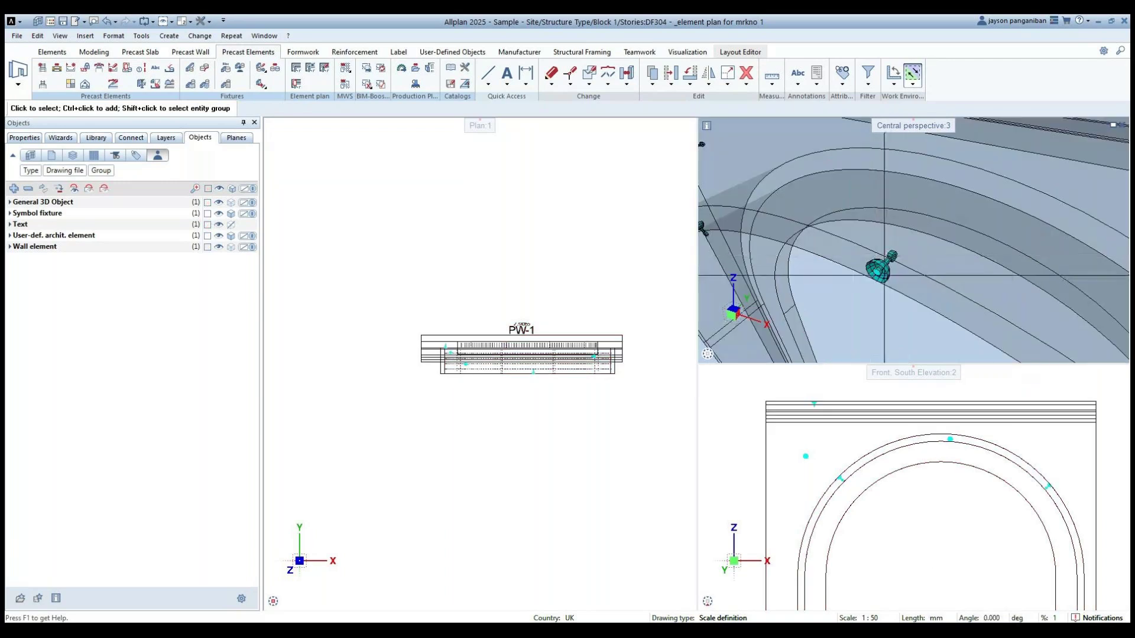
left_click(884, 275)
left_click(885, 275)
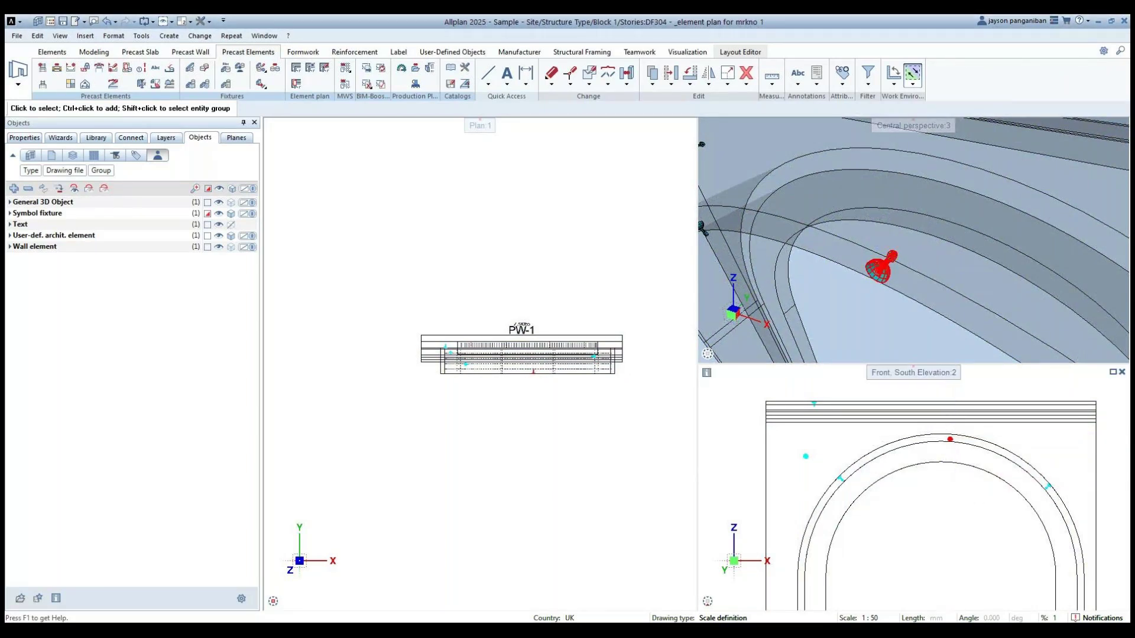
left_click(912, 419)
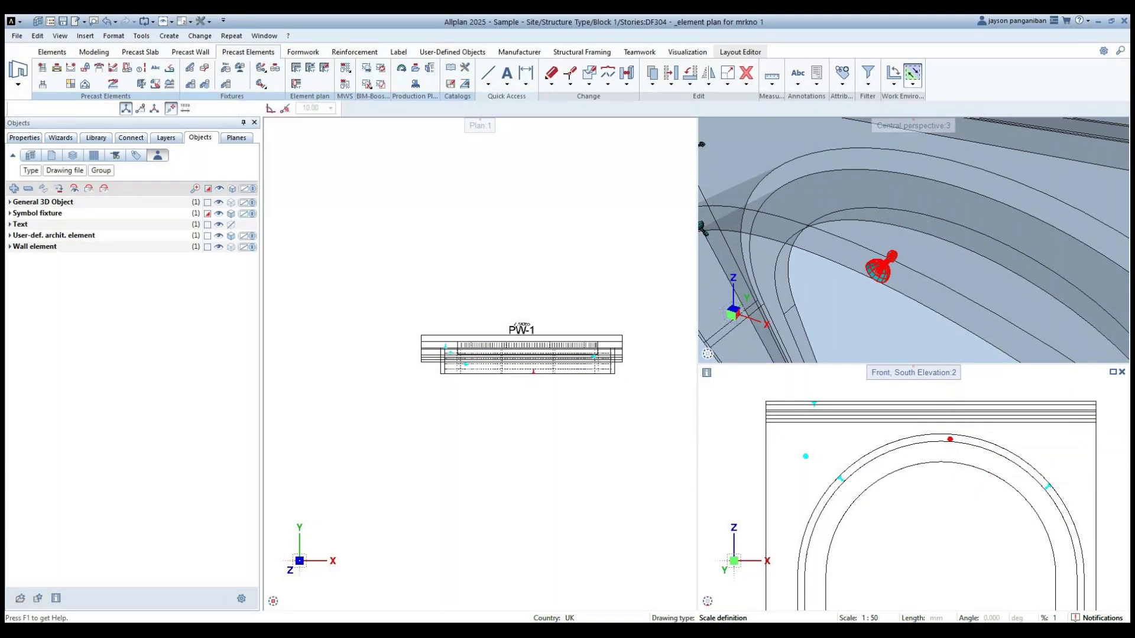
scroll(912, 421, "up", 3)
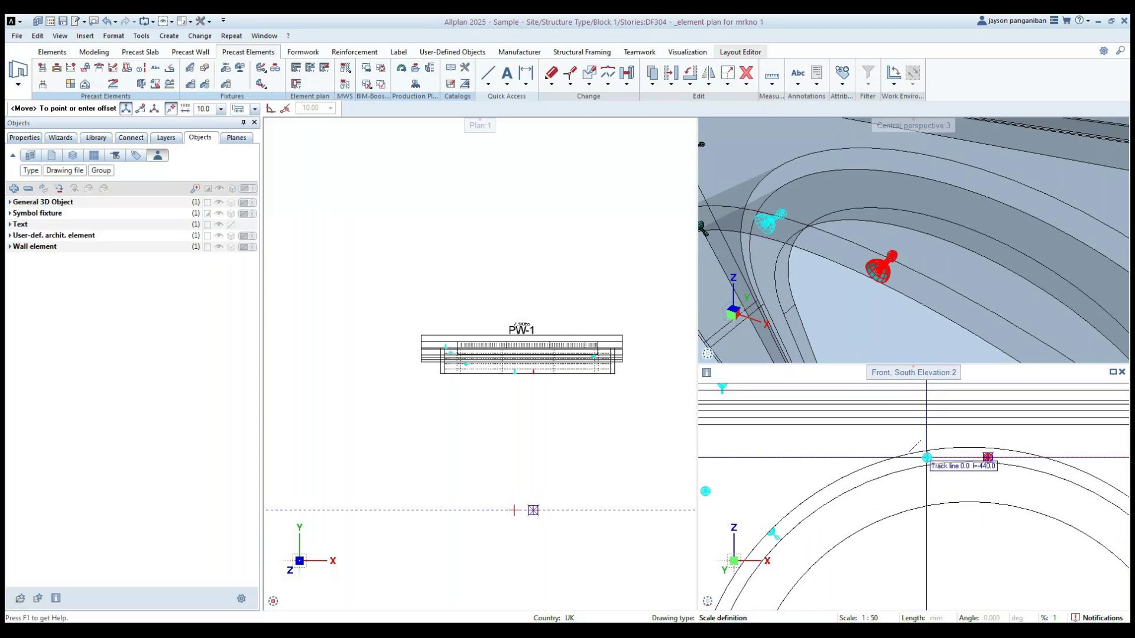
left_click(927, 458)
scroll(840, 254, "down", 4)
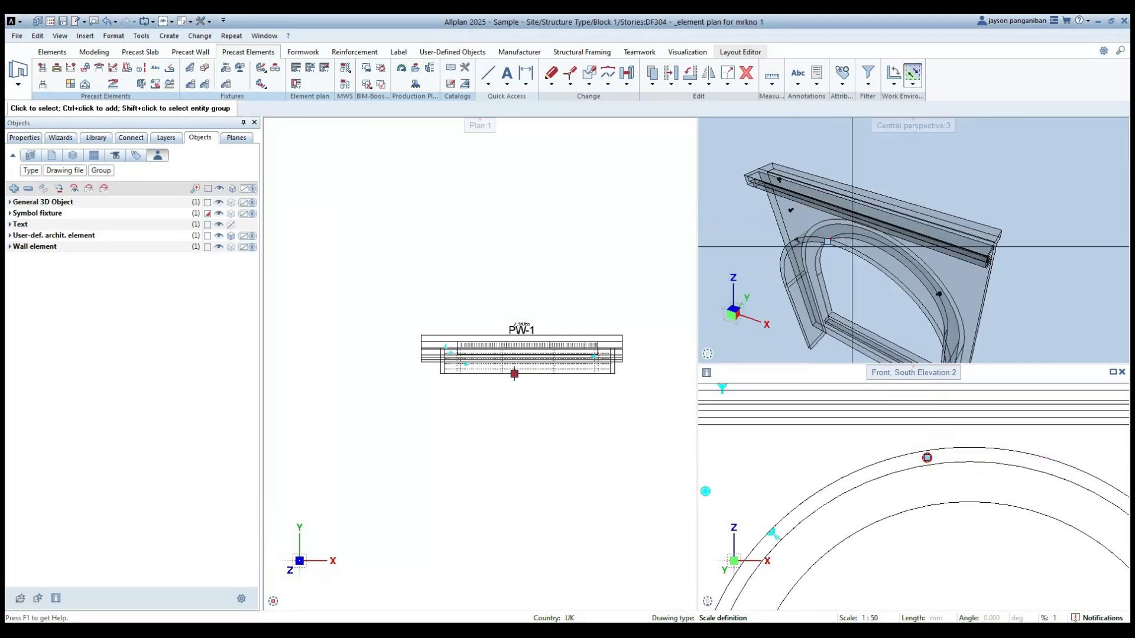
Inspect the repositioned fixture in perspective and select the fixture on the right curve of the arch surround.
middle_click_drag(869, 272, 869, 223)
scroll(802, 299, "down", 5)
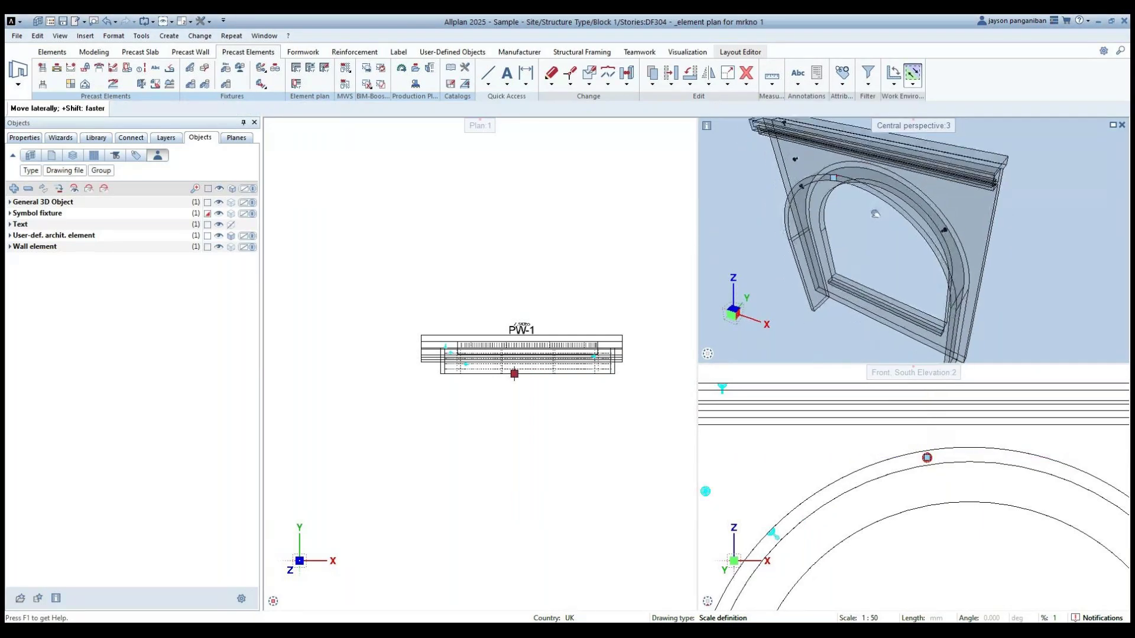
scroll(802, 300, "up", 4)
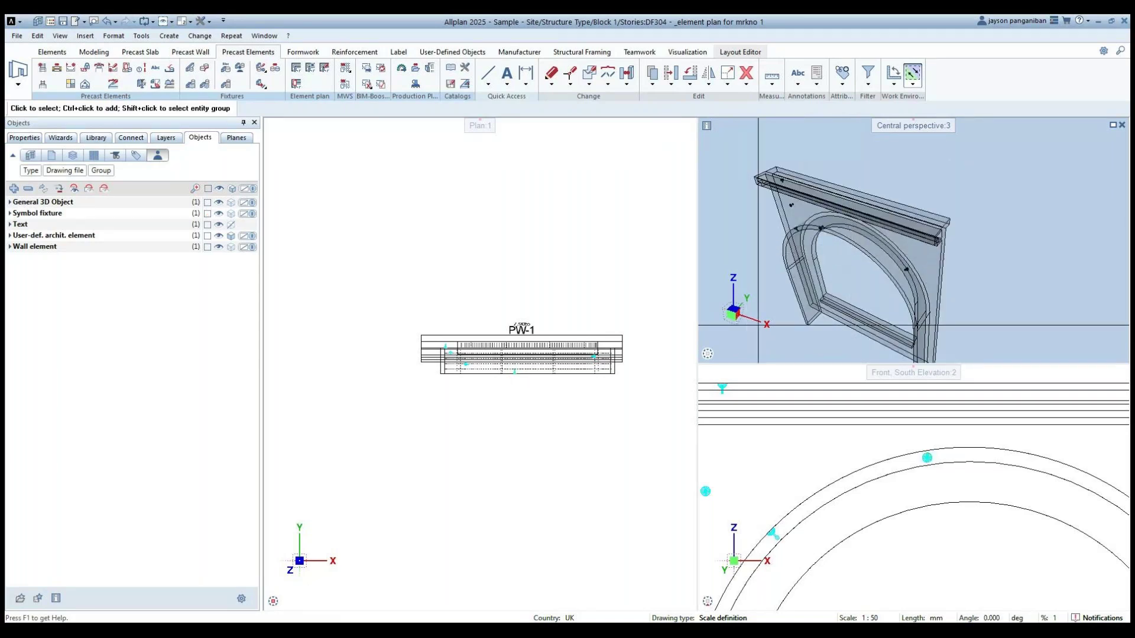
mouse_move(707, 357)
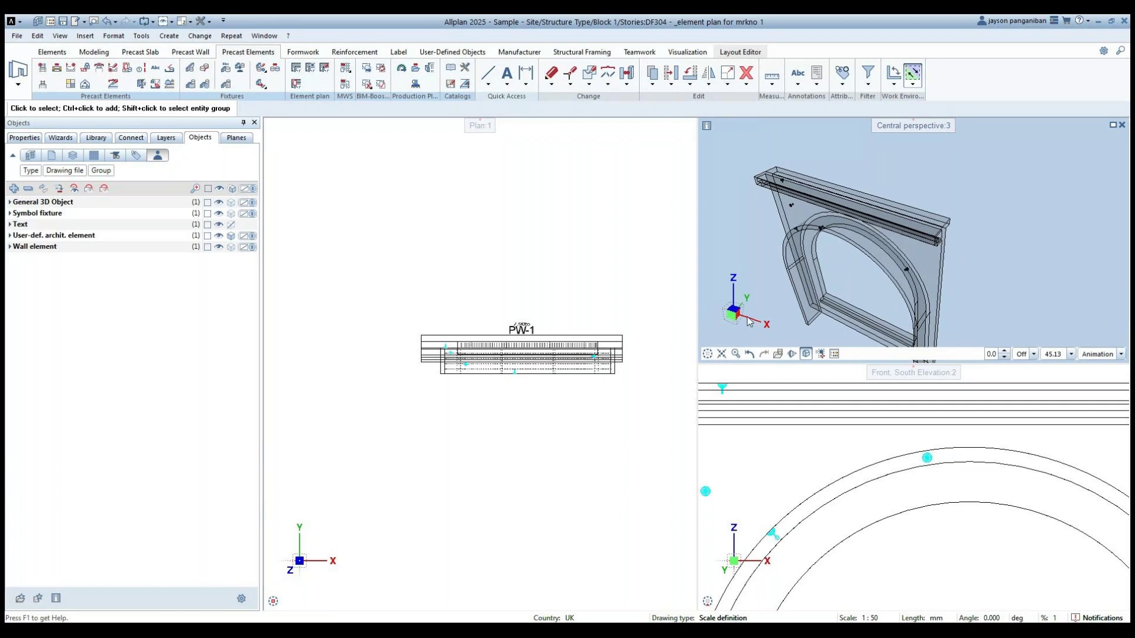
middle_click_drag(863, 251, 893, 247, "shift")
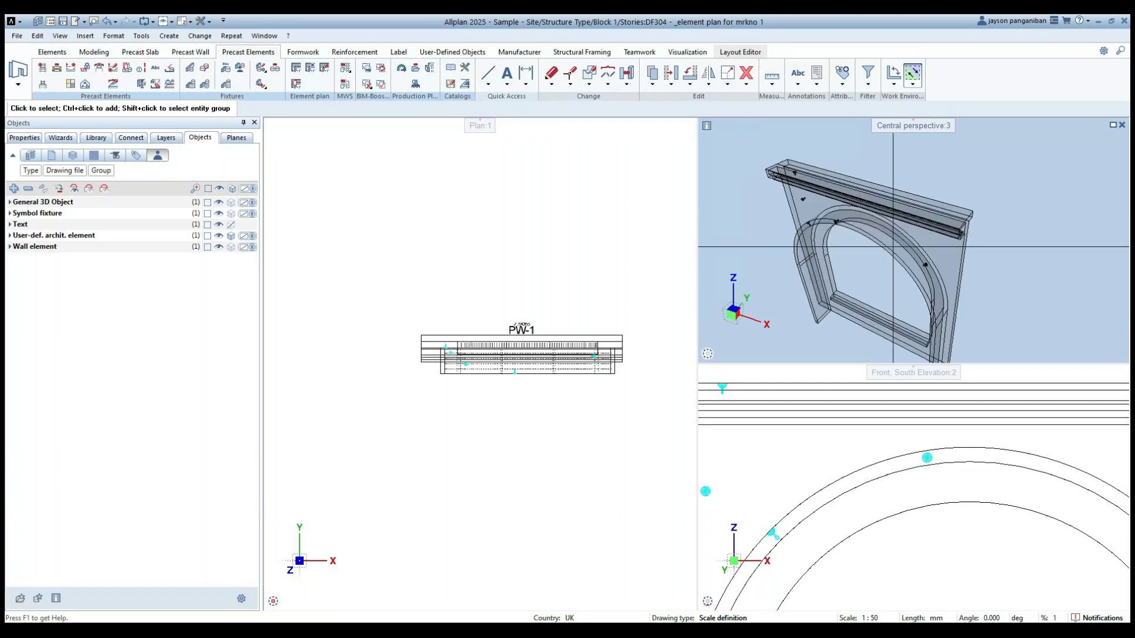
scroll(931, 269, "up", 3)
left_click(920, 260)
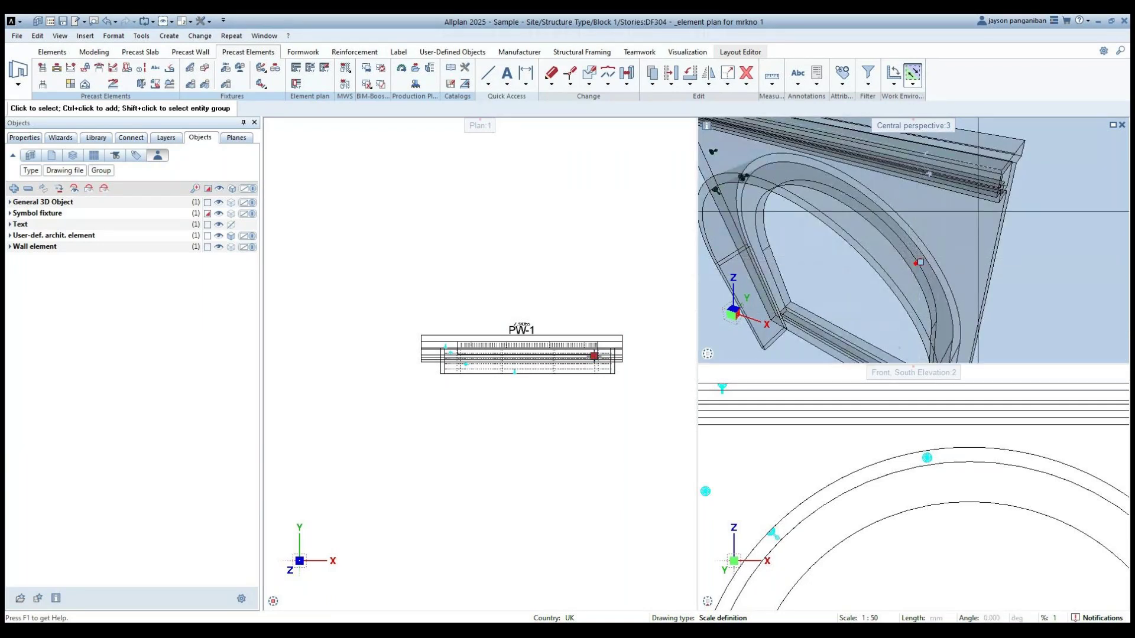
scroll(979, 200, "down", 3)
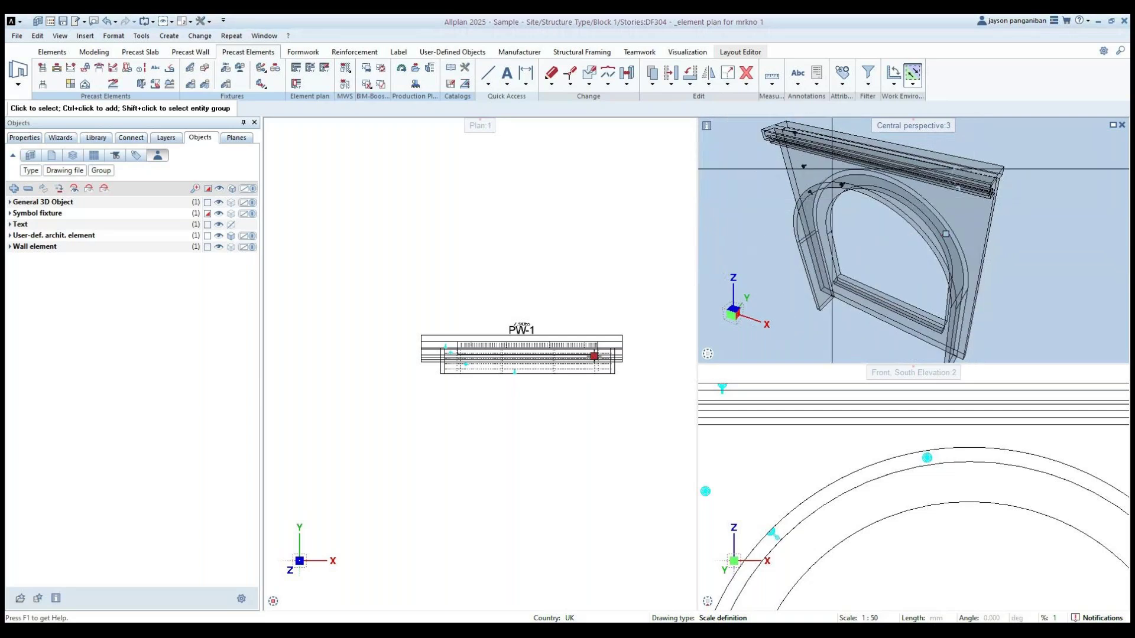
Pick out the fixture on PW-1's flat wall face in perspective, examine it up close, and clear the selection.
middle_click_drag(965, 252, 1000, 270)
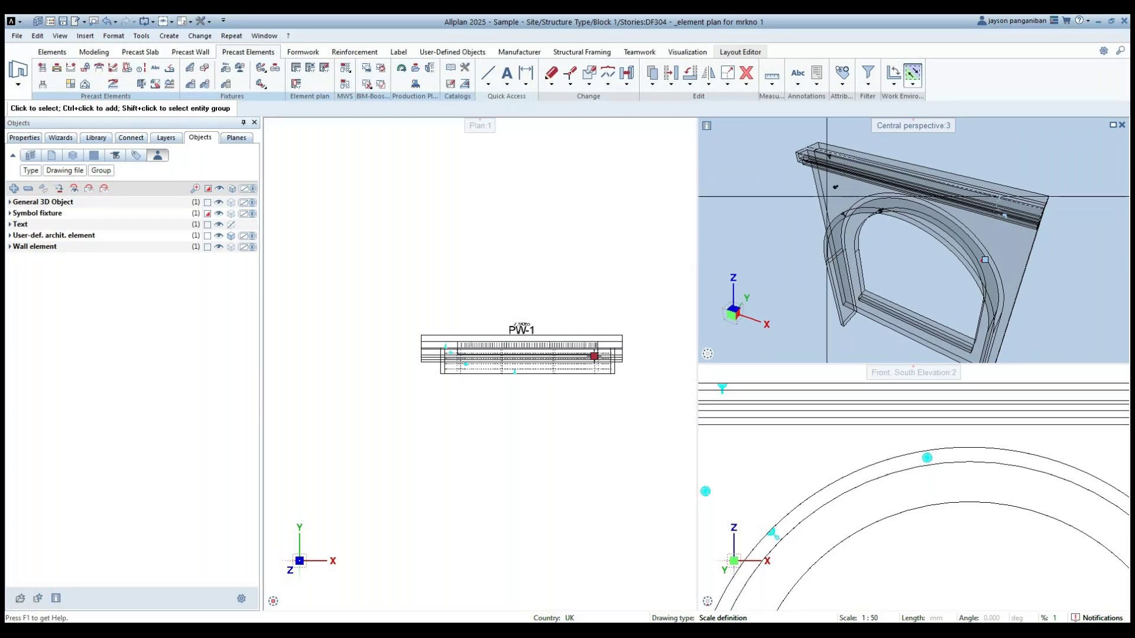
scroll(845, 182, "up", 3)
key("ctrl+a")
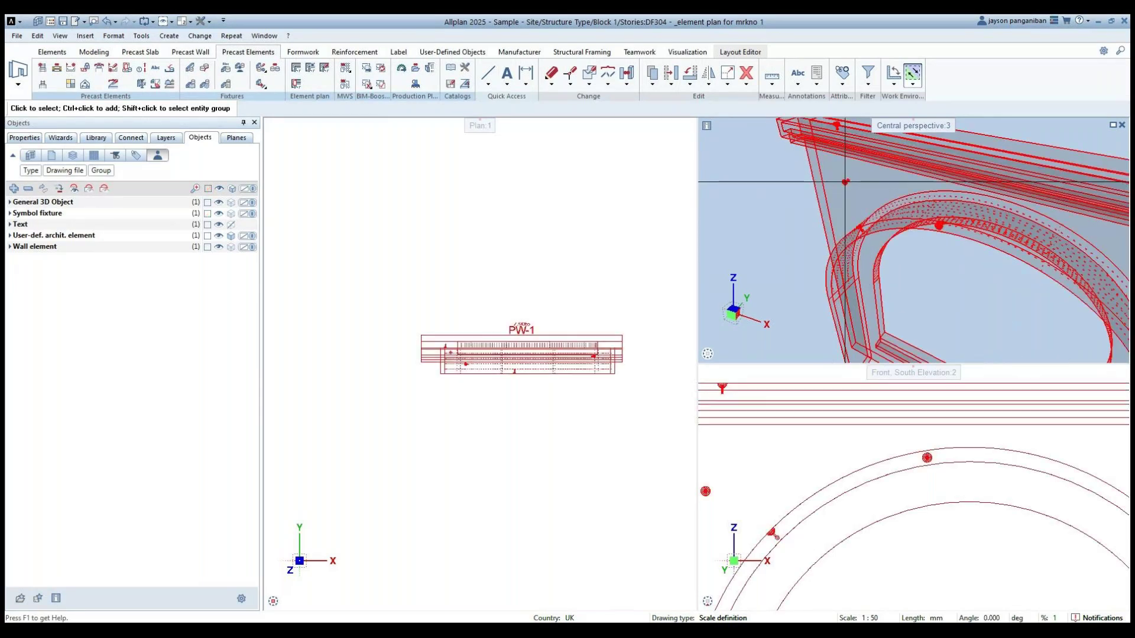
left_click(845, 181)
scroll(855, 189, "down", 5)
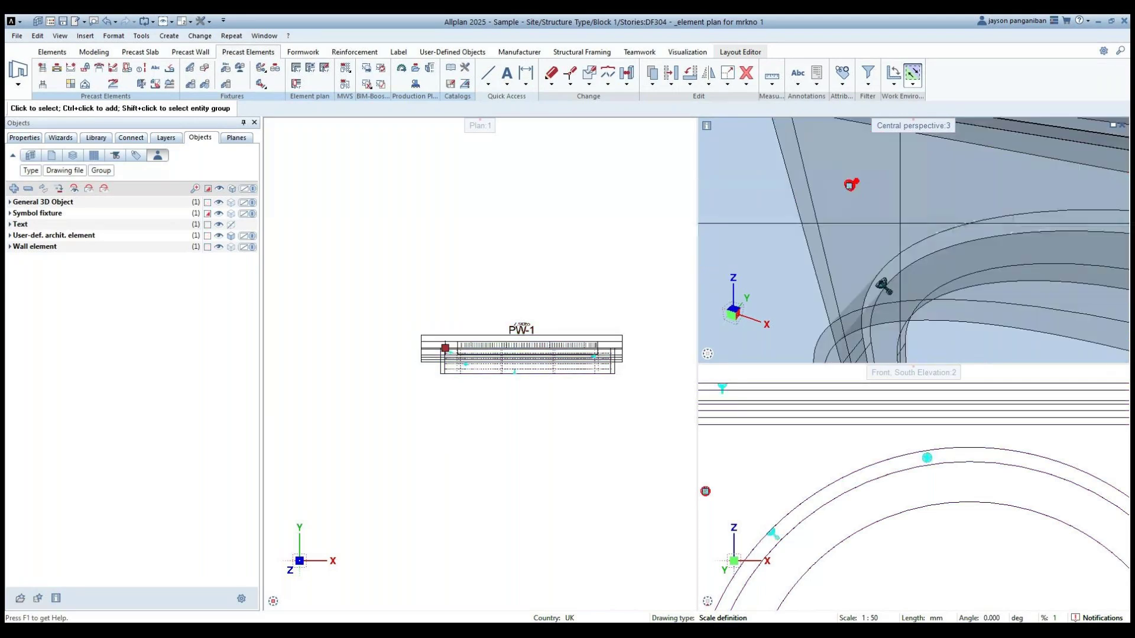
scroll(869, 213, "up", 3)
scroll(869, 213, "up", 2)
key("Escape")
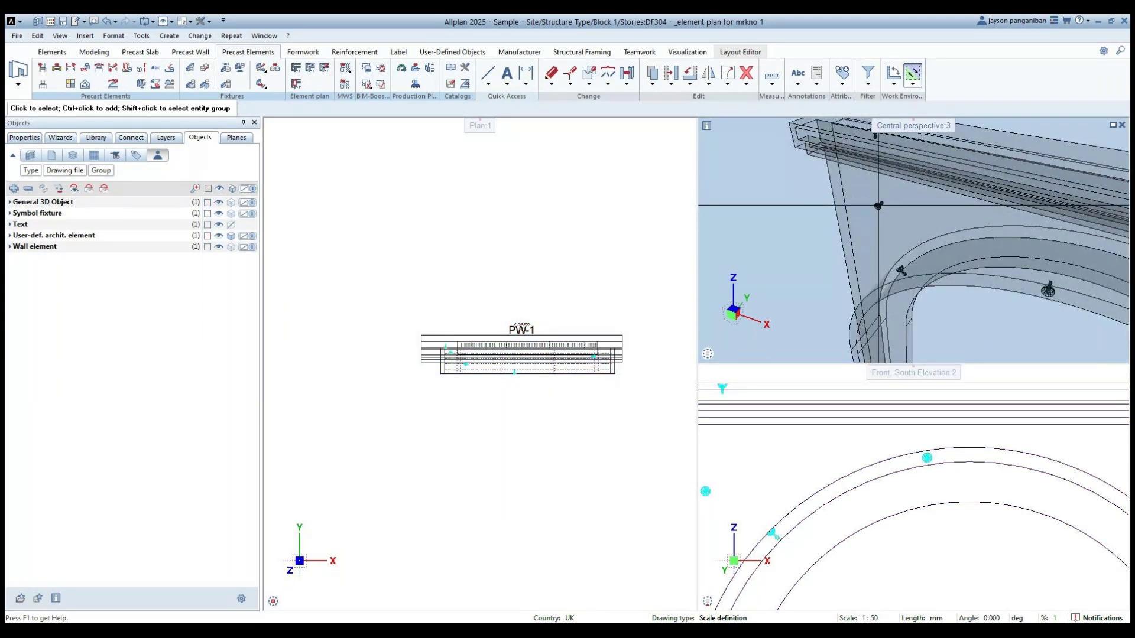
left_click(878, 206)
key("Escape")
Check the properties of the fixture on the flat wall face and of the one on the arch surround's left curve.
scroll(868, 201, "up", 4)
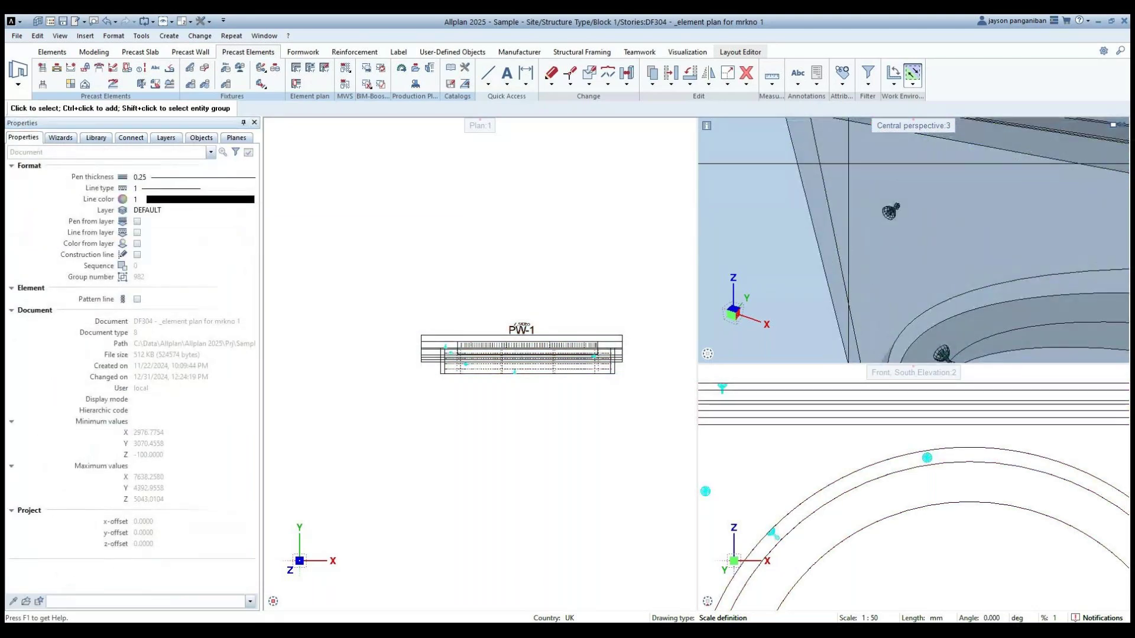
left_click(890, 212)
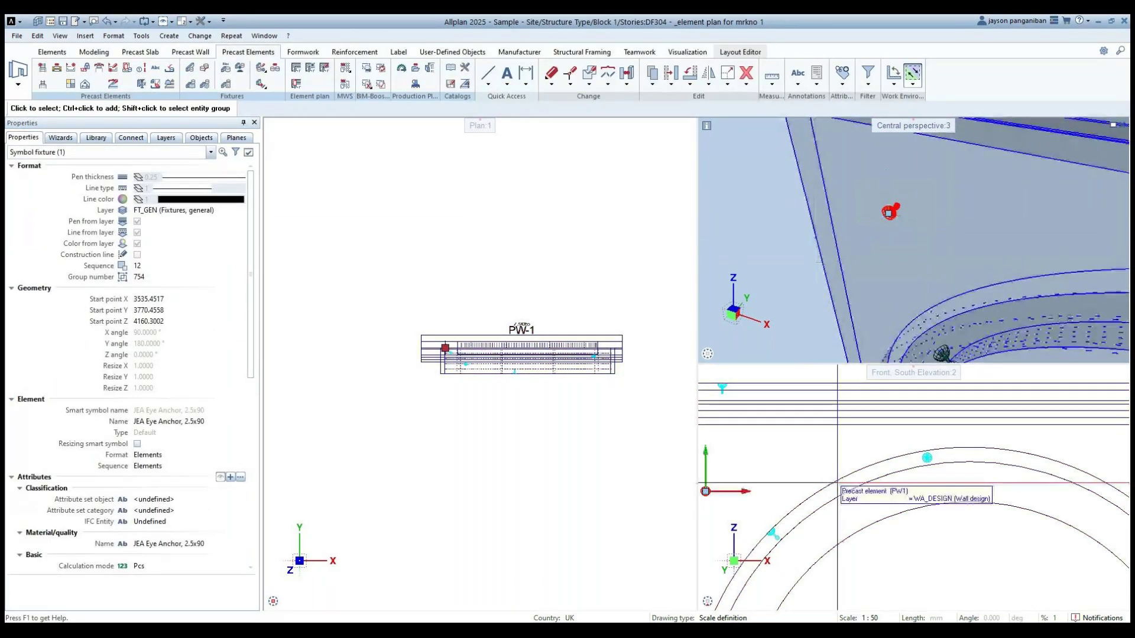
scroll(846, 473, "down", 5)
scroll(854, 272, "down", 6)
scroll(860, 293, "up", 4)
key("Escape")
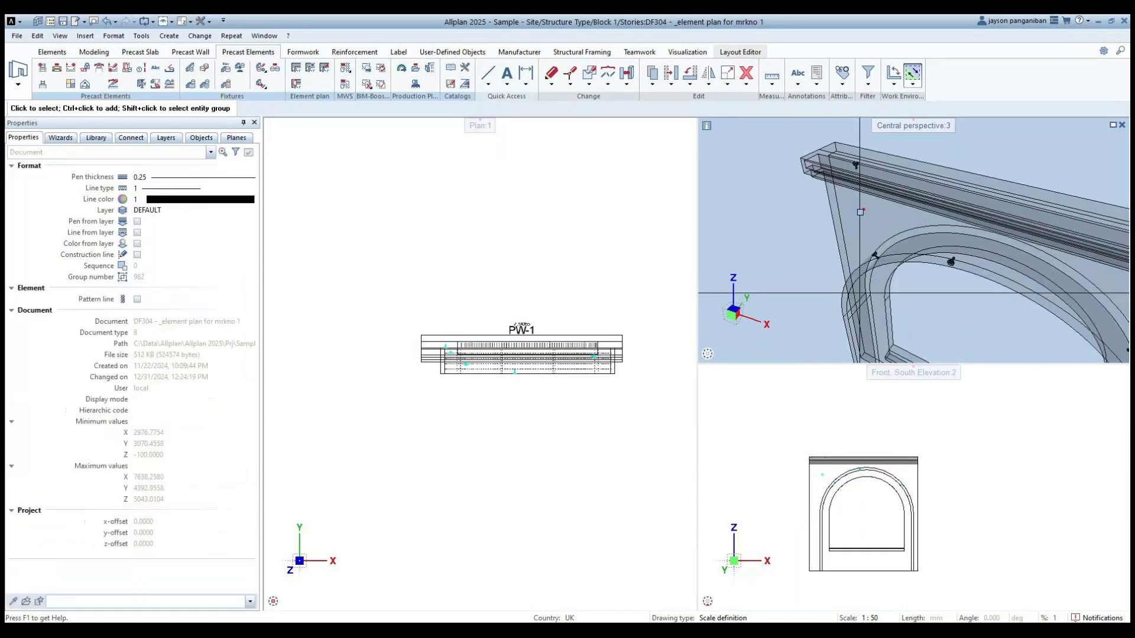
scroll(872, 245, "up", 2)
left_click(872, 245)
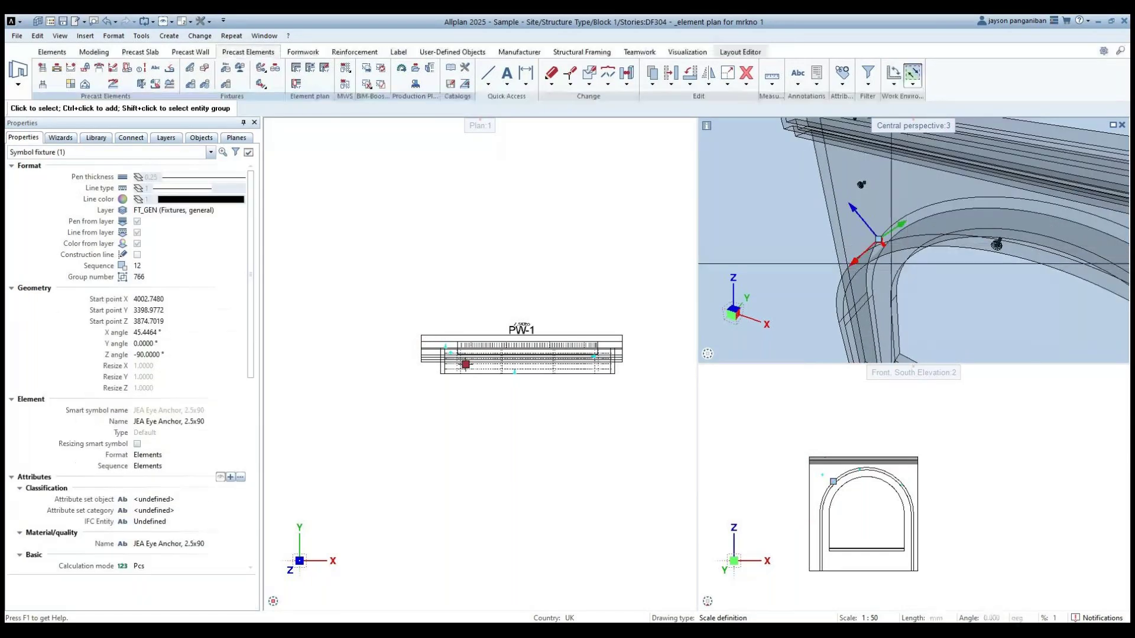
scroll(922, 254, "down", 3)
key("Escape")
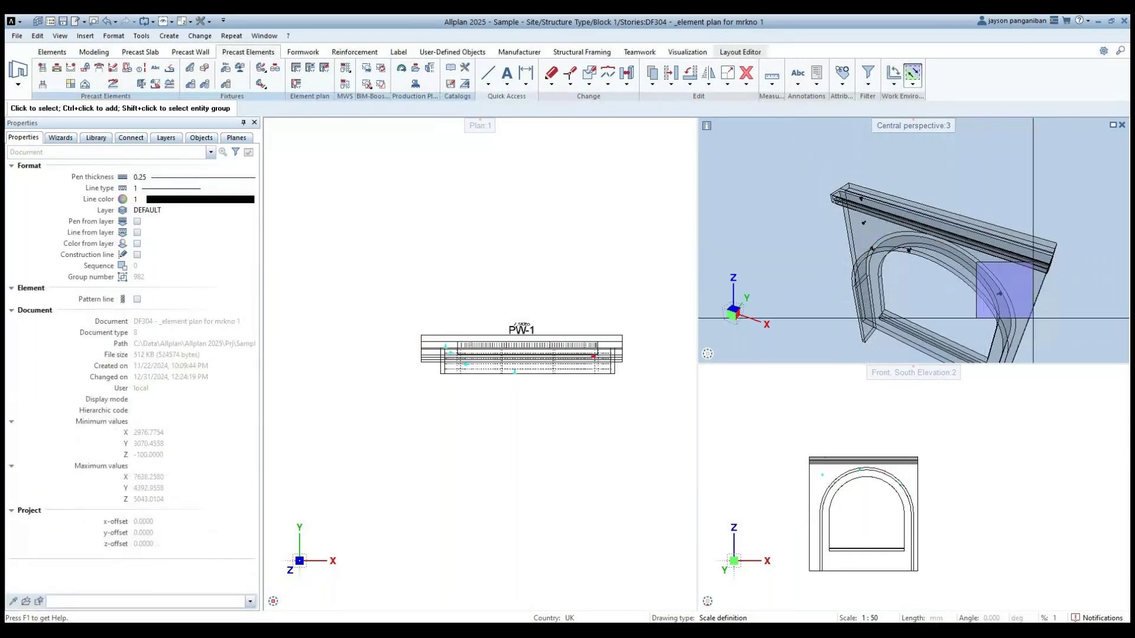
Shift the fixture on the arch surround's right curve inward along X, check it in the front elevation, and undo the move.
left_click(1033, 318)
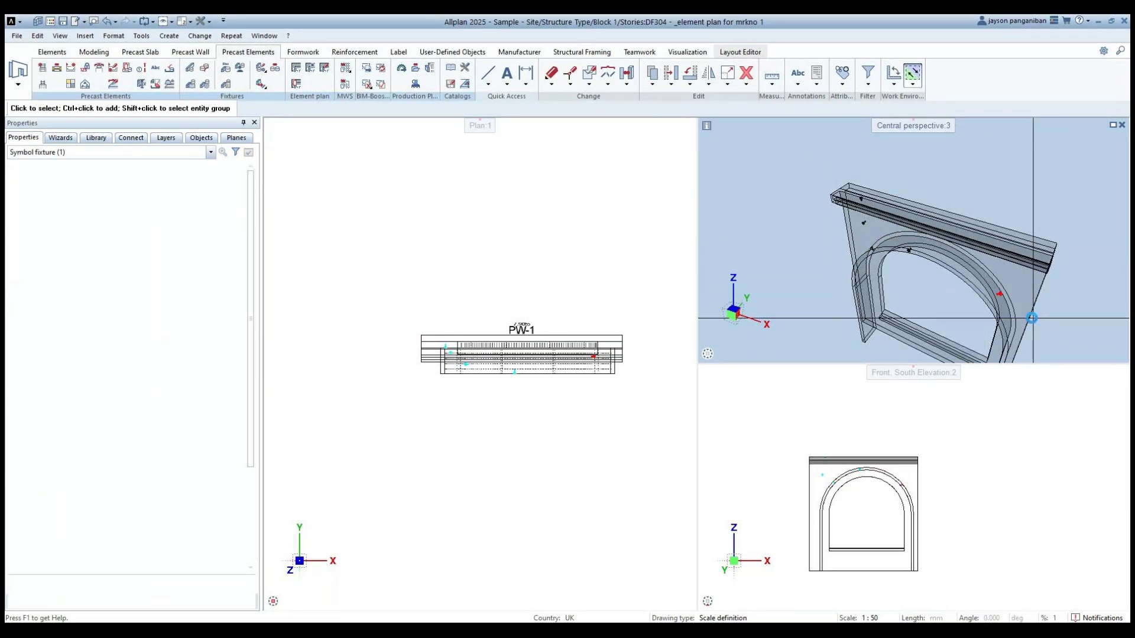
scroll(1008, 275, "up", 3)
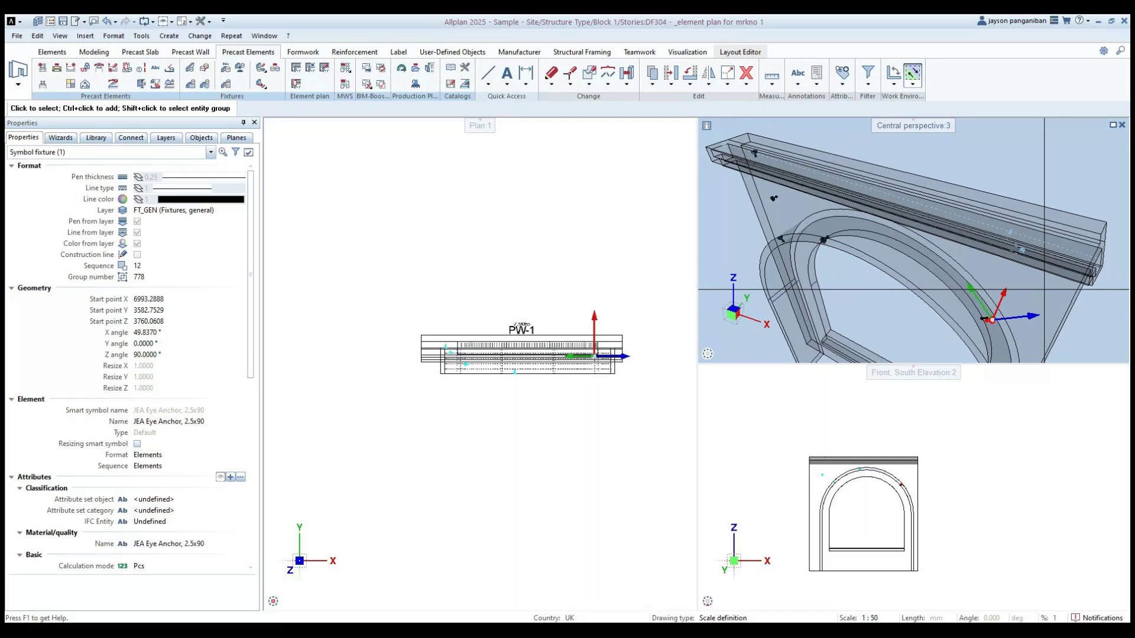
scroll(946, 438, "up", 5)
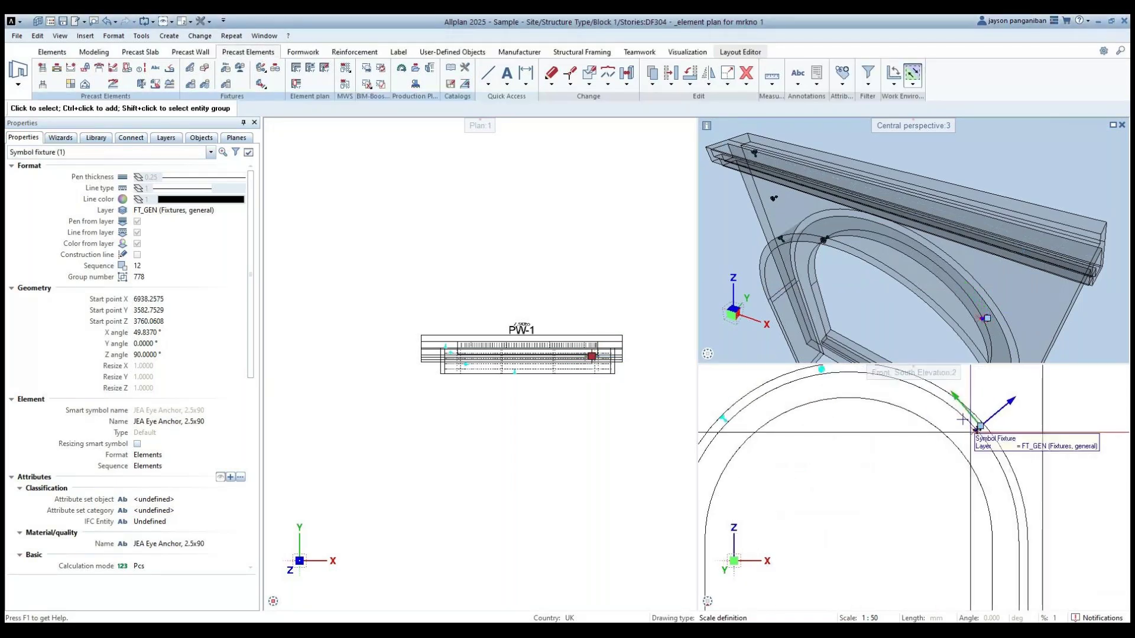
scroll(962, 419, "up", 3)
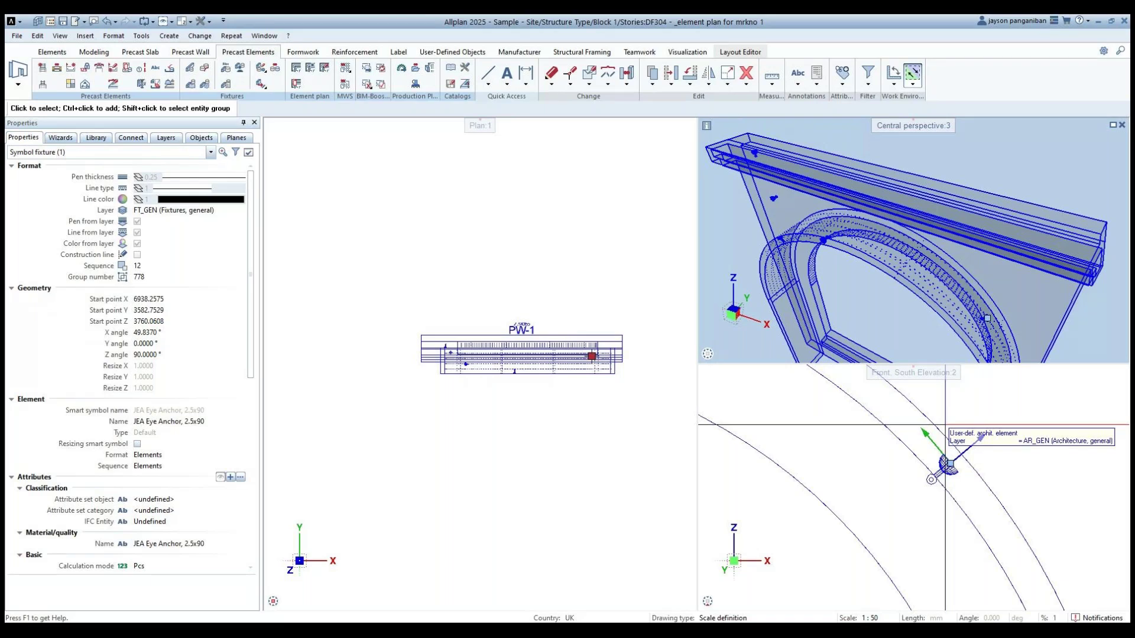
left_click(988, 318)
key("Escape")
key("ctrl+z")
scroll(896, 242, "down", 3)
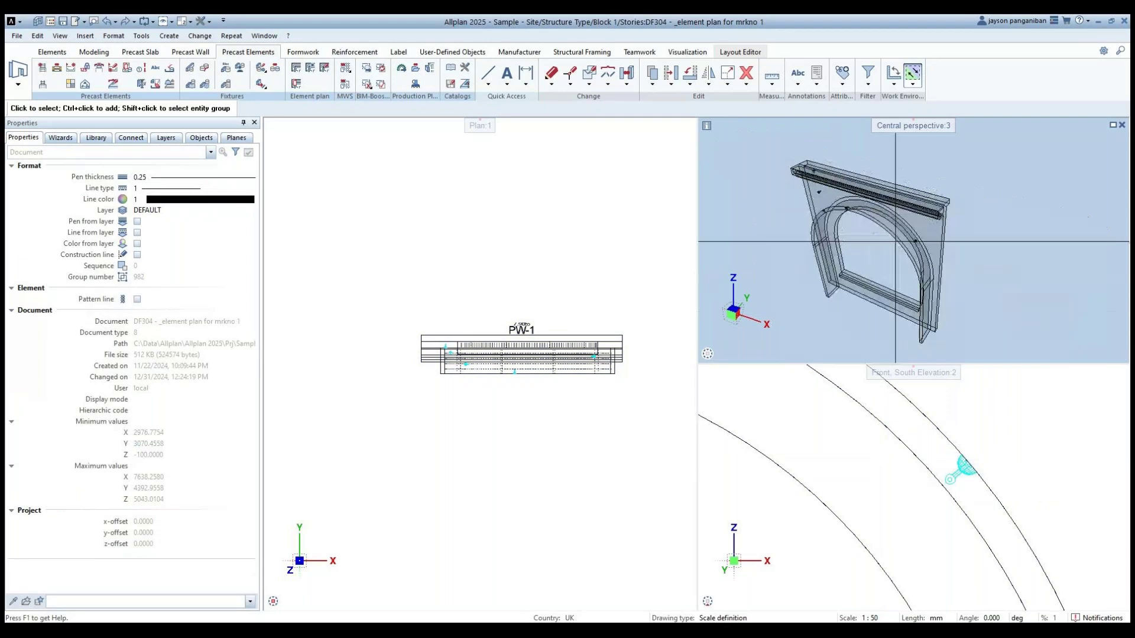
Examine the fixtures on PW-1's cornice, flat face and arch surround in the perspective view.
left_click(450, 451)
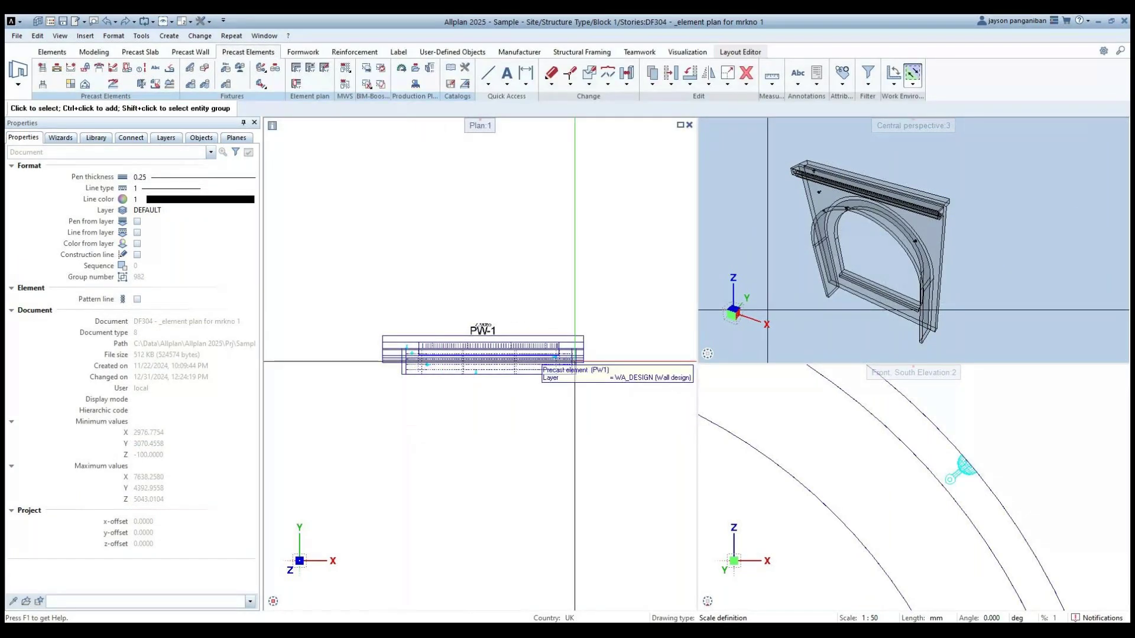
scroll(860, 281, "up", 2)
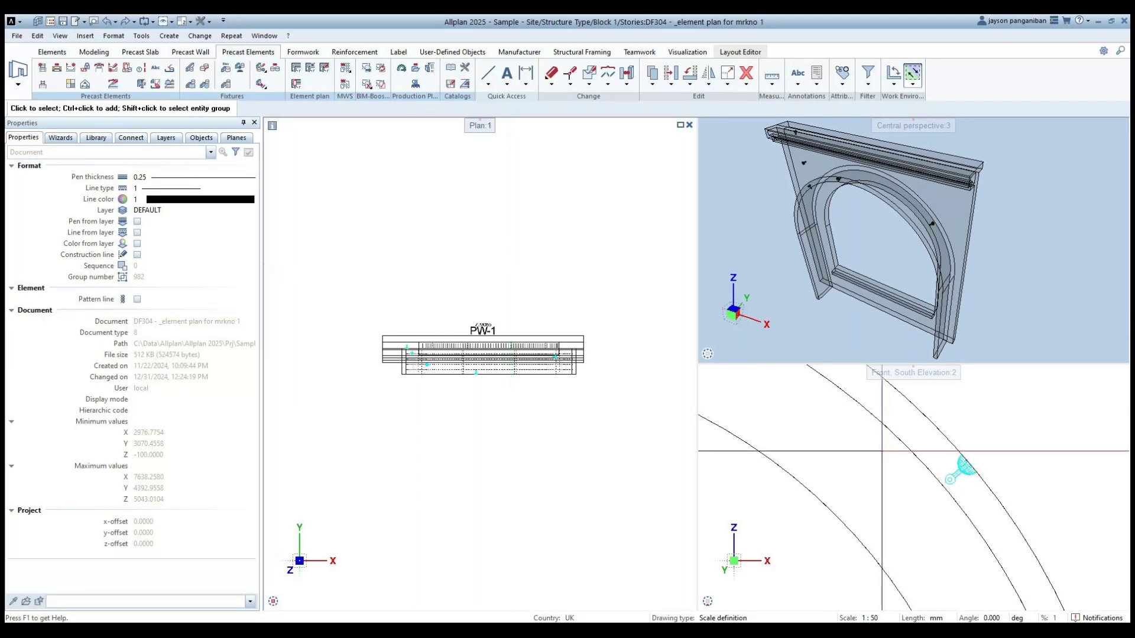
middle_click_drag(863, 210, 879, 221)
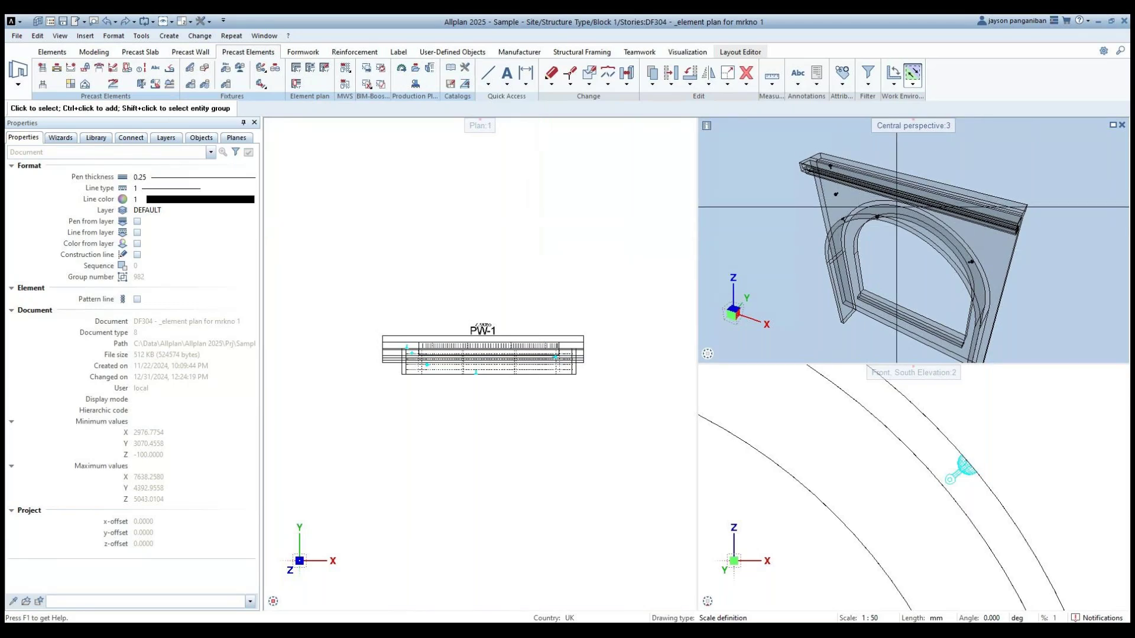
scroll(897, 207, "up", 2)
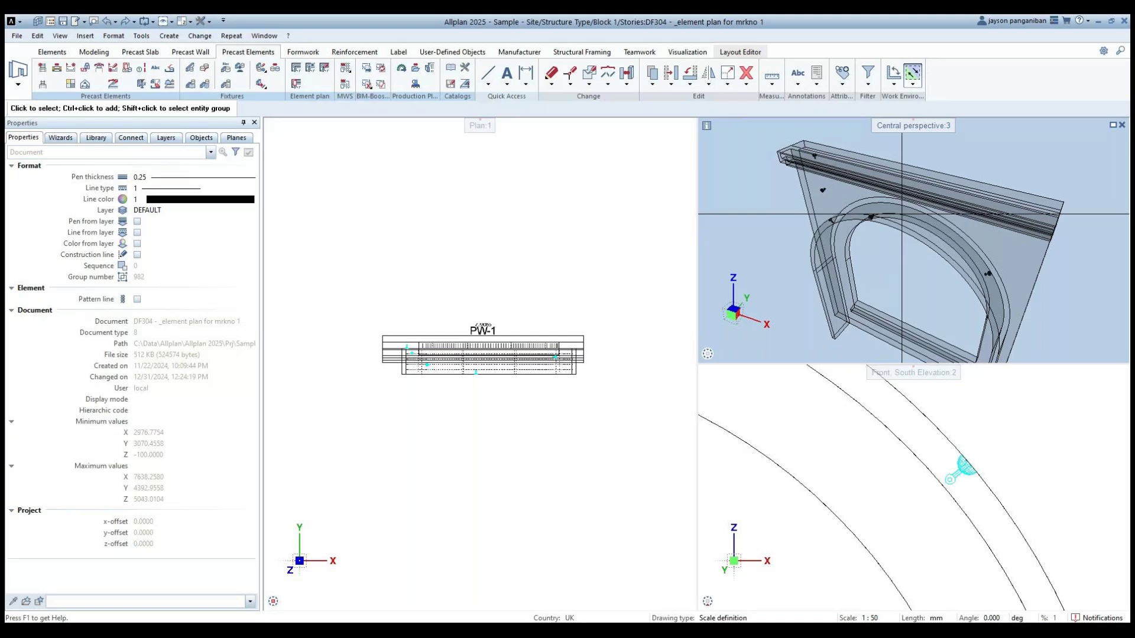
scroll(865, 205, "up", 2)
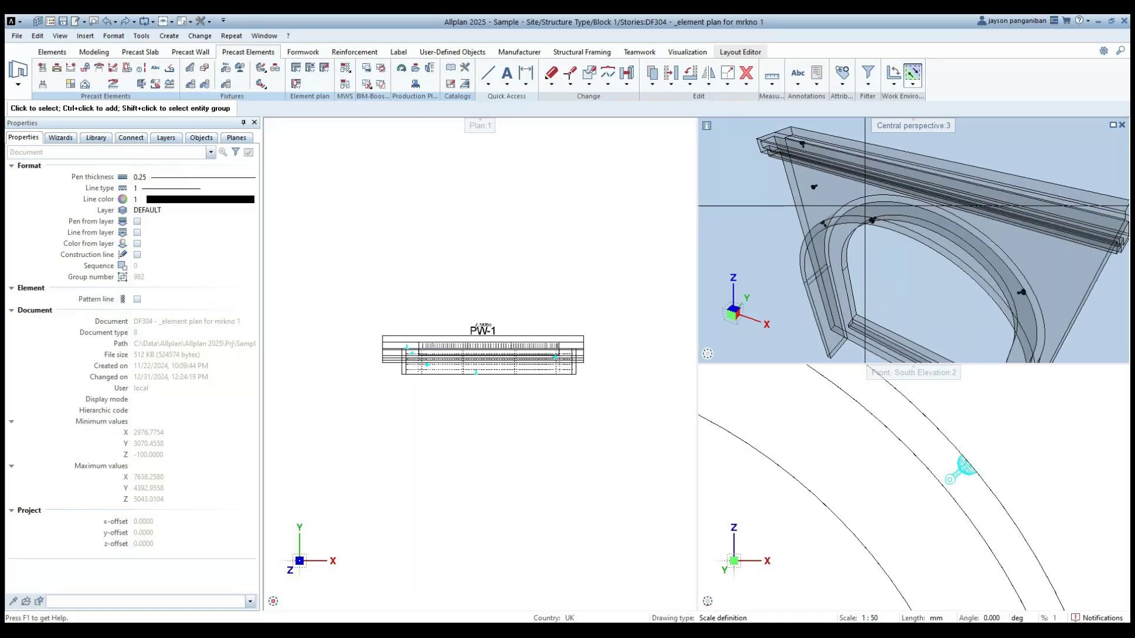
scroll(865, 206, "up", 2)
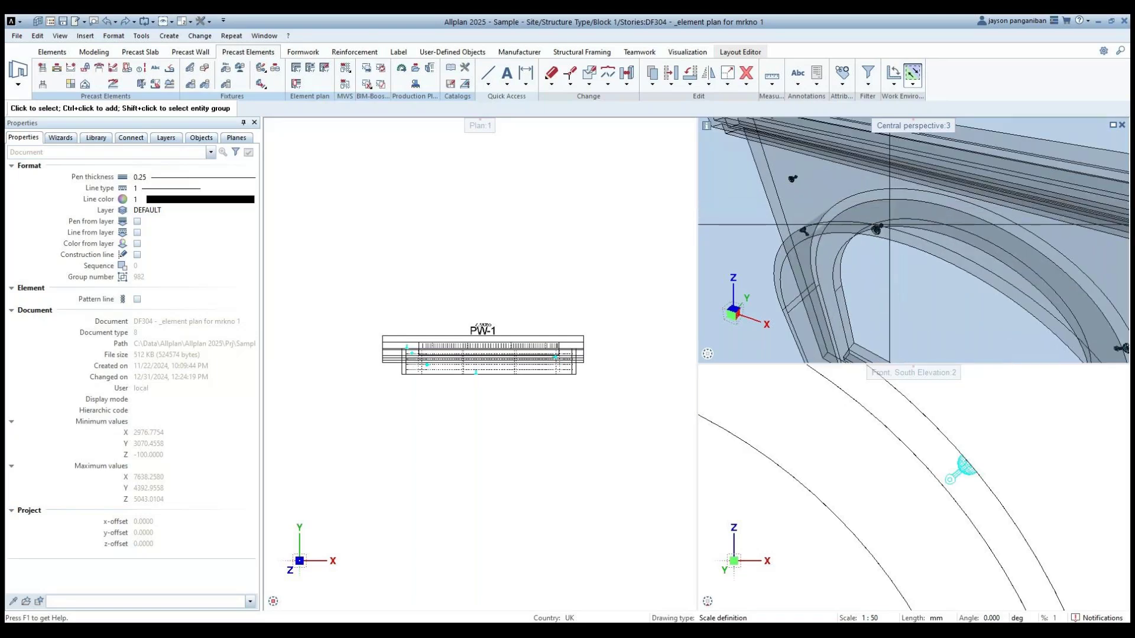
scroll(890, 226, "down", 5)
Model a sphere about 3122 mm in diameter in the plan, beside wall PW-1.
mouse_move(583, 359)
middle_mouse_down()
mouse_move(514, 322)
mouse_move(434, 328)
middle_mouse_up()
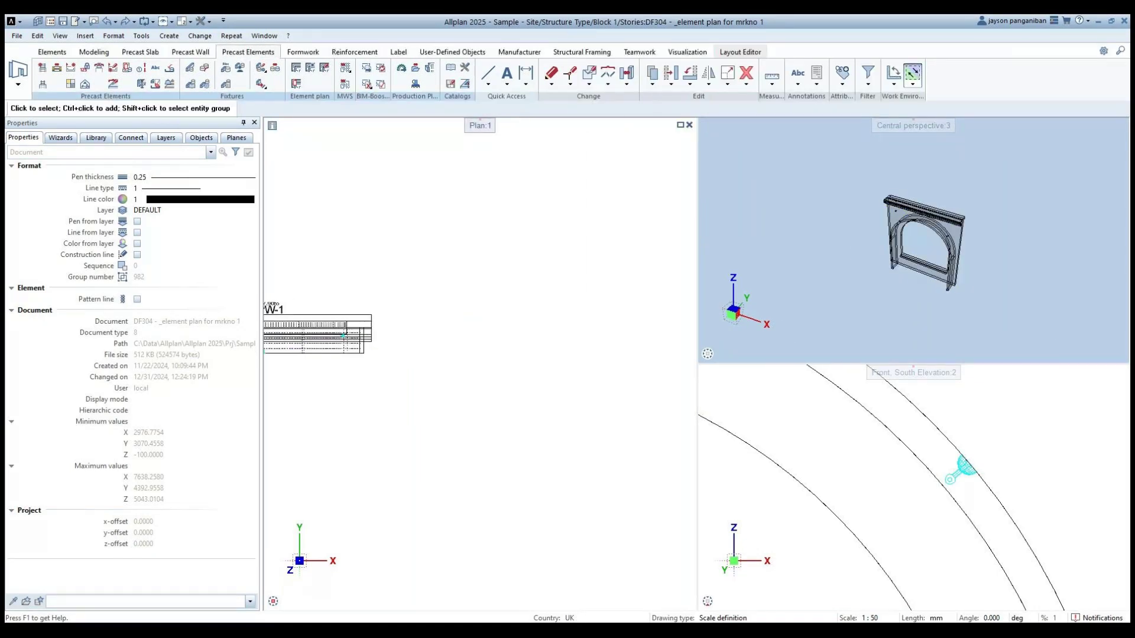
left_click(94, 52)
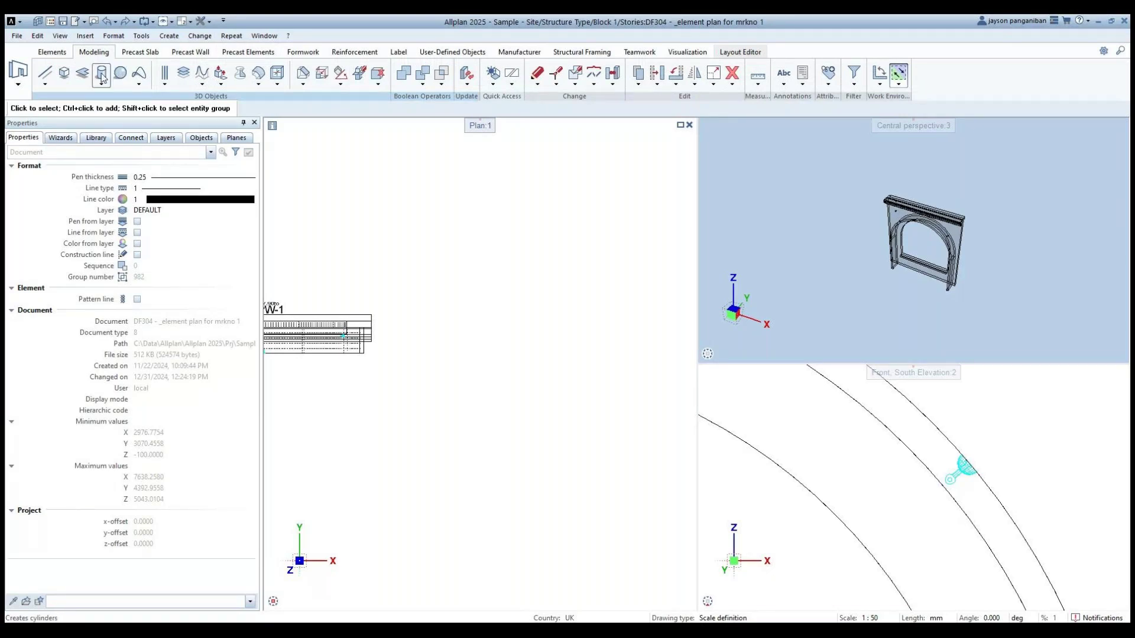
left_click(120, 72)
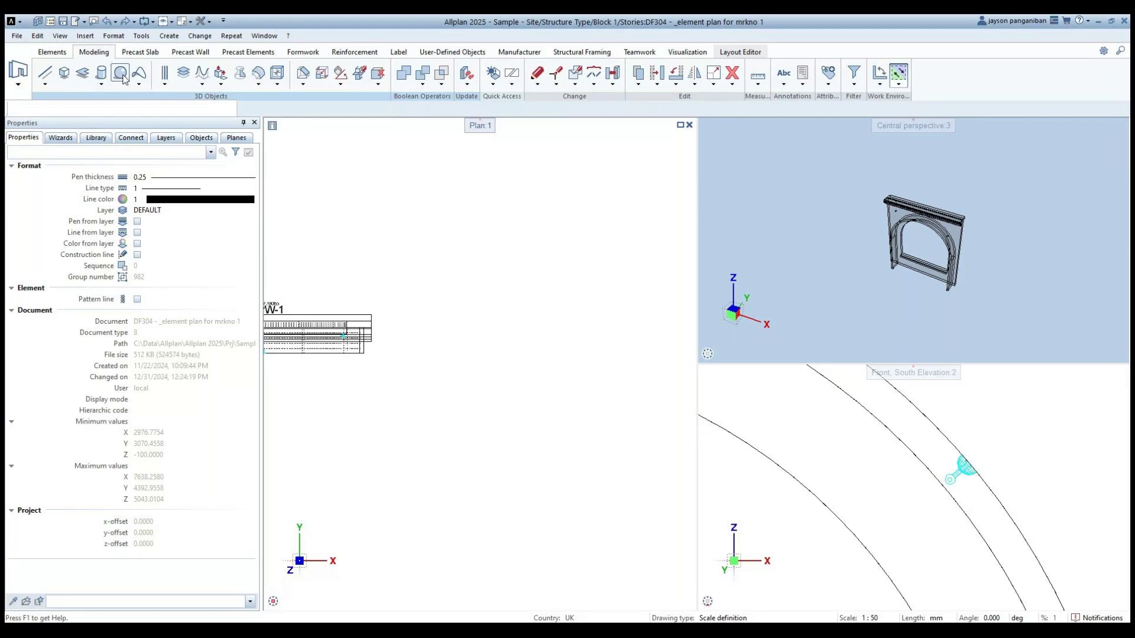
left_click(551, 325)
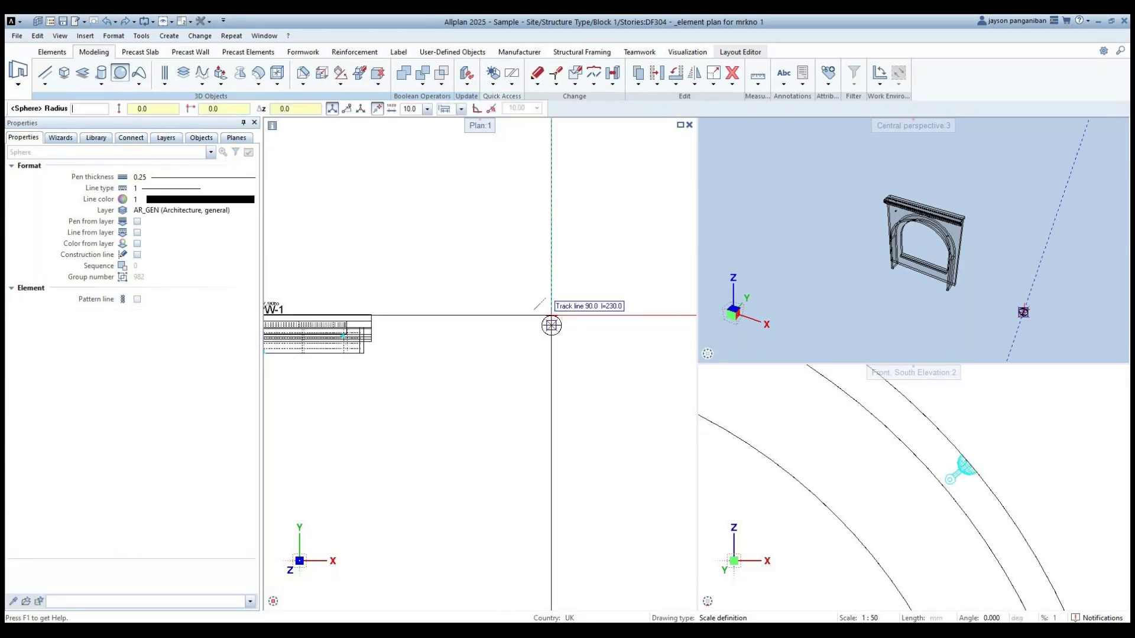
left_click(568, 260)
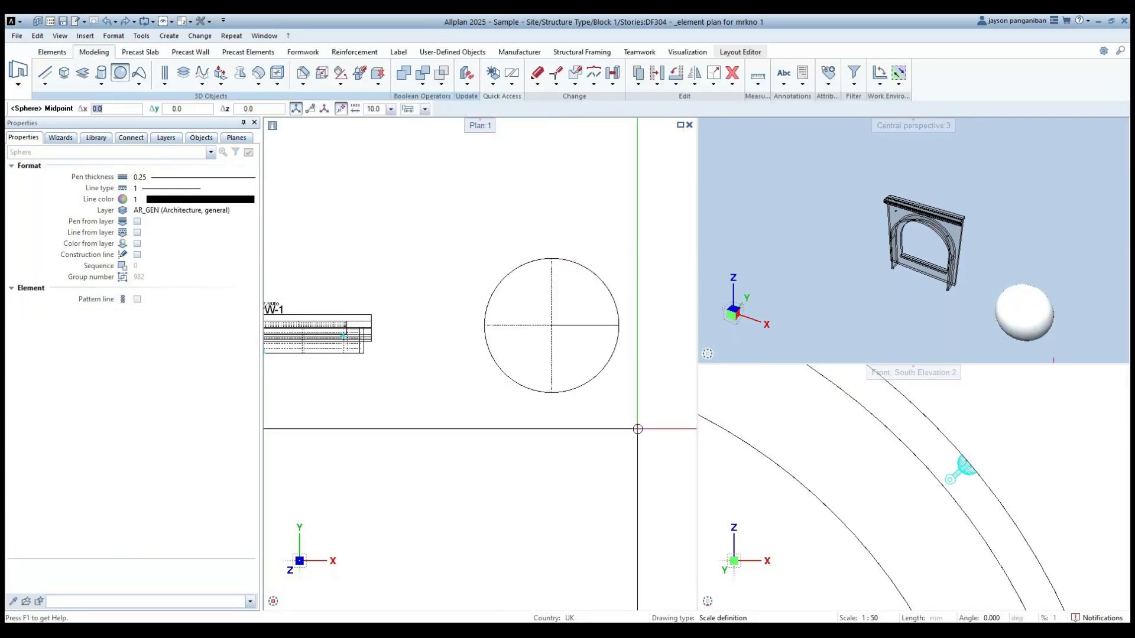
scroll(597, 411, "down", 3)
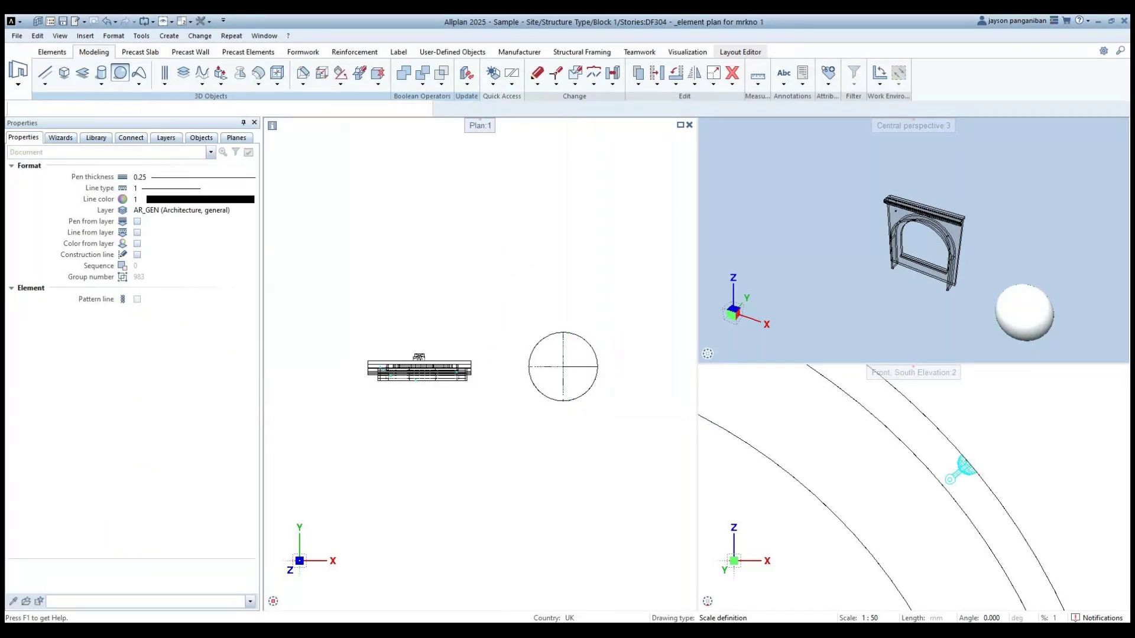
key("Escape")
Convert the sphere into a precast element of type Wall with the PW mark prefix.
left_click(248, 52)
left_click(42, 67)
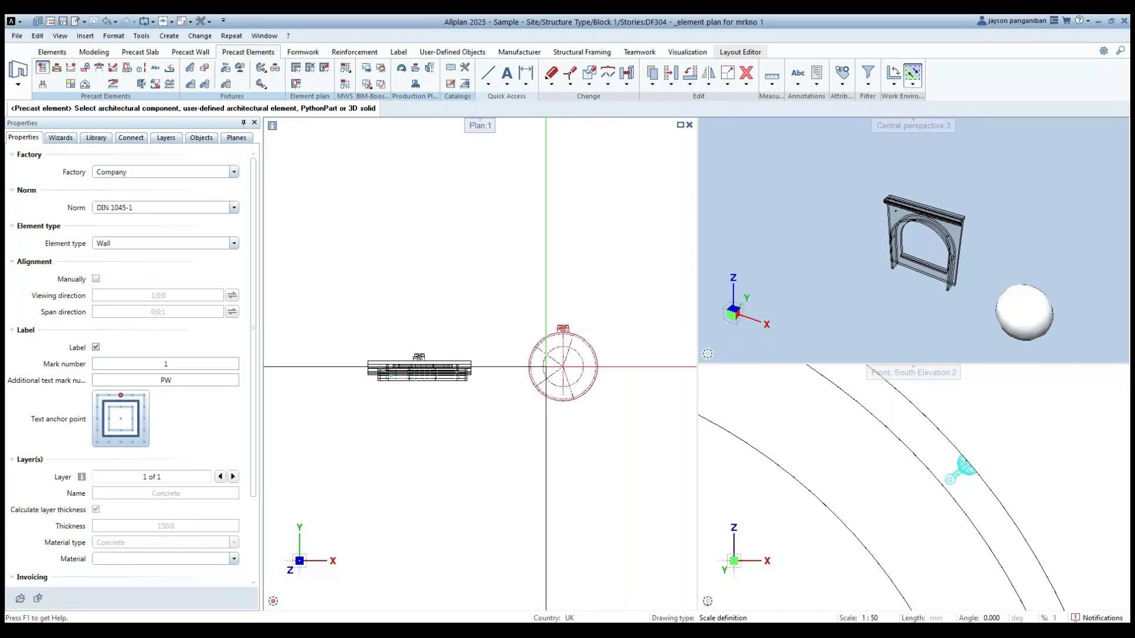
left_click(558, 334)
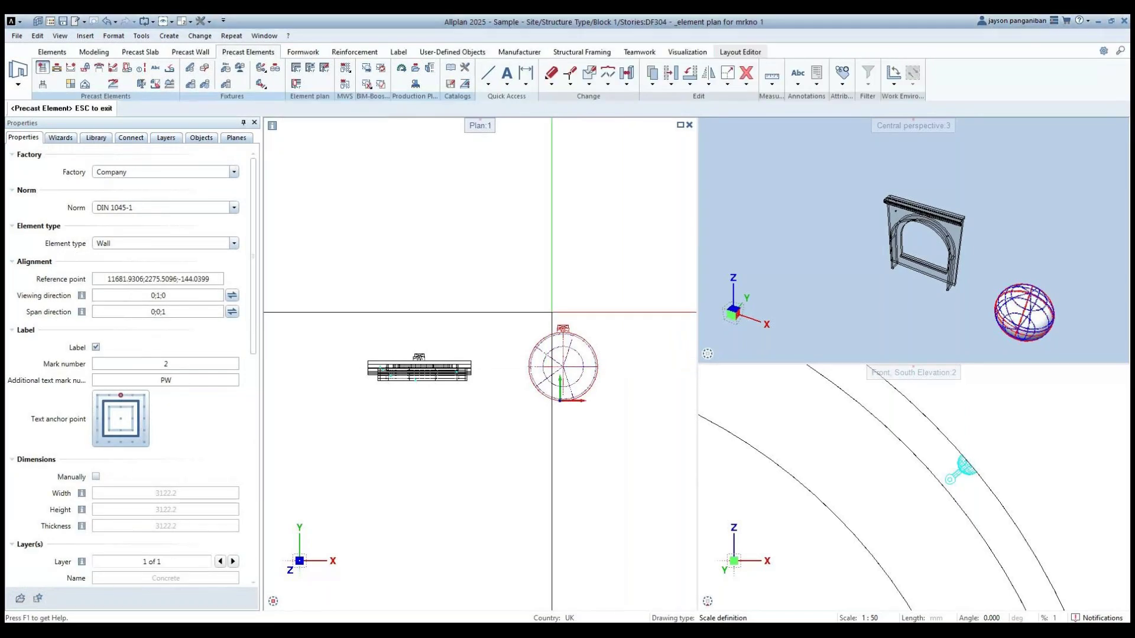
scroll(547, 366, "up", 3)
key("Escape")
key("Escape")
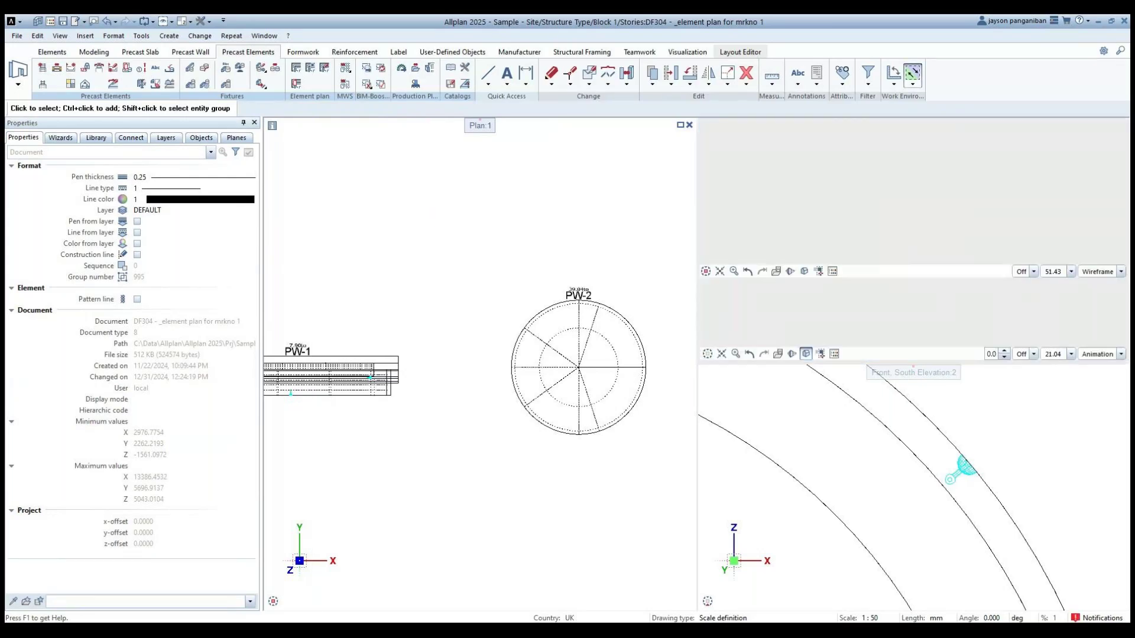
Place a JEA 2.5x90 fixture on the sphere's upper right surface in the front elevation.
scroll(921, 254, "up", 3)
scroll(921, 255, "up", 2)
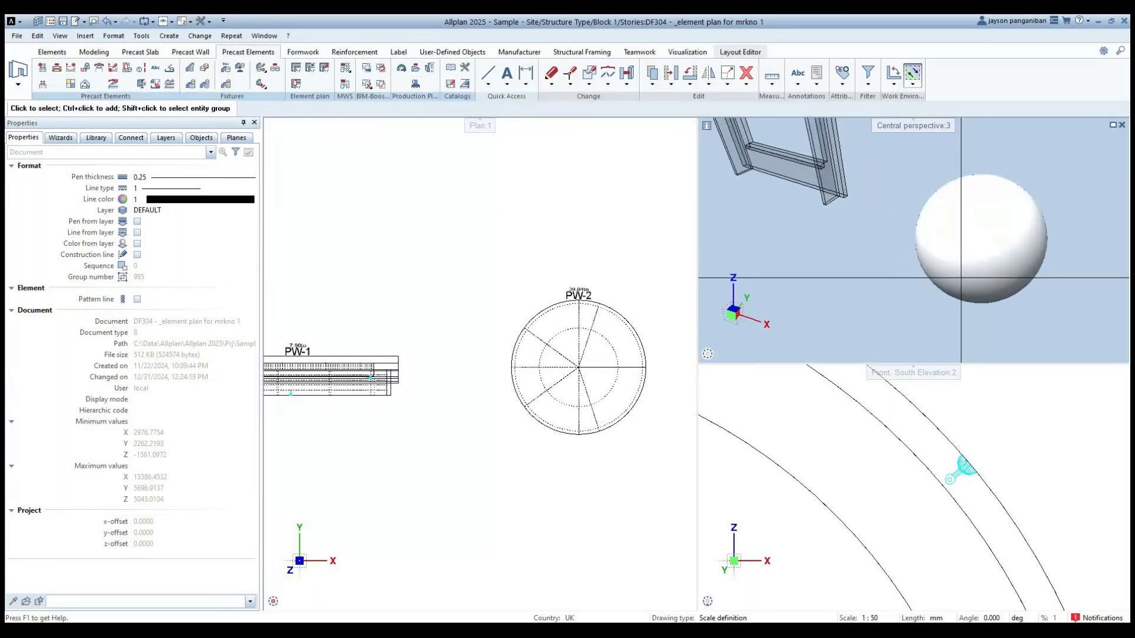
scroll(924, 451, "down", 10)
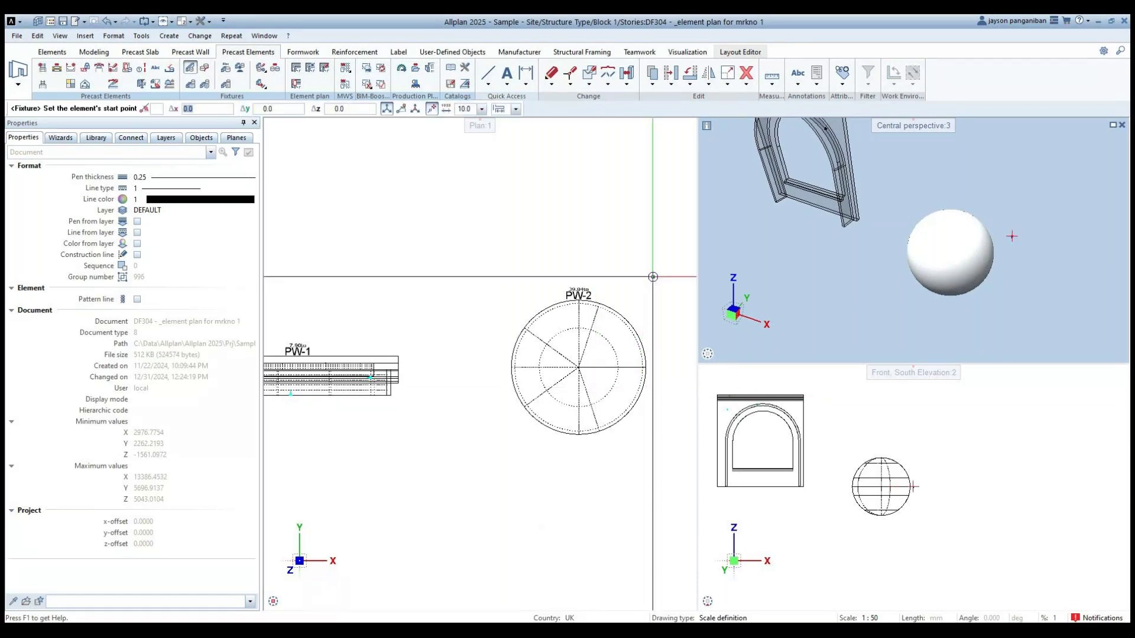
left_click(677, 145)
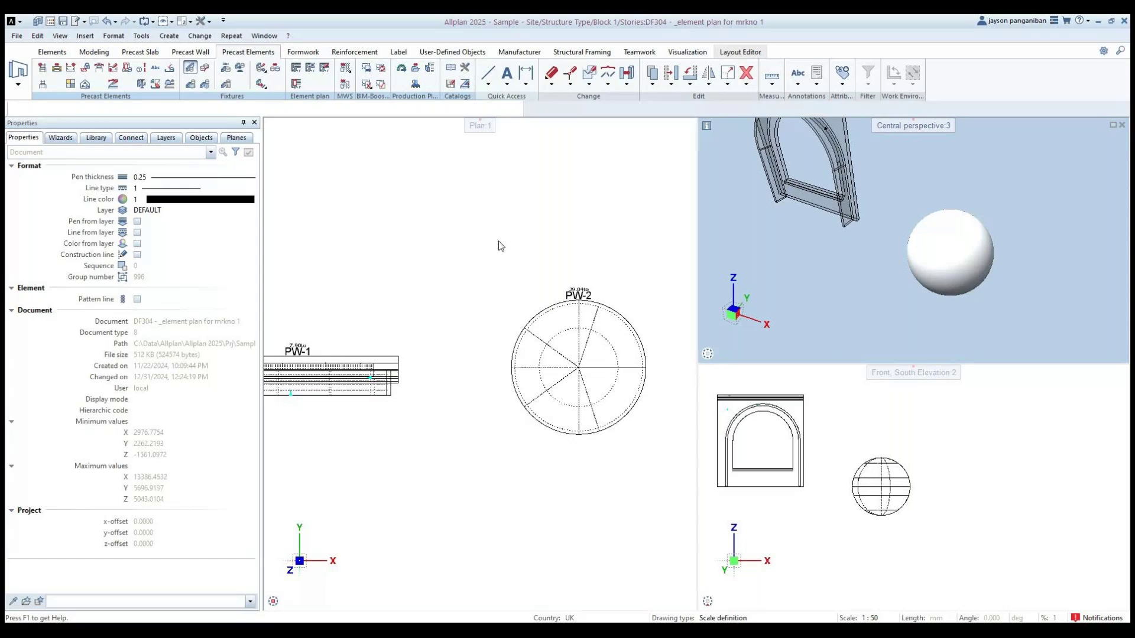
left_click(722, 136)
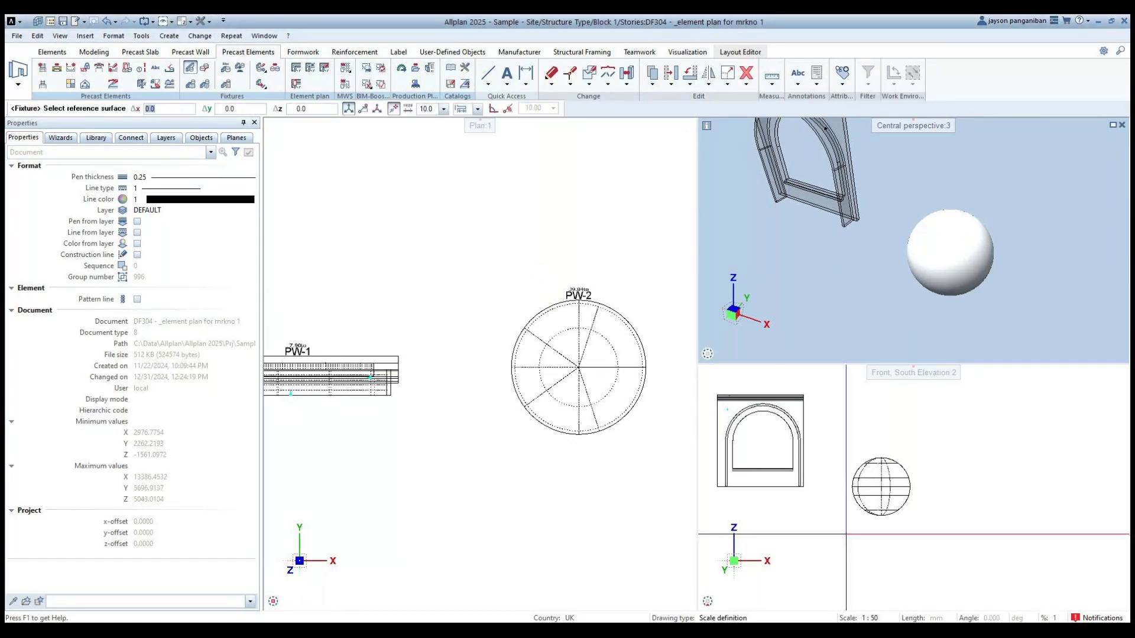
scroll(881, 476, "up", 2)
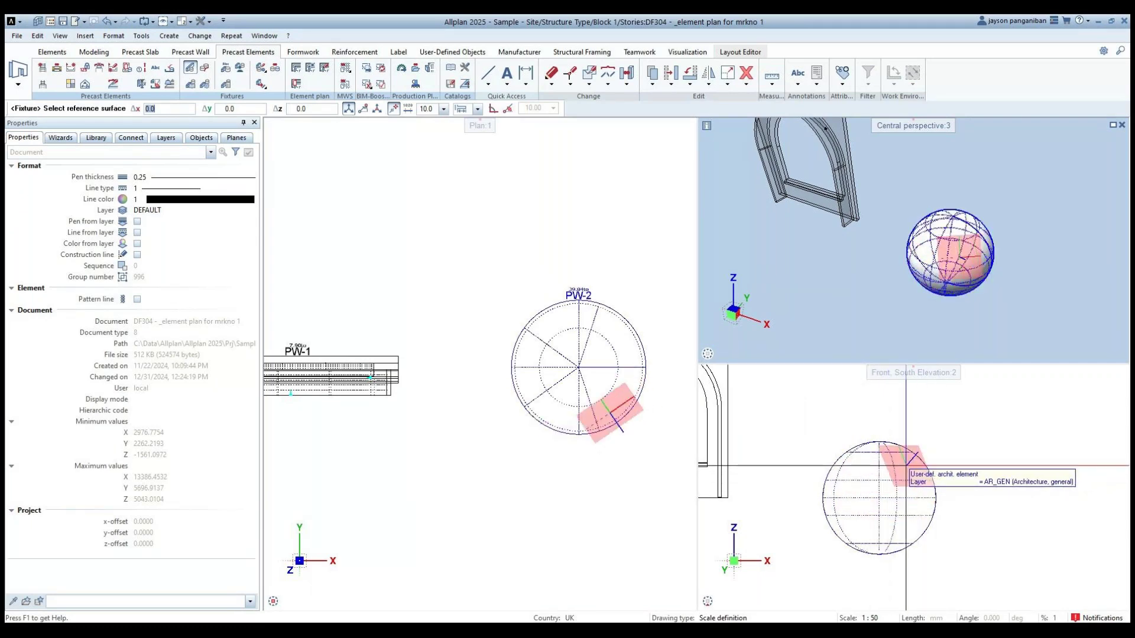
left_click(906, 466)
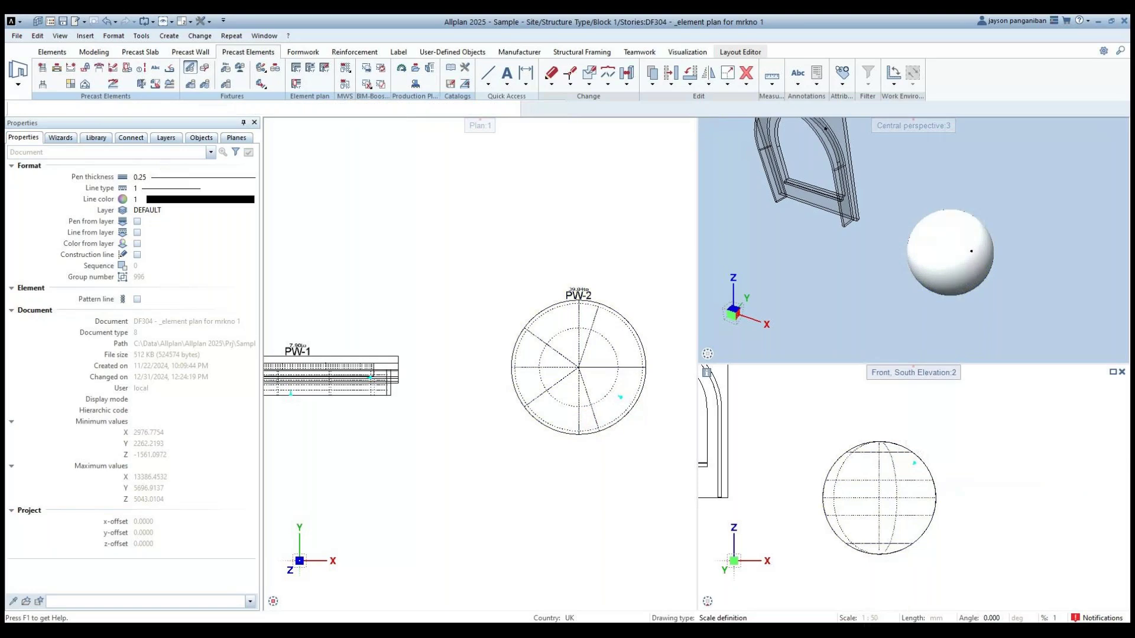
Examine the fixture's seating on the sphere in perspective, plan and front elevation, and skip its label text.
scroll(1002, 257, "up", 4)
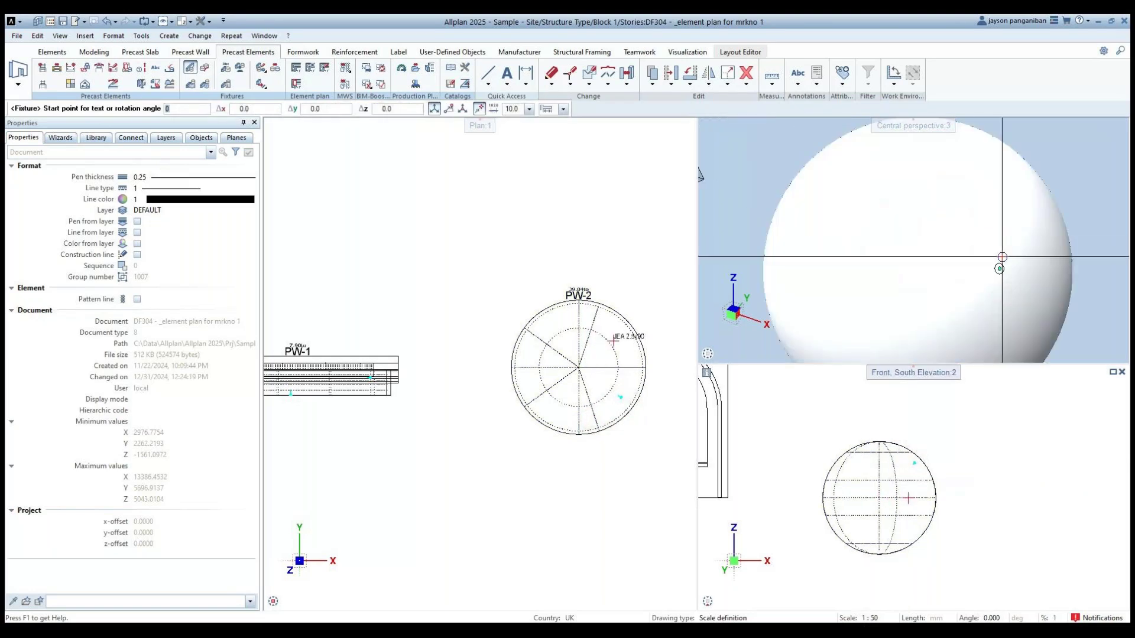
scroll(976, 274, "up", 4)
scroll(638, 379, "up", 4)
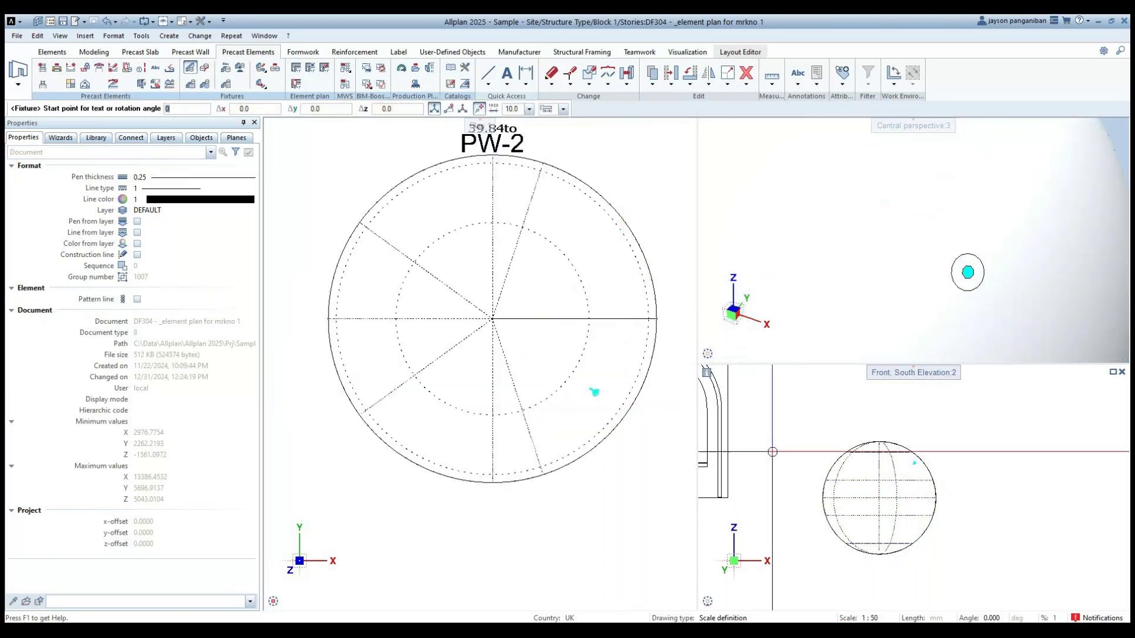
scroll(914, 463, "up", 5)
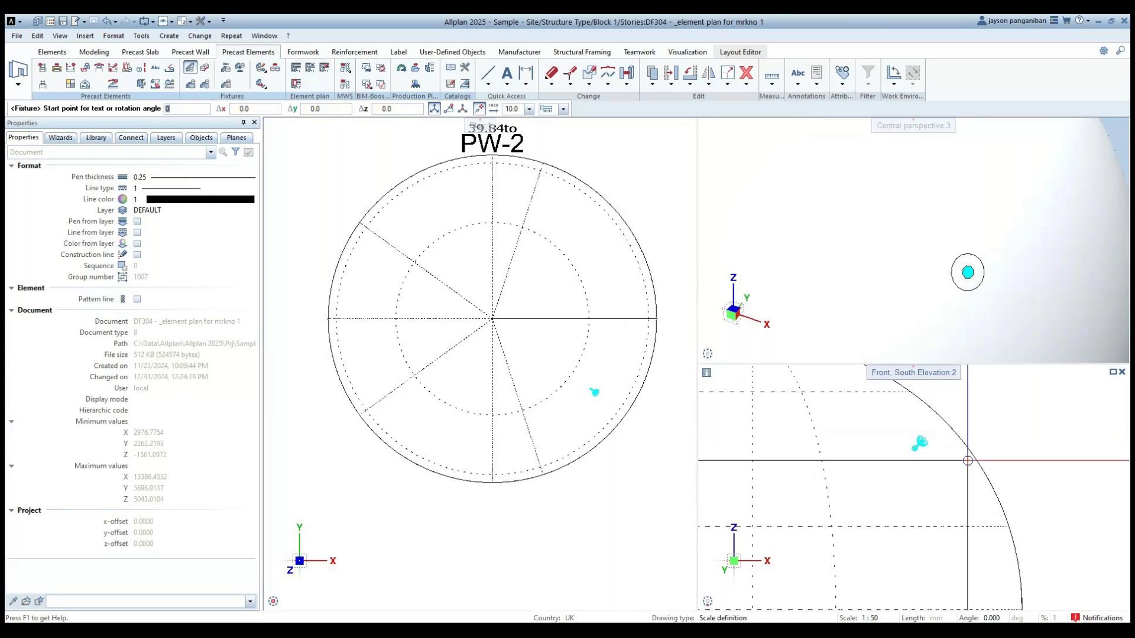
scroll(968, 460, "down", 2)
scroll(943, 459, "up", 2)
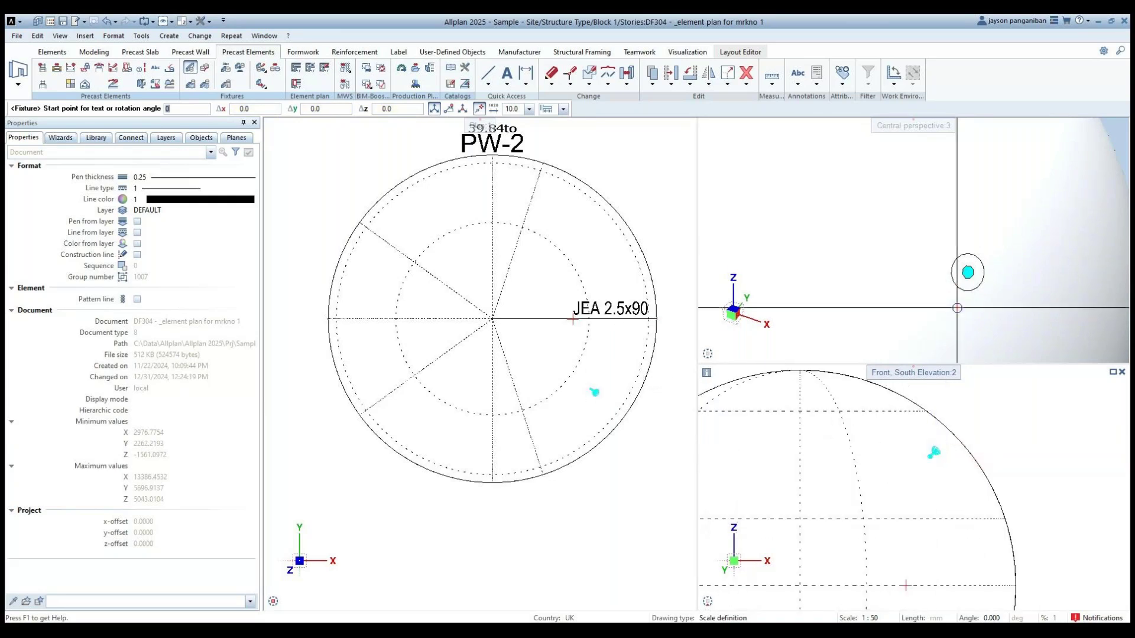
key("Escape")
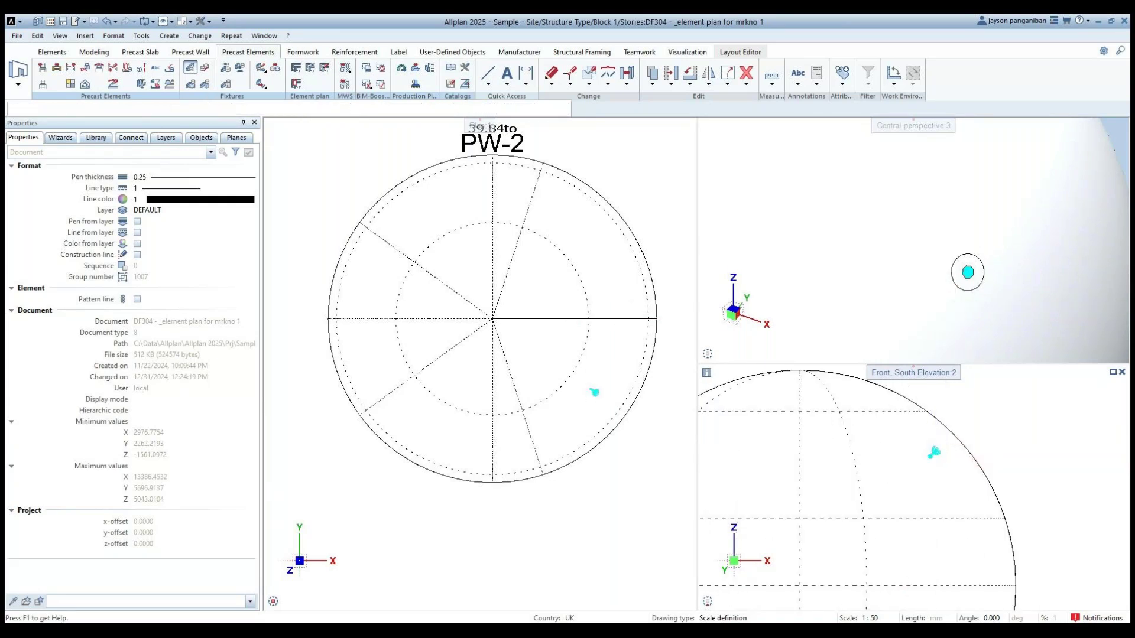
Place a second fixture near the top of the sphere in perspective, aligned to the curved surface and without a label.
scroll(858, 489, "down", 2)
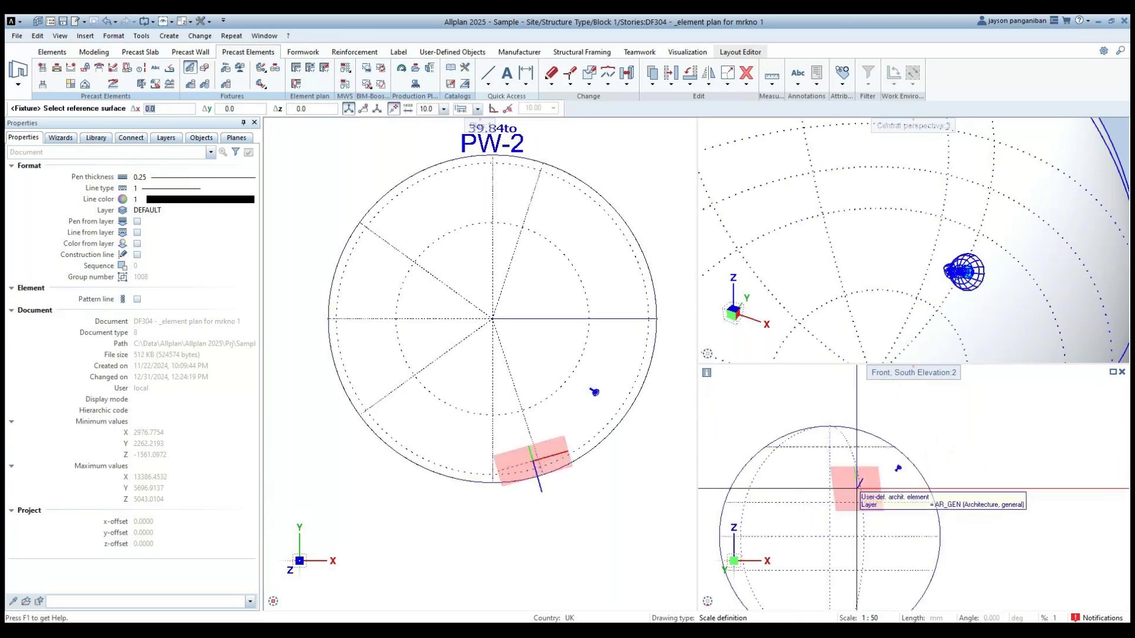
scroll(857, 489, "up", 2)
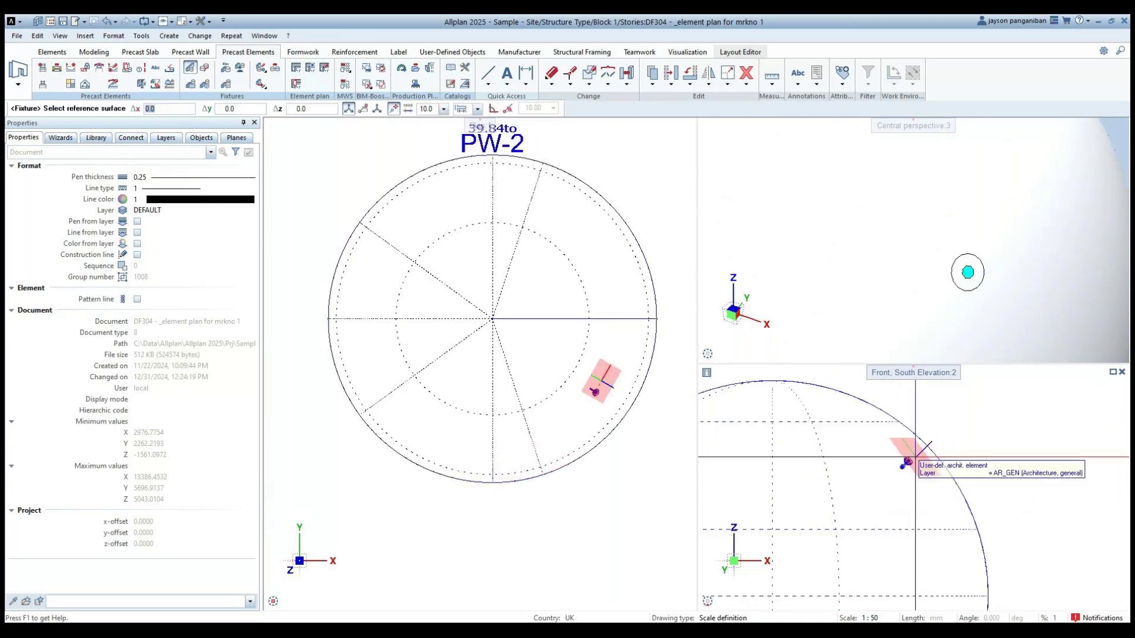
left_click(886, 473)
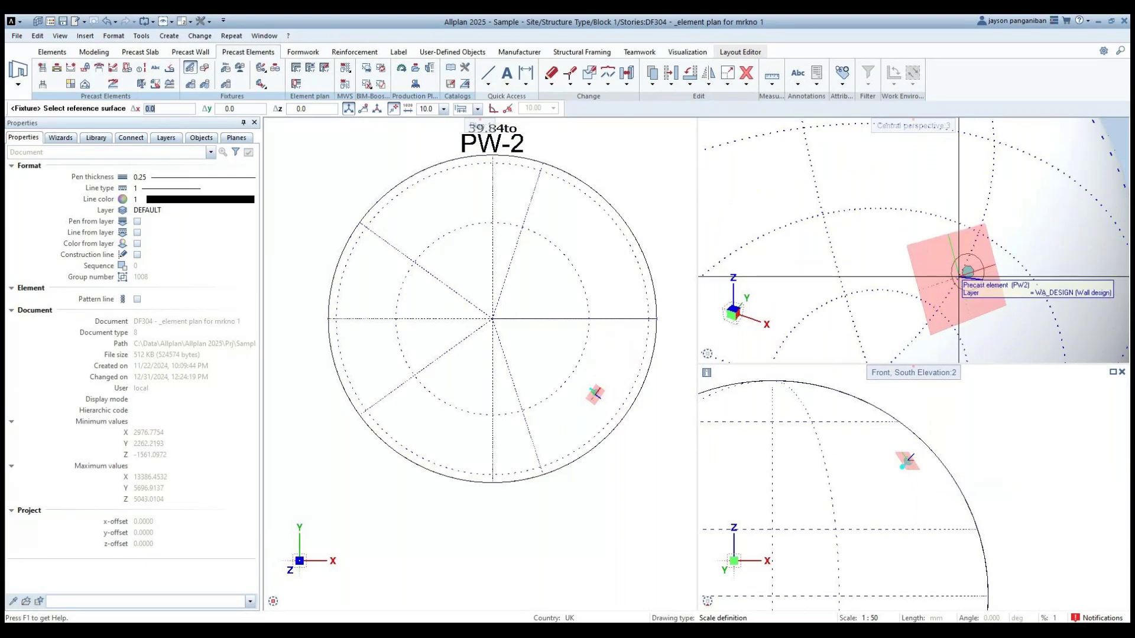
scroll(964, 277, "down", 3)
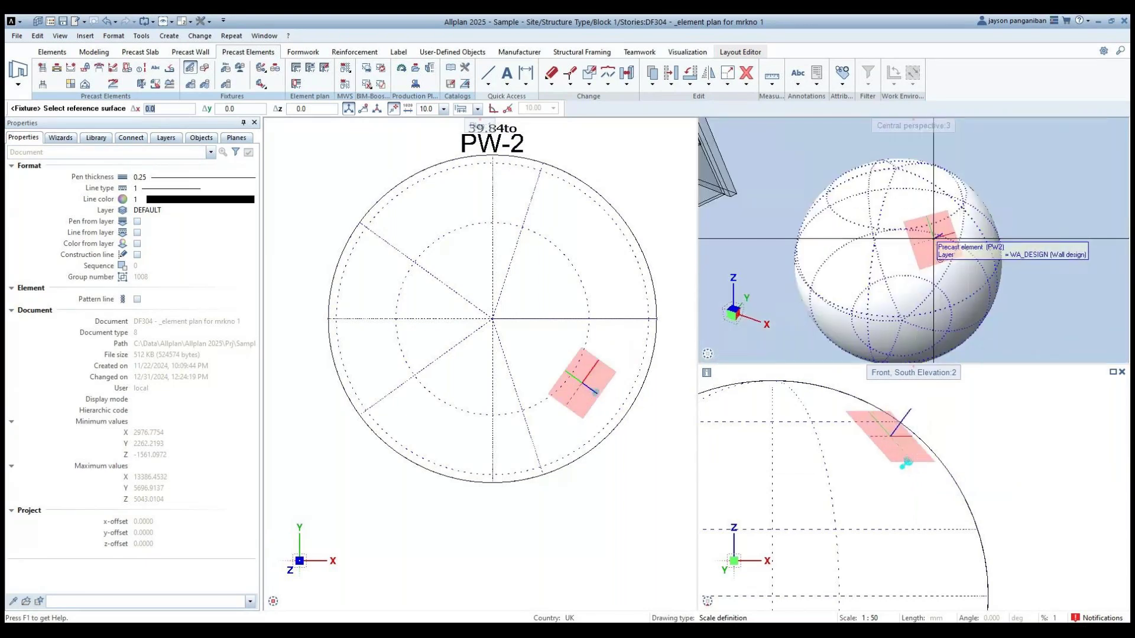
scroll(902, 213, "down", 3)
scroll(902, 213, "up", 2)
key("Escape")
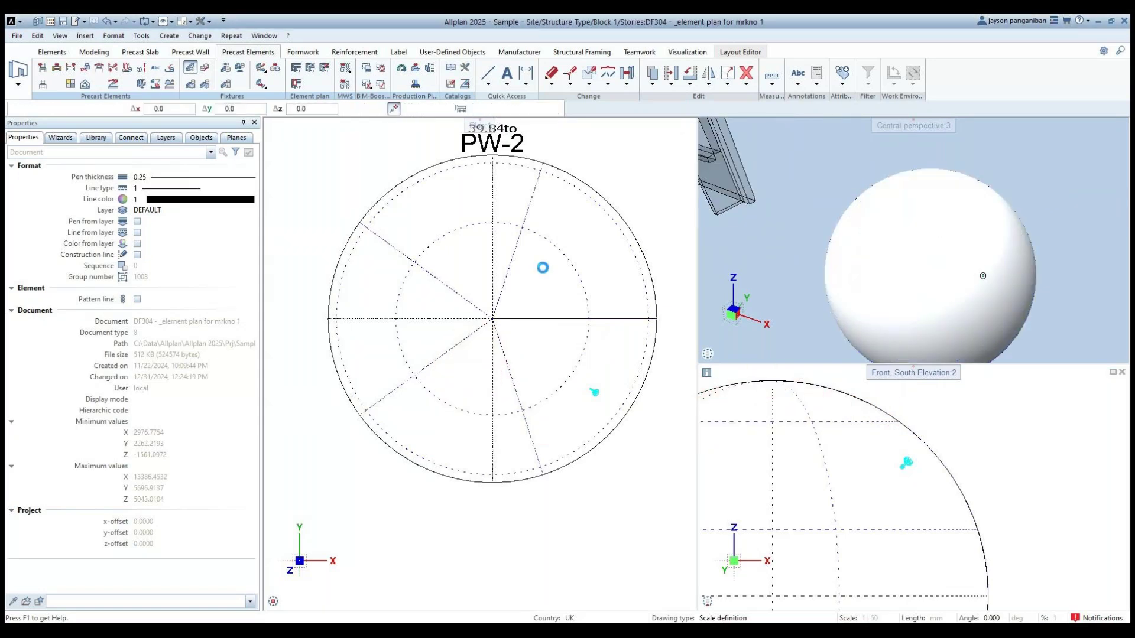
scroll(912, 190, "up", 2)
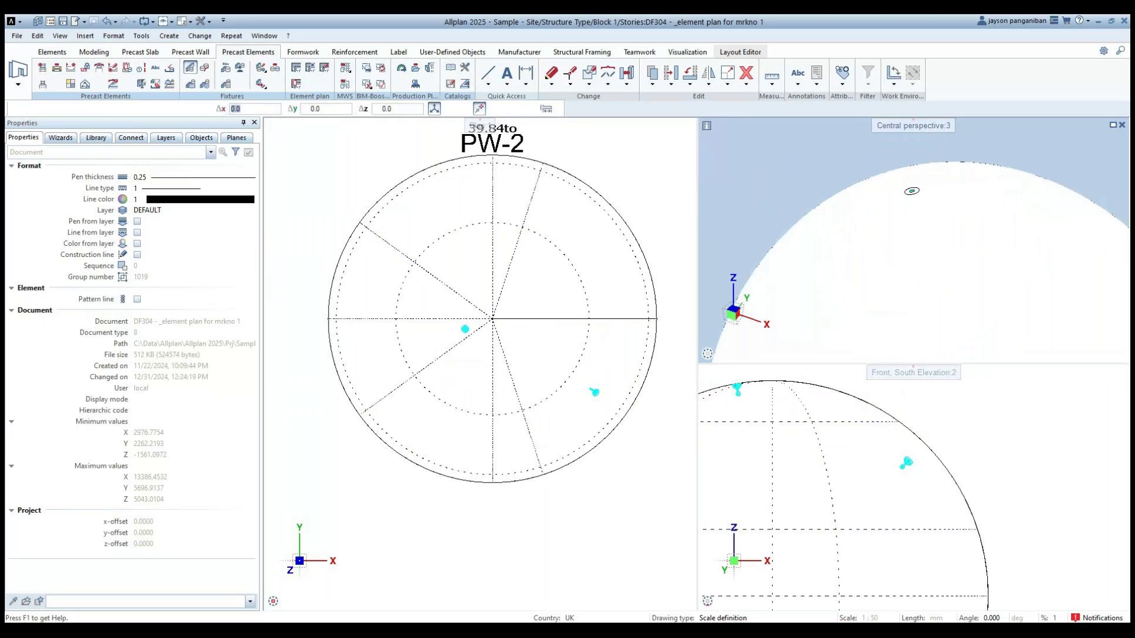
scroll(913, 191, "up", 2)
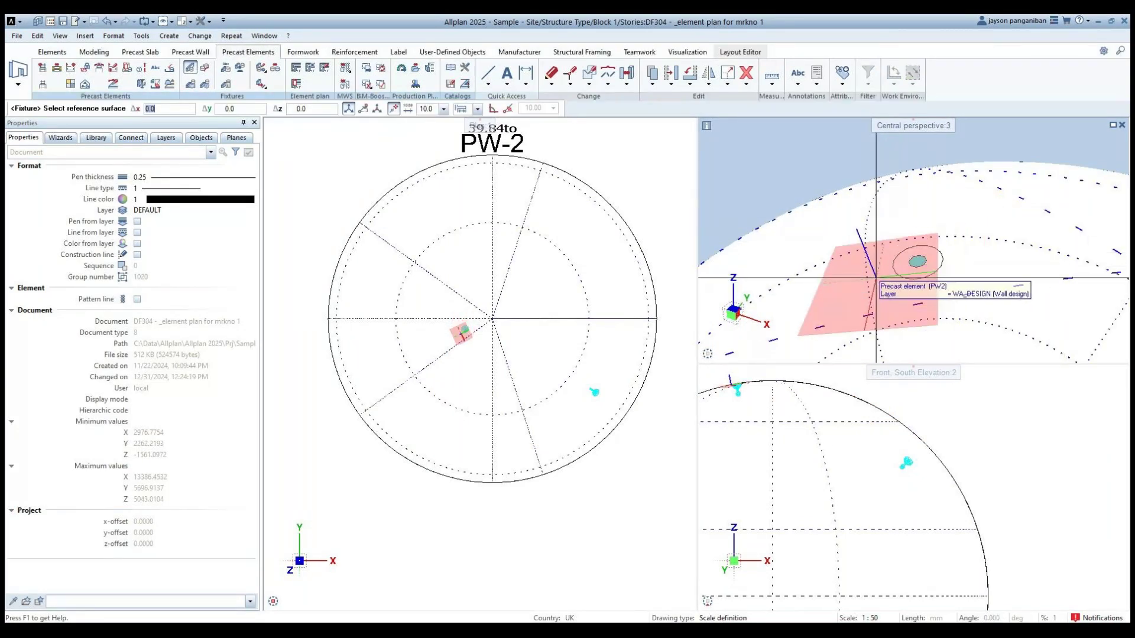
Preview other reference surfaces on PW-2, end fixture placement, and review both fixtures in plan.
scroll(899, 237, "down", 2)
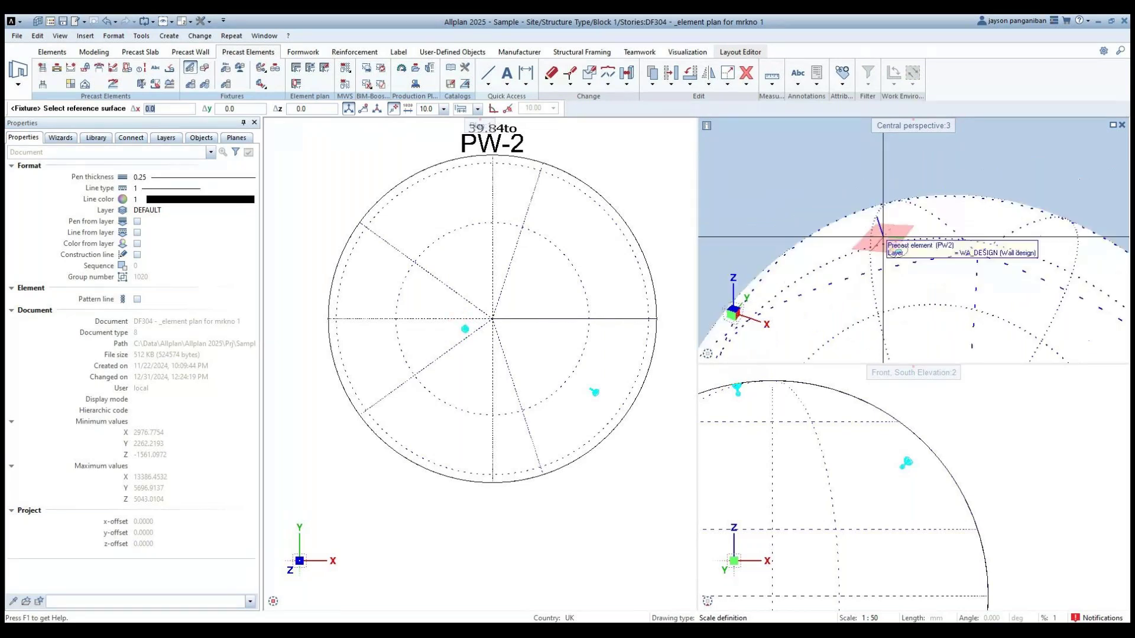
scroll(850, 192, "up", 3)
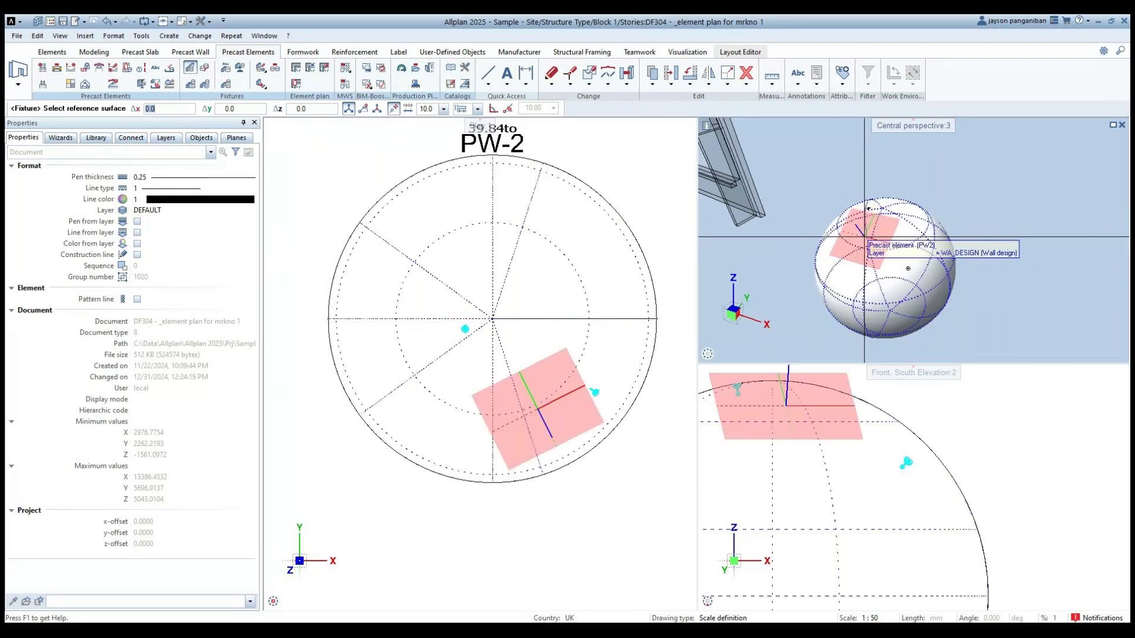
key("Escape")
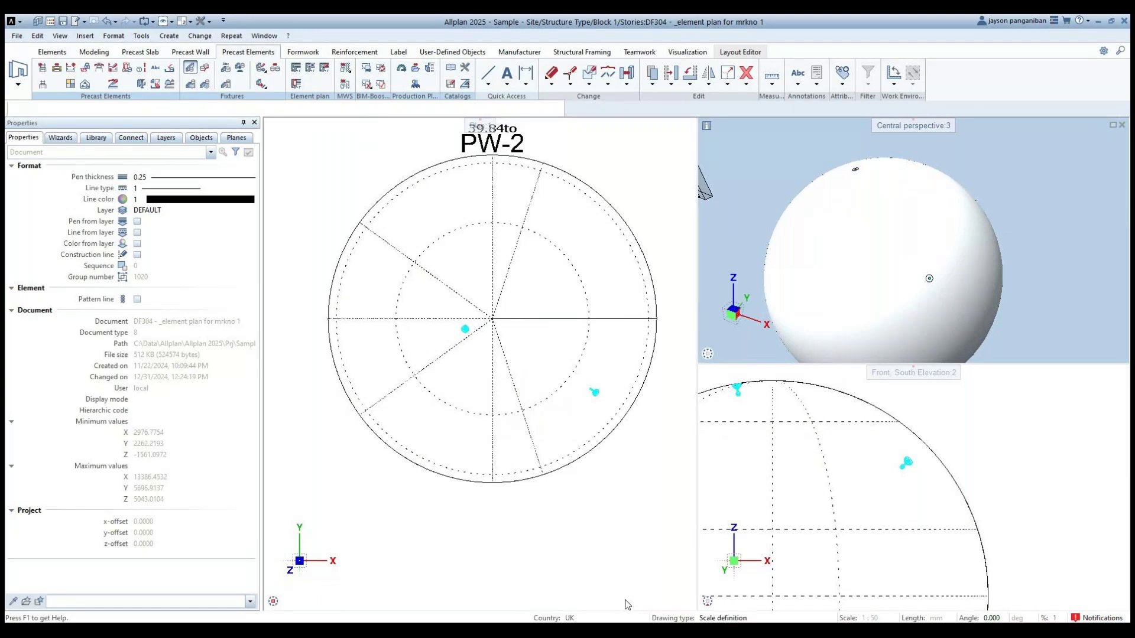
scroll(526, 397, "down", 3)
middle_click_drag(527, 397, 493, 407)
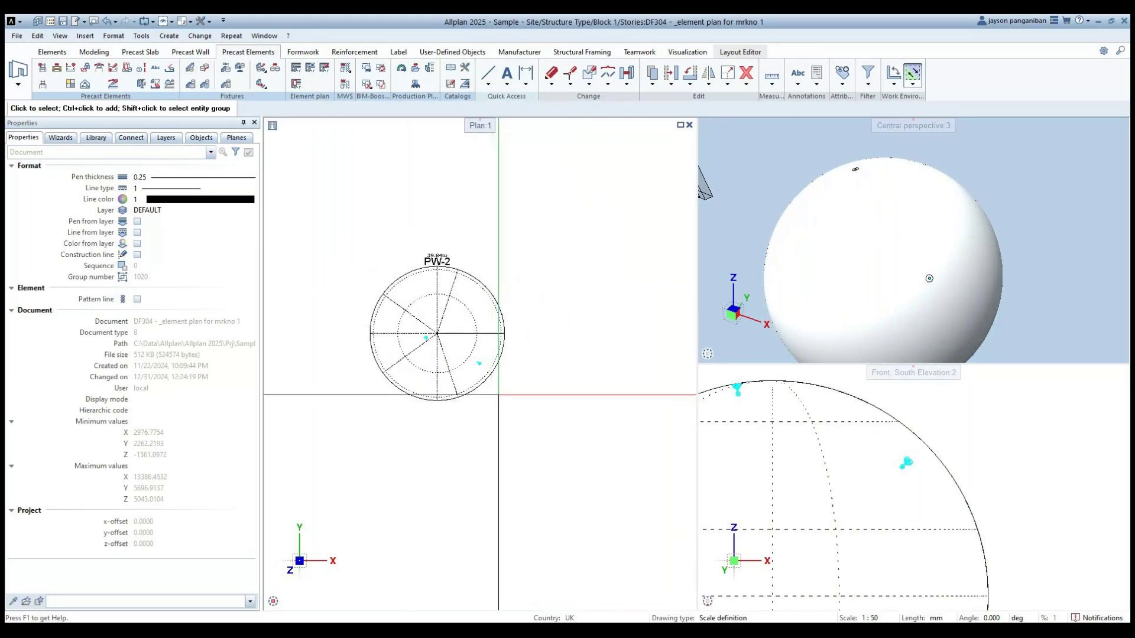
middle_click_drag(500, 397, 505, 498)
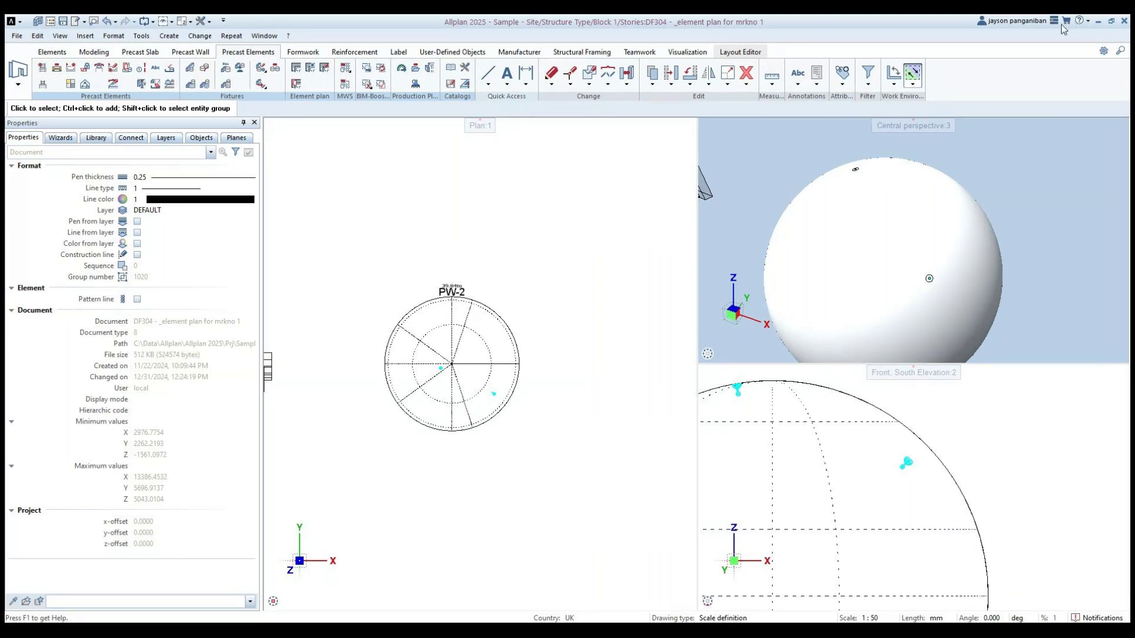
Delete the two existing elevation views beside the building plan in drawing file DF302.
scroll(414, 378, "down", 3)
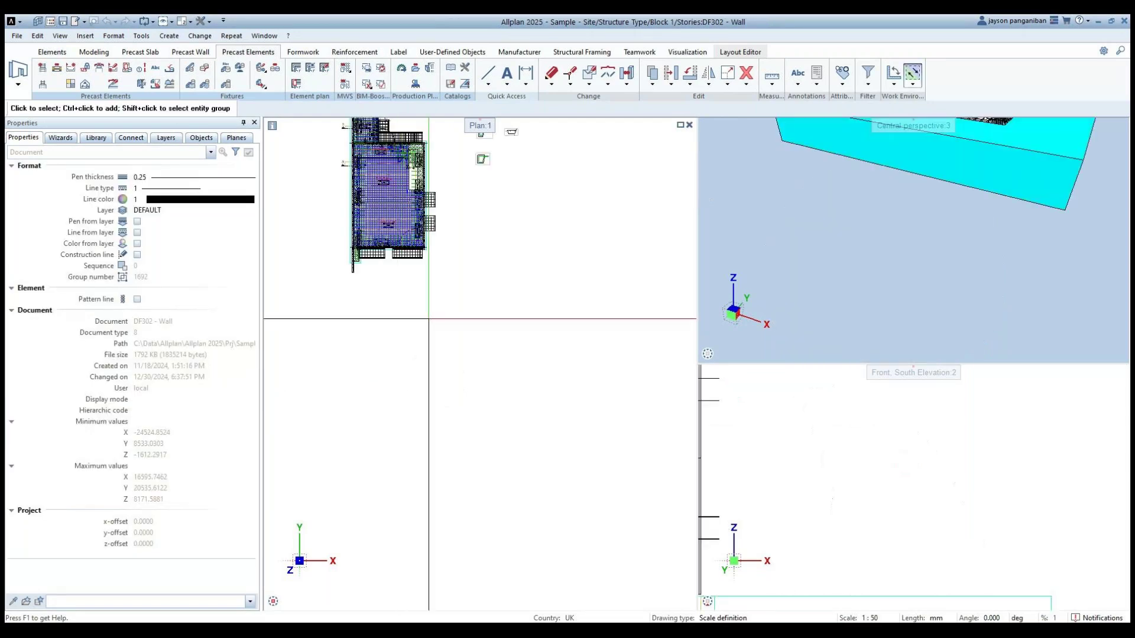
scroll(538, 420, "down", 3)
scroll(369, 299, "up", 3)
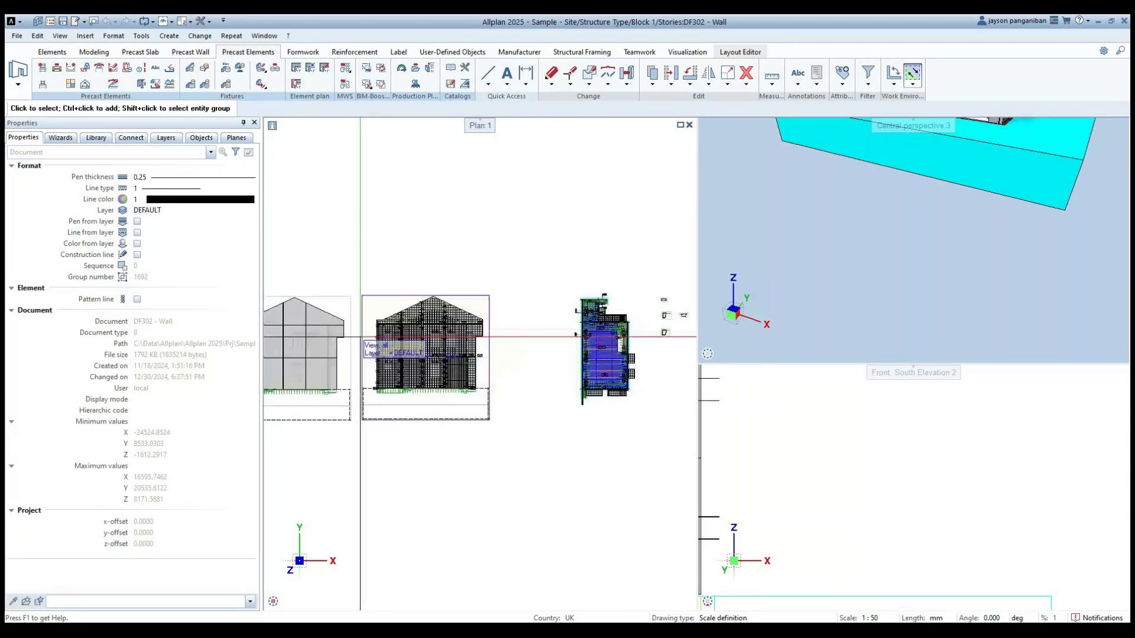
key("Delete")
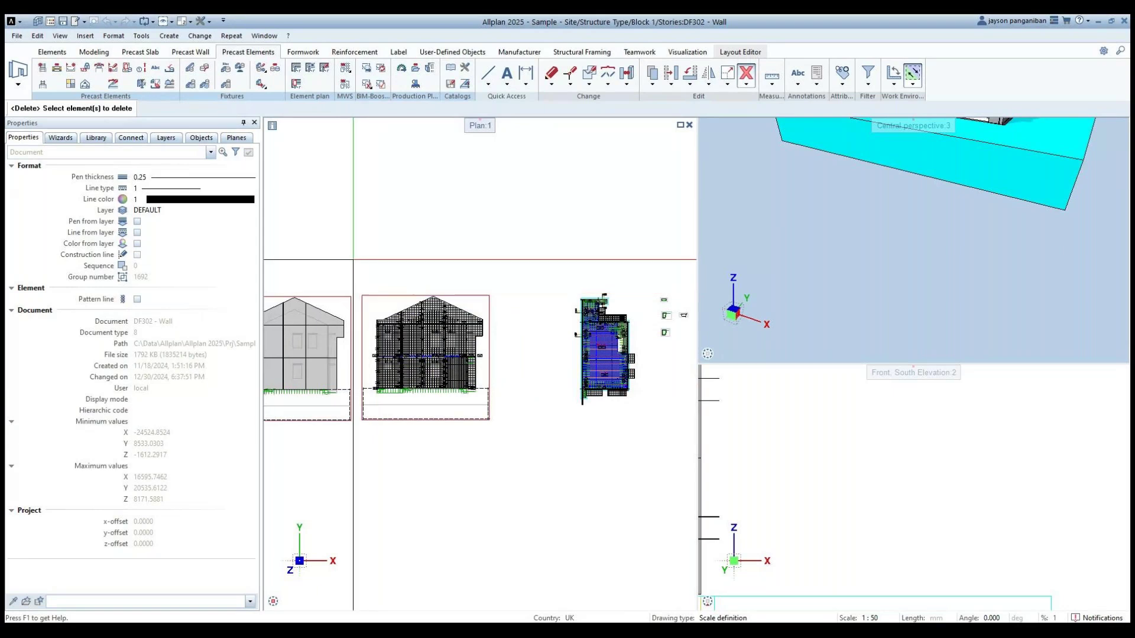
left_click(370, 295)
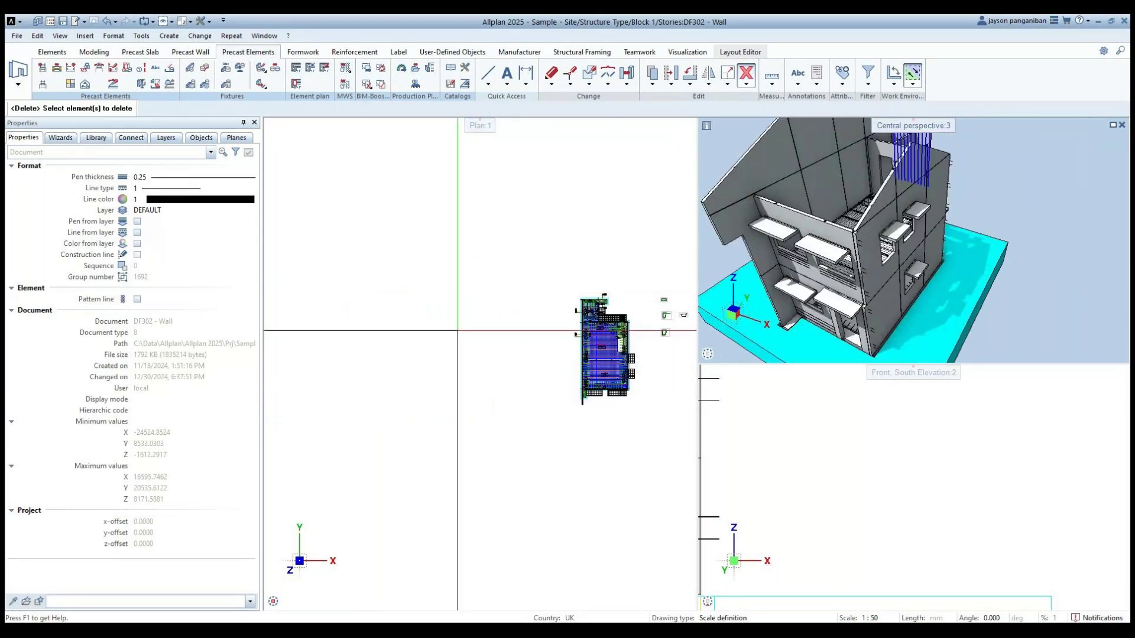
middle_click_drag(457, 331, 415, 324)
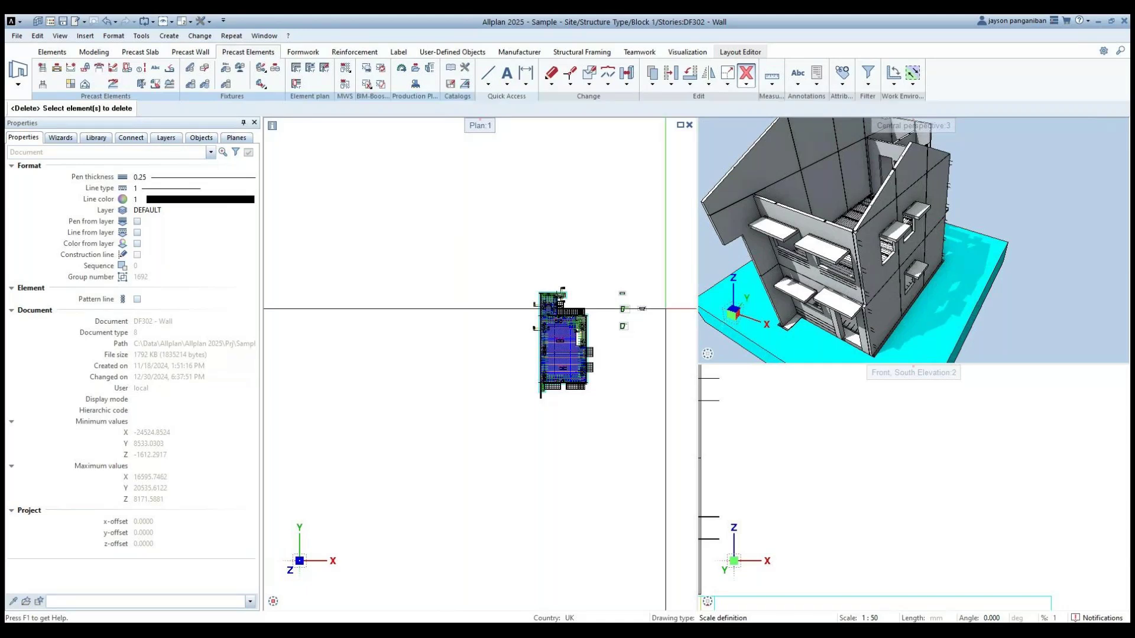
scroll(642, 309, "up", 3)
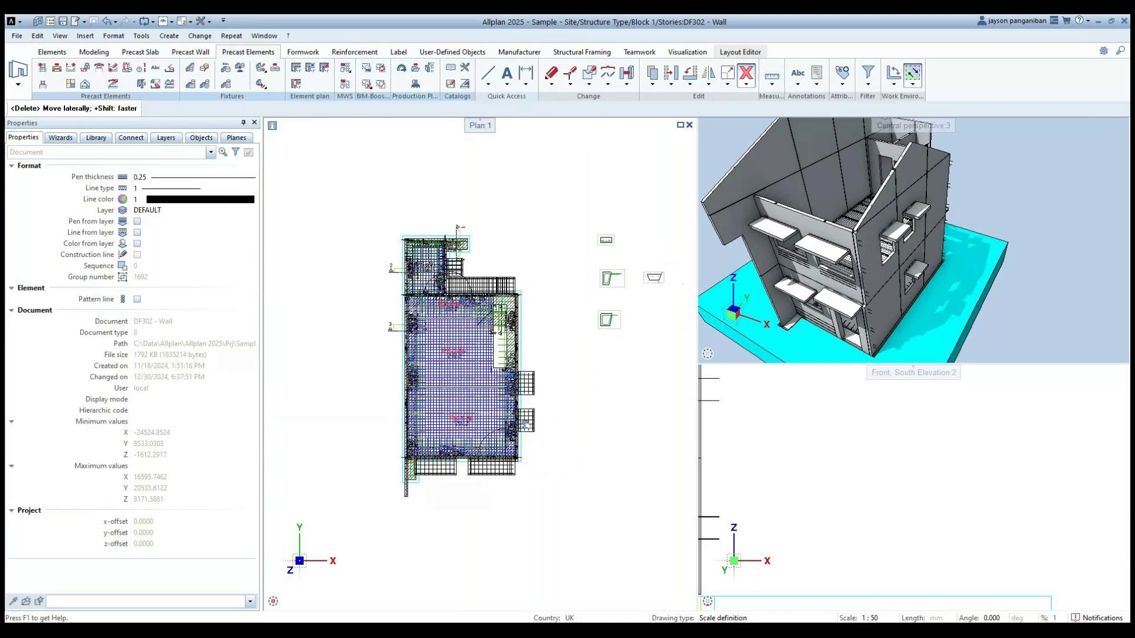
scroll(523, 334, "down", 2)
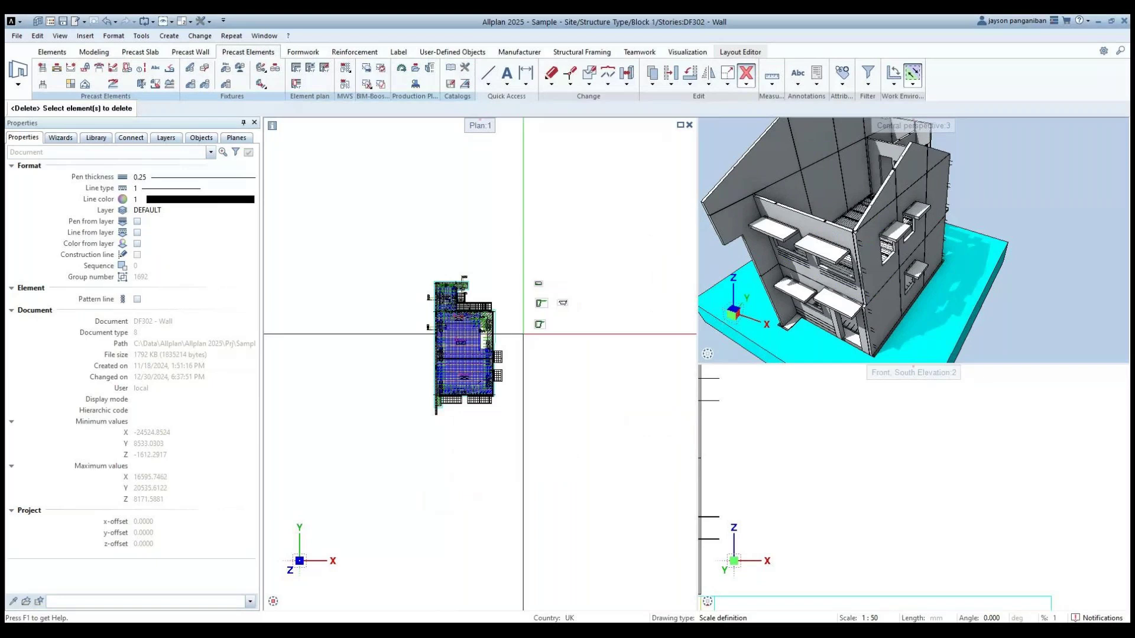
key("Escape")
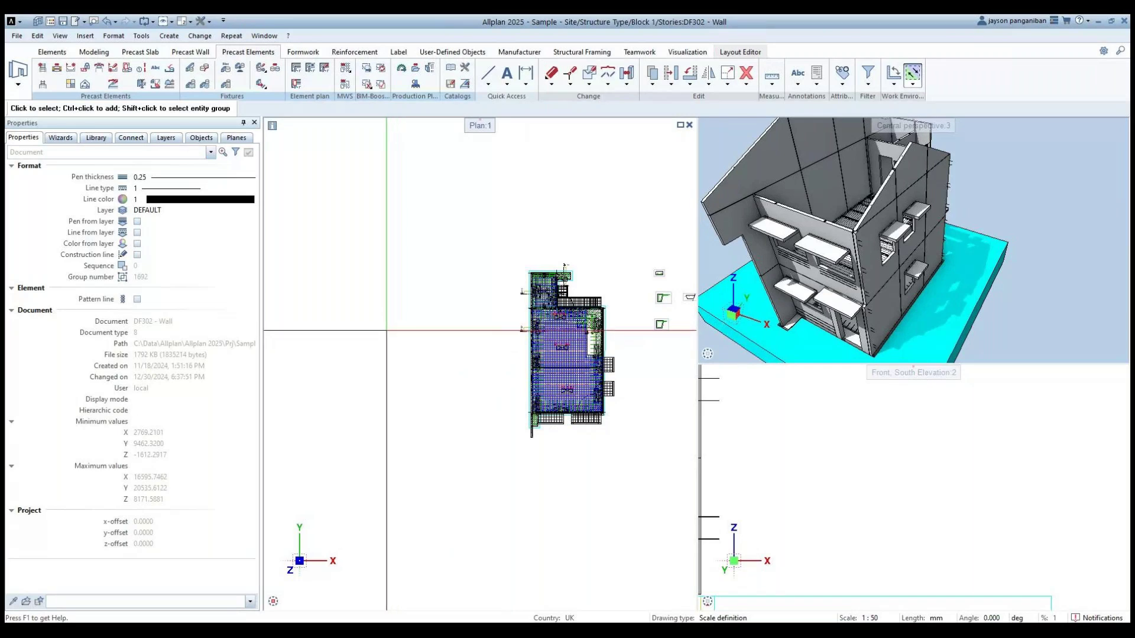
middle_click_drag(367, 299, 358, 317)
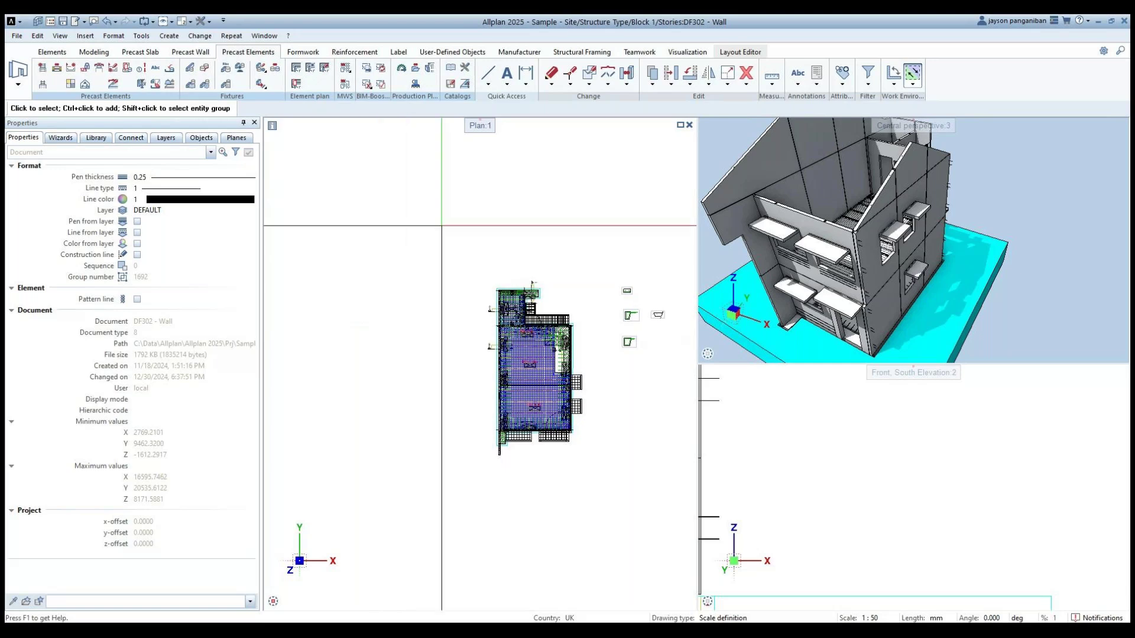
double_click(448, 226)
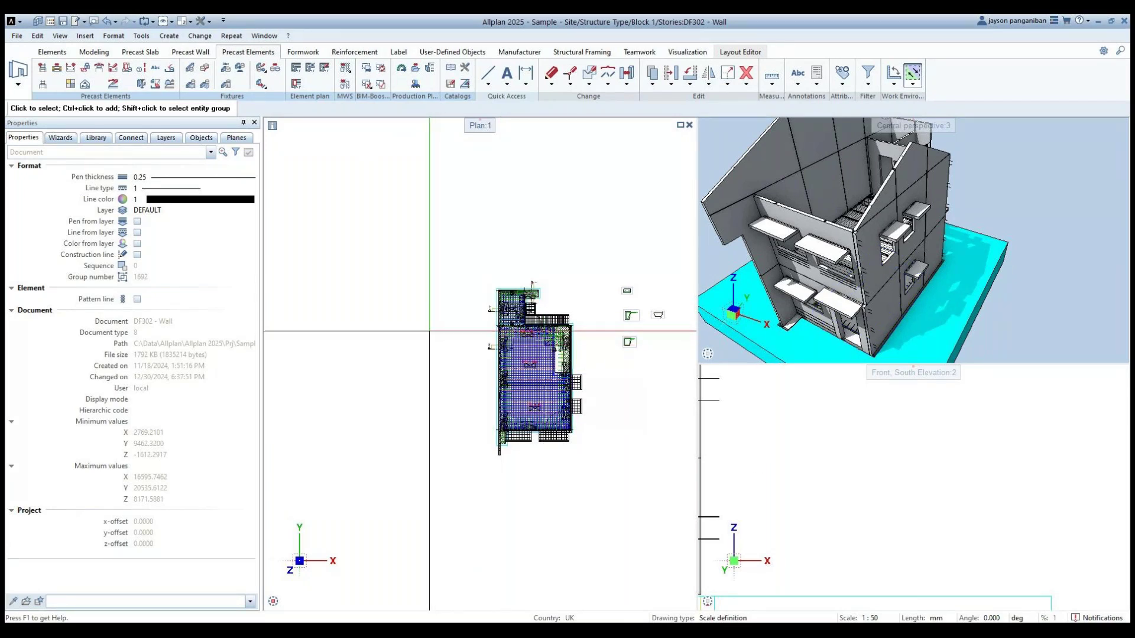
mouse_move(424, 386)
middle_mouse_down()
mouse_move(407, 387)
mouse_move(408, 399)
mouse_move(462, 400)
middle_mouse_up()
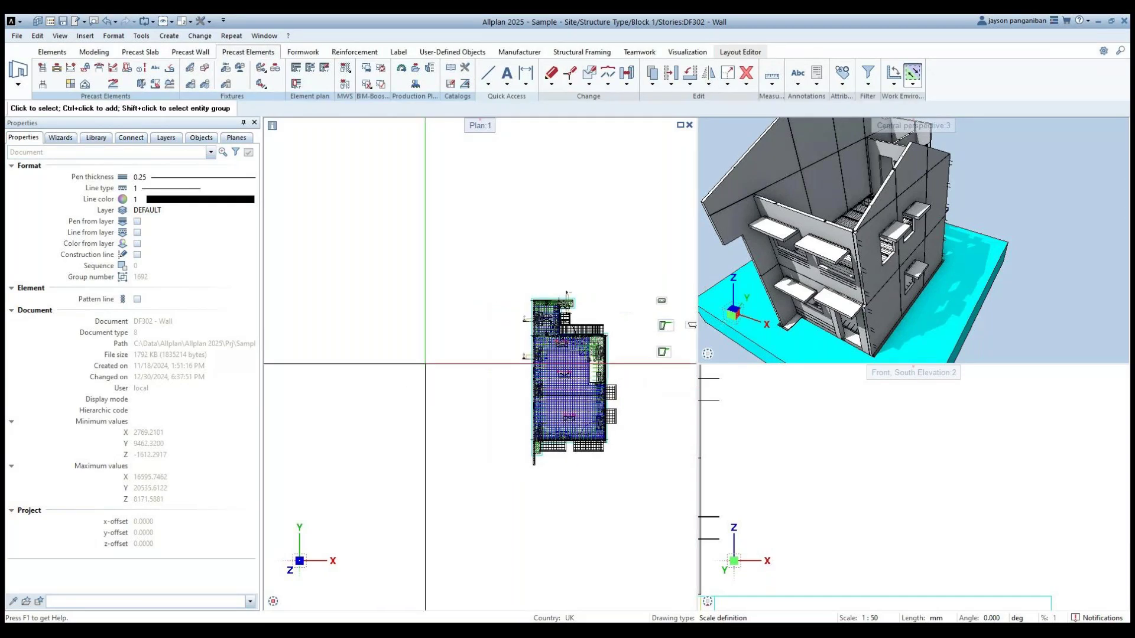
Start Generate View with input limited to selected elements, and select the whole building in plan as its content.
left_click(353, 52)
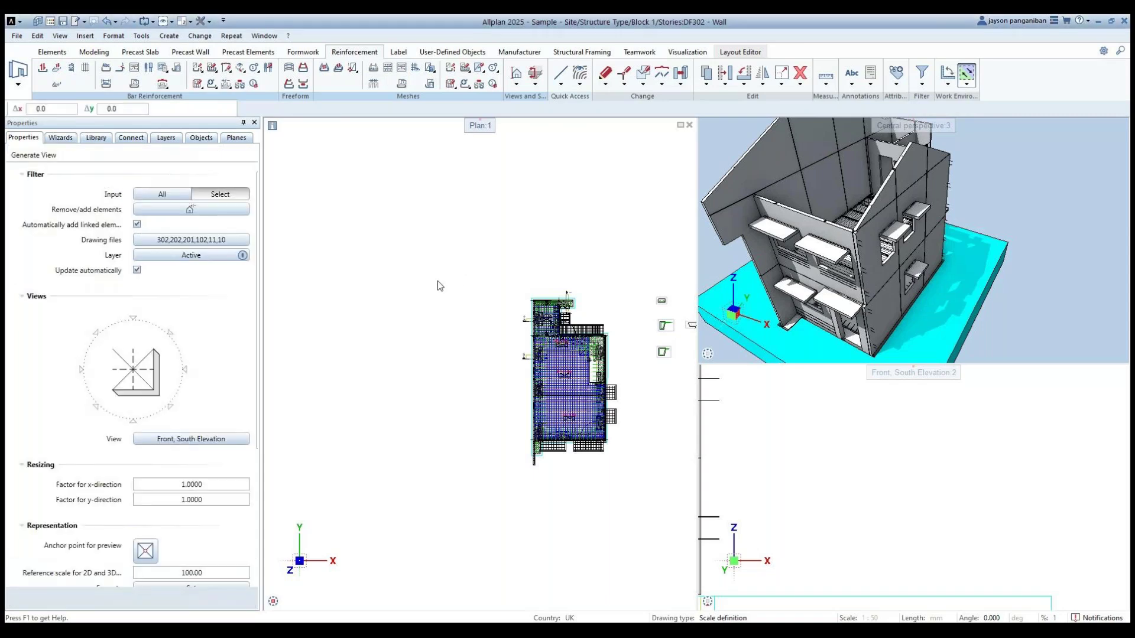
middle_click_drag(418, 411, 462, 339)
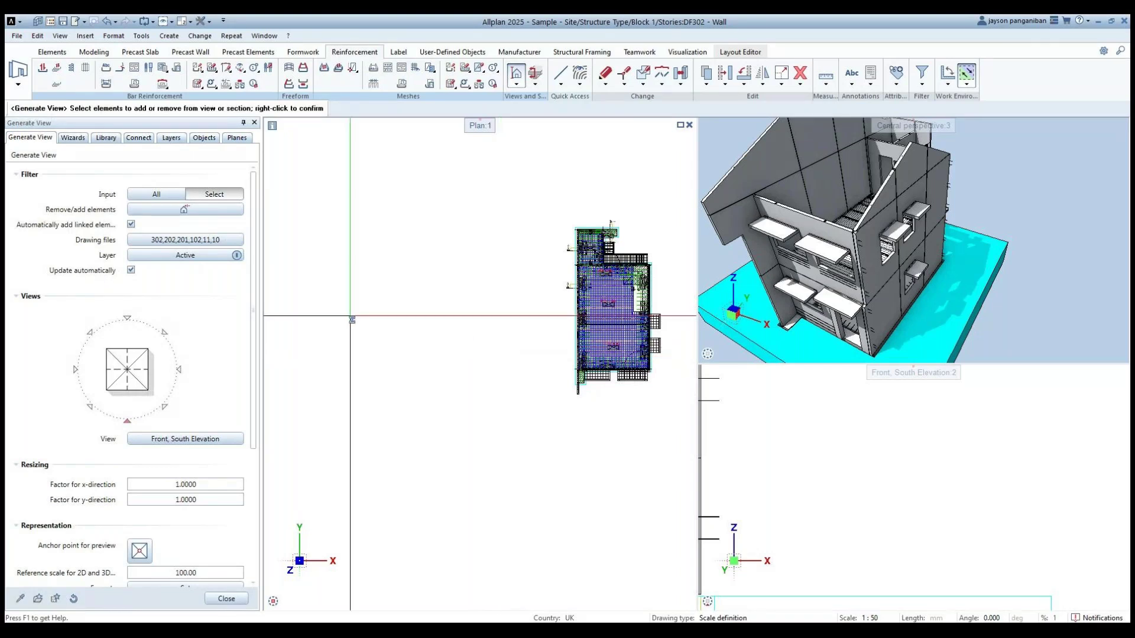
left_click(156, 196)
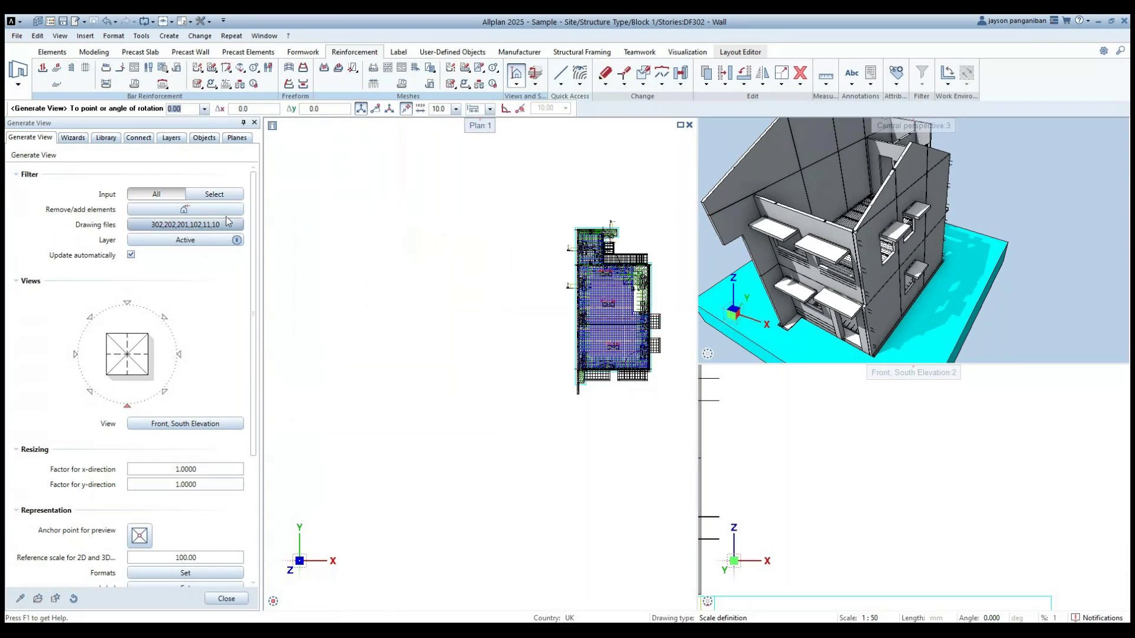
left_click(215, 195)
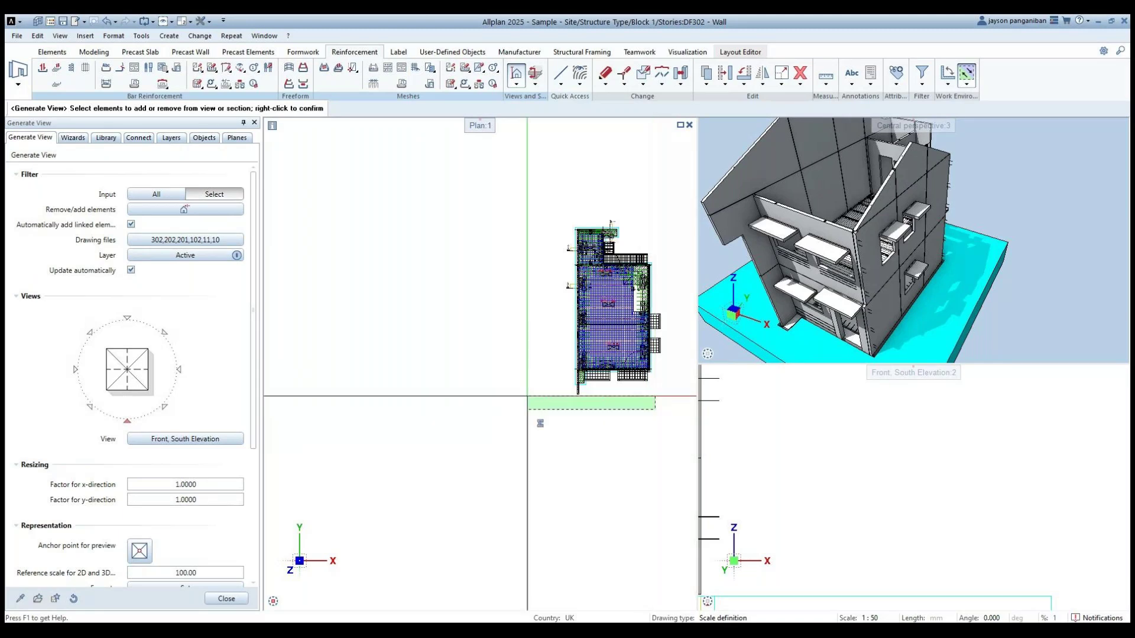
left_click_drag(653, 454, 508, 205)
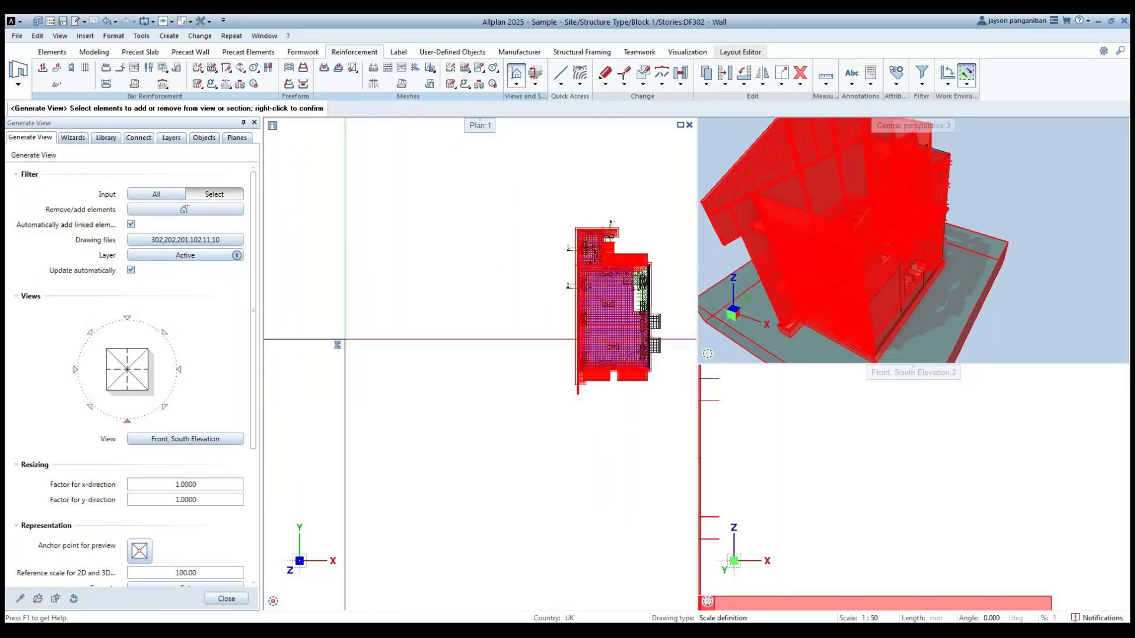
right_click(415, 333)
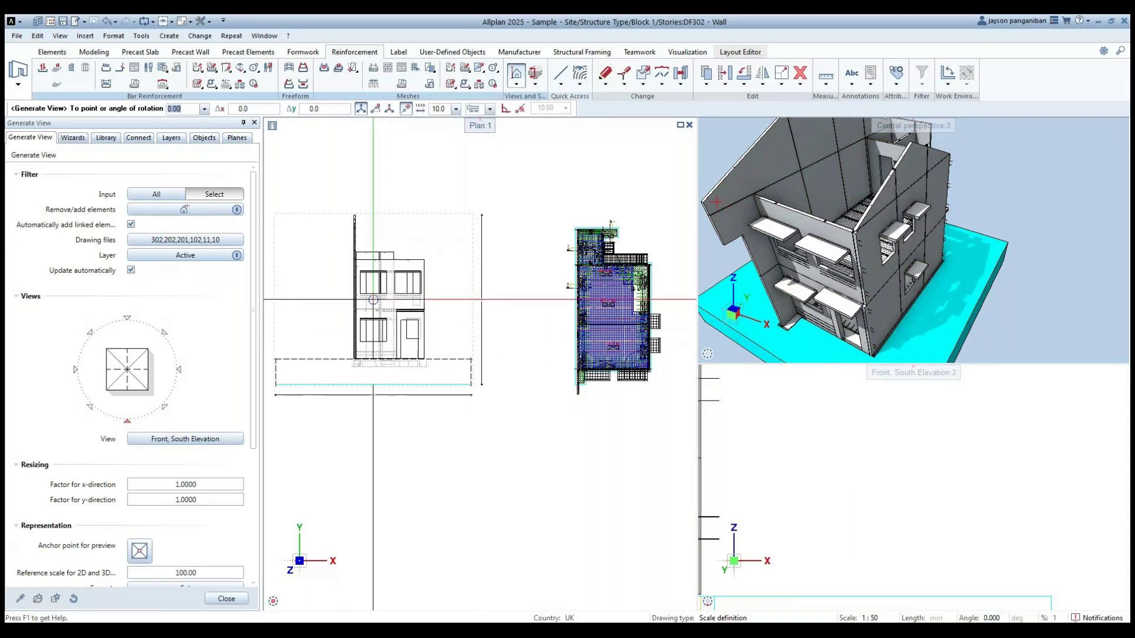
Set the view direction to Left, West Elevation and place two copies side by side to the left of the building plan.
left_click(75, 371)
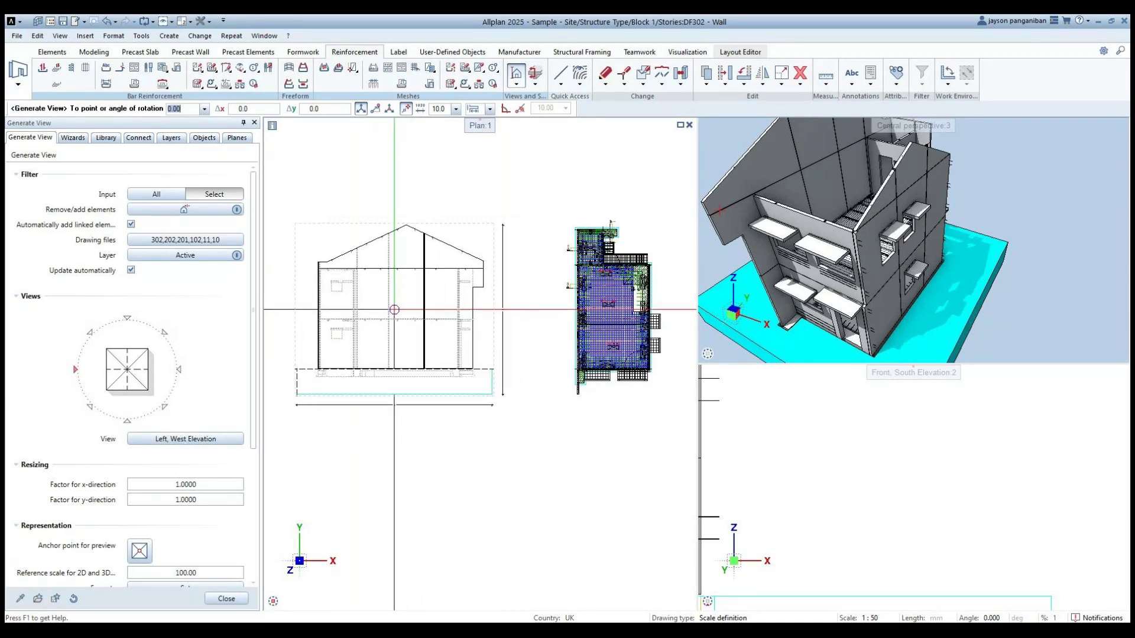
middle_click_drag(456, 309, 501, 308)
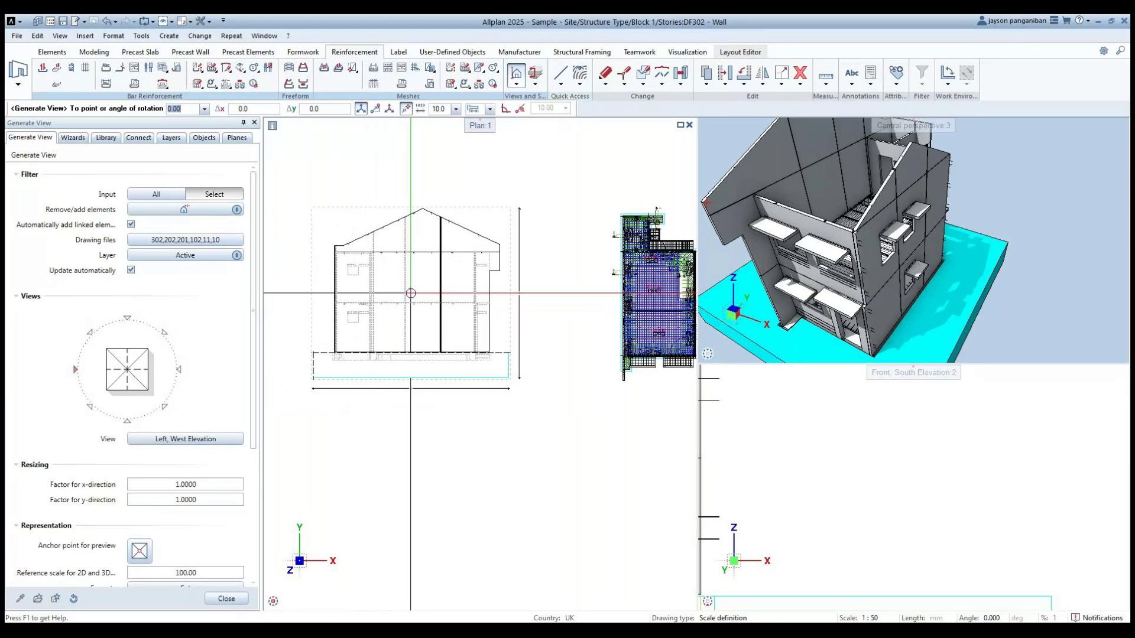
scroll(411, 294, "up", 3)
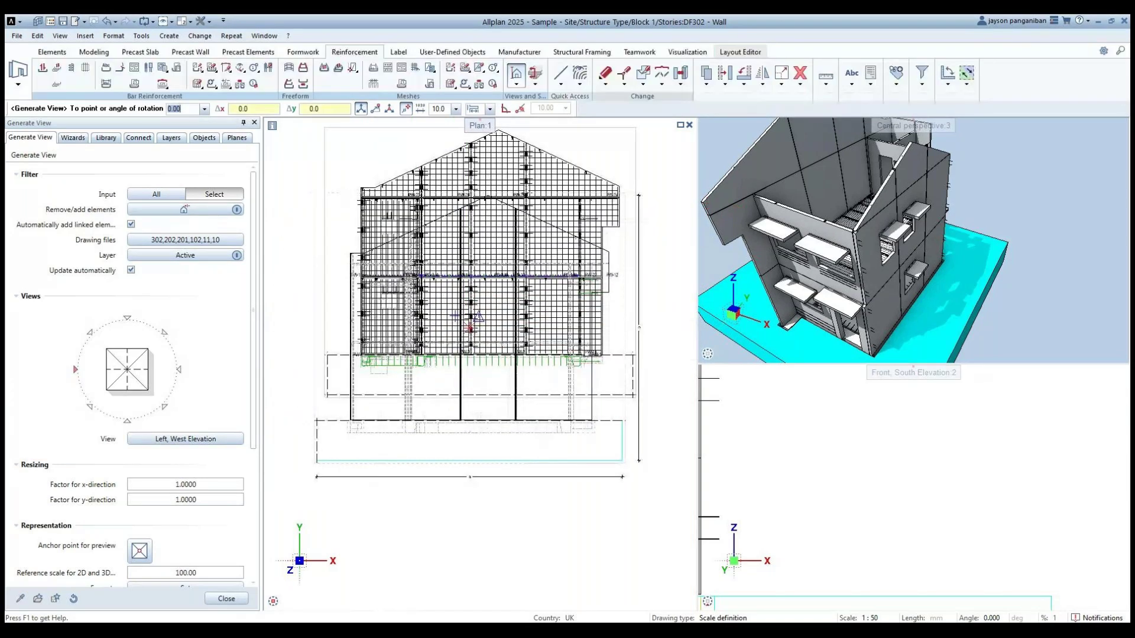
scroll(471, 329, "down", 3)
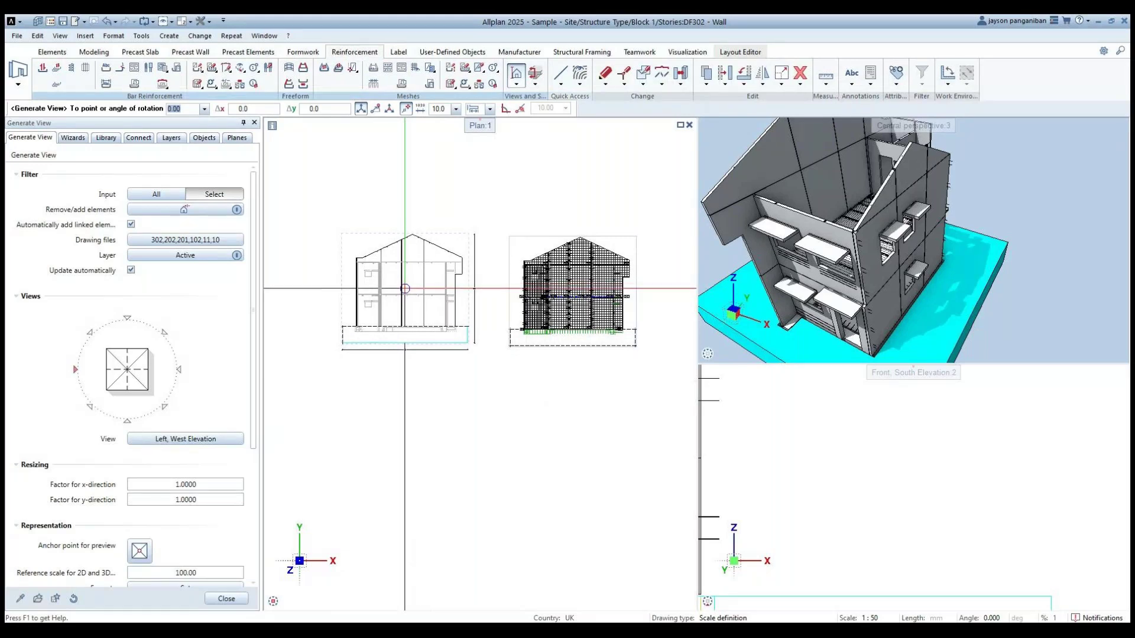
left_click(405, 289)
scroll(378, 286, "up", 3)
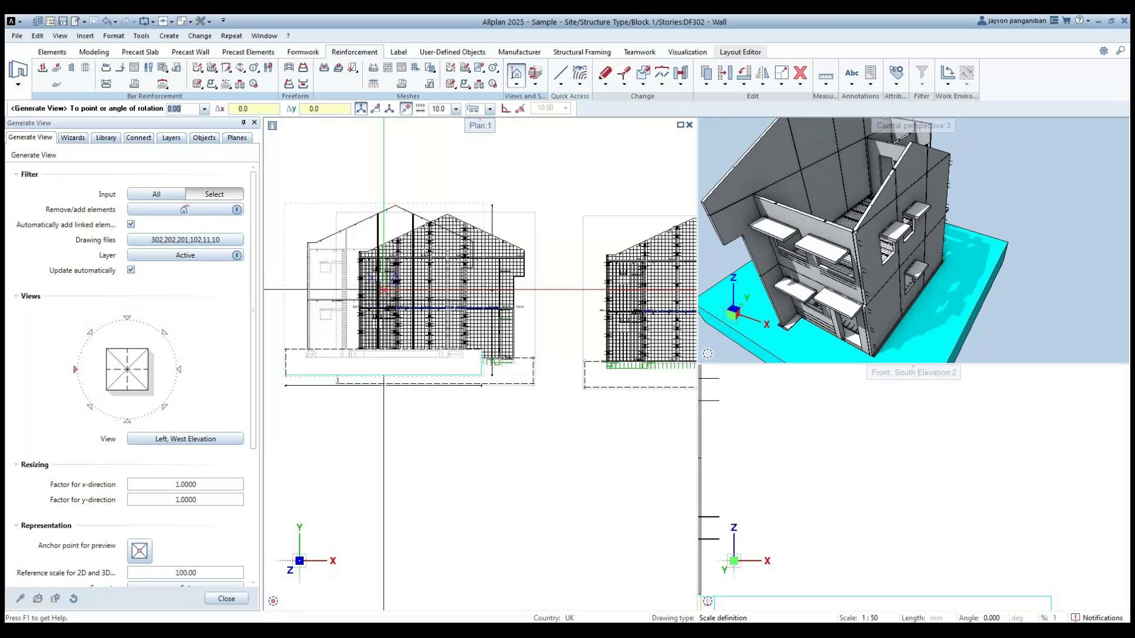
middle_click_drag(483, 294, 426, 302)
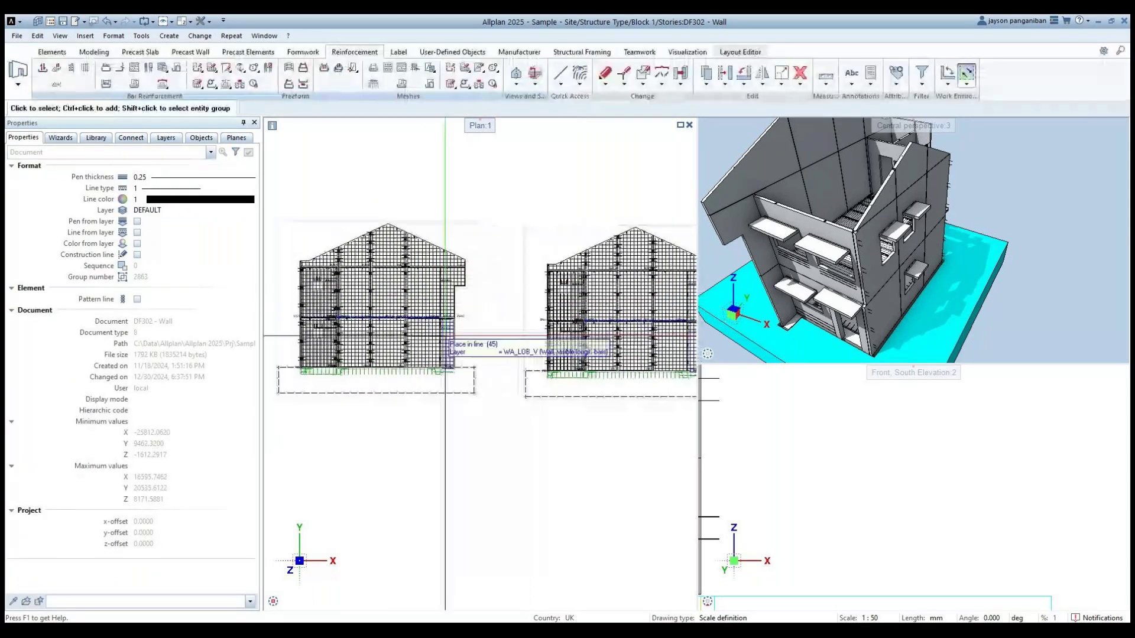
Enlarge the plan, open the leftmost elevation for modification, and examine its layer filter and print set option without changing them.
left_click(680, 125)
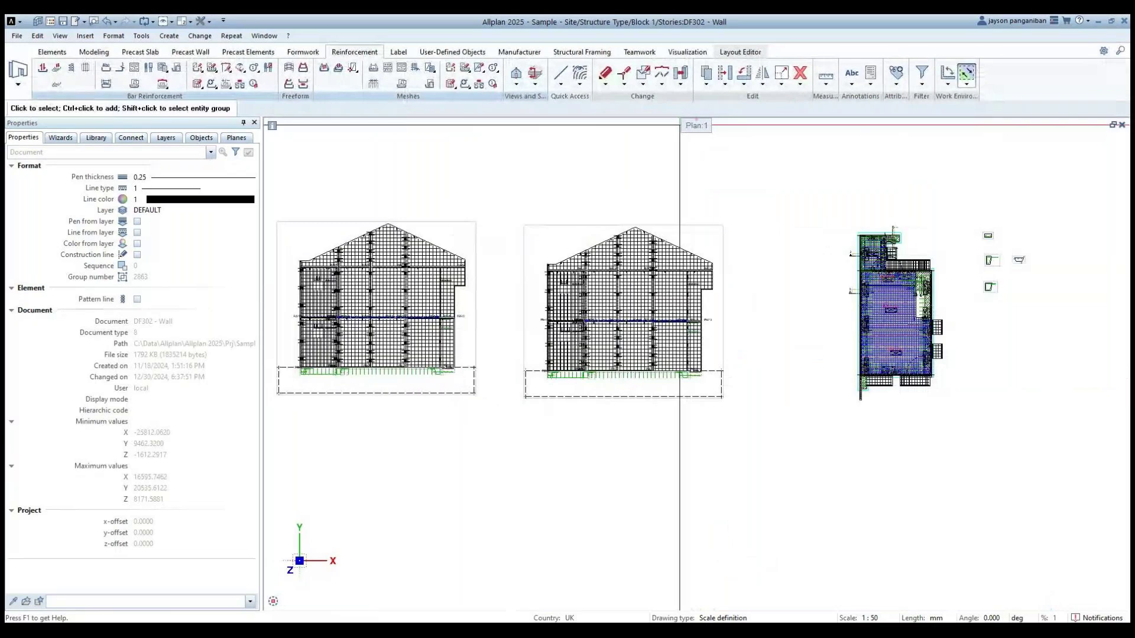
scroll(698, 243, "up", 2)
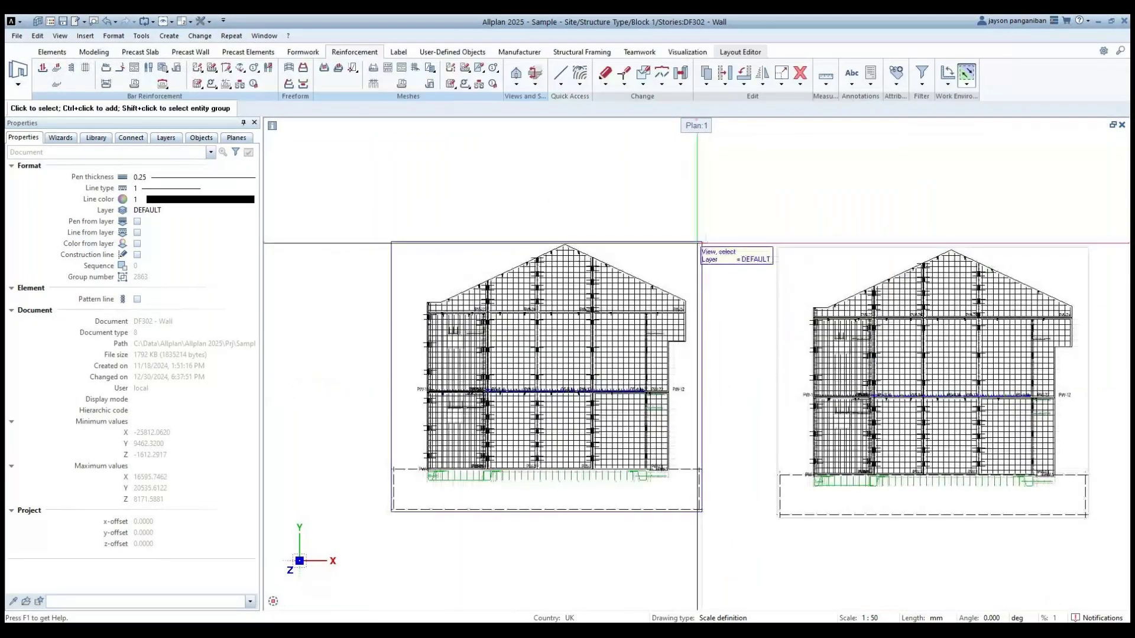
left_click(697, 242)
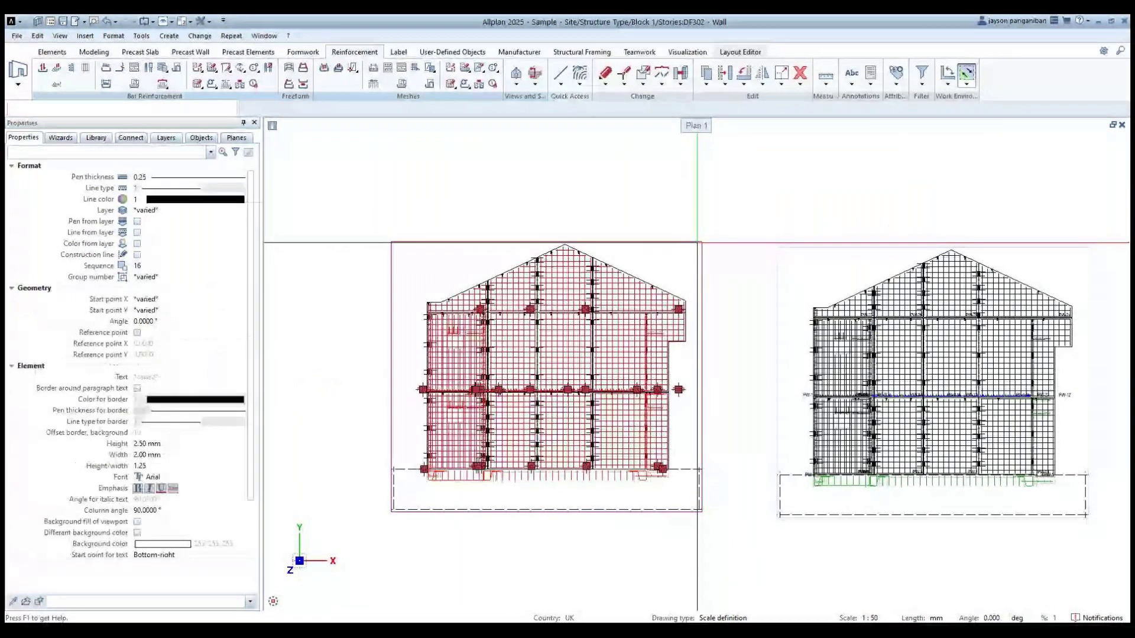
double_click(697, 242)
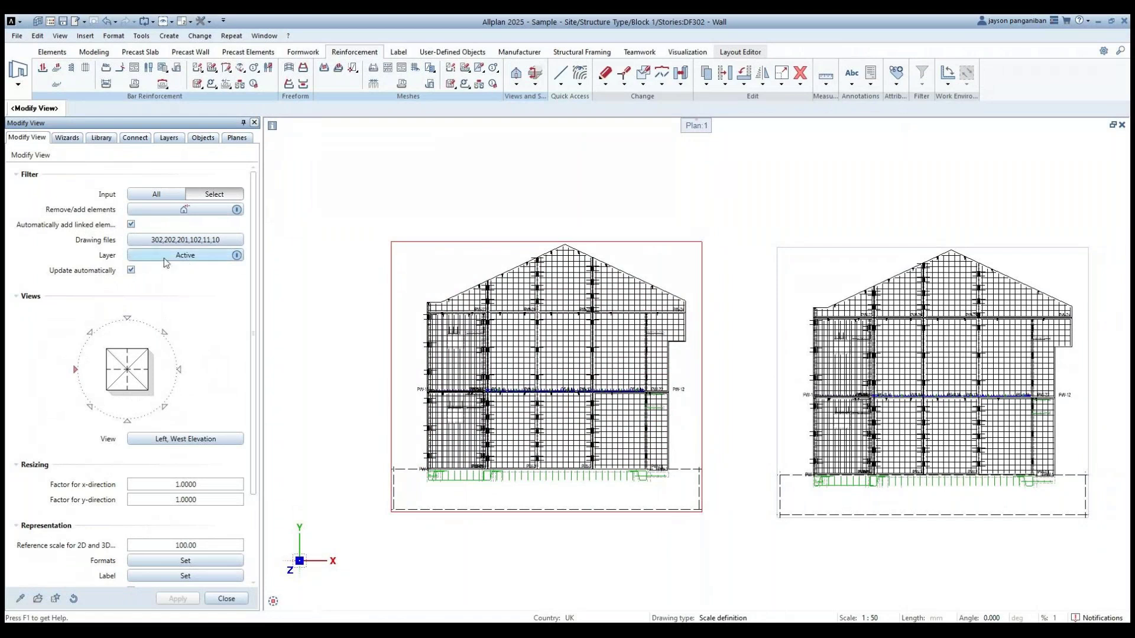
left_click(209, 255)
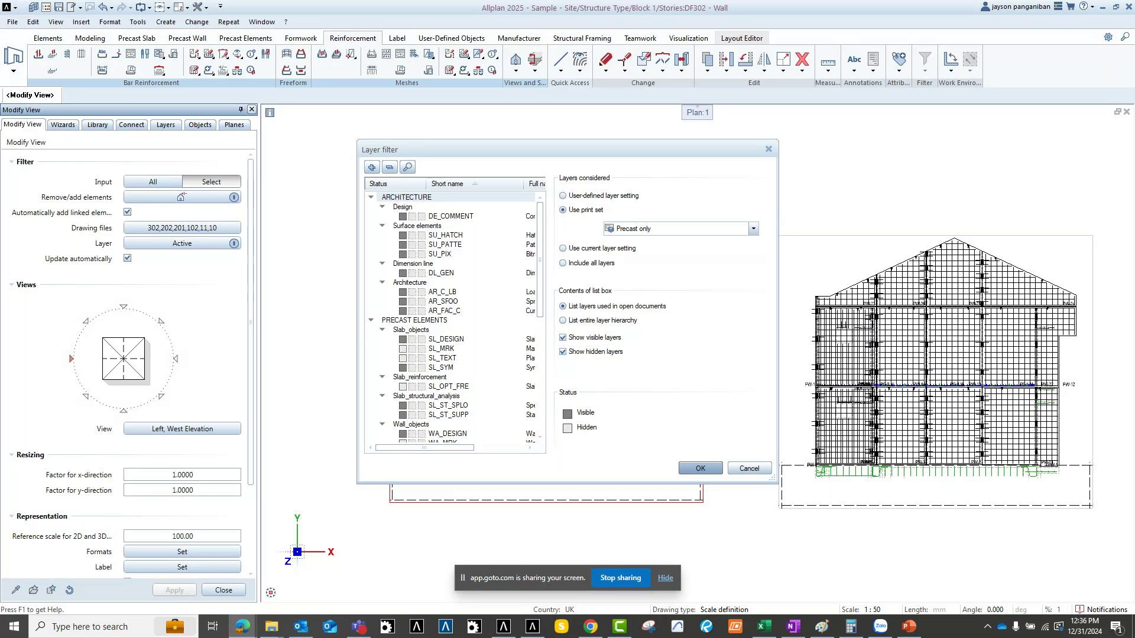
left_click(750, 469)
scroll(557, 305, "down", 2)
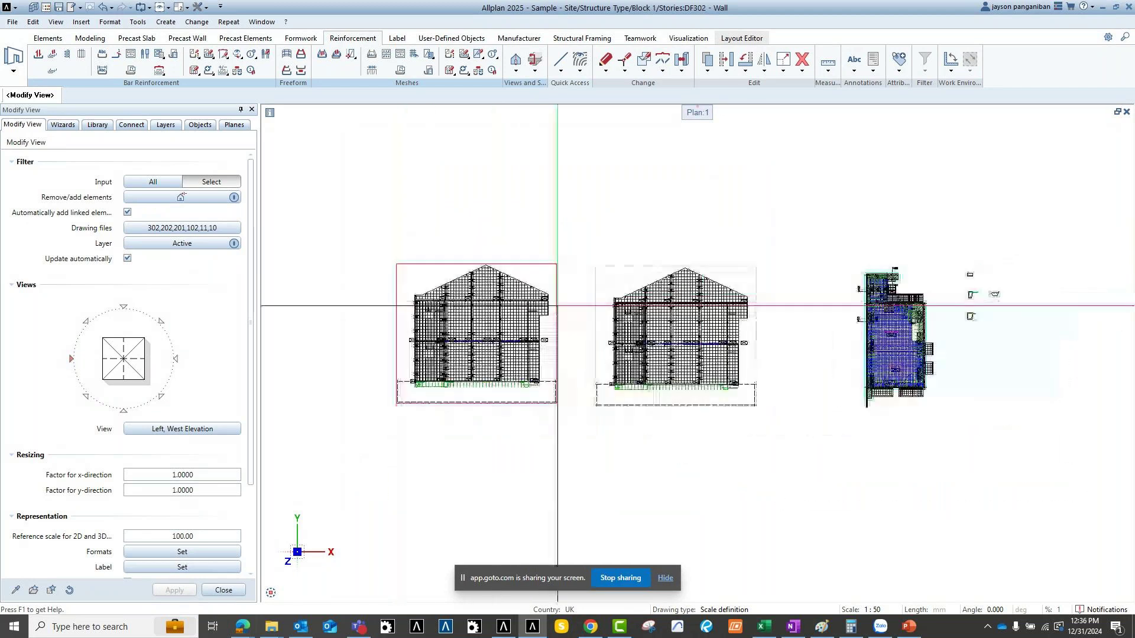
left_click(557, 306)
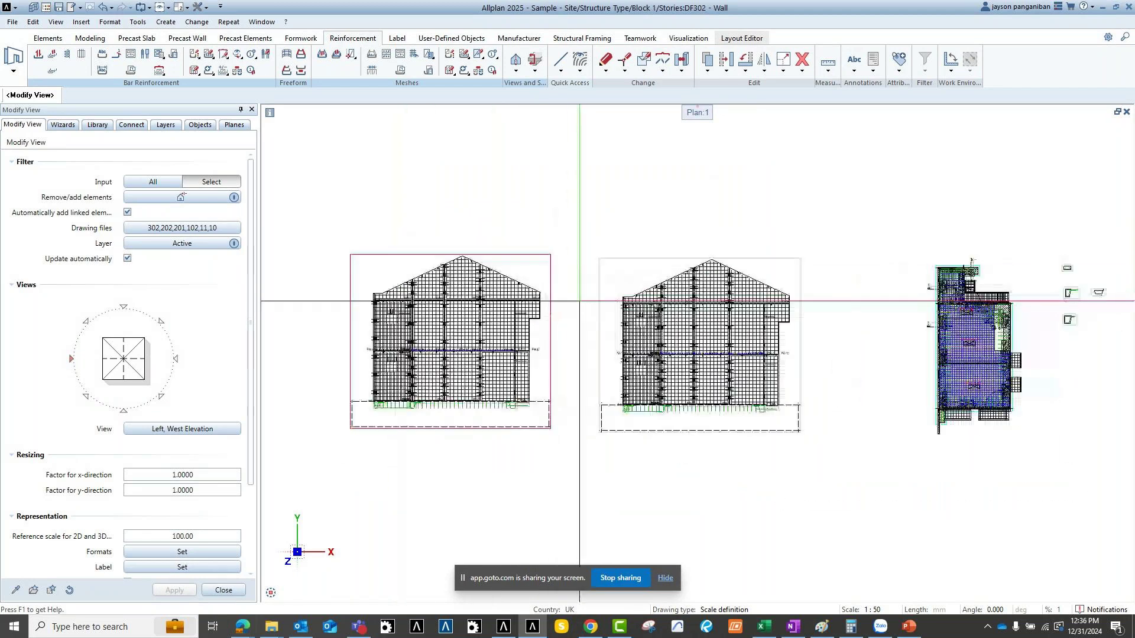
Open the print set definitions in the layer settings and examine the print sets in the Precast group without changing them.
left_click(668, 578)
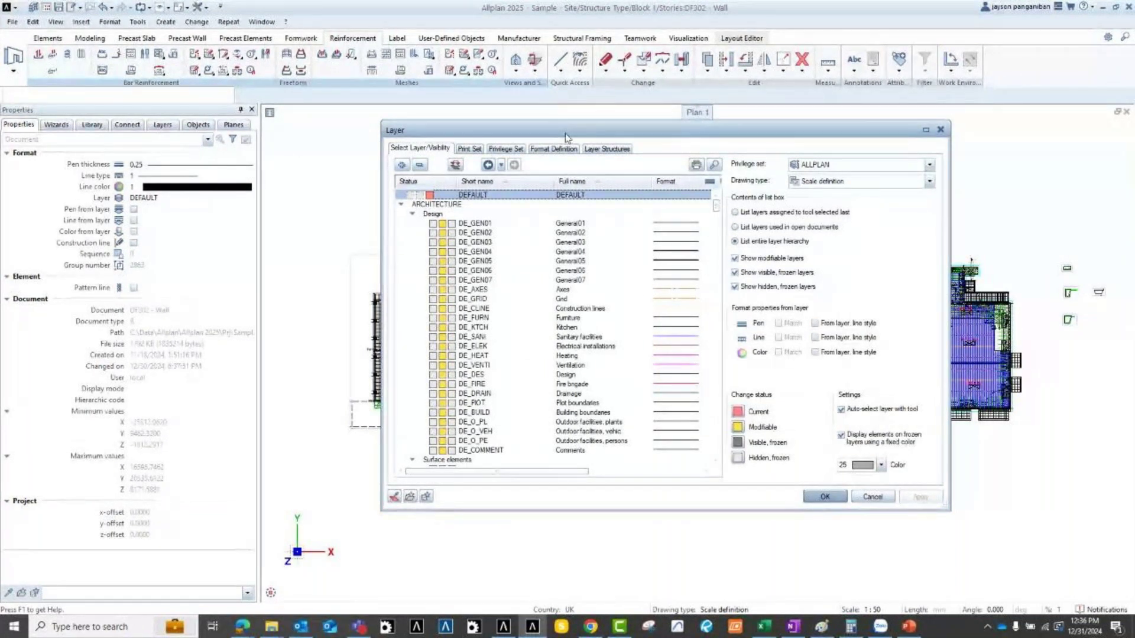
left_click_drag(609, 133, 586, 136)
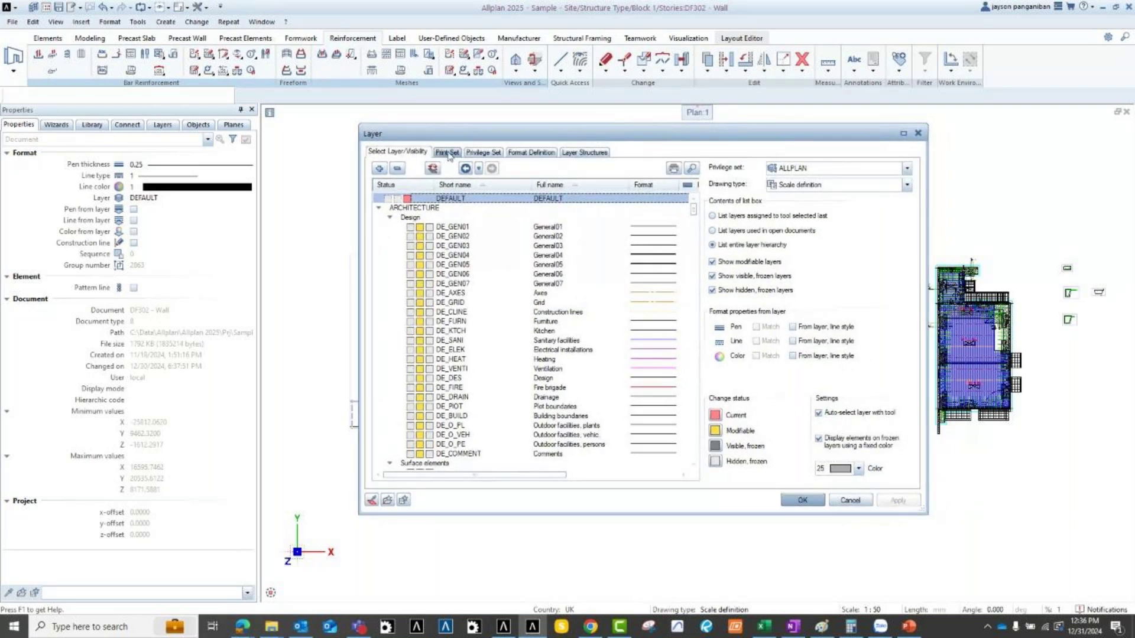
left_click(448, 153)
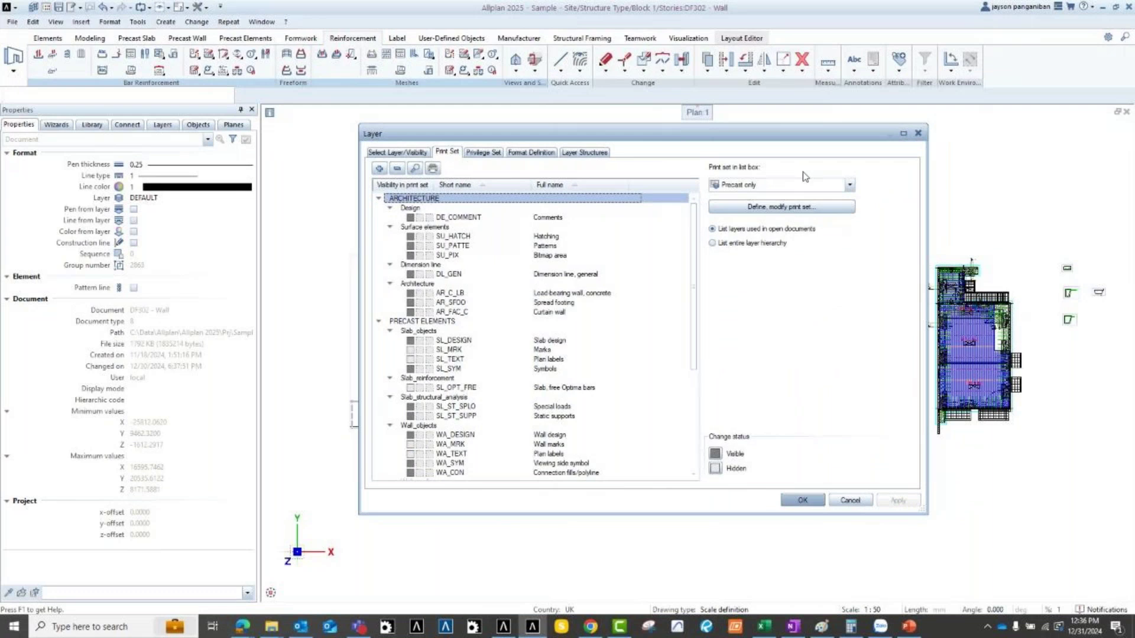
left_click(789, 207)
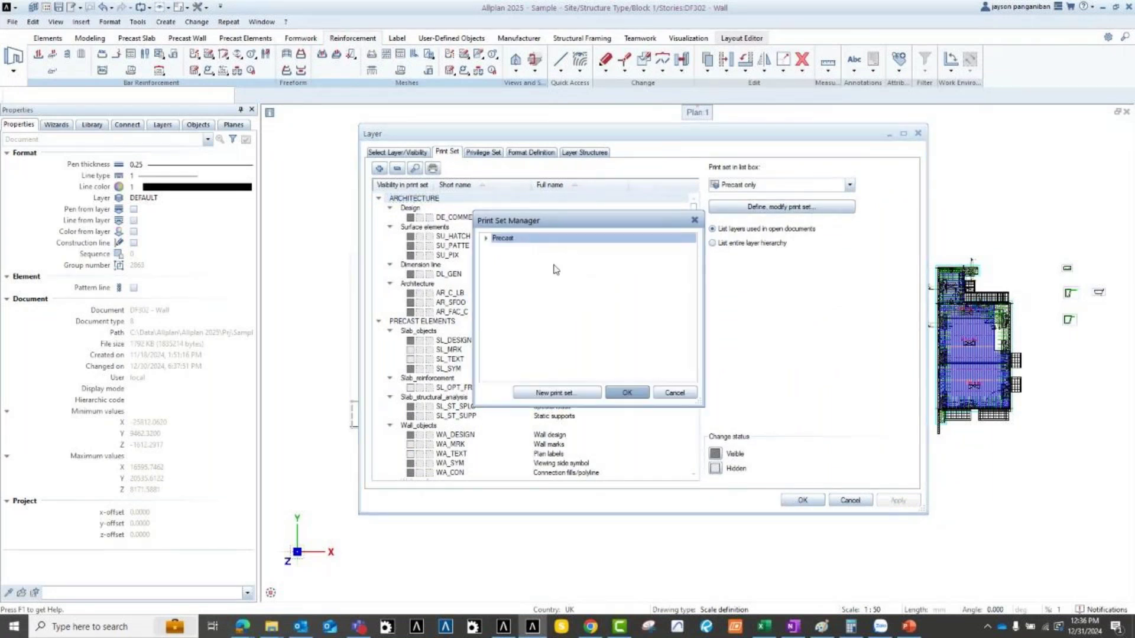
left_click(486, 238)
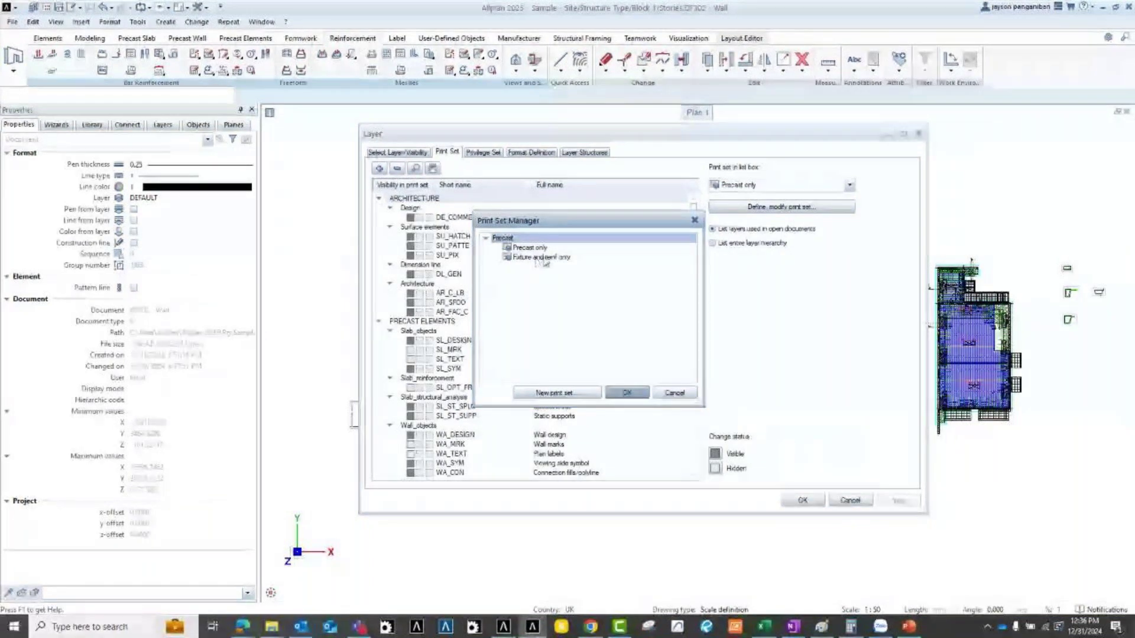
left_click(545, 258)
left_click(675, 392)
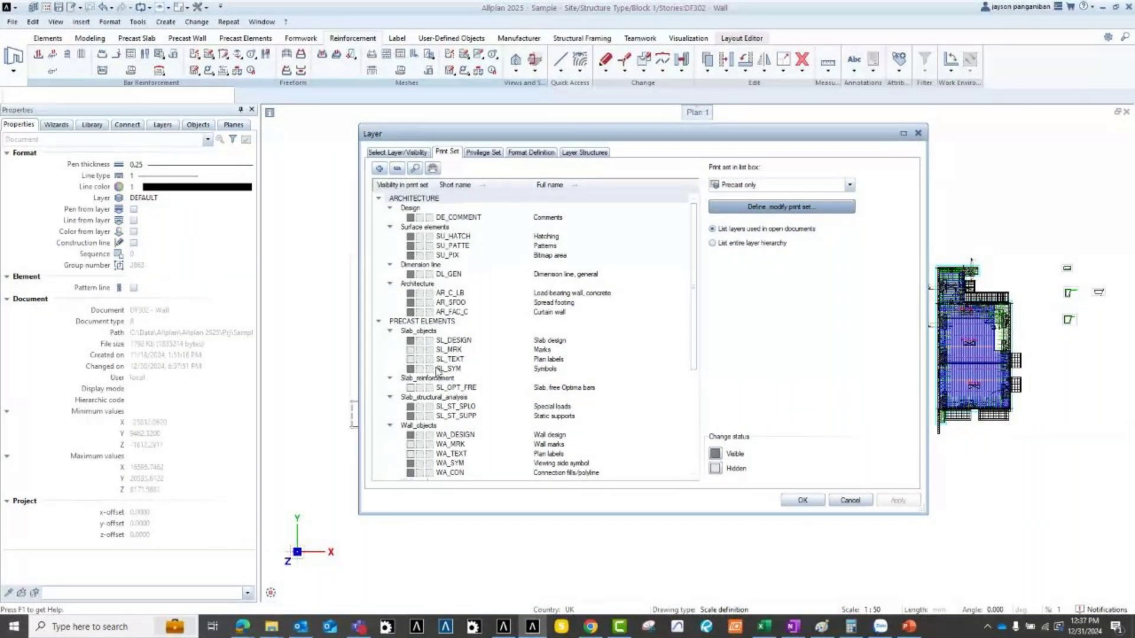
Examine the layer visibility in the Precast only print set and the selectable print sets, and close the layer settings.
scroll(466, 352, "down", 1)
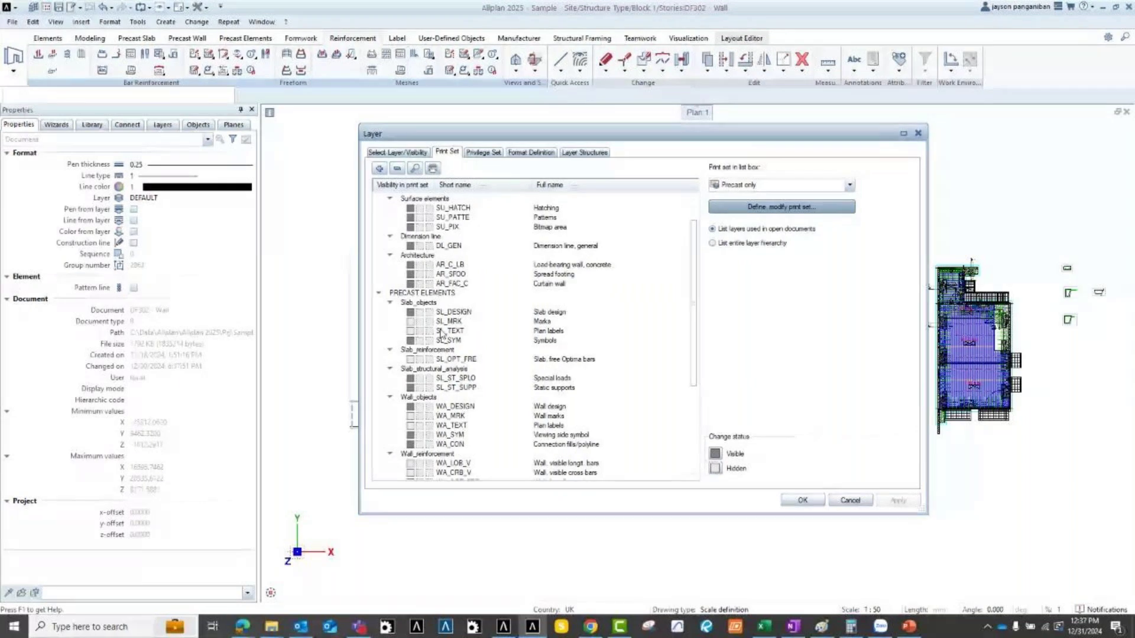
scroll(547, 321, "up", 1)
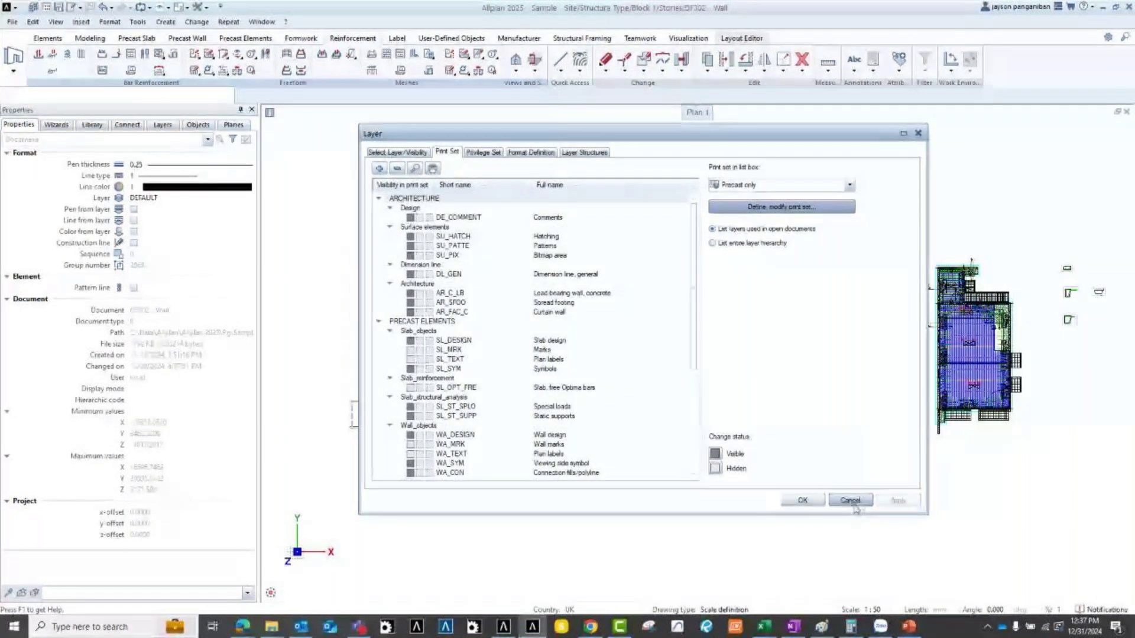
scroll(552, 286, "down", 3)
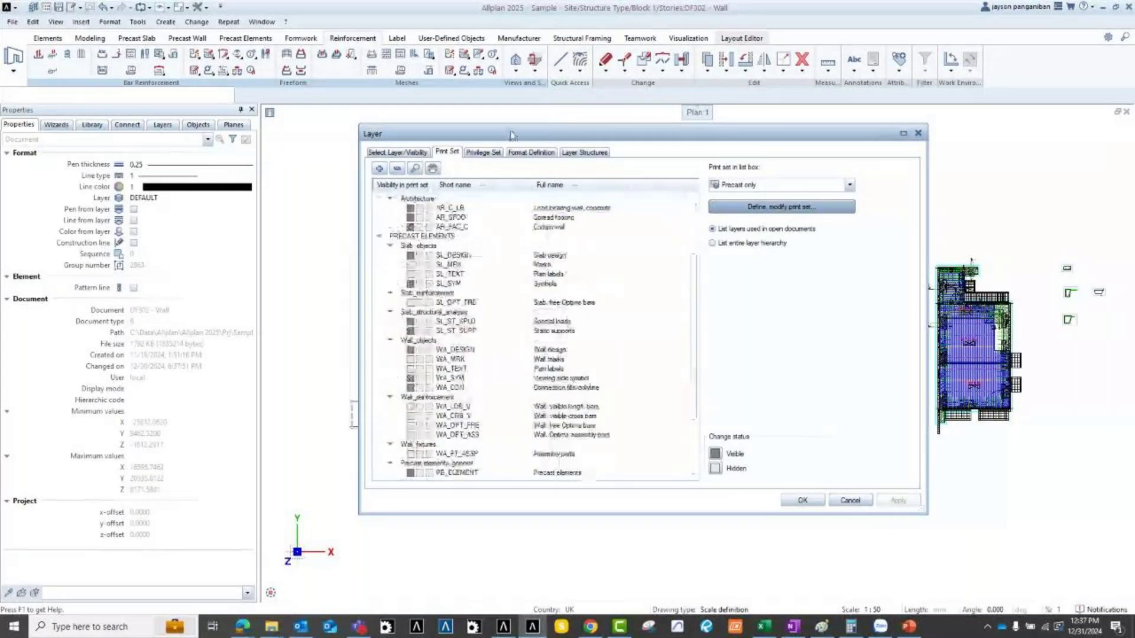
left_click(850, 185)
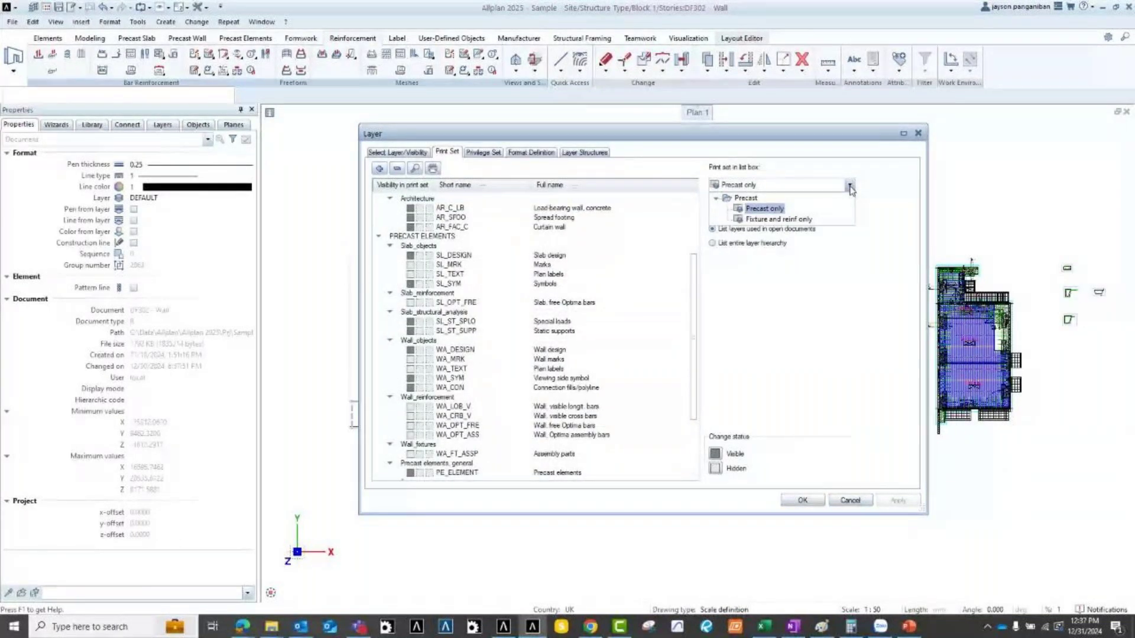
left_click(805, 373)
left_click(809, 500)
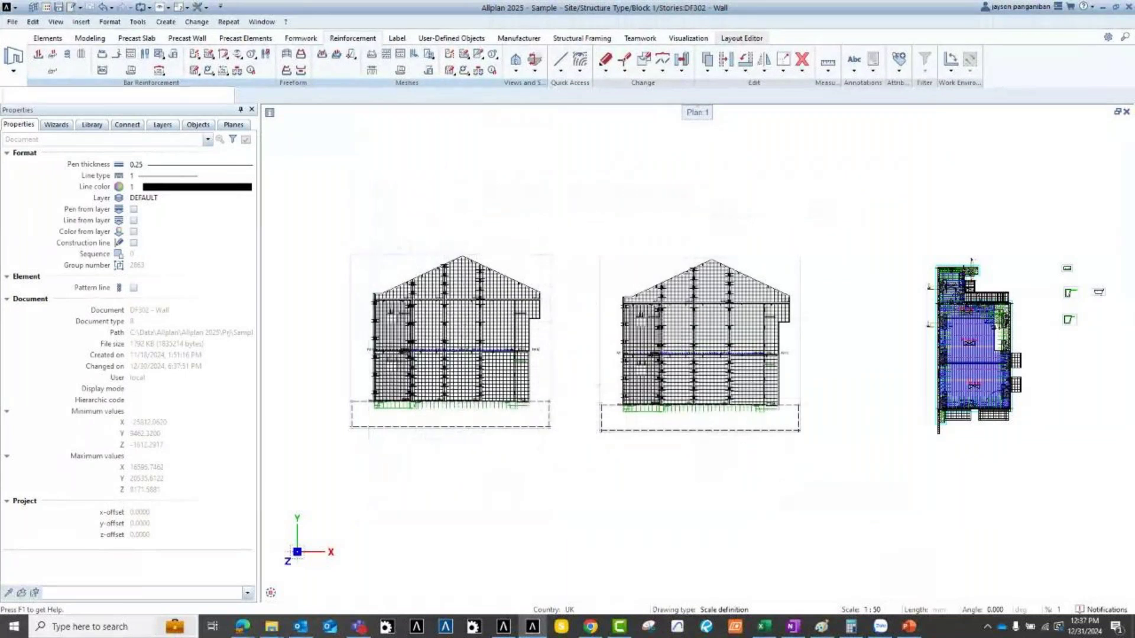
Modify the leftmost west elevation so its layer filter uses the Precast only print set, and apply the change.
middle_click_drag(609, 294, 657, 277)
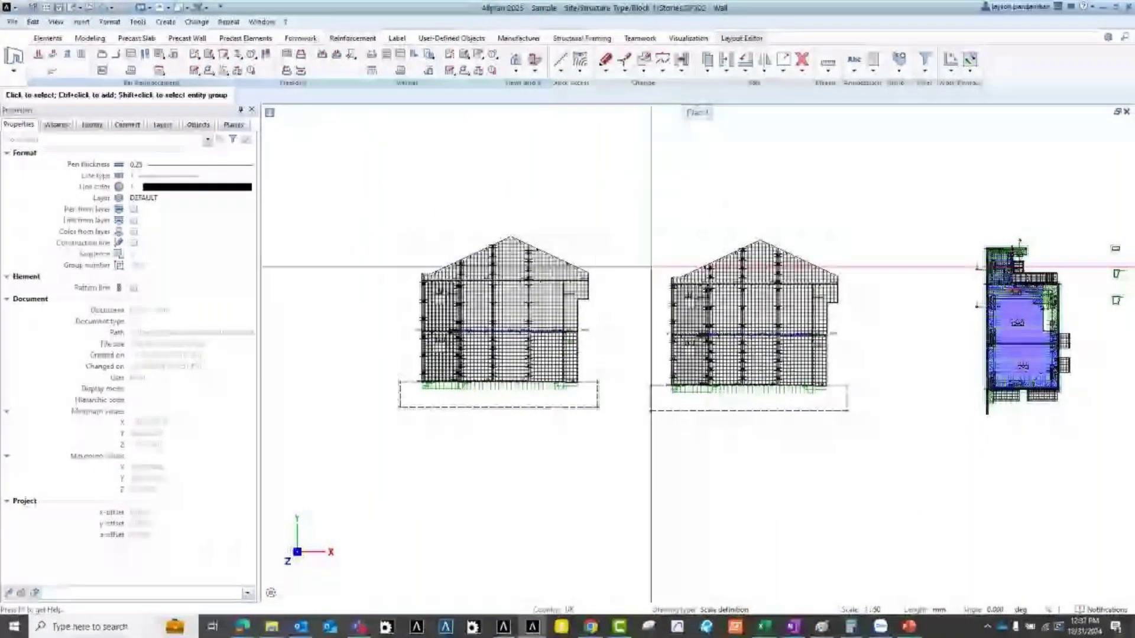
left_click_drag(679, 188, 583, 236)
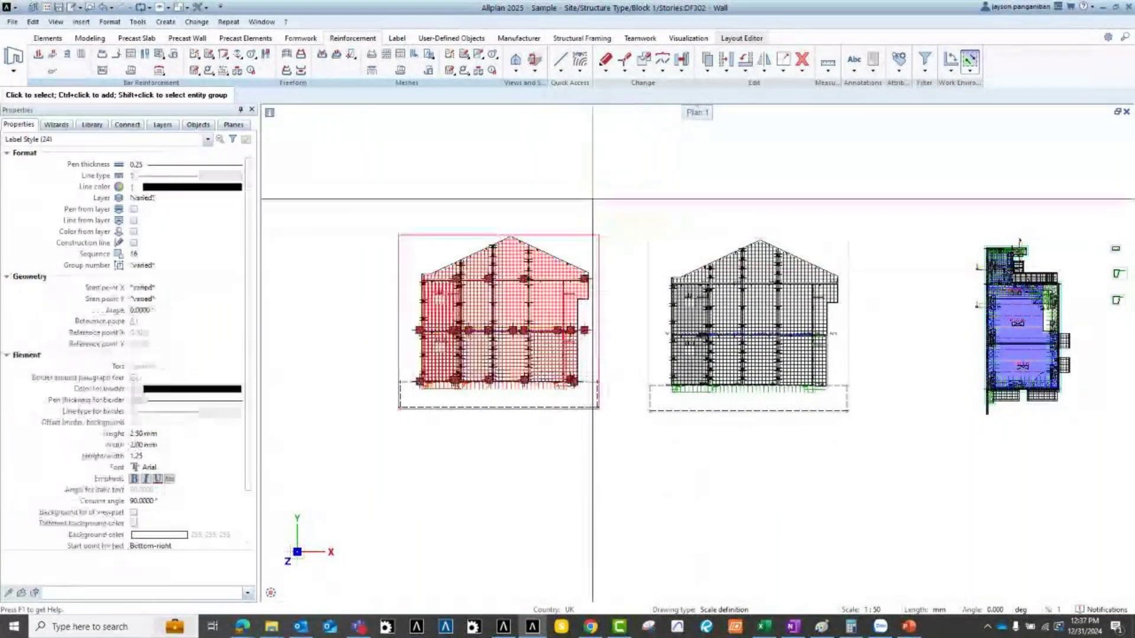
middle_click_drag(601, 180, 611, 181)
left_click(600, 238)
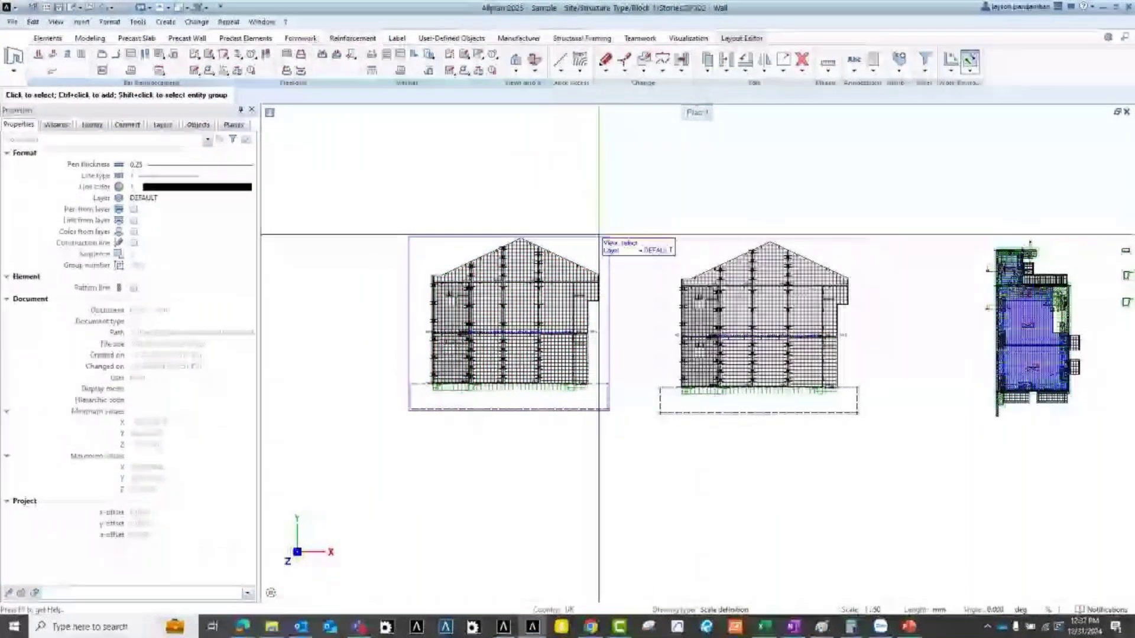
left_click(601, 237)
double_click(601, 237)
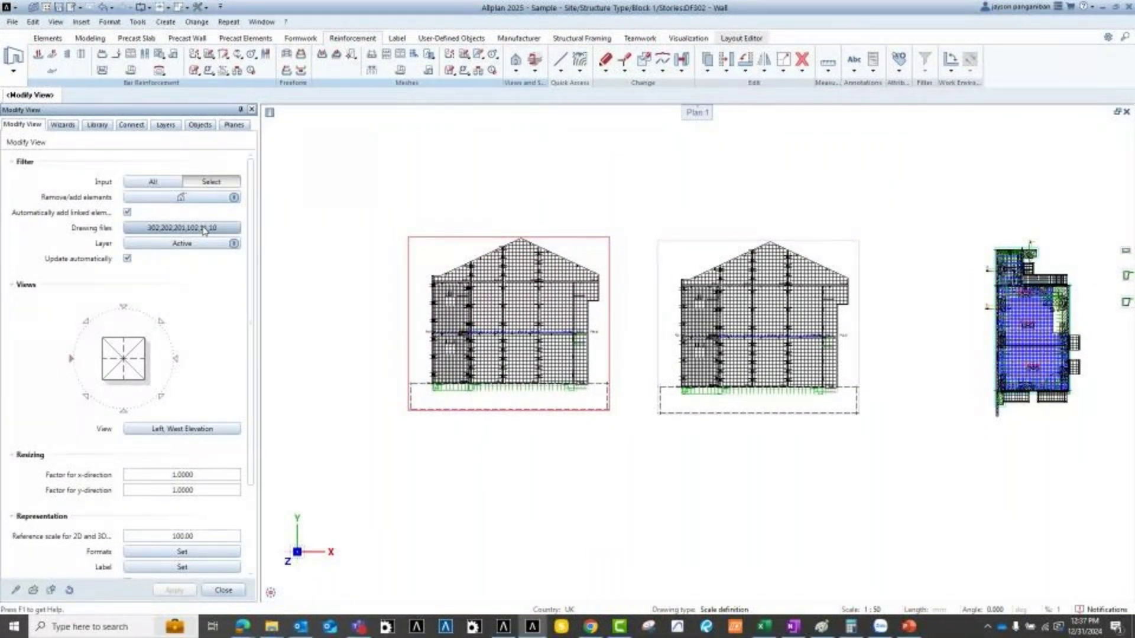
left_click(197, 247)
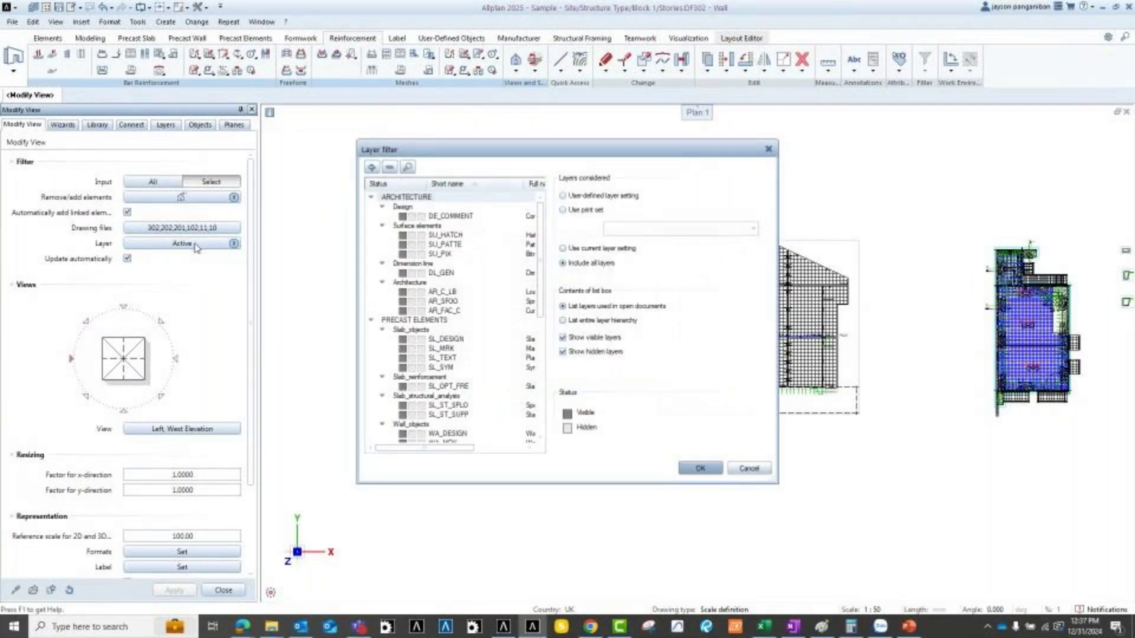
left_click_drag(498, 158, 509, 149)
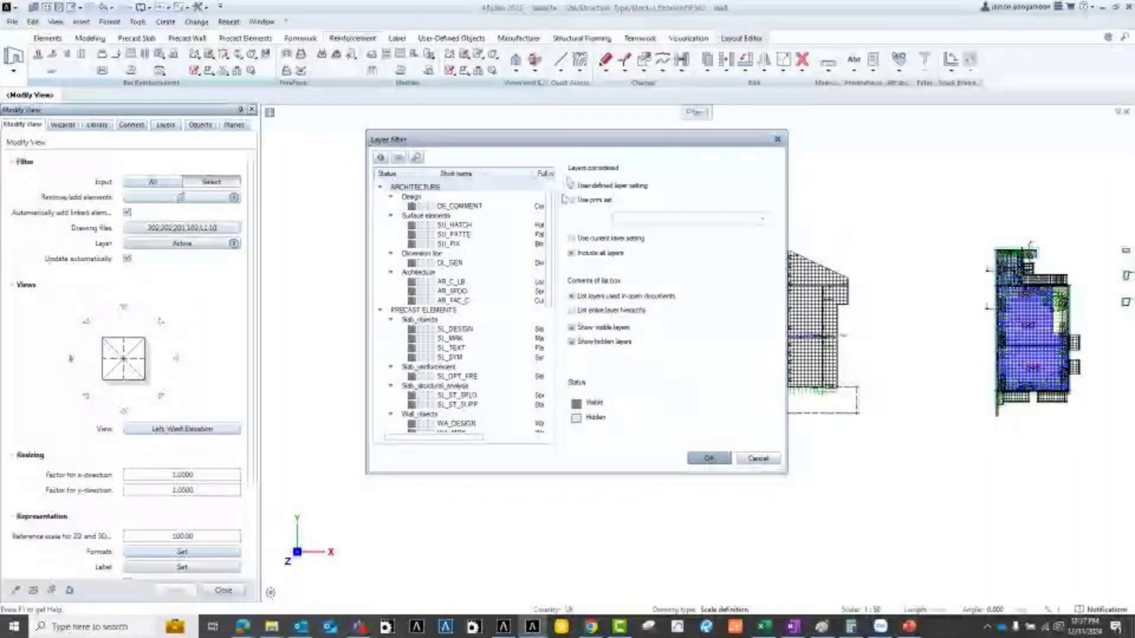
left_click(587, 202)
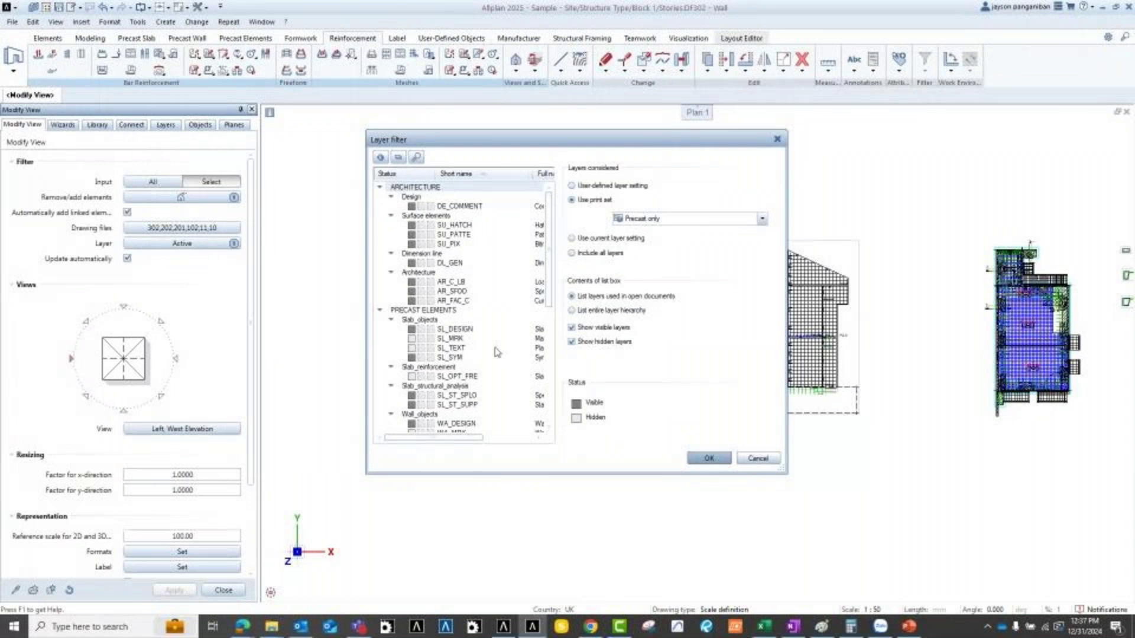
scroll(489, 343, "down", 3)
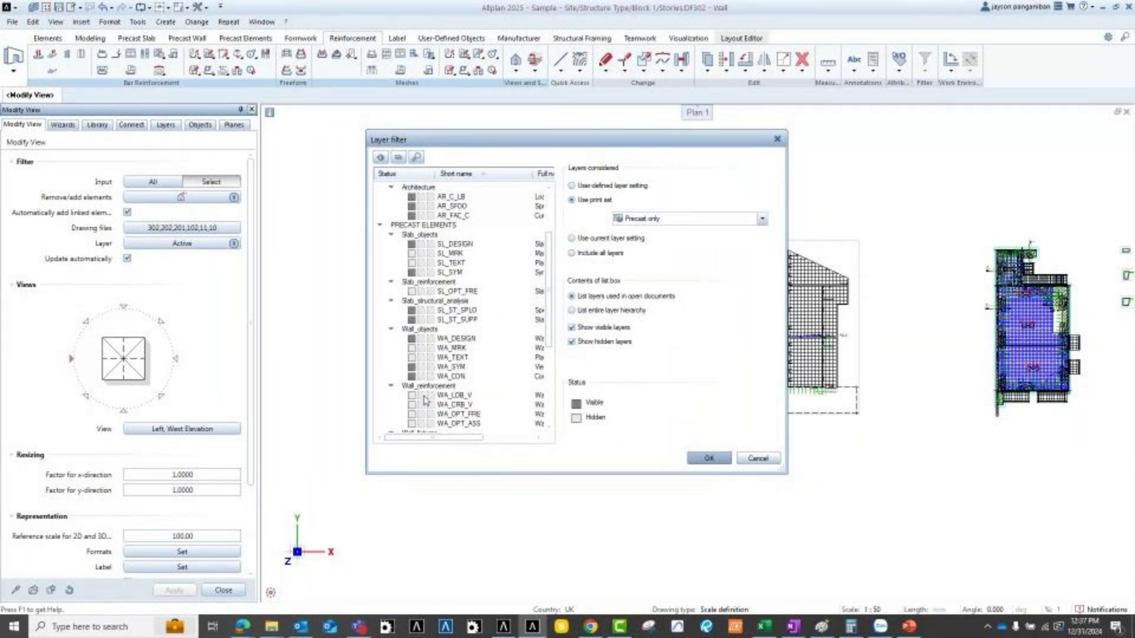
scroll(425, 314, "up", 3)
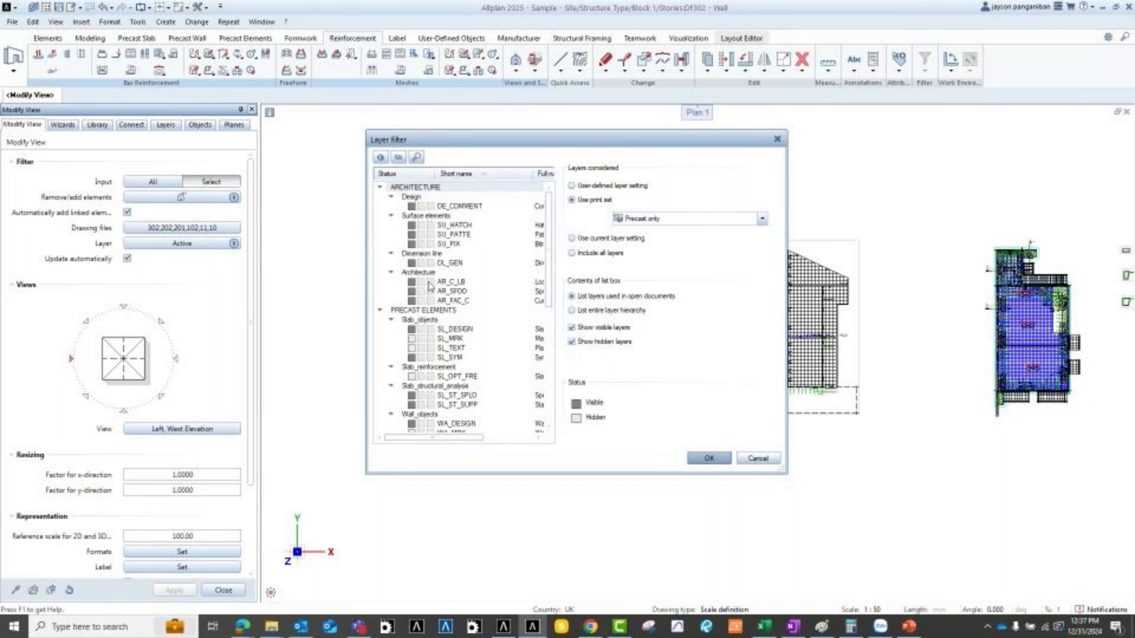
left_click(709, 459)
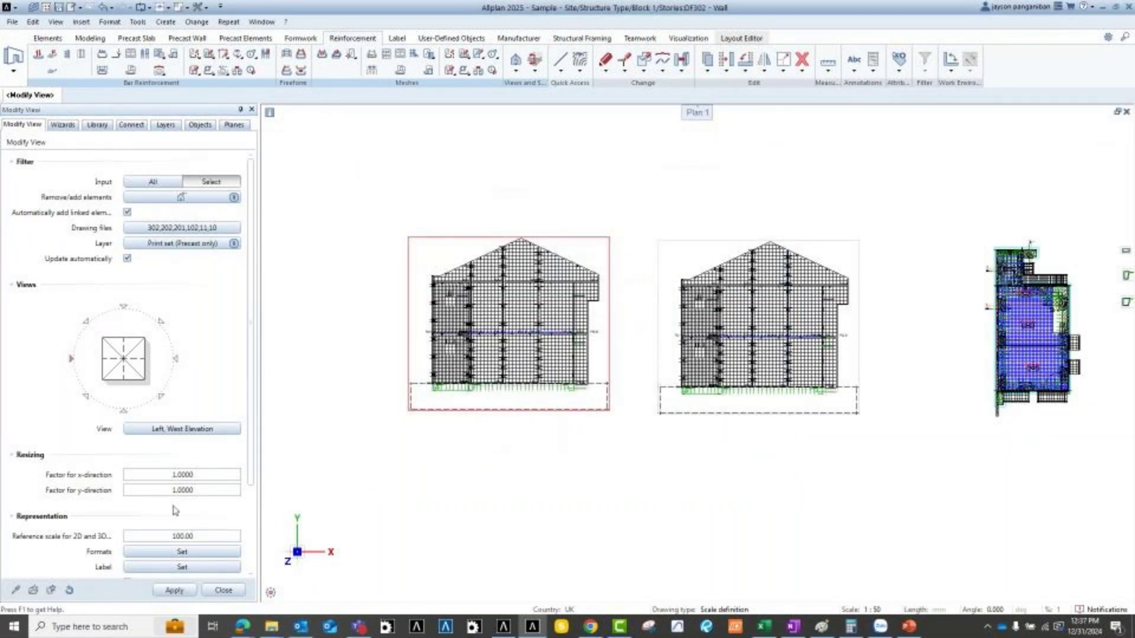
left_click(161, 591)
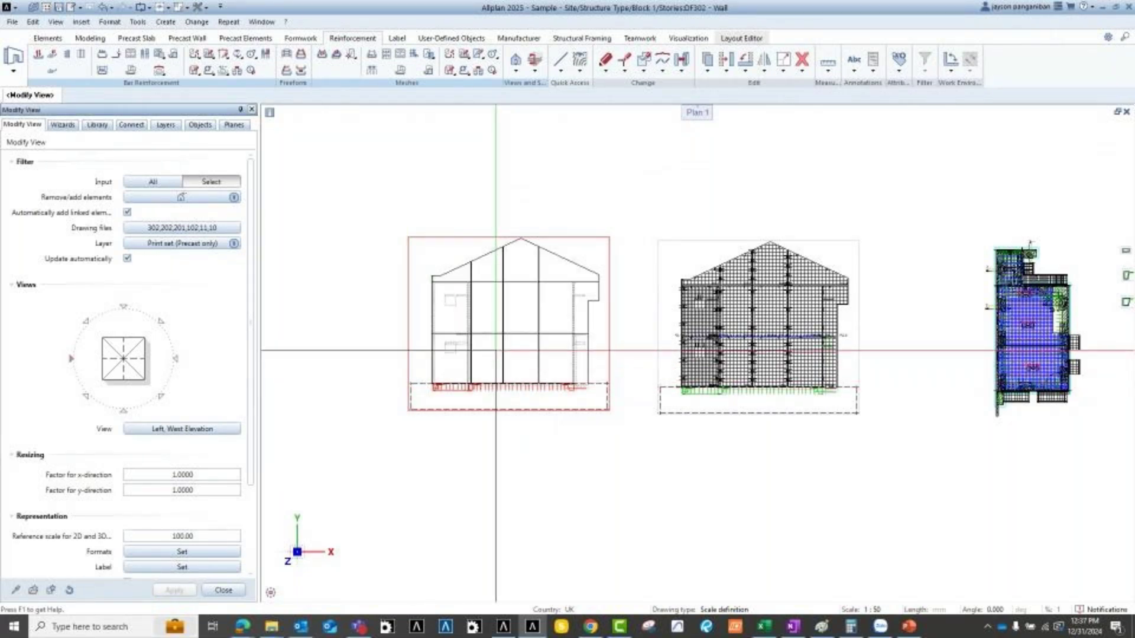
Inspect the leftmost elevation's filtered content against the unfiltered elevation beside it, and end the view modification.
scroll(502, 296, "up", 3)
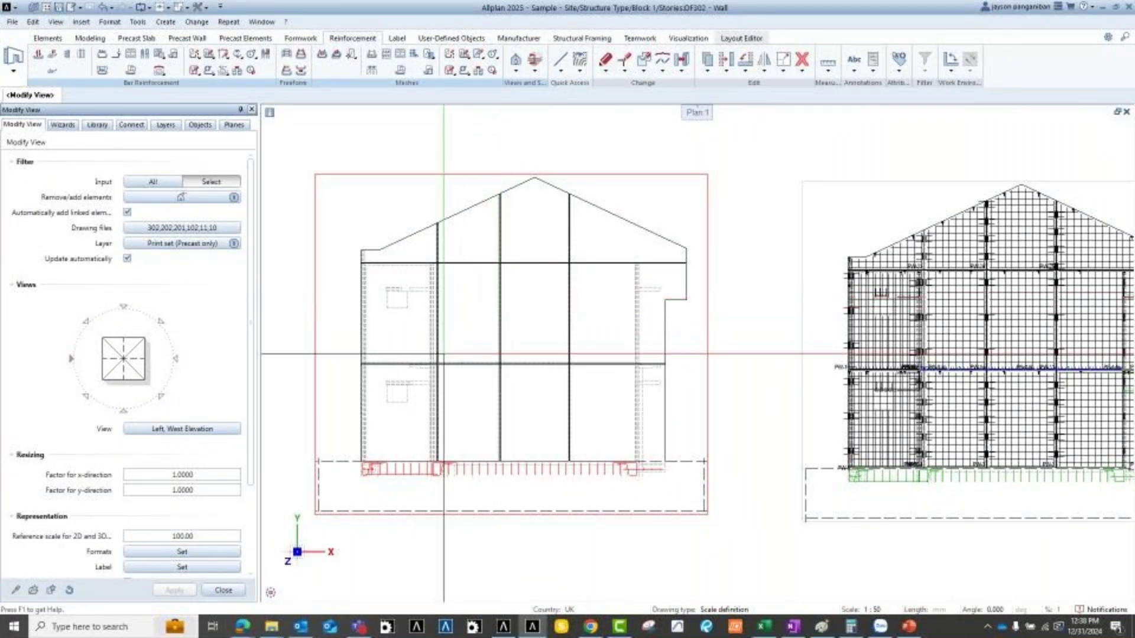
middle_click_drag(436, 378, 435, 380)
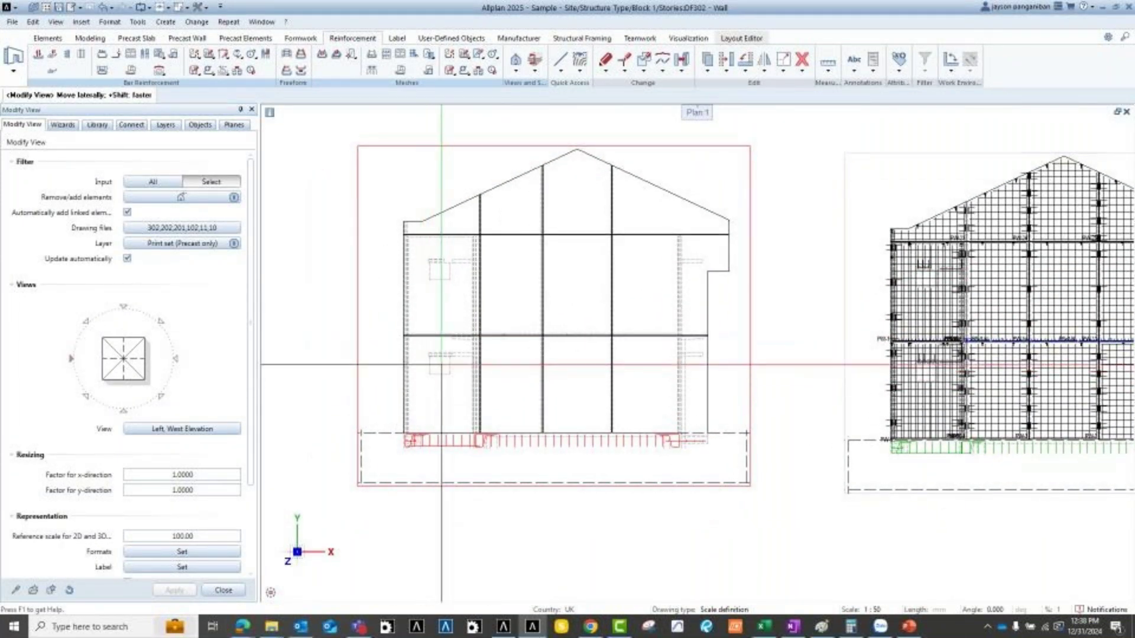
scroll(594, 384, "up", 2)
scroll(594, 385, "down", 3)
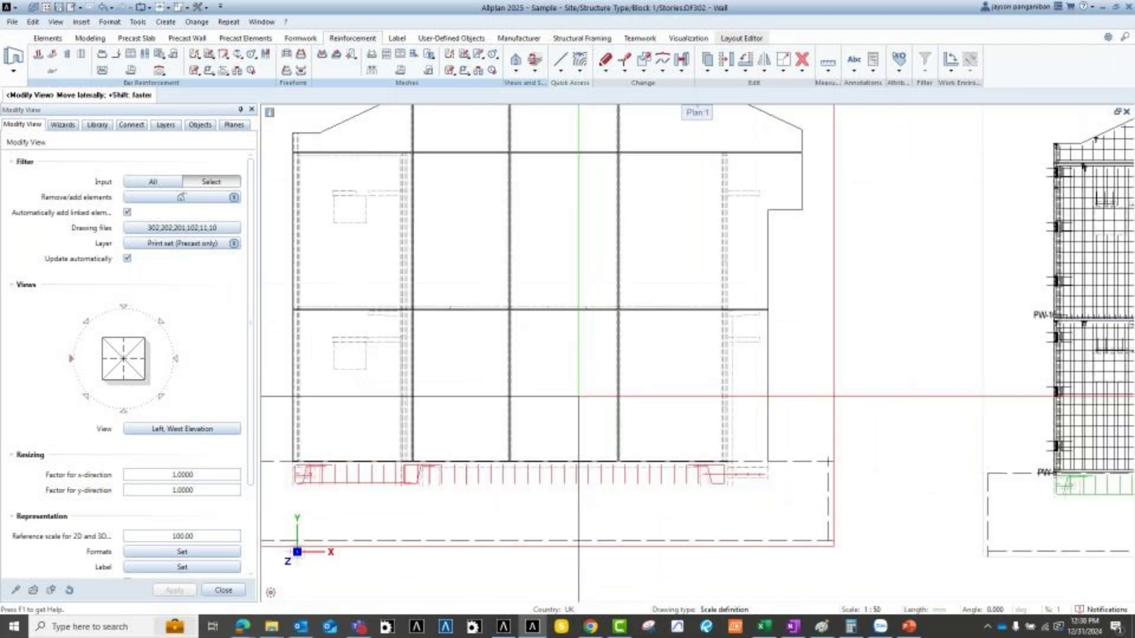
scroll(538, 375, "down", 3)
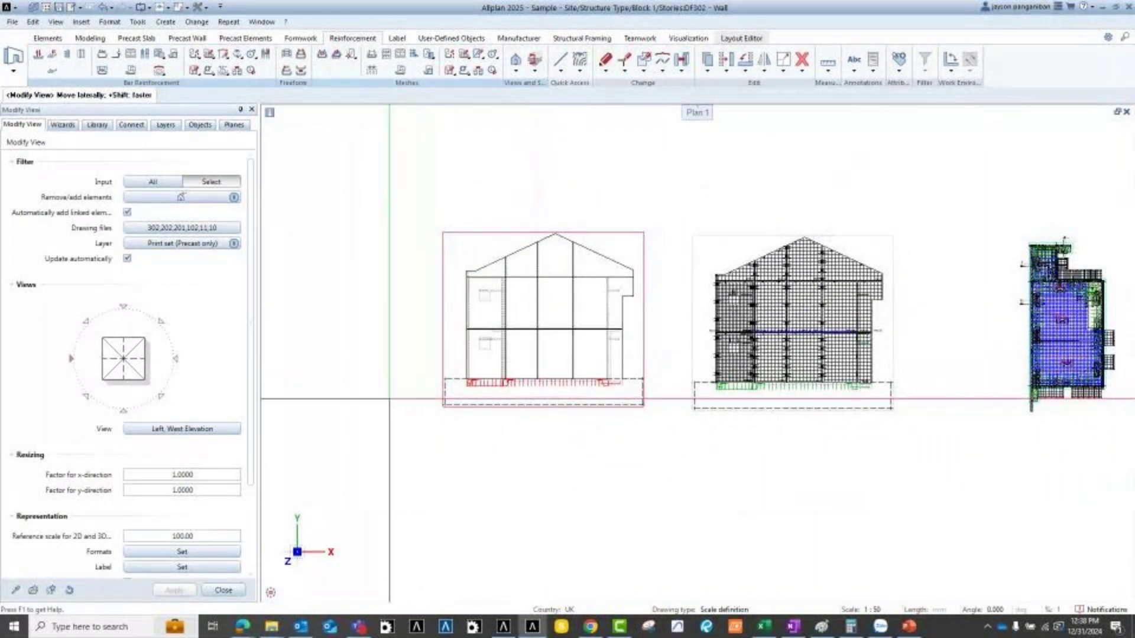
scroll(694, 272, "up", 2)
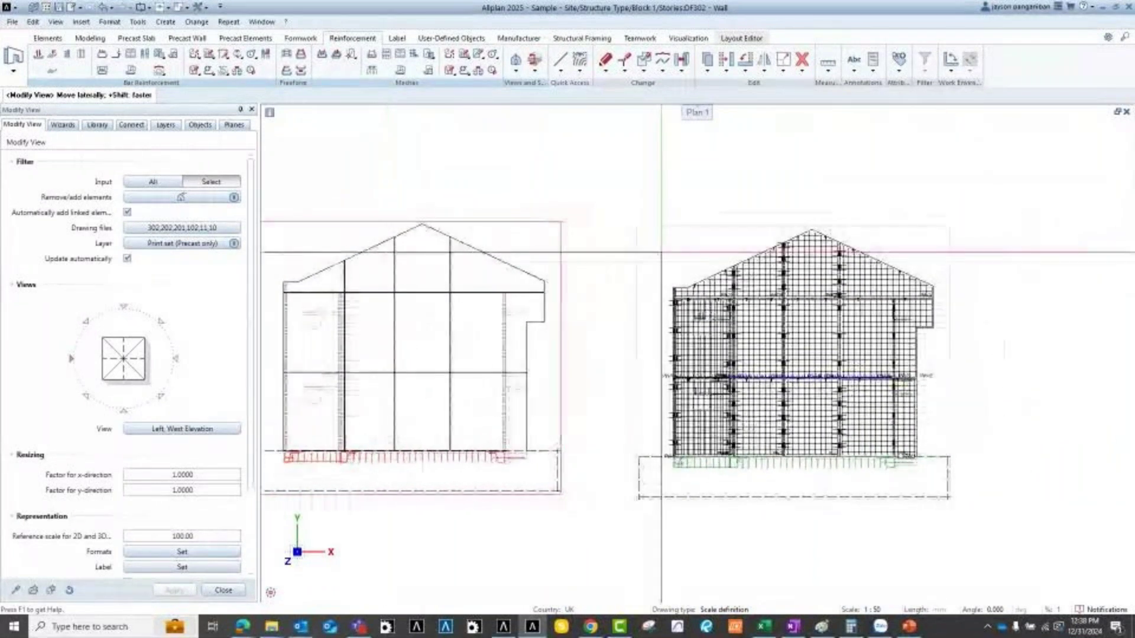
key("Escape")
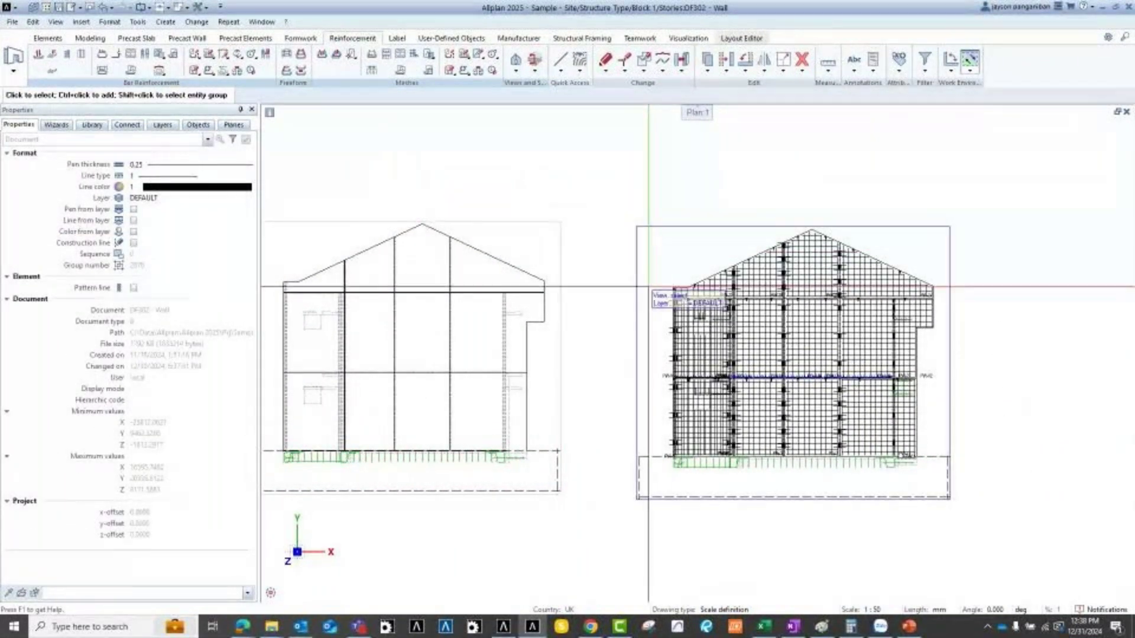
Modify the west elevation nearest the building plan so its layer filter uses the Fixture and reinf only print set, apply it and inspect the view.
left_click(704, 228)
double_click(704, 228)
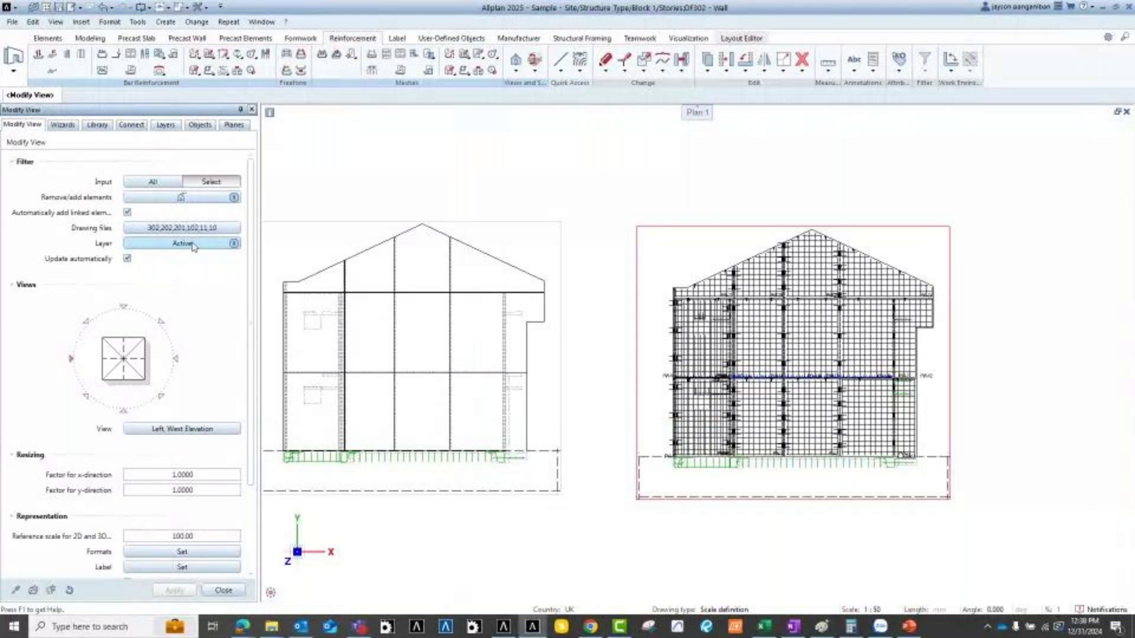
left_click(194, 244)
left_click(597, 203)
left_click(672, 219)
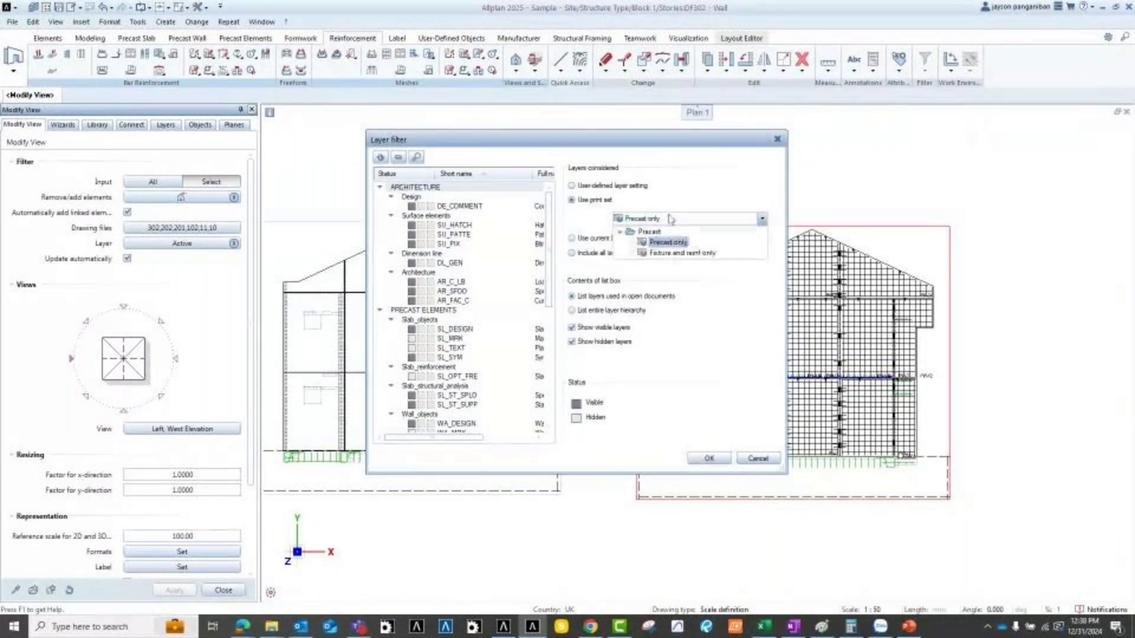
left_click(683, 254)
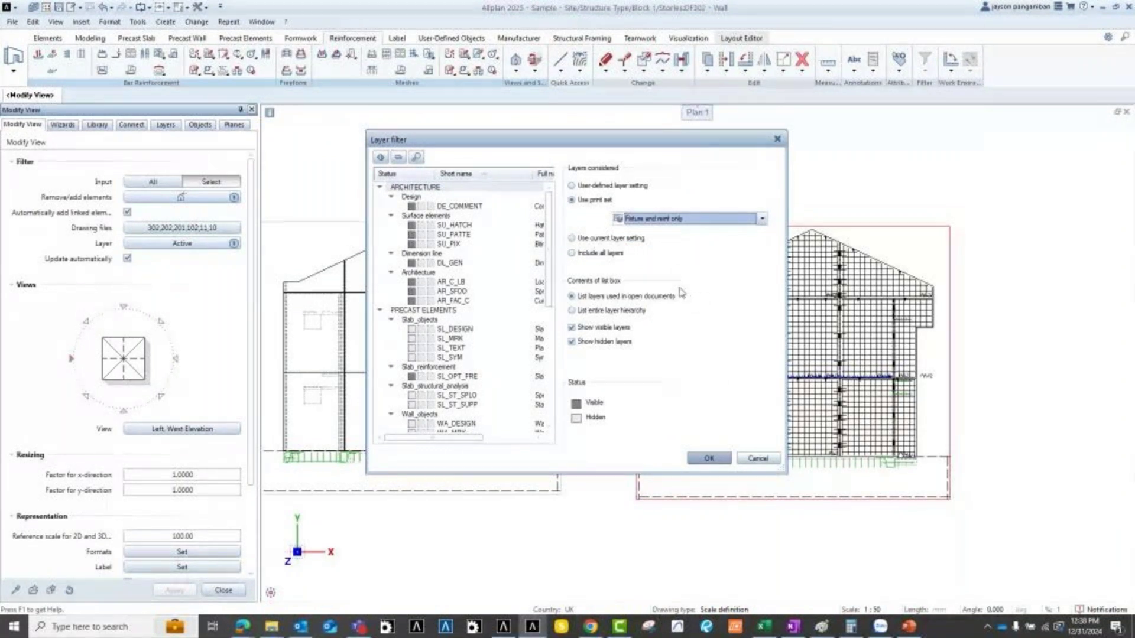
left_click(711, 463)
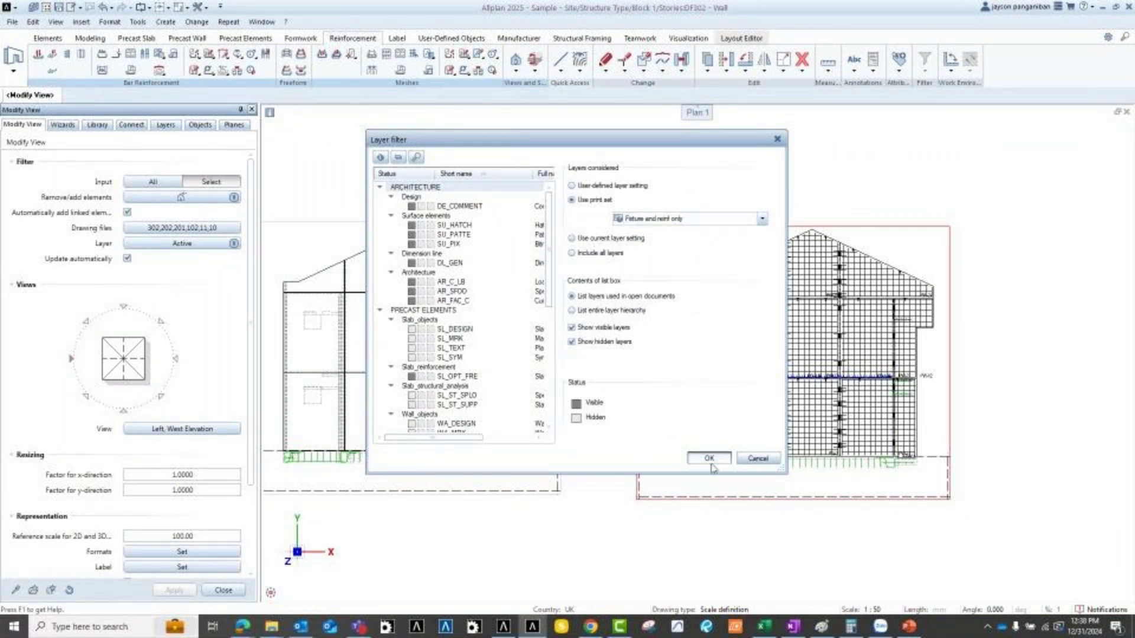
left_click(184, 591)
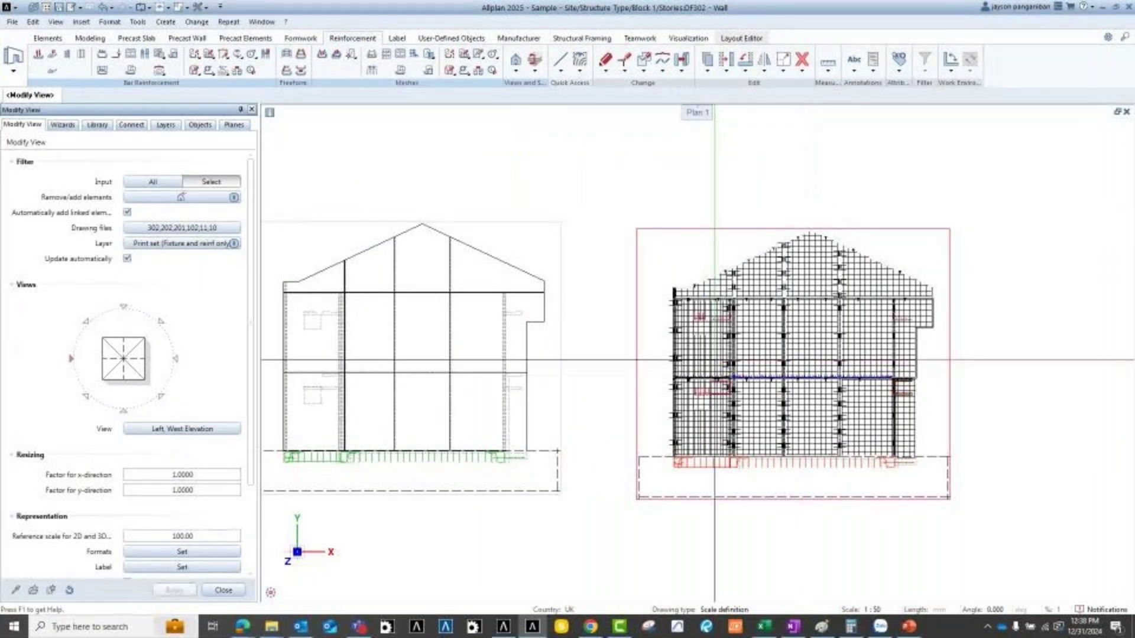
scroll(785, 375, "up", 1)
scroll(785, 375, "up", 7)
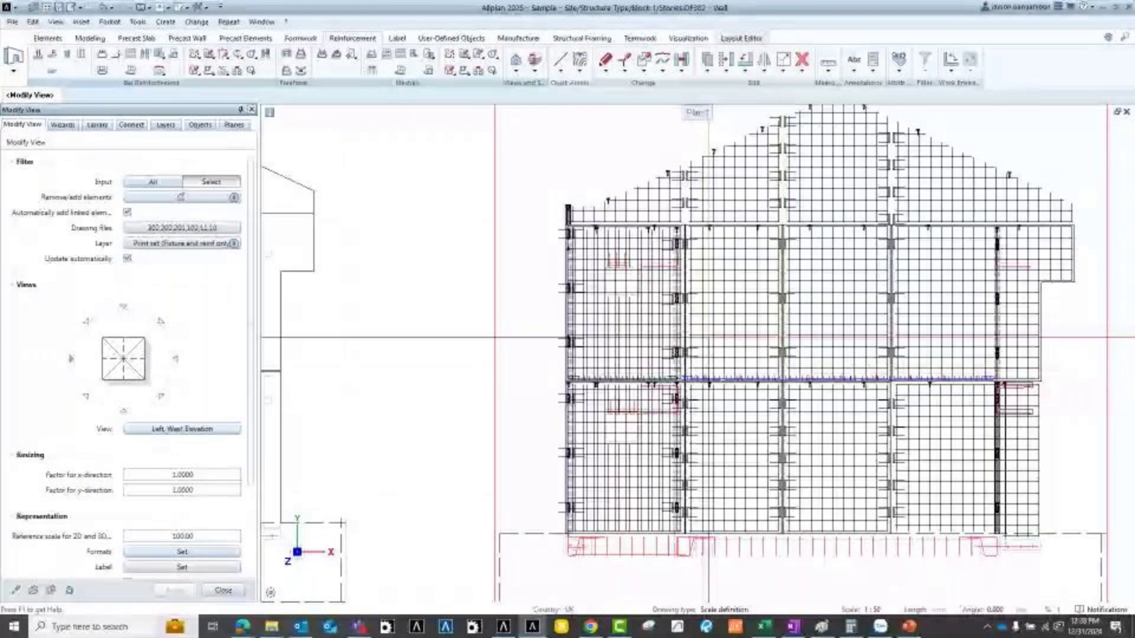
scroll(621, 366, "down", 6)
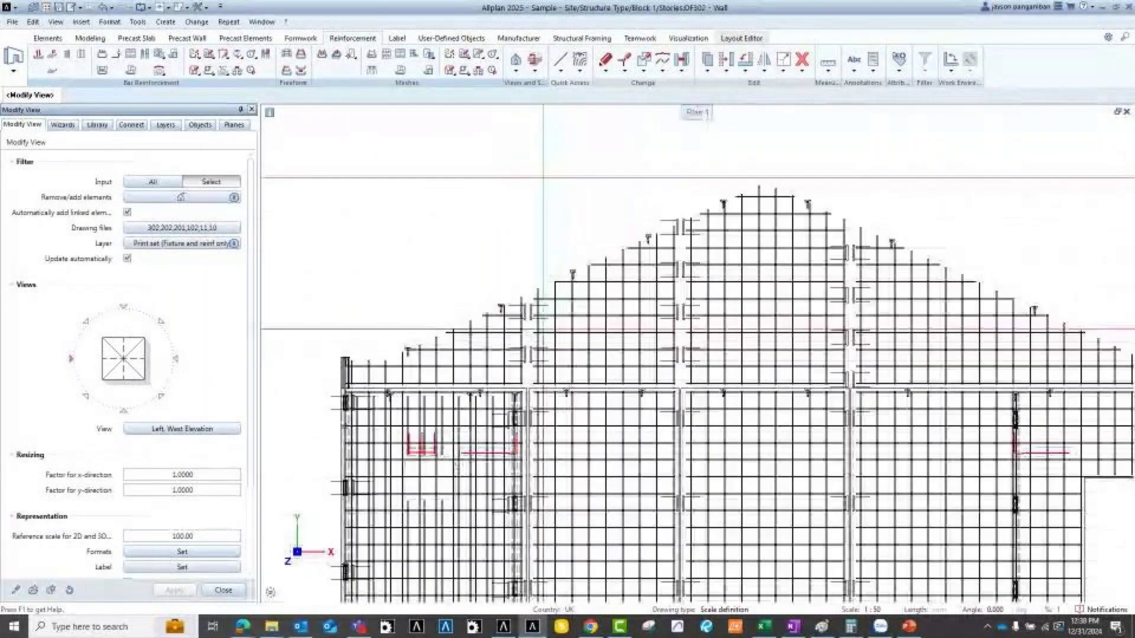
Inspect the fixture and reinforcement elevation, compare it with the foundation reinforcement beneath the precast-only elevation, and end the view modification.
scroll(521, 407, "up", 3)
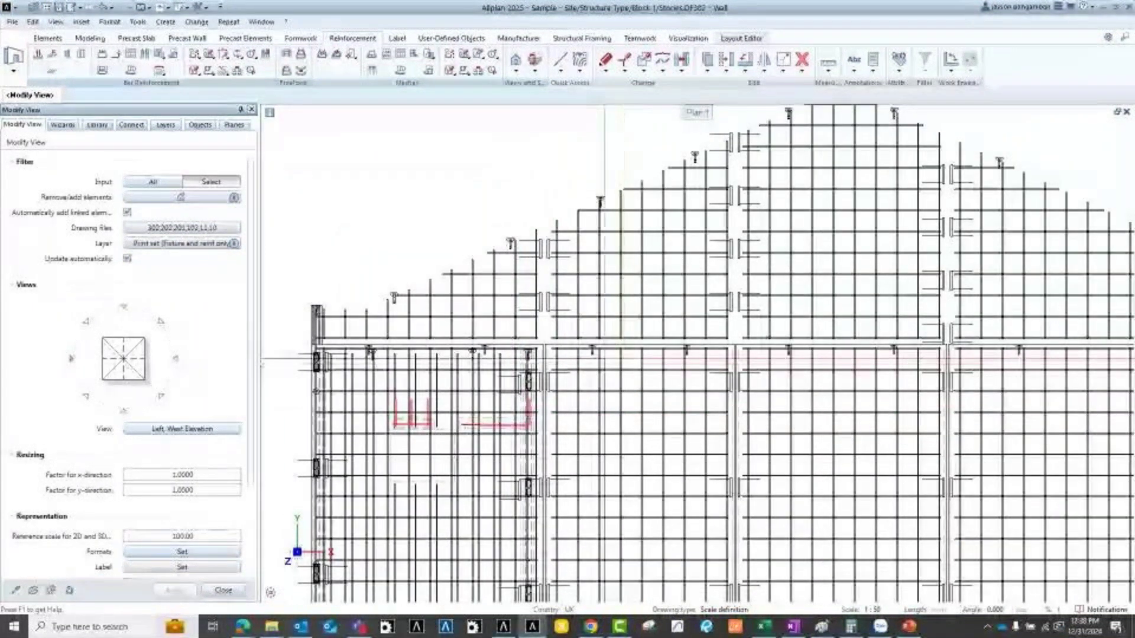
scroll(609, 314, "down", 3)
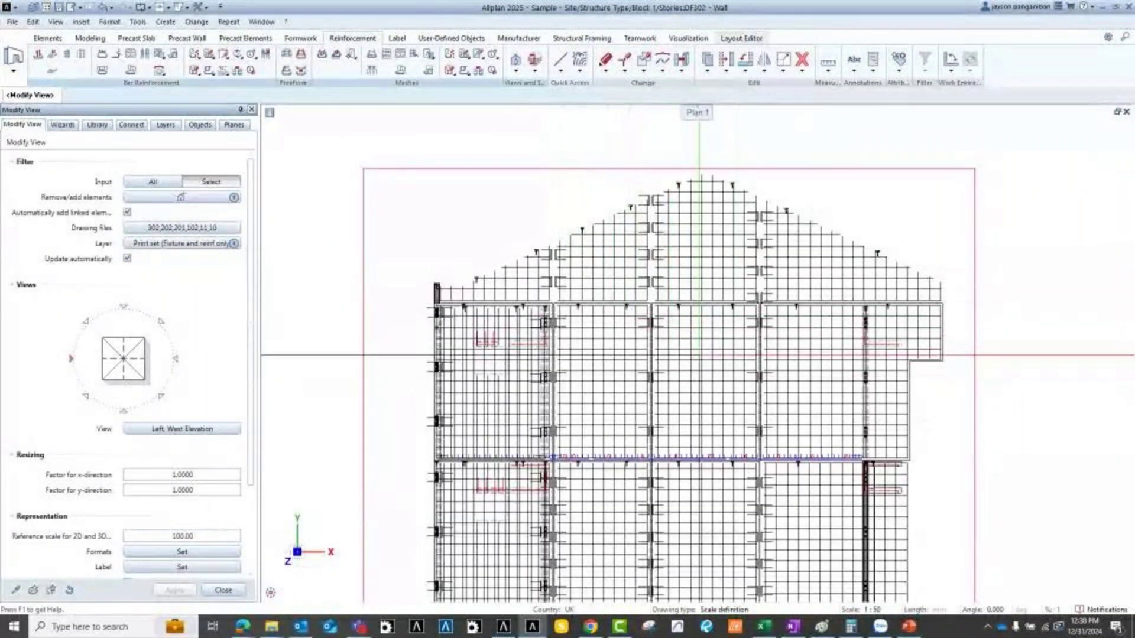
scroll(675, 361, "down", 2)
middle_click_drag(679, 478, 431, 438)
scroll(284, 443, "up", 3)
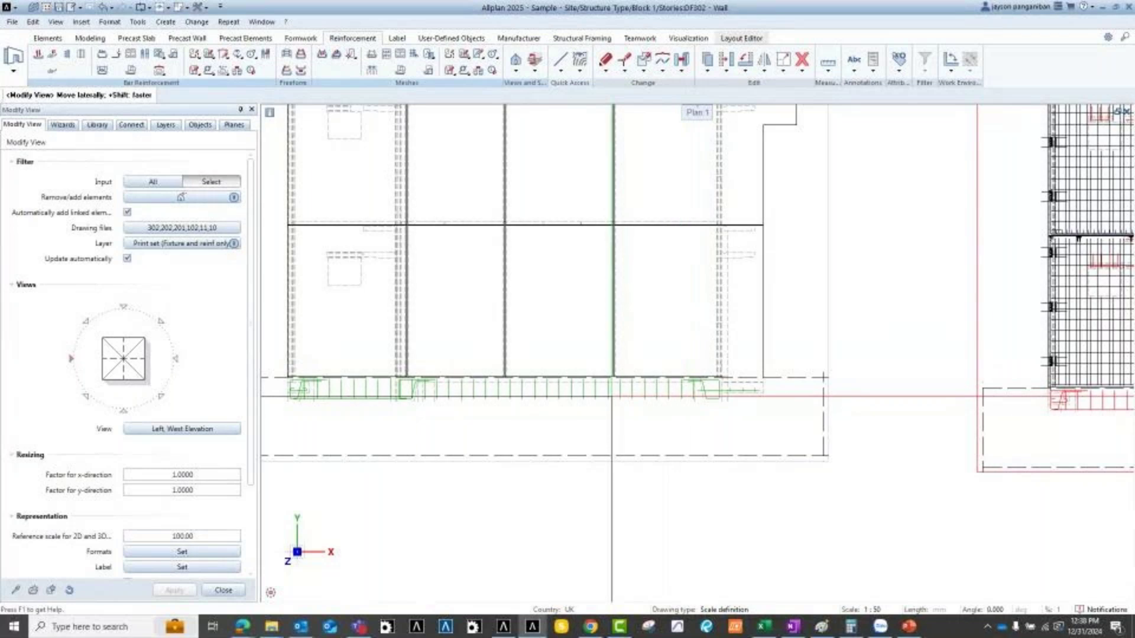
scroll(507, 427, "up", 2)
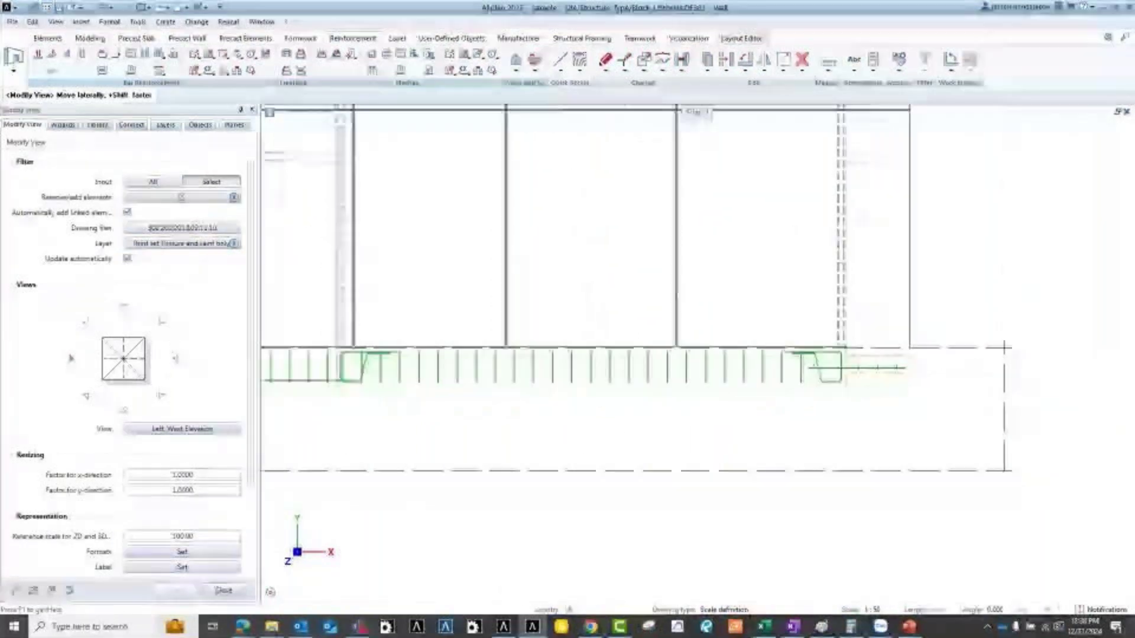
left_click(222, 590)
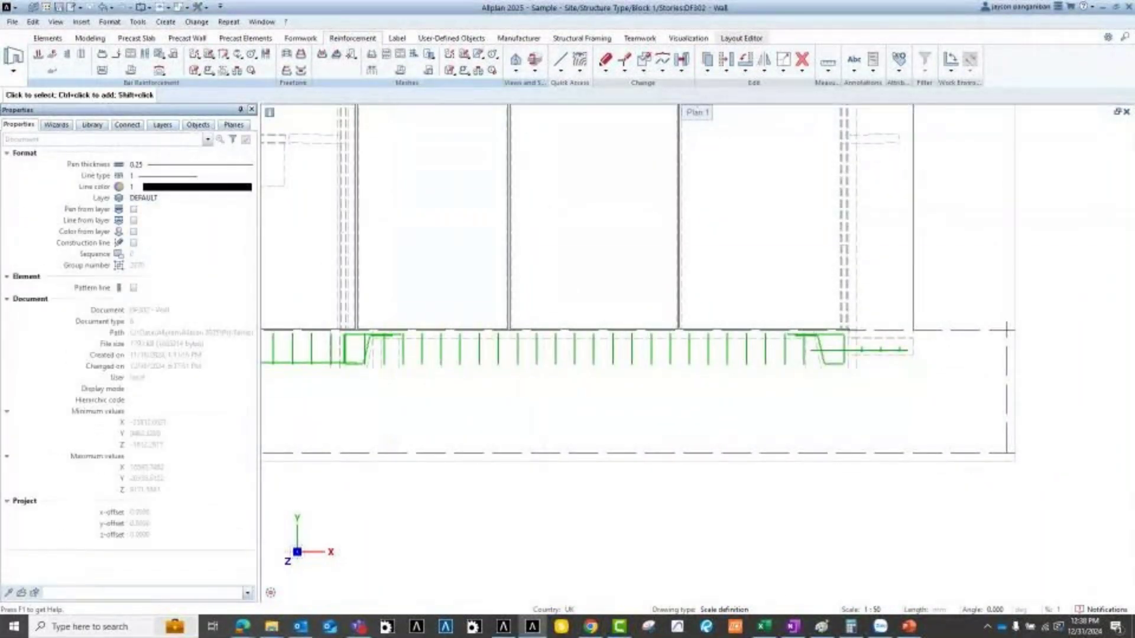
Open the format property modification for the foundation reinforcement at the base of the precast-only elevation.
scroll(540, 355, "down", 2)
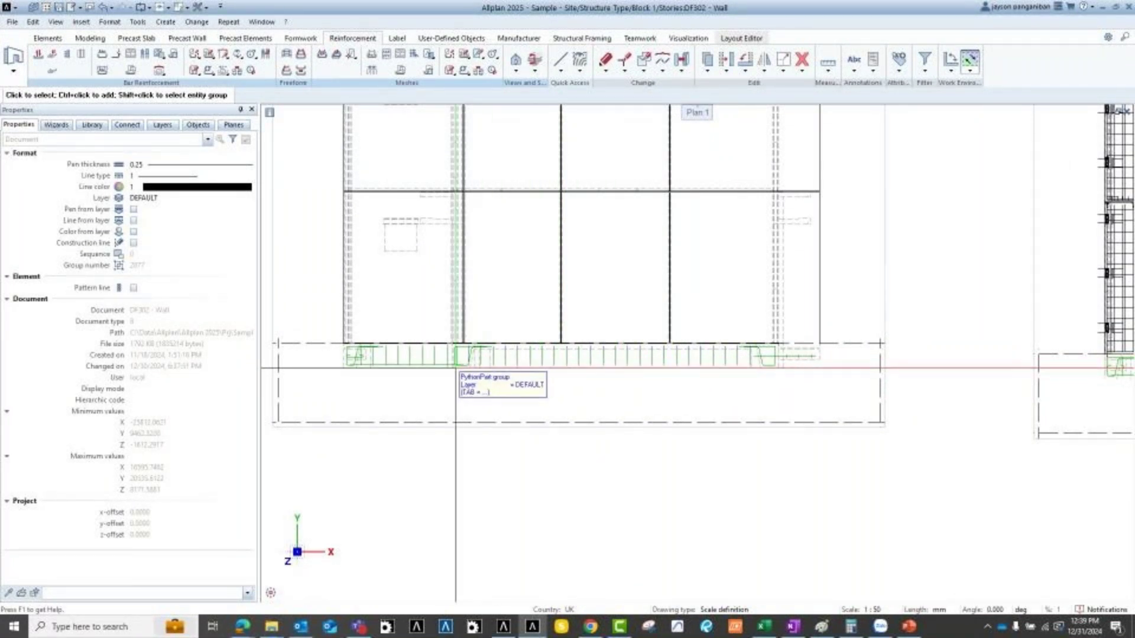
middle_click_drag(411, 374, 437, 332)
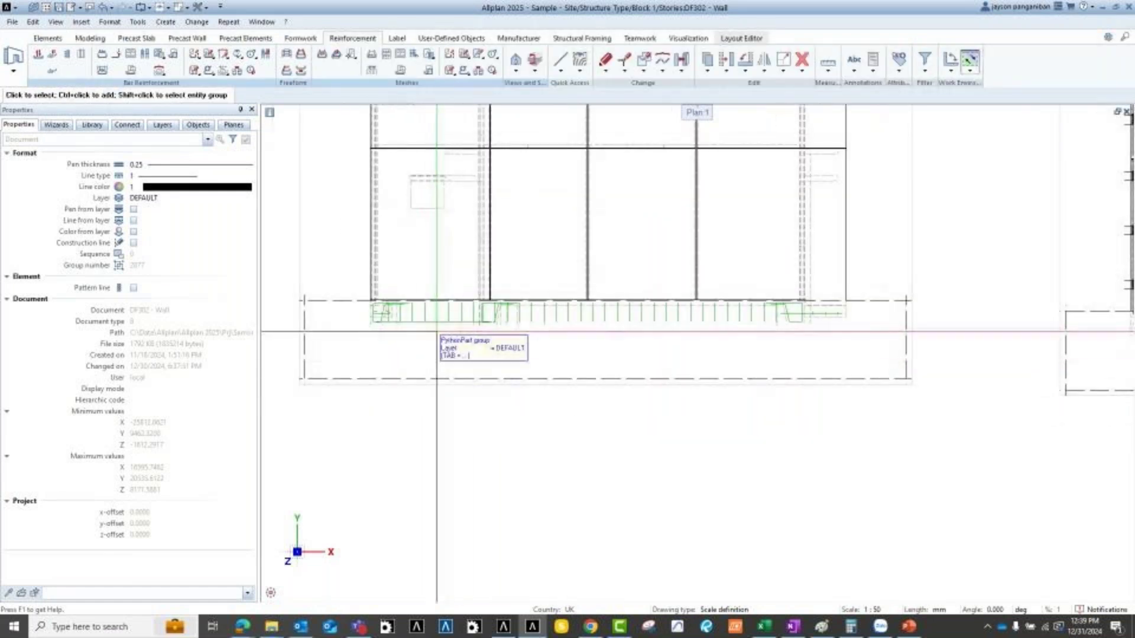
double_click(430, 325)
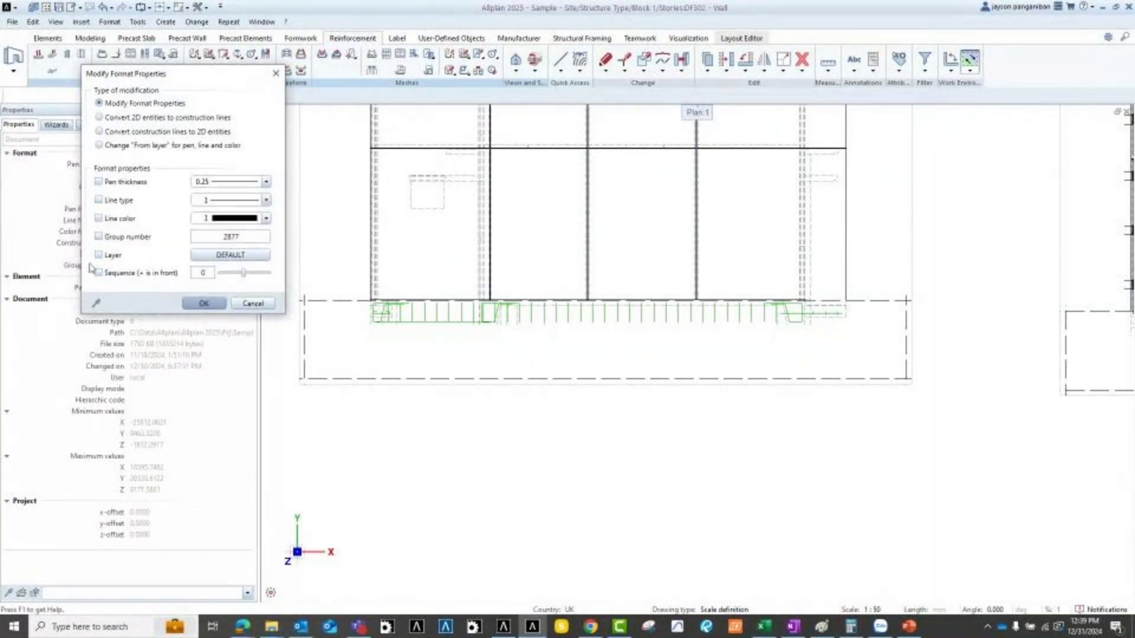
Set up a format modification that changes only the layer, choosing BR_GEN from the Engineering bar reinforcement layers.
left_click(99, 255)
left_click(230, 256)
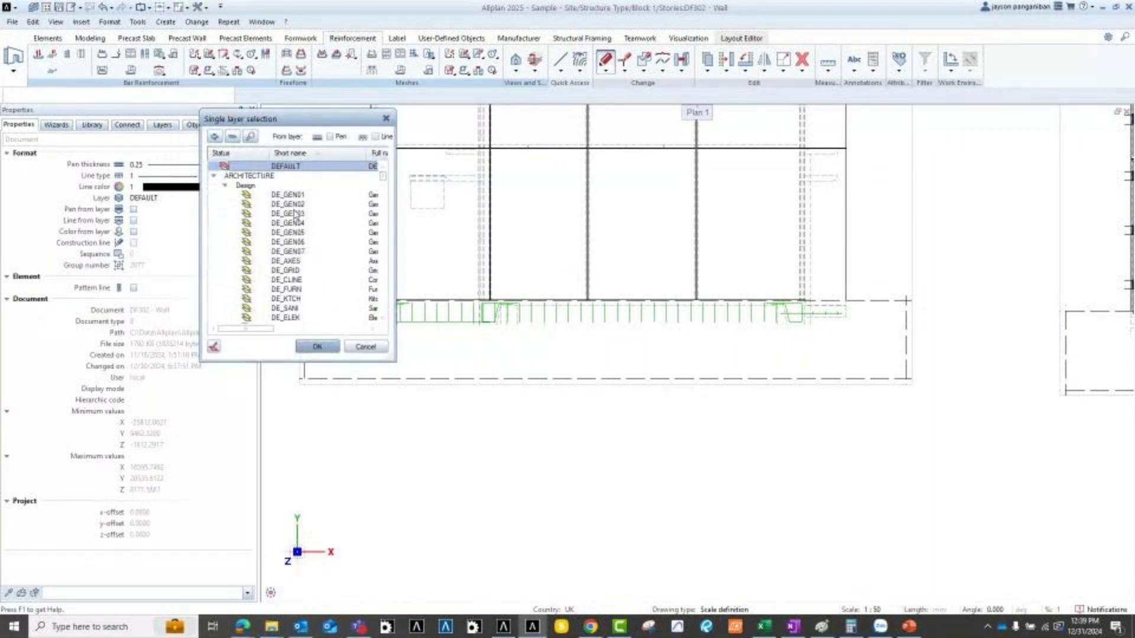
left_click(234, 137)
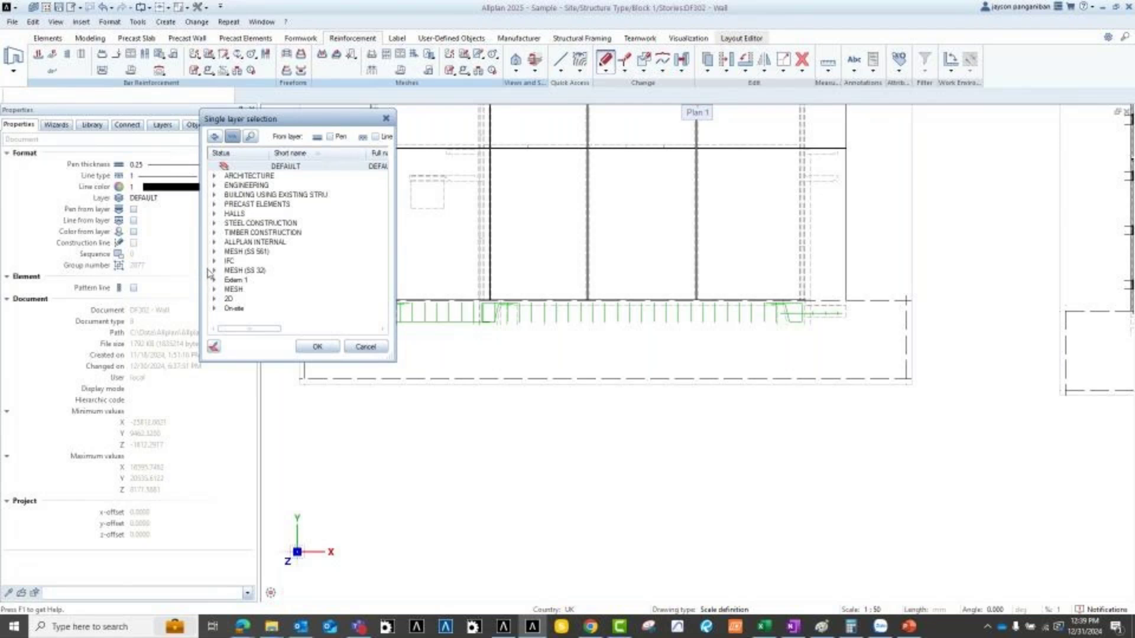
left_click(214, 186)
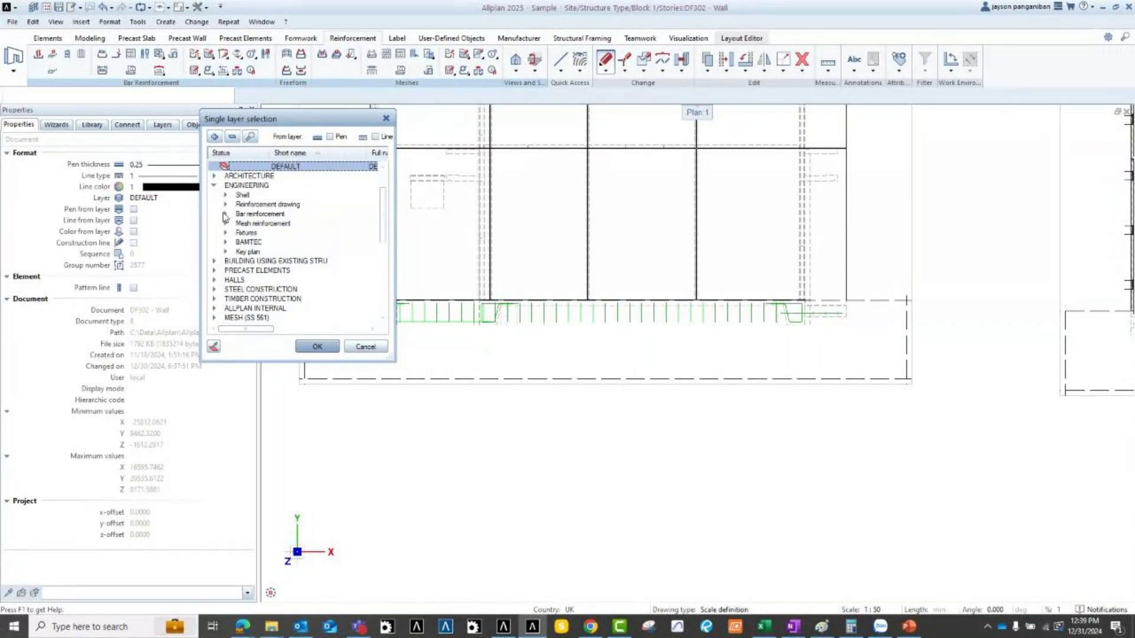
left_click(224, 215)
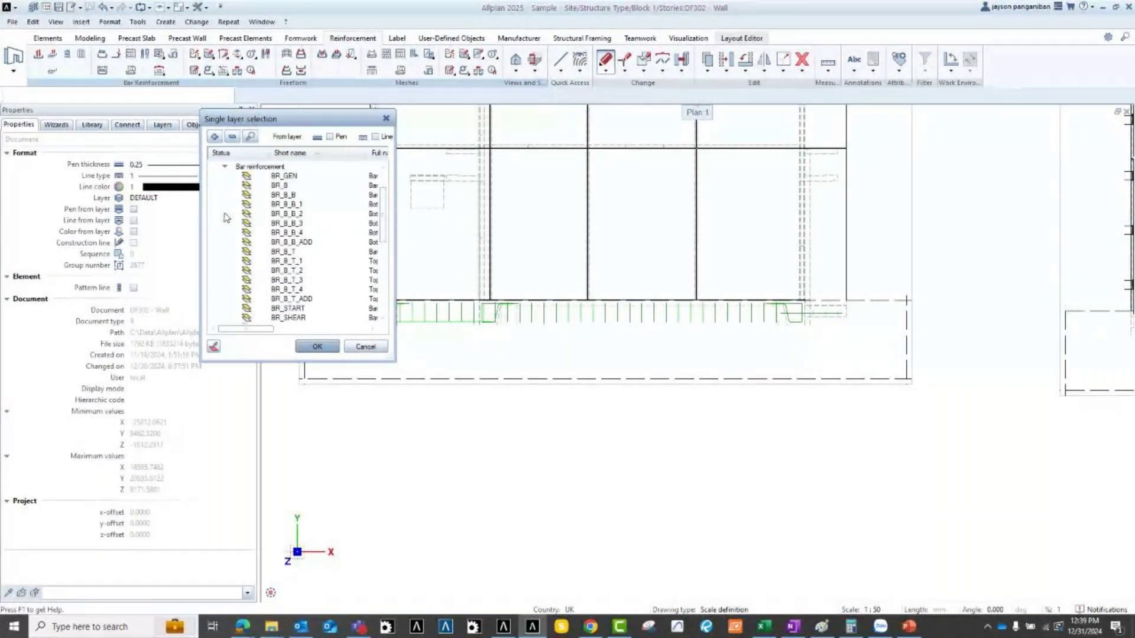
scroll(278, 270, "down", 2)
scroll(278, 271, "down", 2)
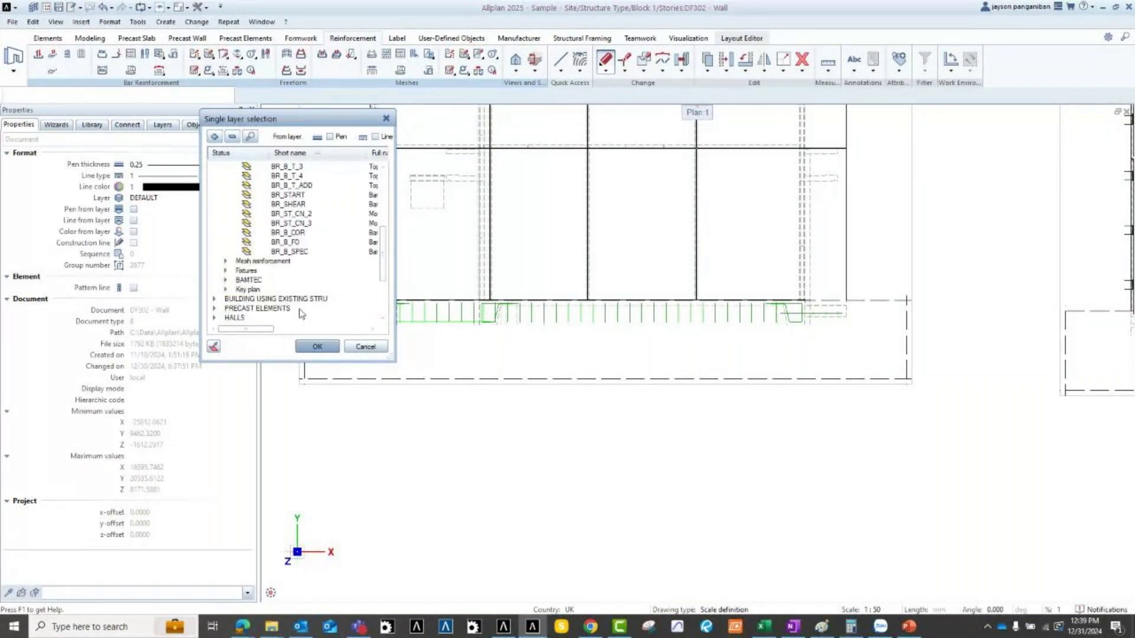
scroll(298, 310, "up", 6)
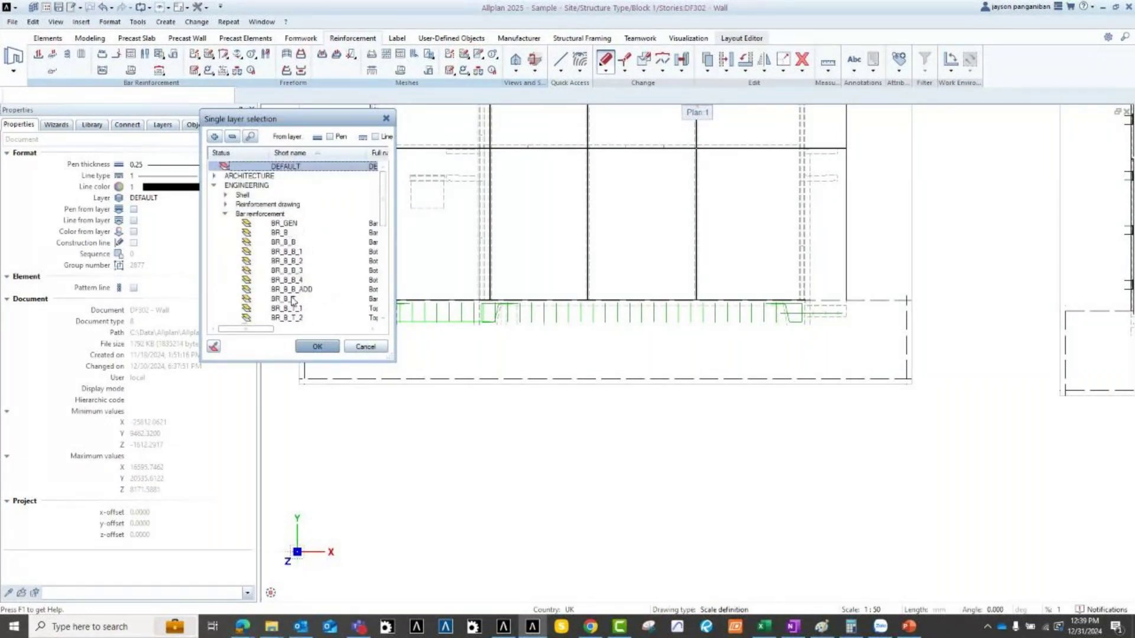
left_click(281, 224)
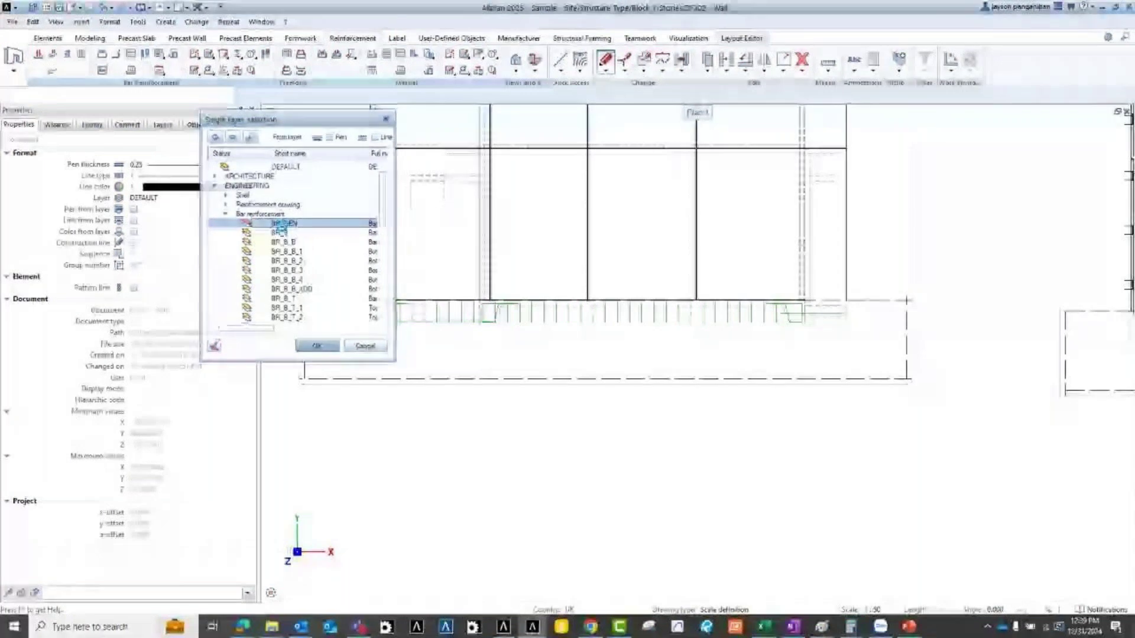
left_click(318, 347)
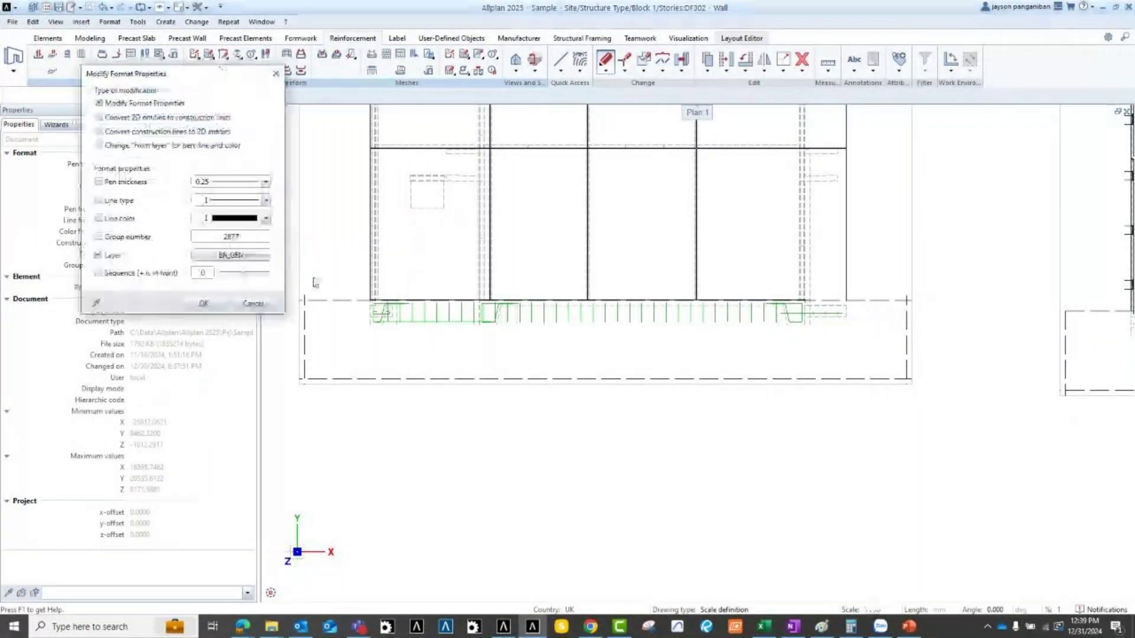
left_click(216, 307)
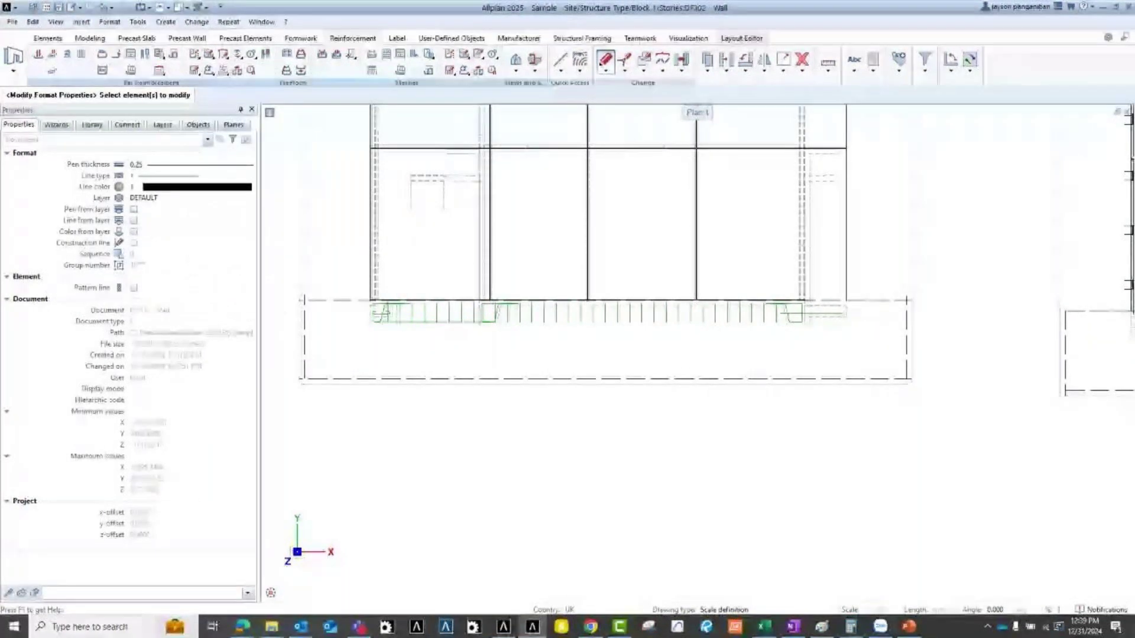
Apply the layer change to the footing reinforcement below the wall, filtering the selection to bars of 10 mm diameter.
mouse_move(348, 296)
left_mouse_down()
mouse_move(489, 337)
mouse_move(735, 343)
mouse_move(357, 291)
left_mouse_up()
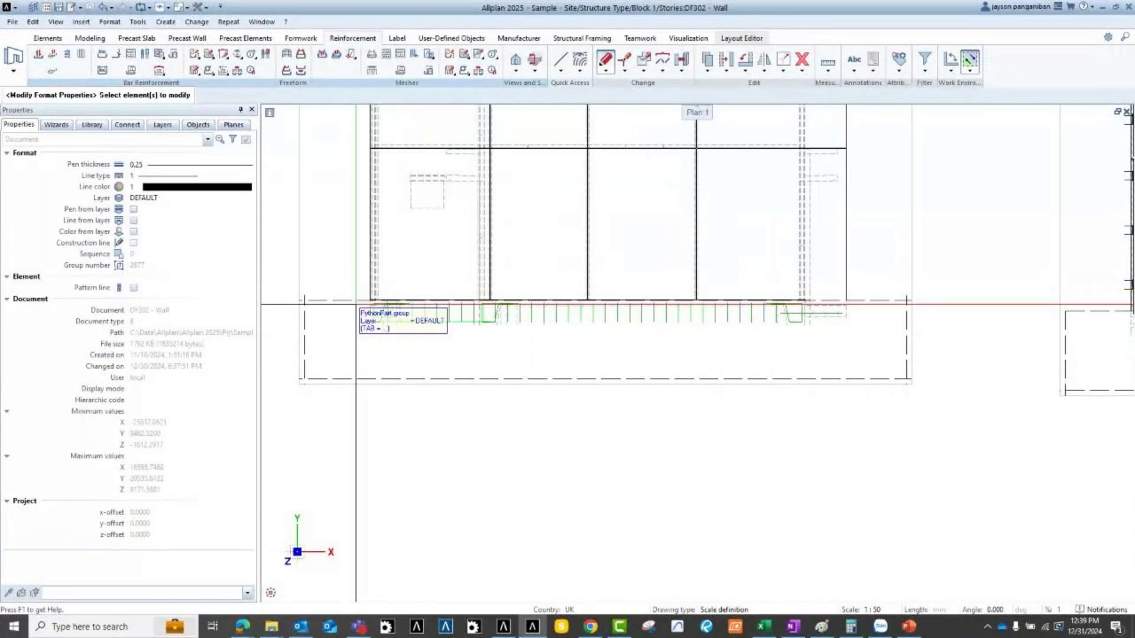
left_click(929, 74)
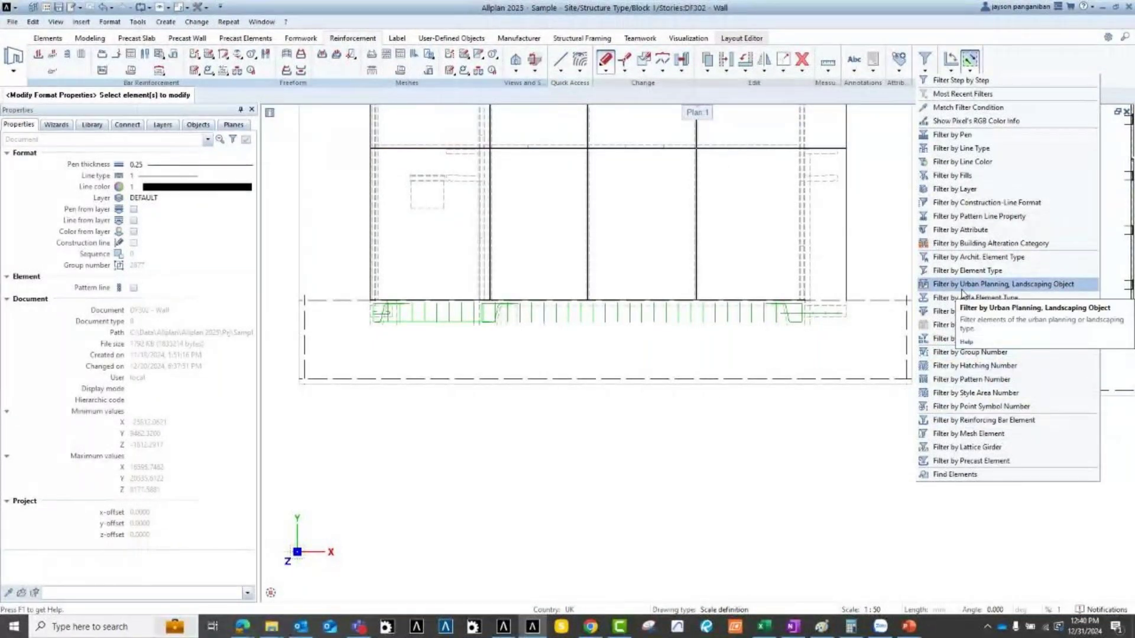
left_click(978, 421)
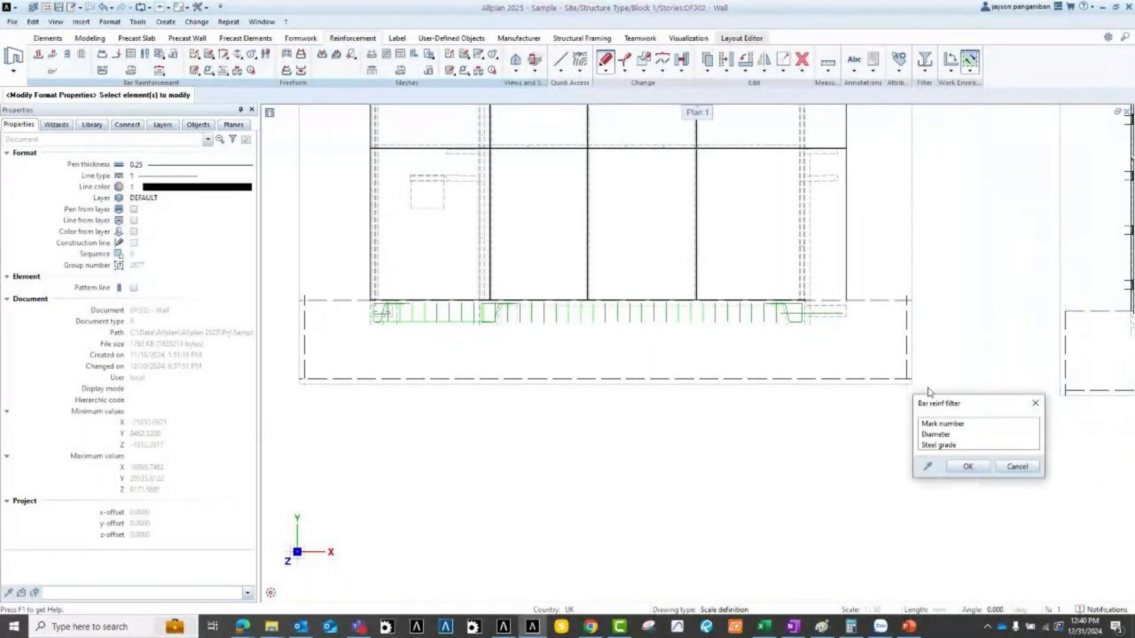
left_click(947, 440)
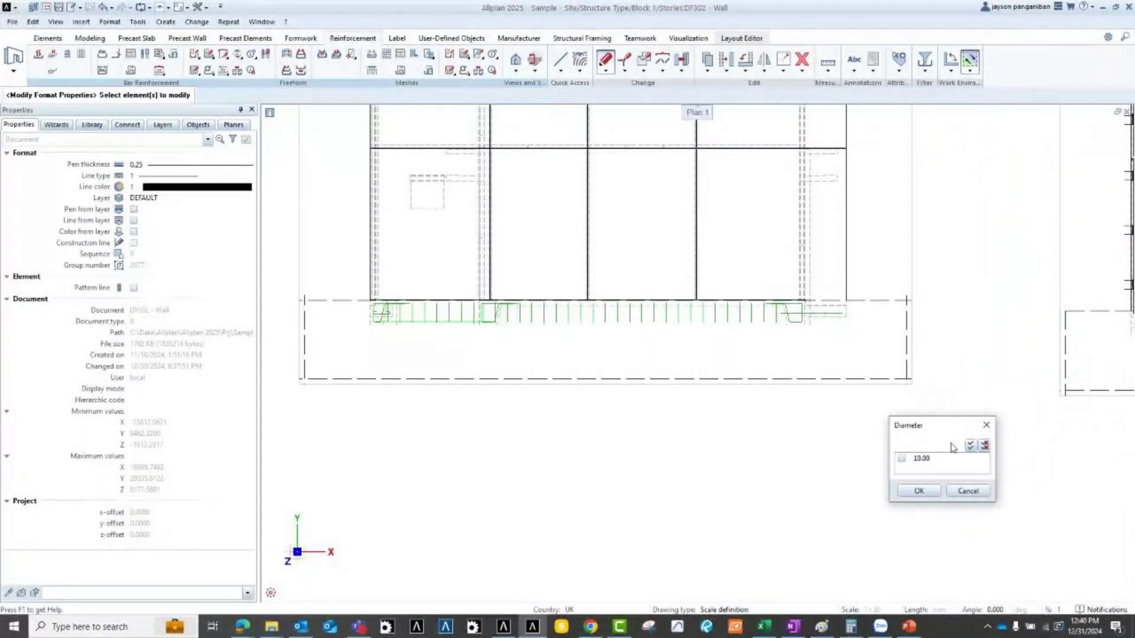
left_click(918, 492)
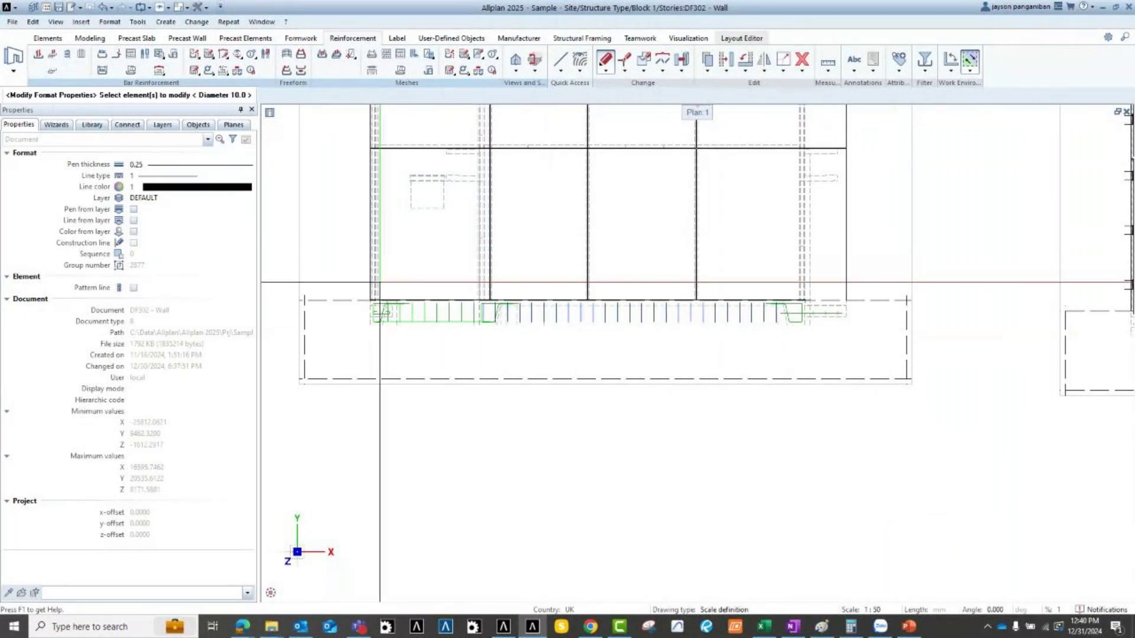
left_click_drag(350, 291, 524, 317)
middle_click_drag(488, 338, 607, 340)
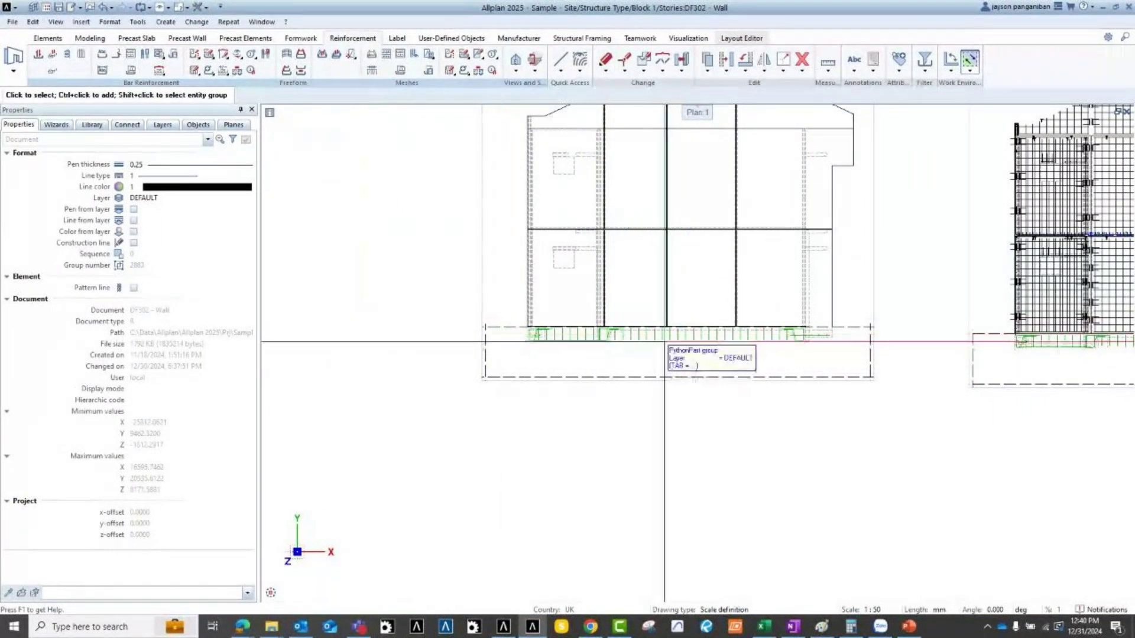
Hide the BR_GEN layer in the Precast only print set and apply the change.
scroll(667, 336, "up", 2)
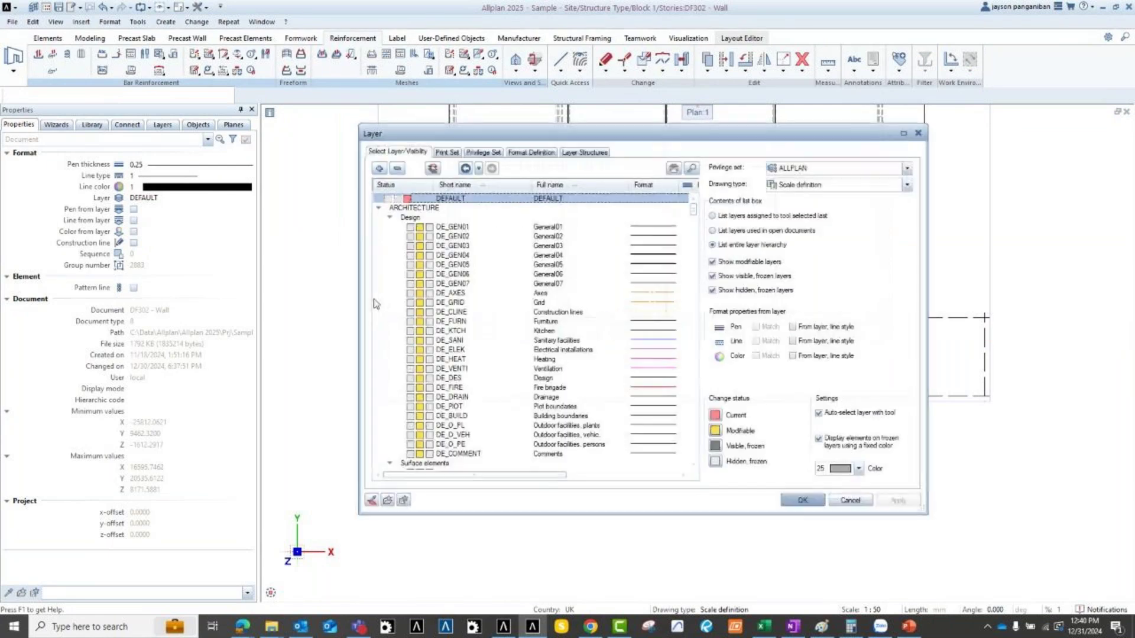
left_click(448, 154)
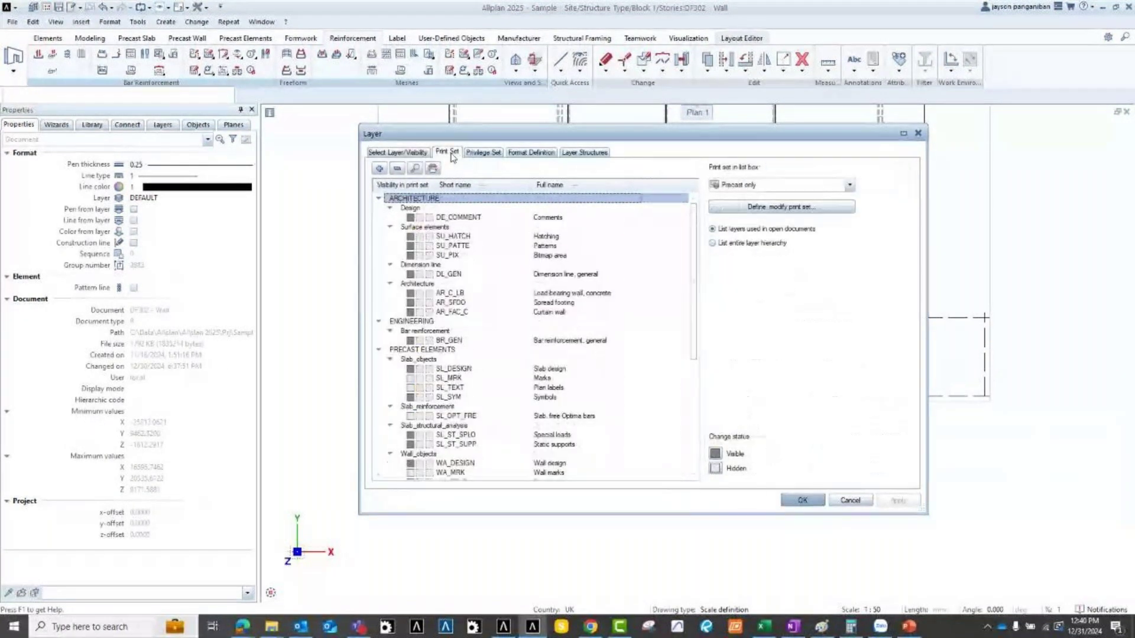
left_click(803, 185)
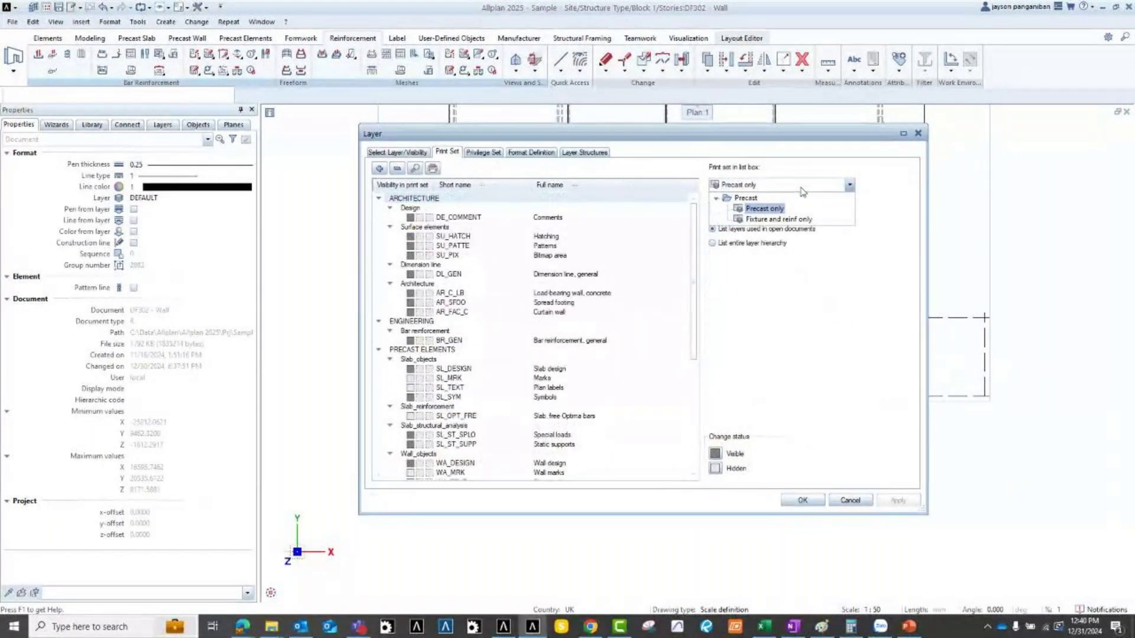
left_click(763, 210)
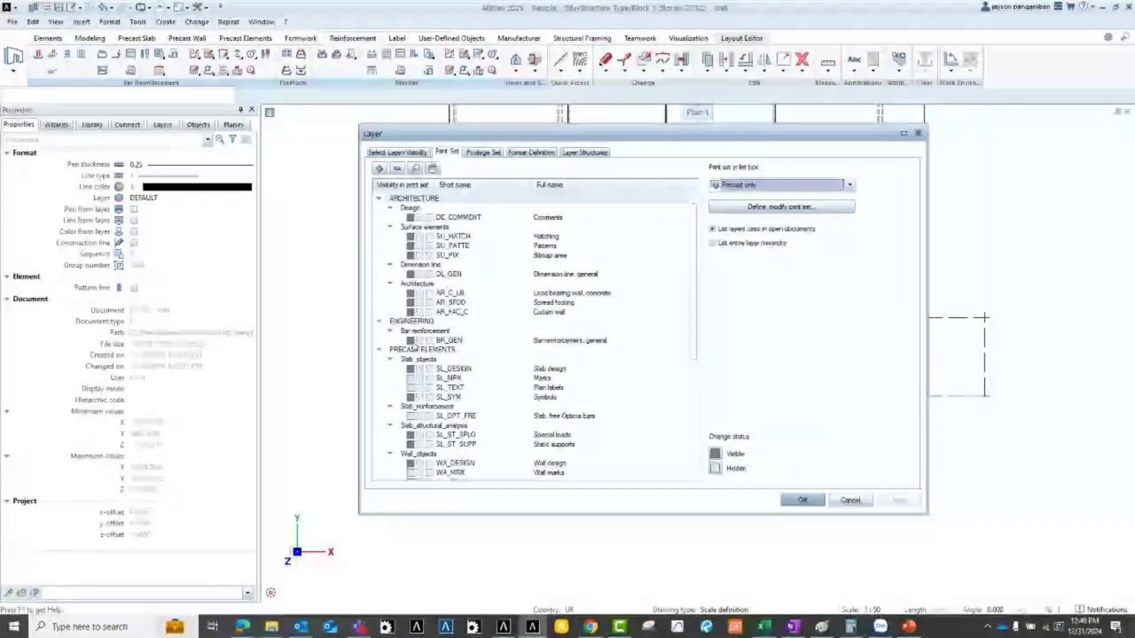
left_click(411, 342)
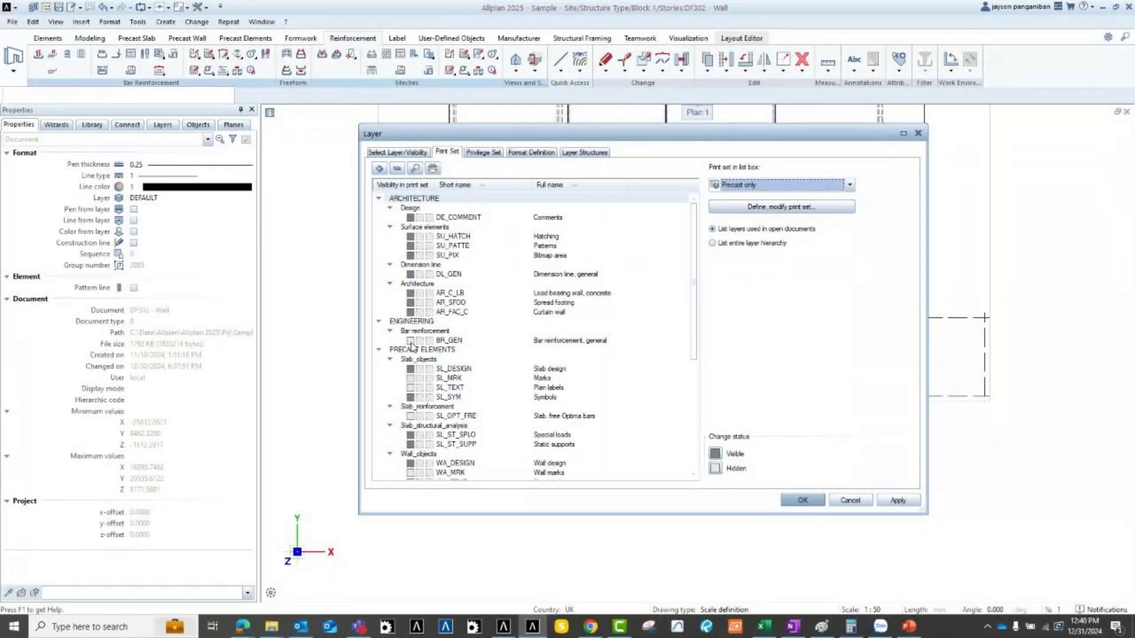
left_click(898, 501)
left_click(804, 502)
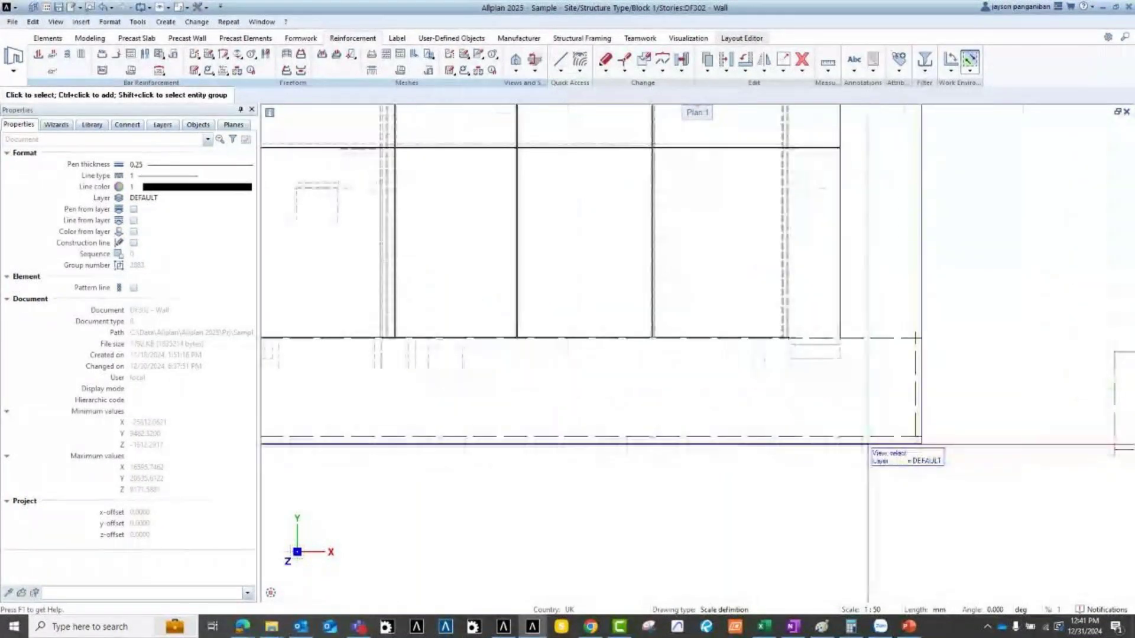
Check the BR_GEN status in the west elevation view's layer filter, which uses the Precast only print set.
scroll(879, 429, "down", 1)
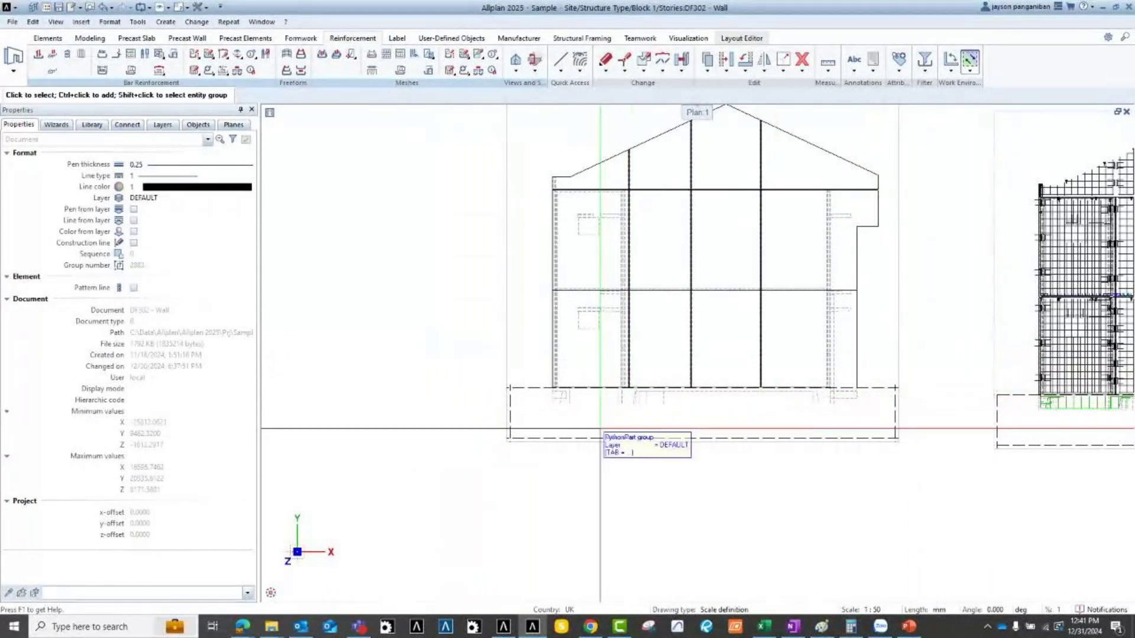
left_click(509, 212)
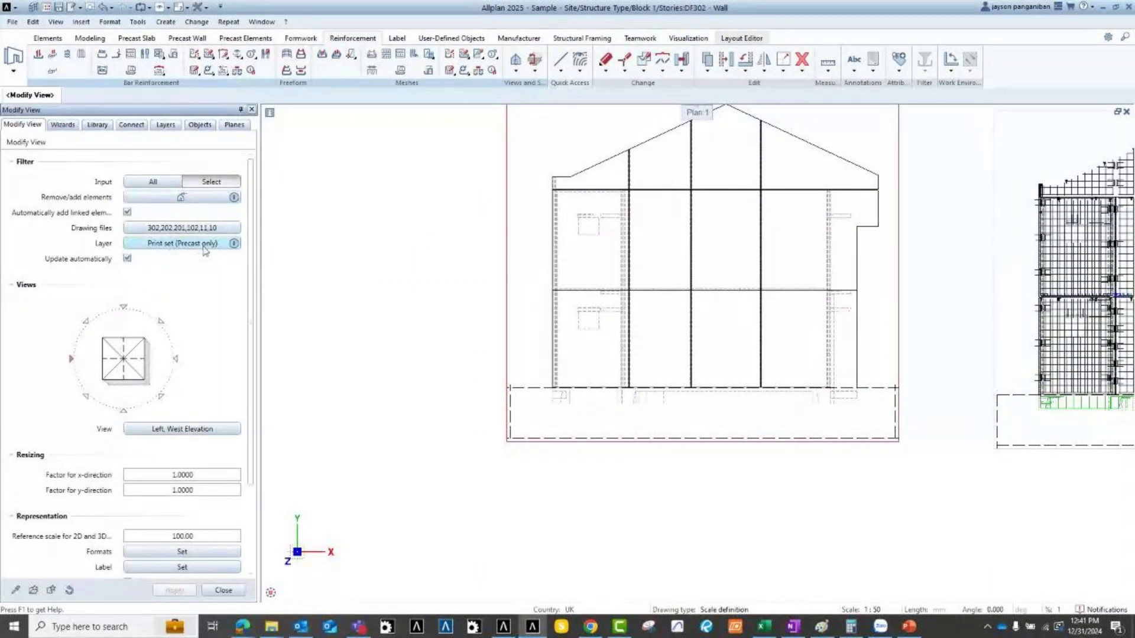
left_click(204, 246)
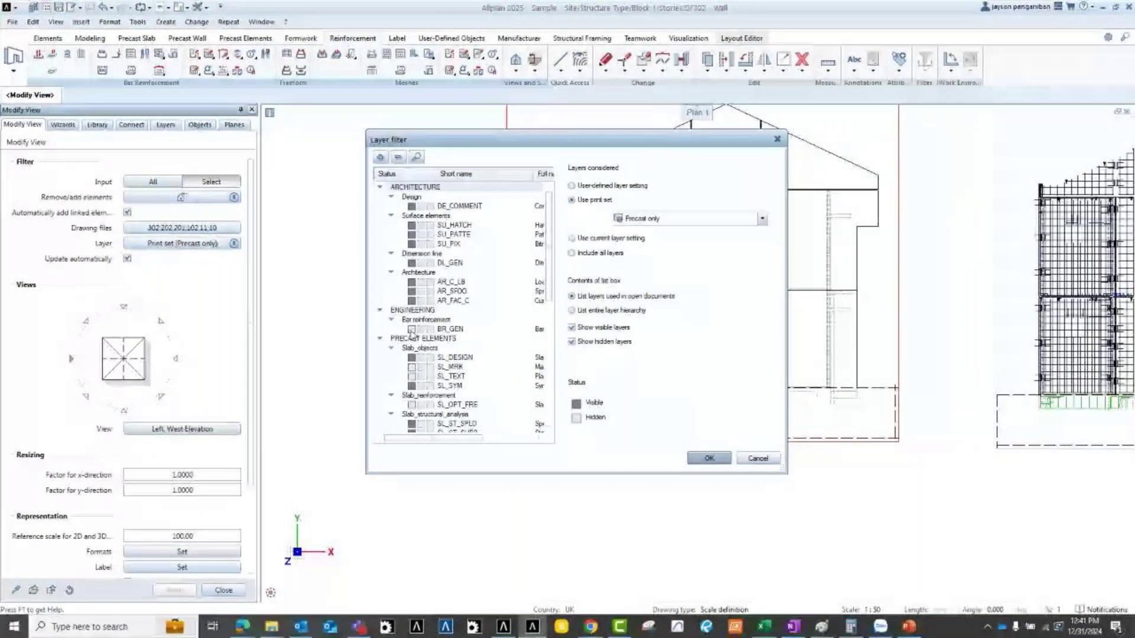
left_click(707, 459)
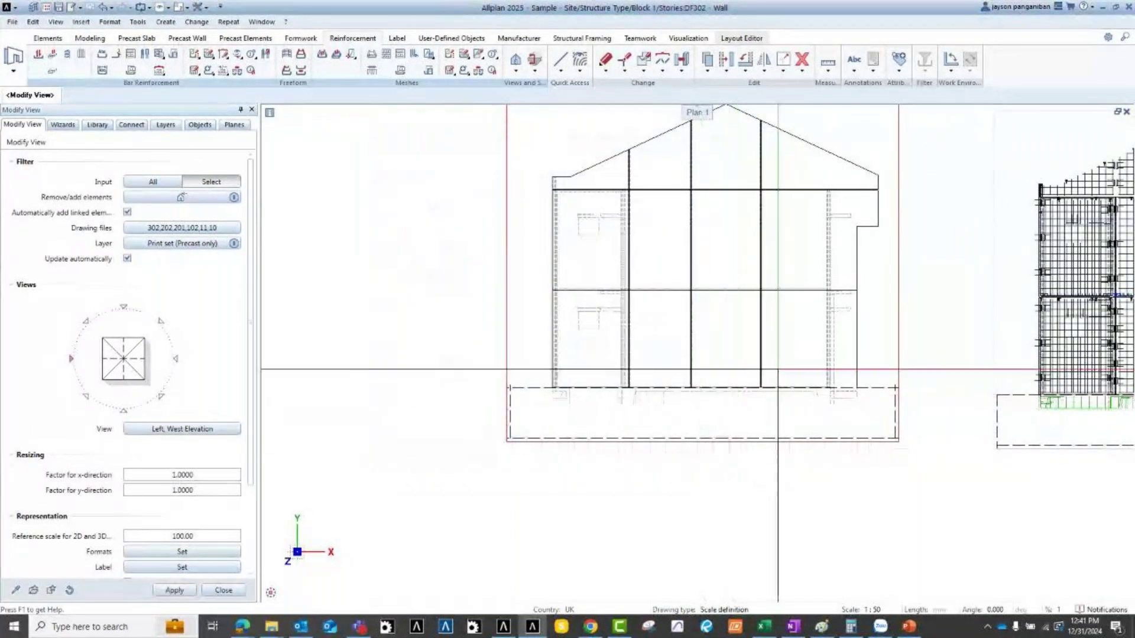
middle_click_drag(703, 466, 640, 413)
scroll(640, 412, "down", 4)
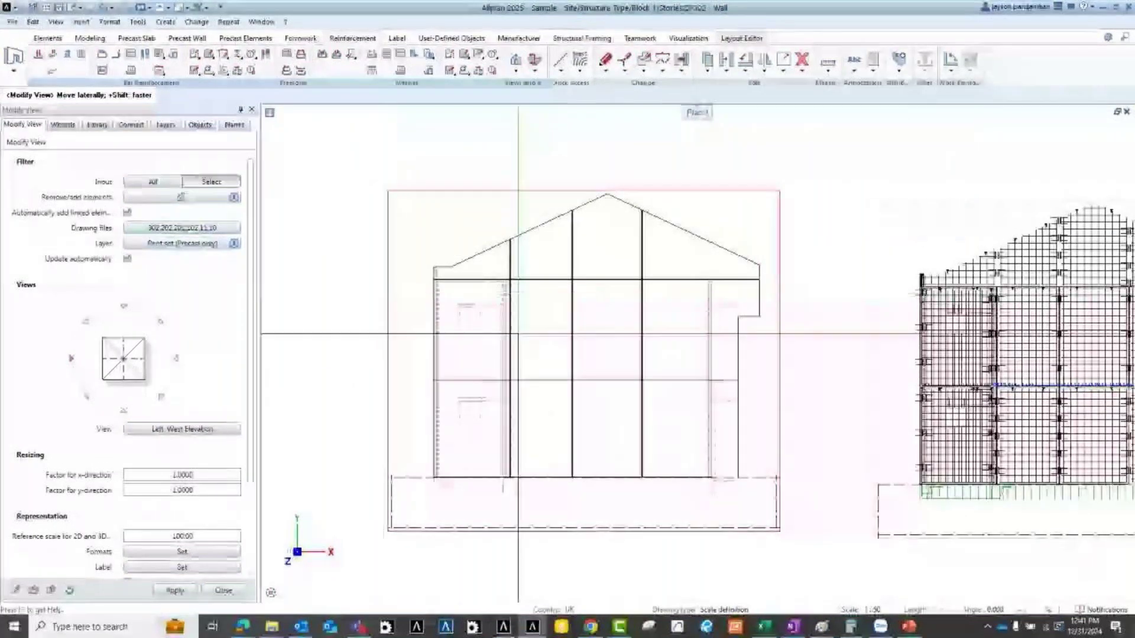
key("Escape")
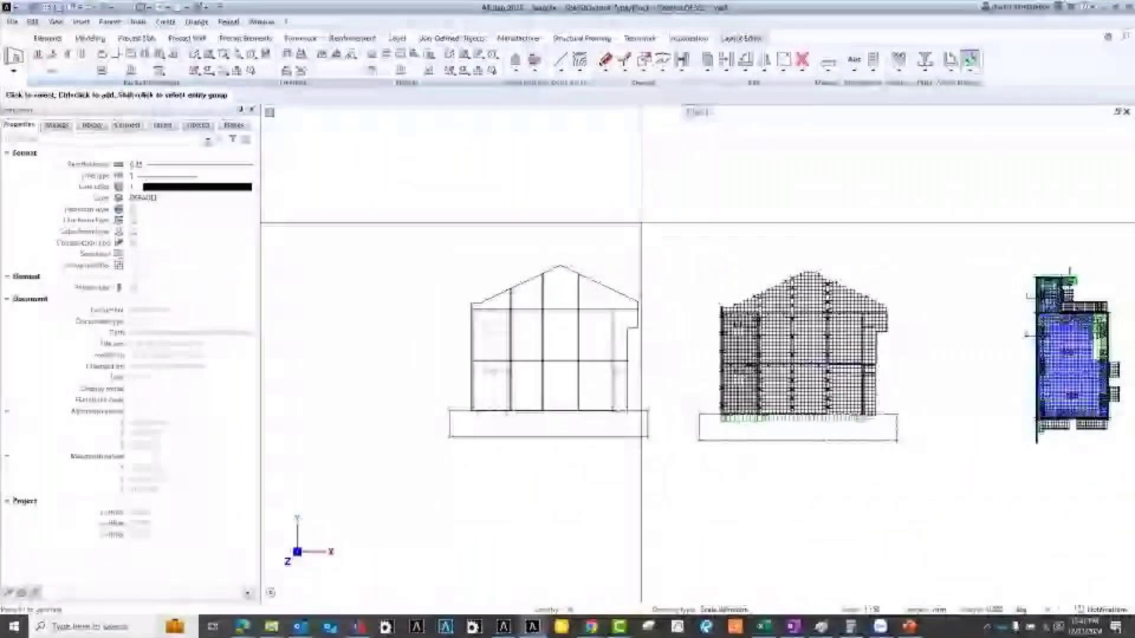
Generate a section from a narrow vertical clipping path through the middle of the west elevation and place it beside that view.
left_click(518, 73)
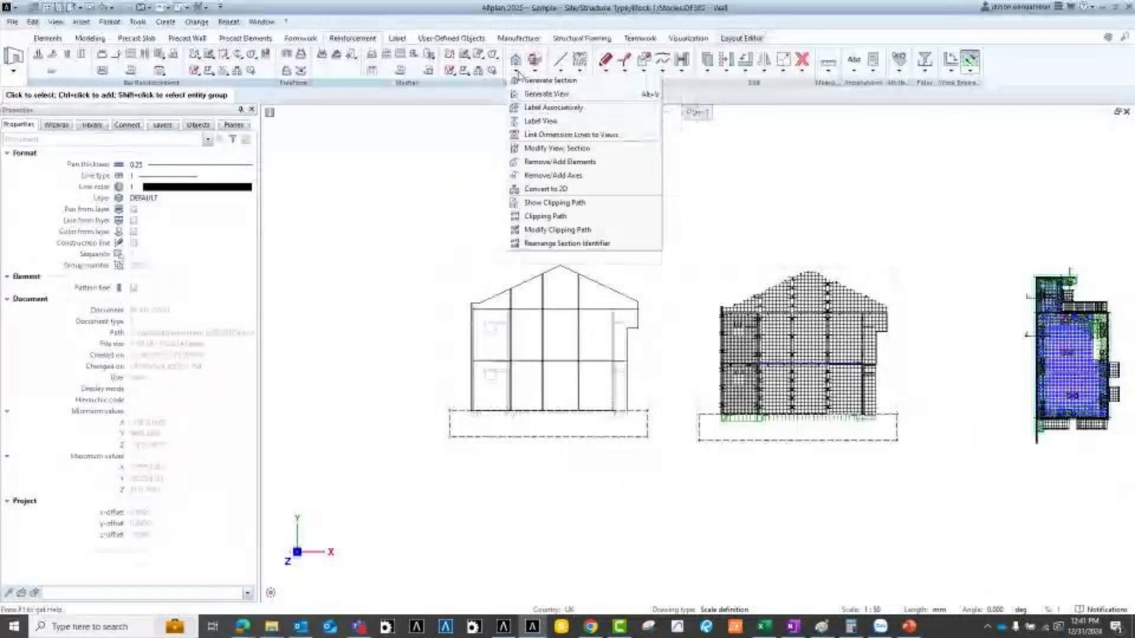
left_click(545, 81)
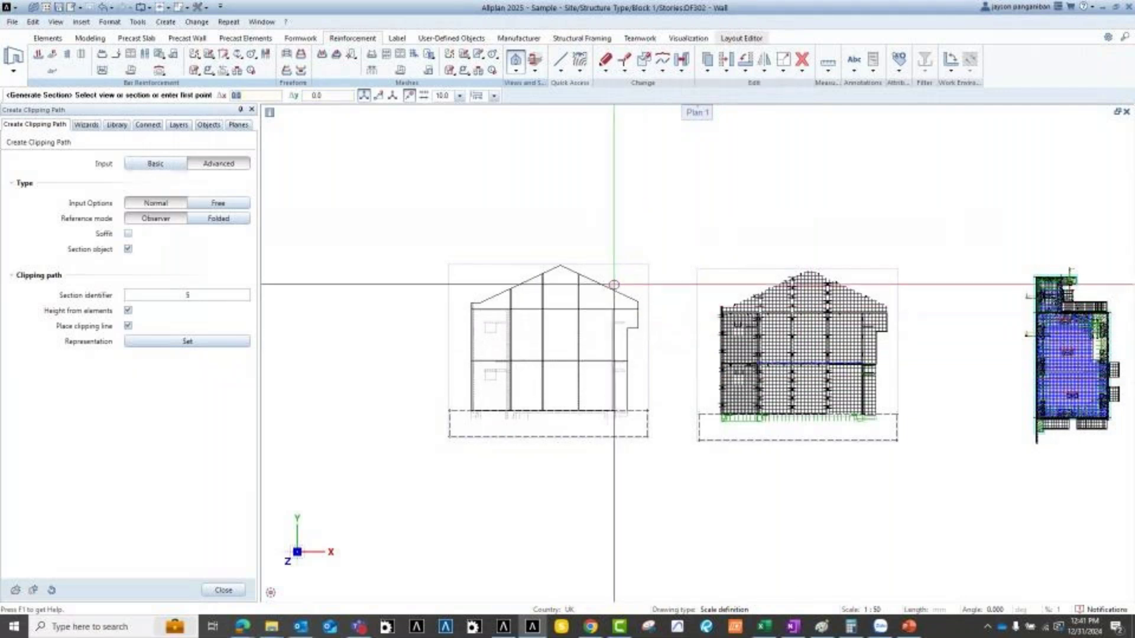
left_click(622, 266)
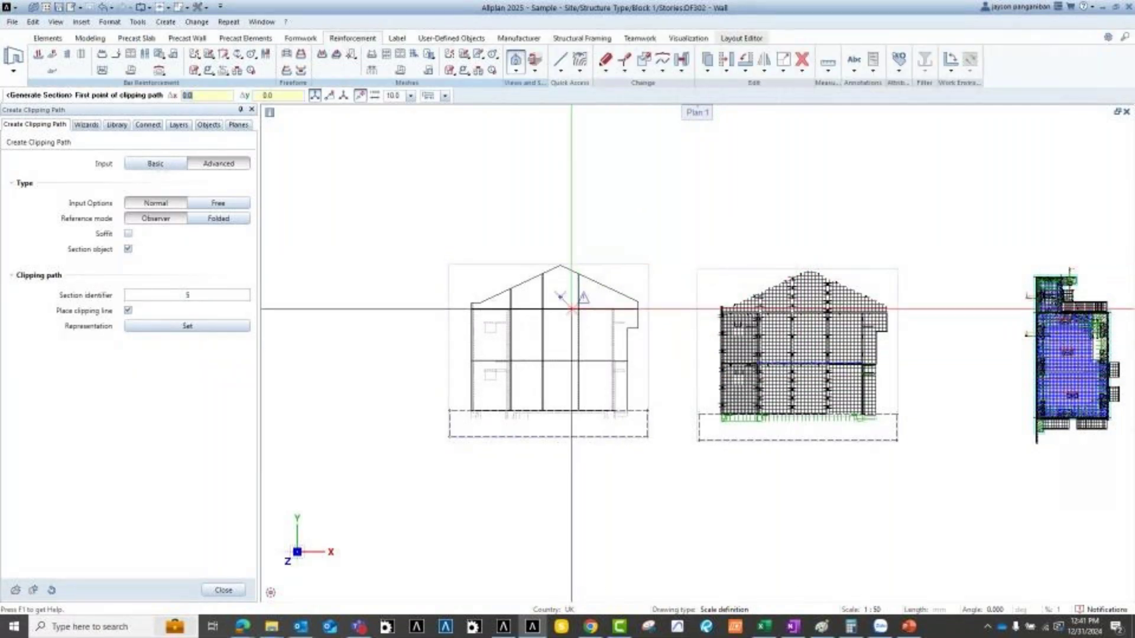
left_click(538, 248)
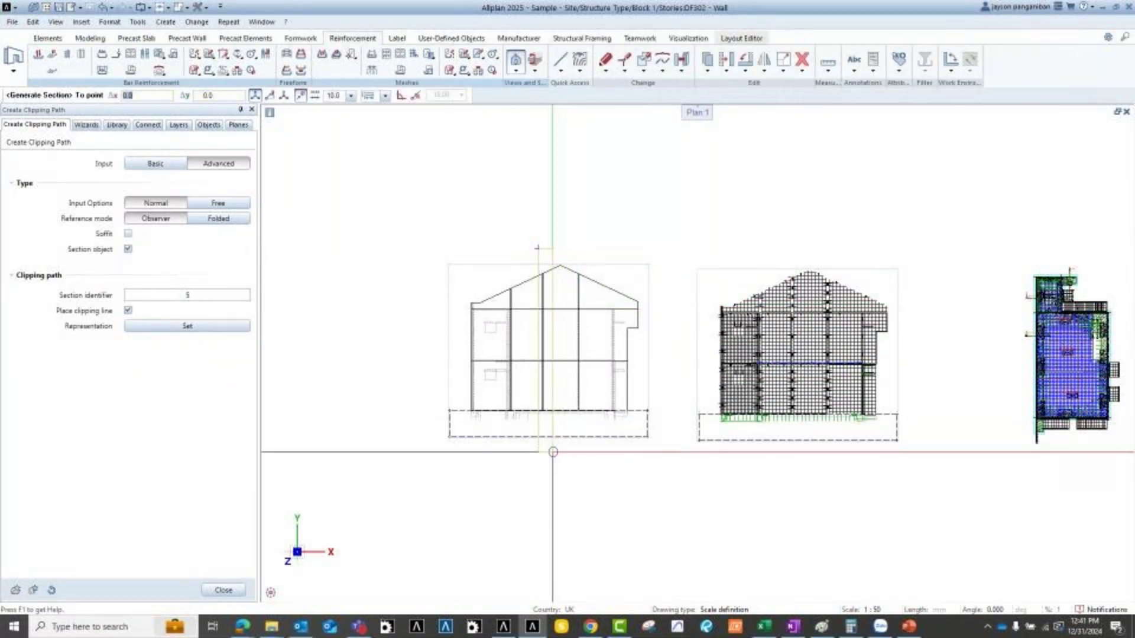
left_click(553, 445)
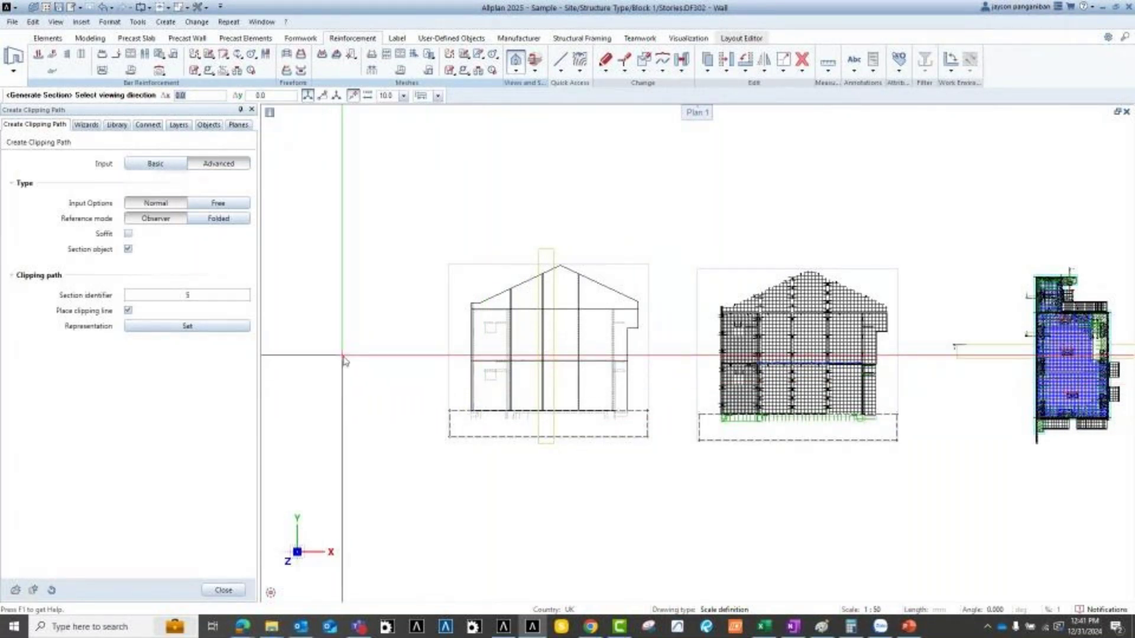
left_click(344, 358)
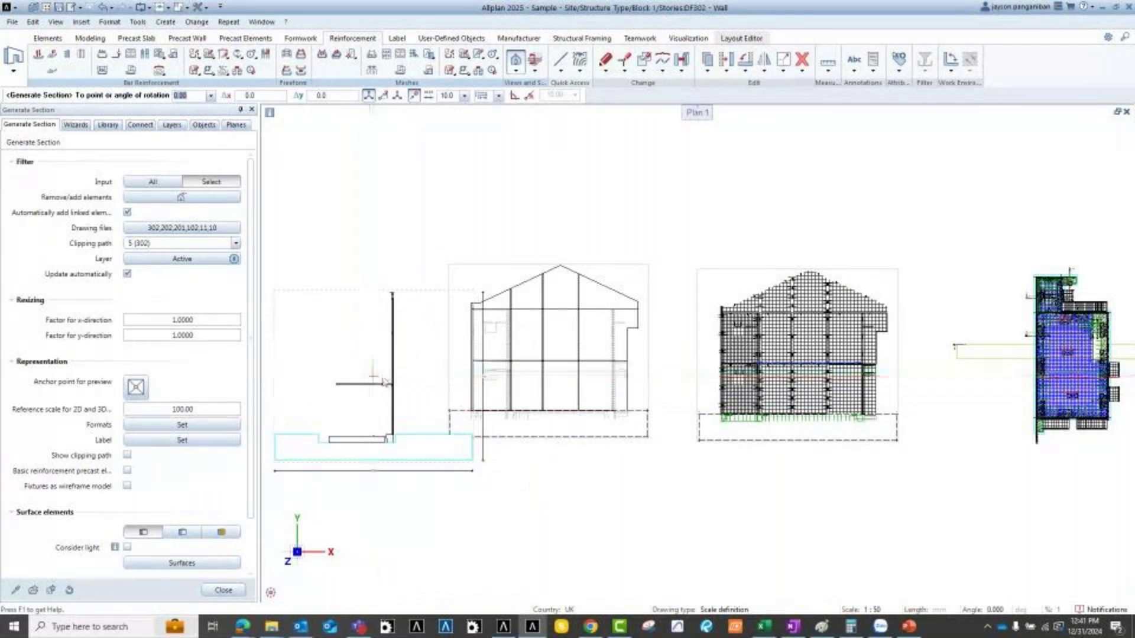
left_click(442, 341)
left_click(441, 341)
scroll(451, 380, "up", 4)
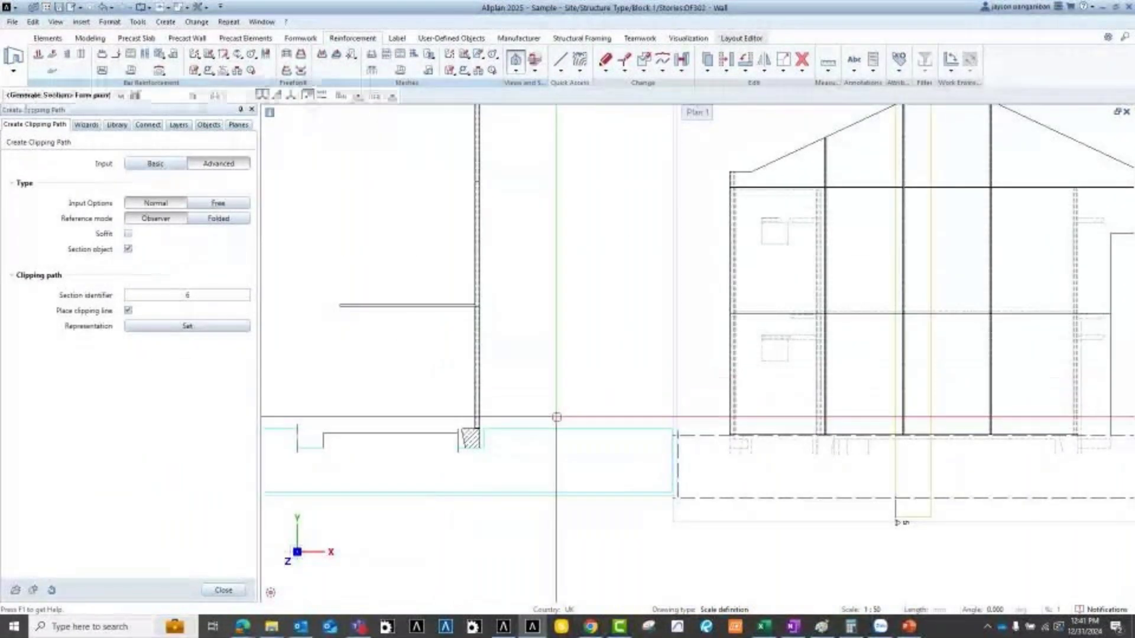
scroll(509, 395, "down", 2)
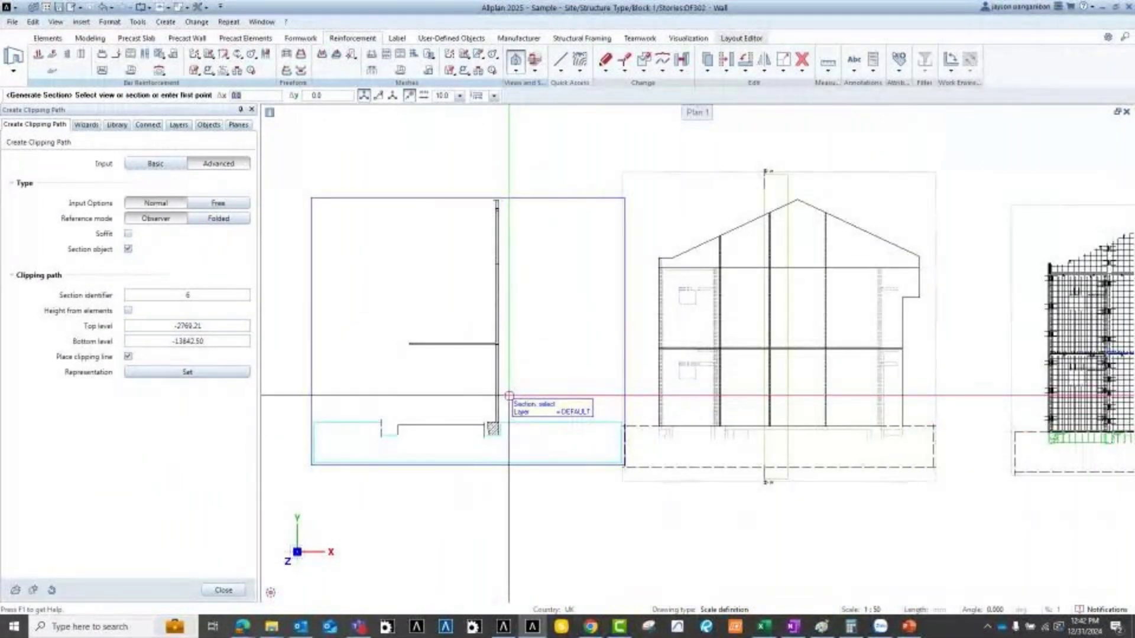
Finish the section generation and set the west elevation view's filter input to All elements.
left_click(509, 395)
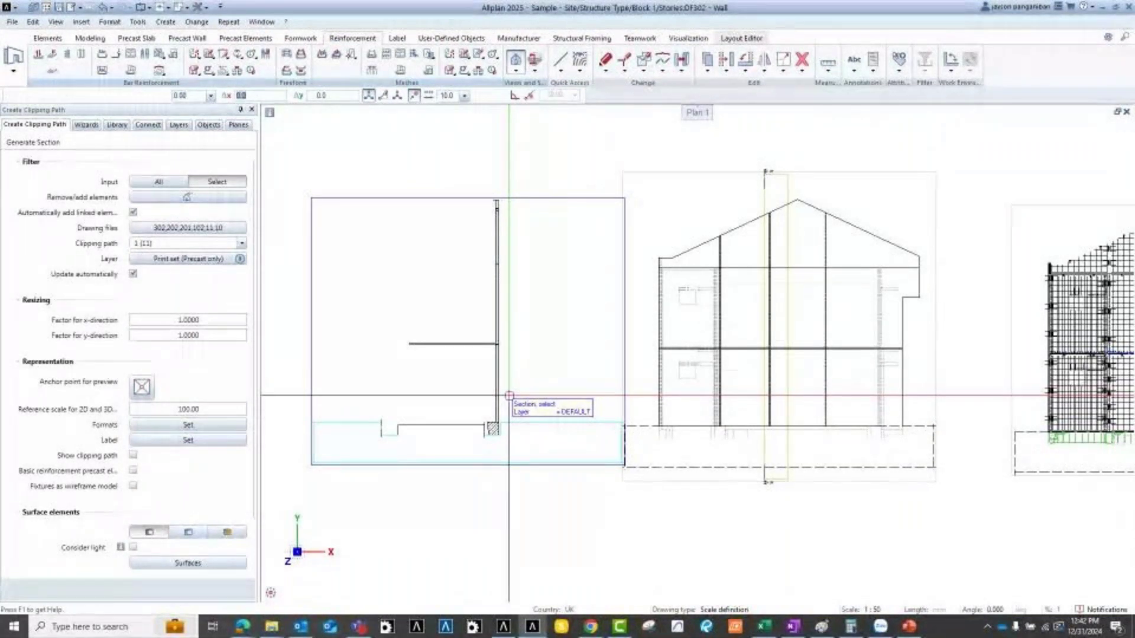
scroll(509, 395, "down", 3)
key("Escape")
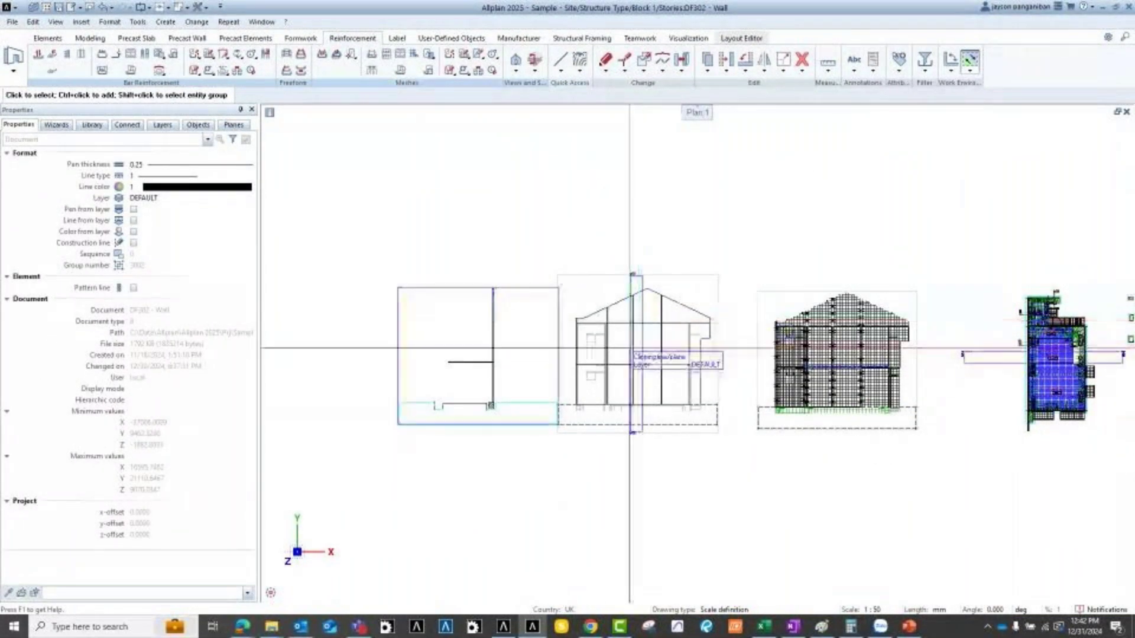
left_click(701, 277)
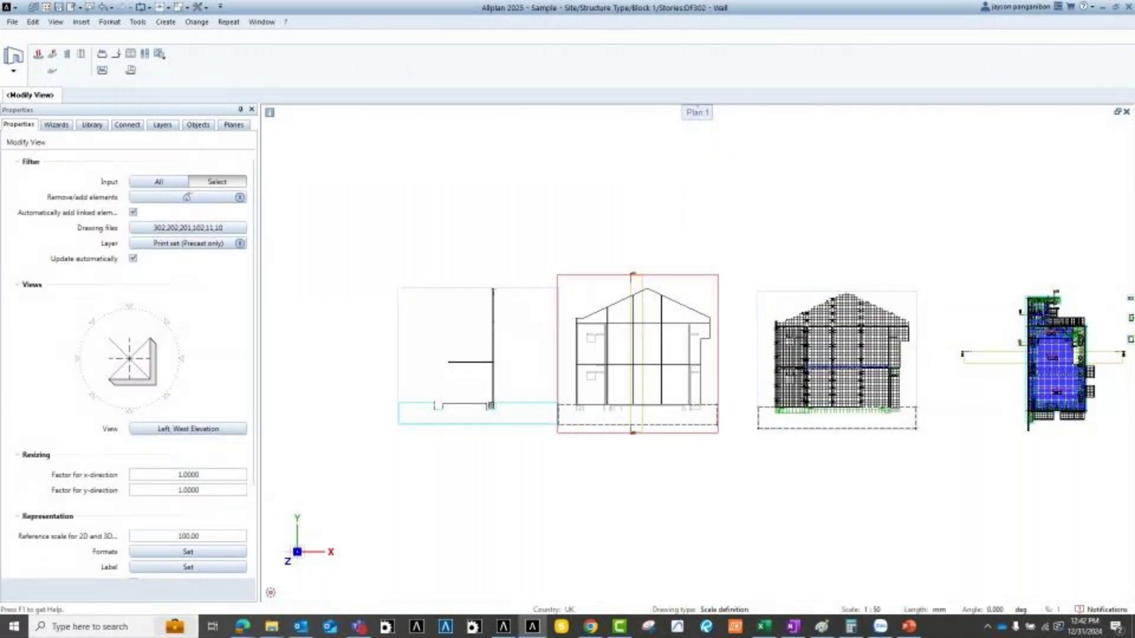
left_click(155, 182)
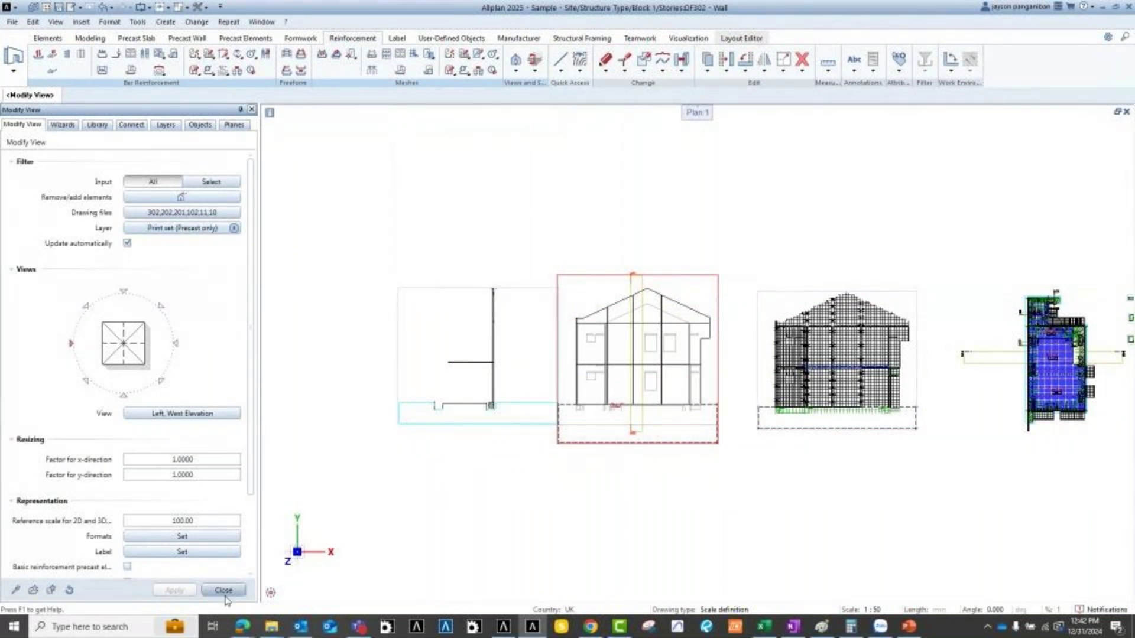
key("Escape")
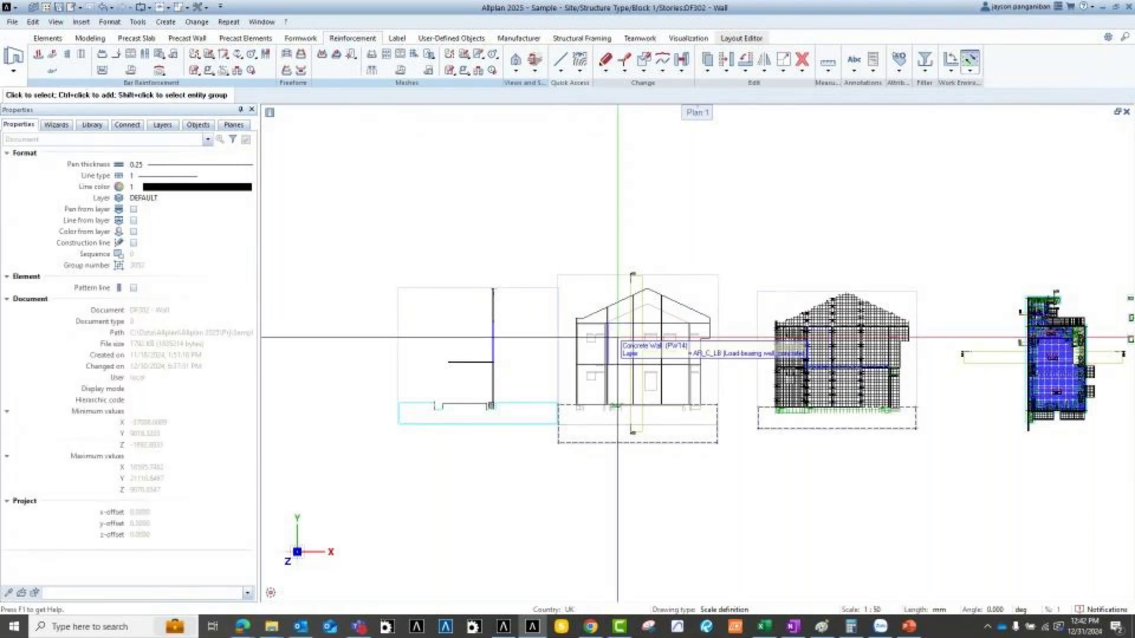
Set the filter input of the new section beside the west elevation to All elements.
scroll(655, 349, "up", 3)
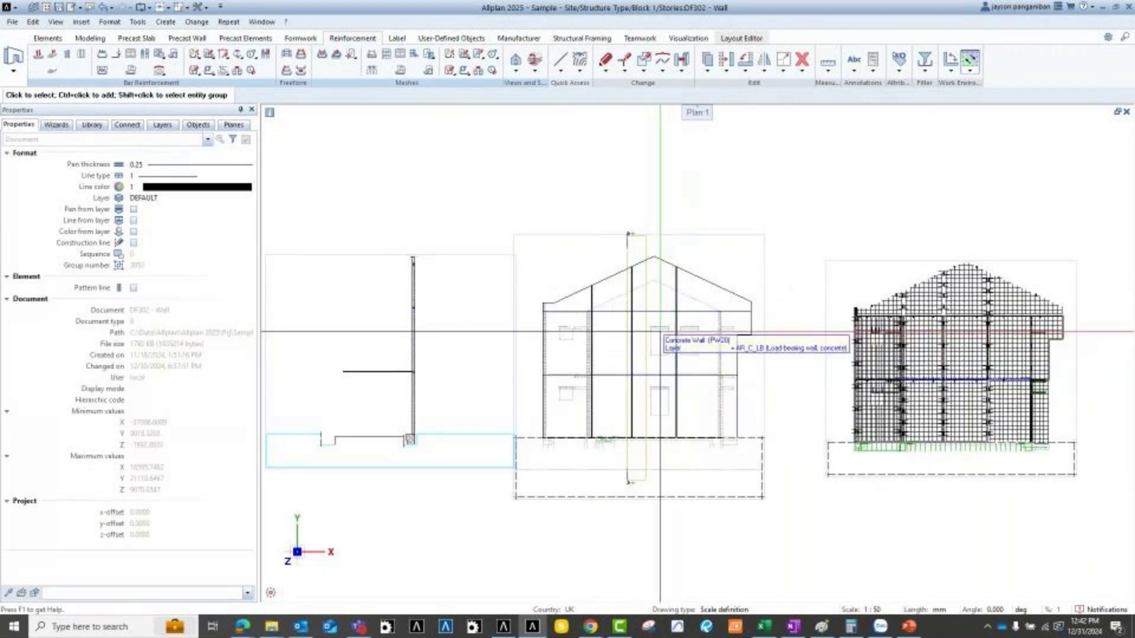
scroll(656, 332, "up", 1)
scroll(686, 343, "down", 4)
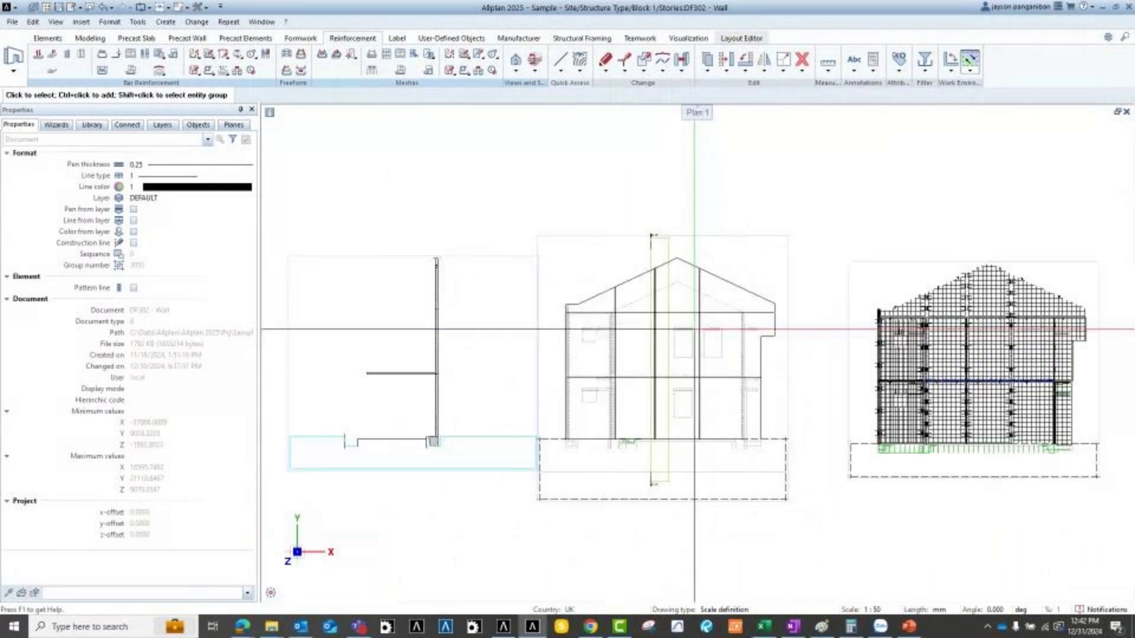
scroll(509, 306, "up", 2)
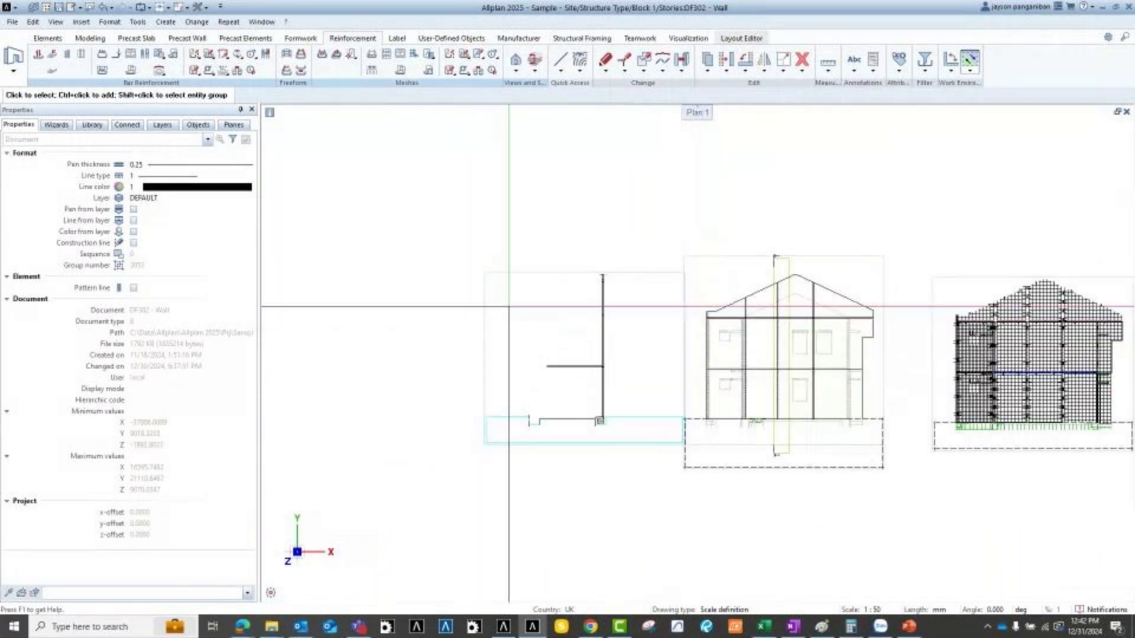
double_click(543, 270)
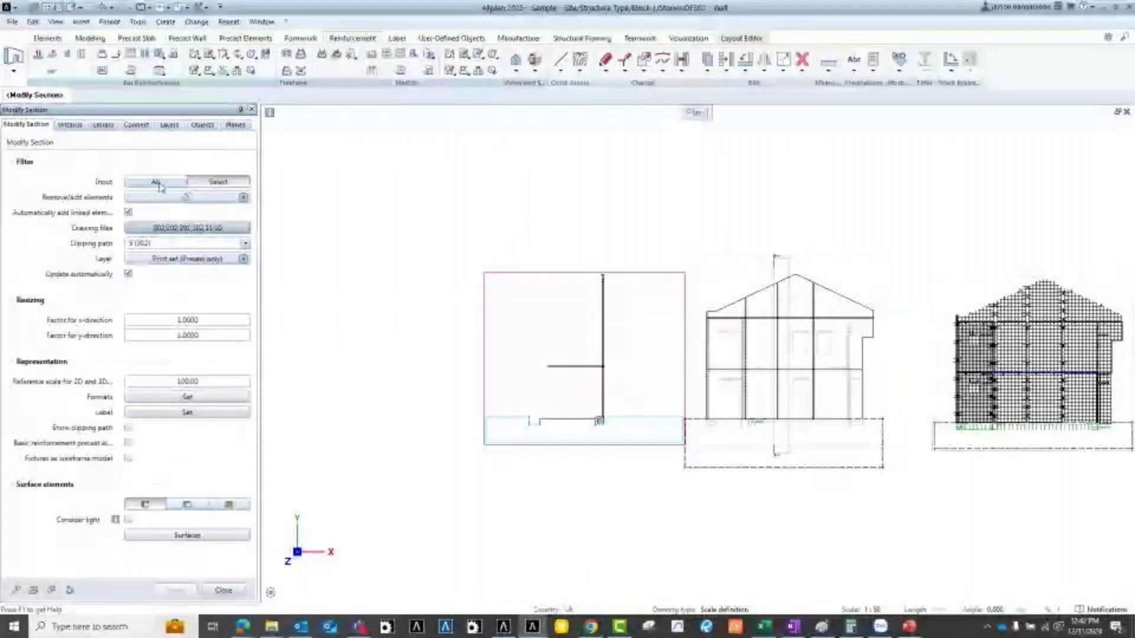
scroll(553, 335, "up", 4)
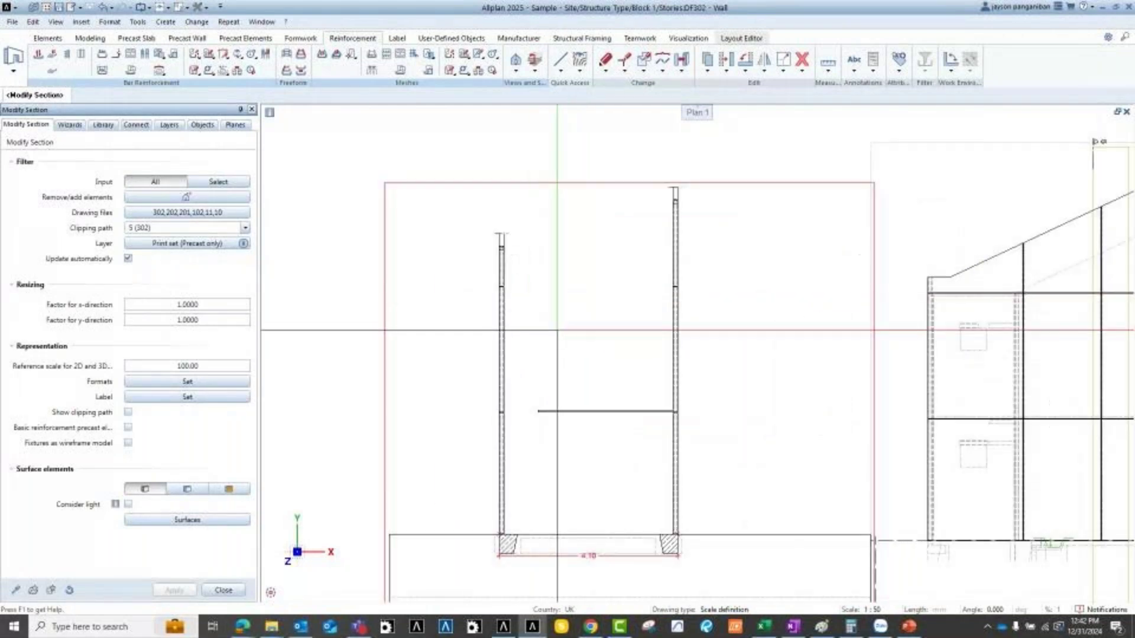
scroll(565, 331, "down", 3)
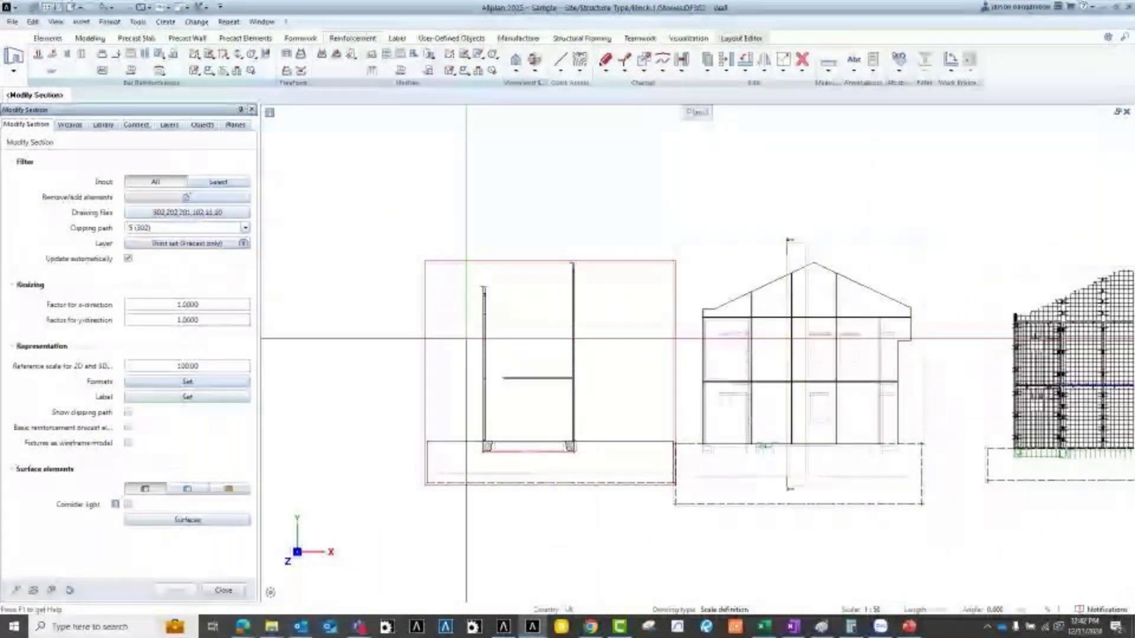
key("Escape")
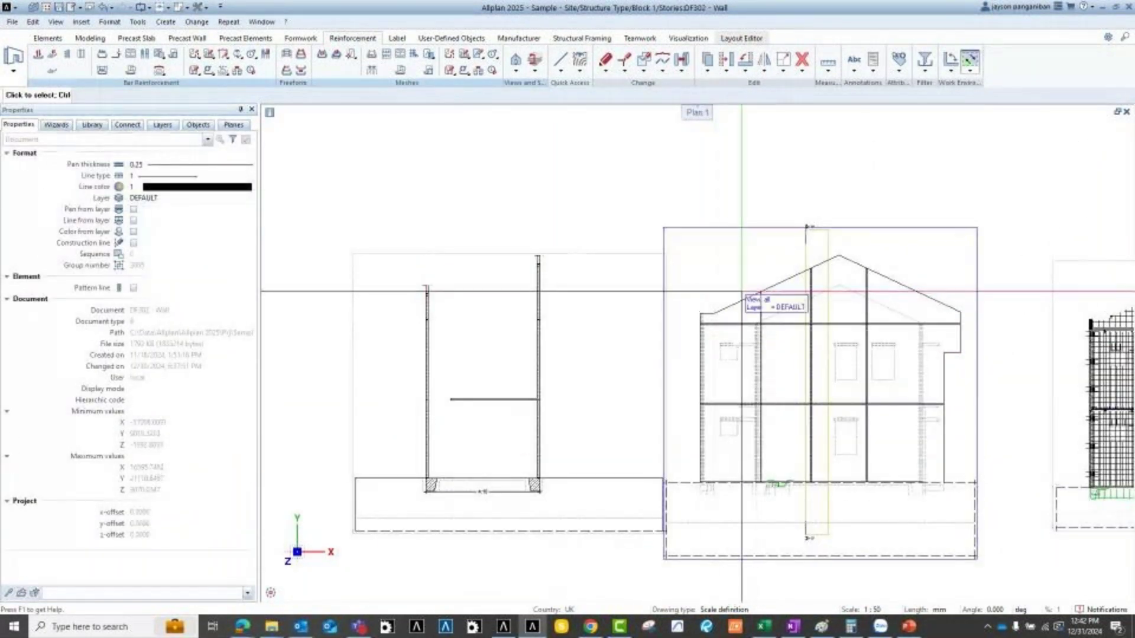
Switch the new section's layer filter to the Fixture and reinf only print set and apply the change.
scroll(558, 467, "up", 5)
scroll(557, 470, "down", 5)
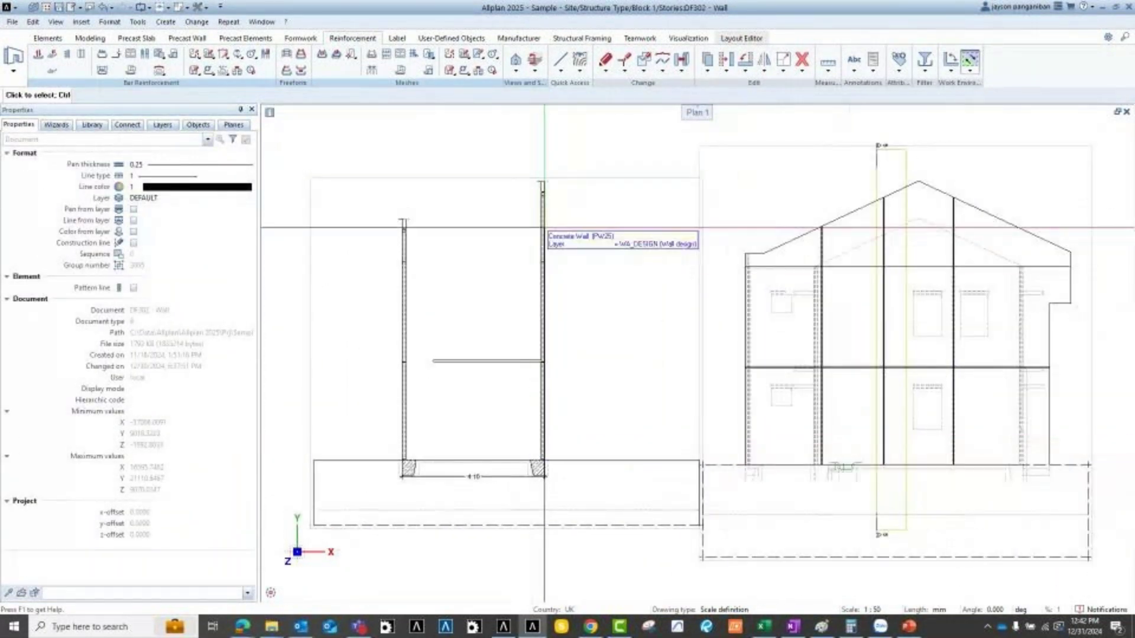
left_click(603, 179)
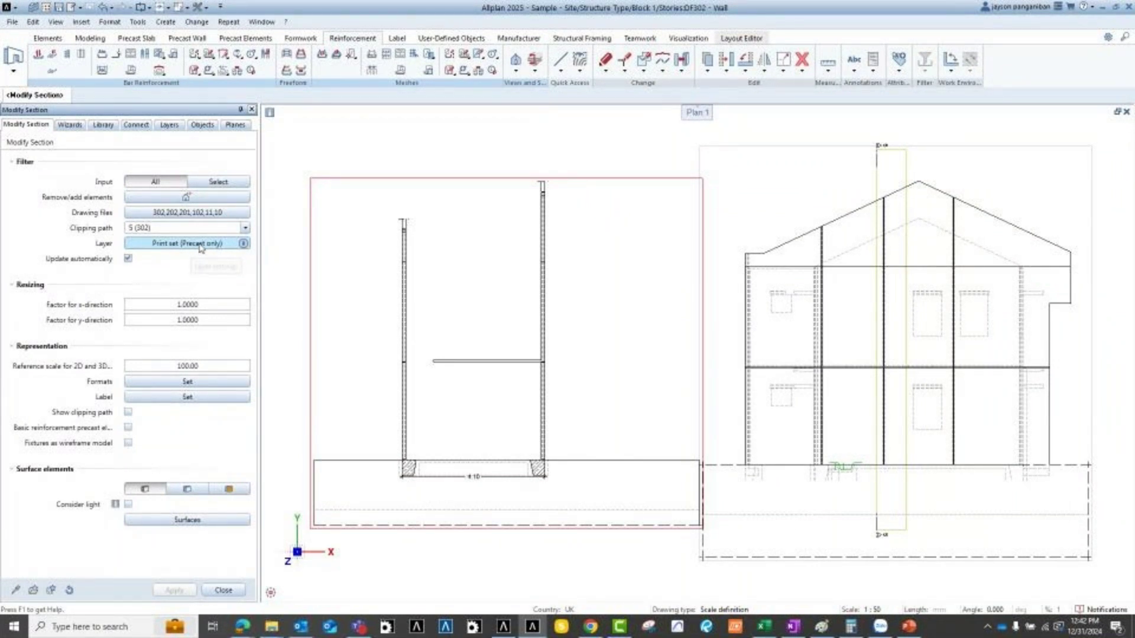
left_click(201, 244)
left_click(666, 222)
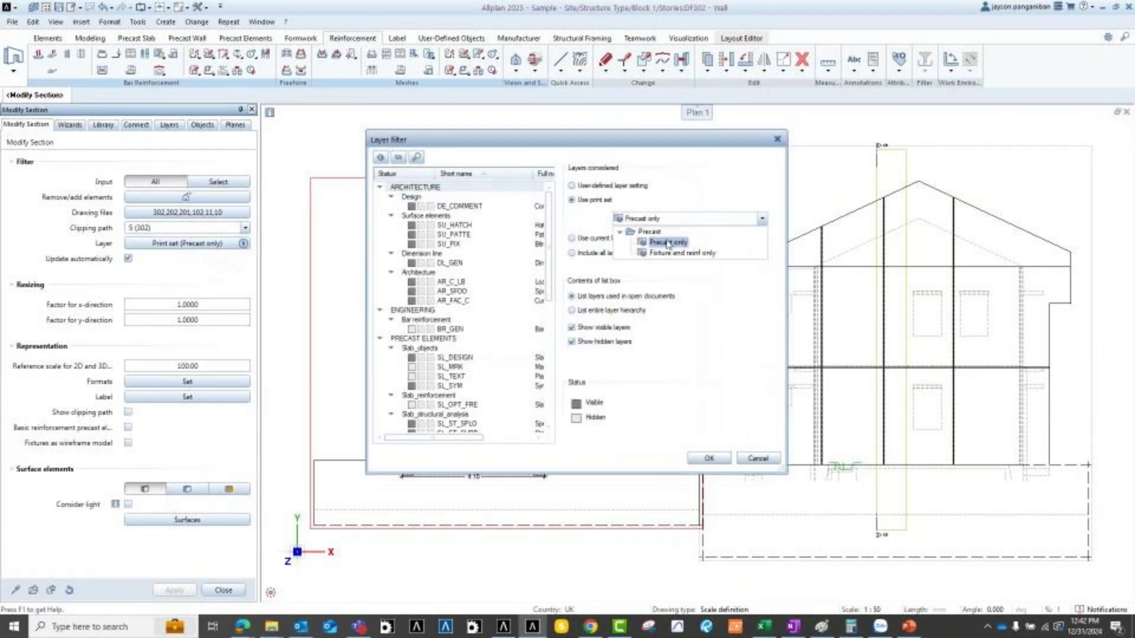
left_click(675, 253)
left_click(708, 458)
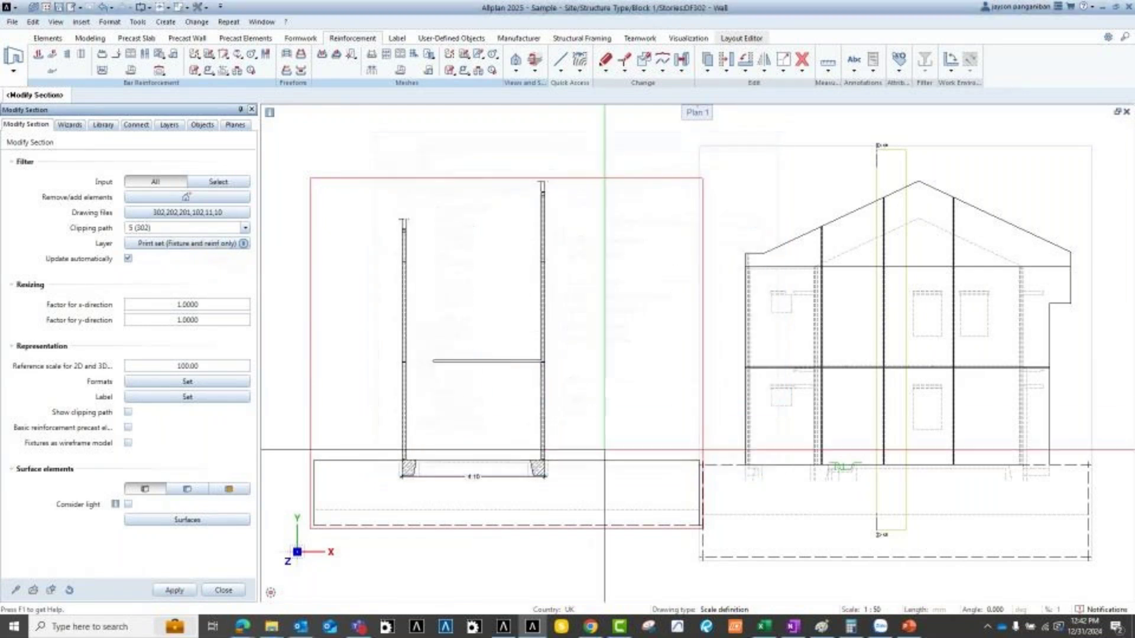
left_click(174, 591)
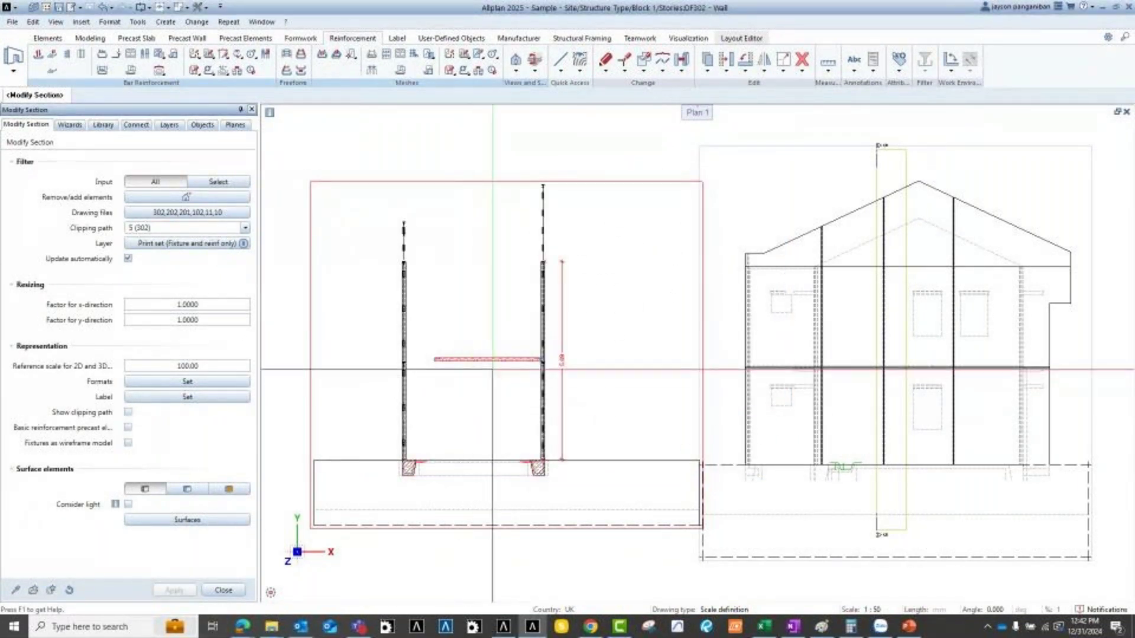
Examine the wall fixtures, slab lattice girders and footing reinforcement in the section, then finish modifying it.
scroll(593, 483, "up", 6)
scroll(597, 426, "down", 7)
scroll(305, 294, "up", 2)
scroll(354, 178, "down", 4)
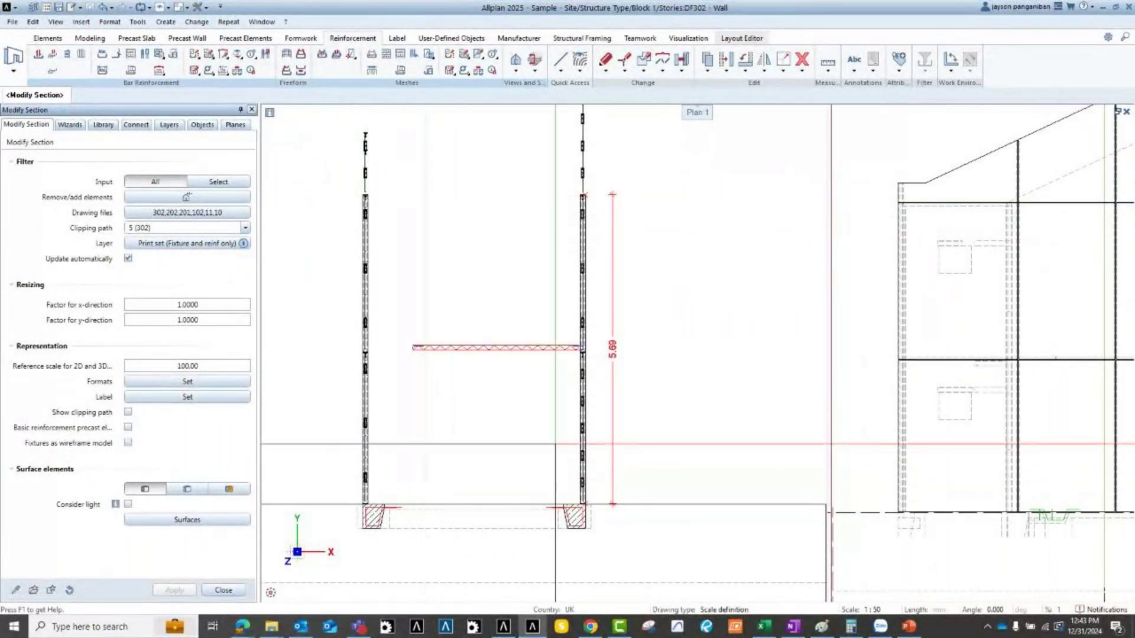
scroll(622, 465, "up", 2)
scroll(476, 376, "down", 3)
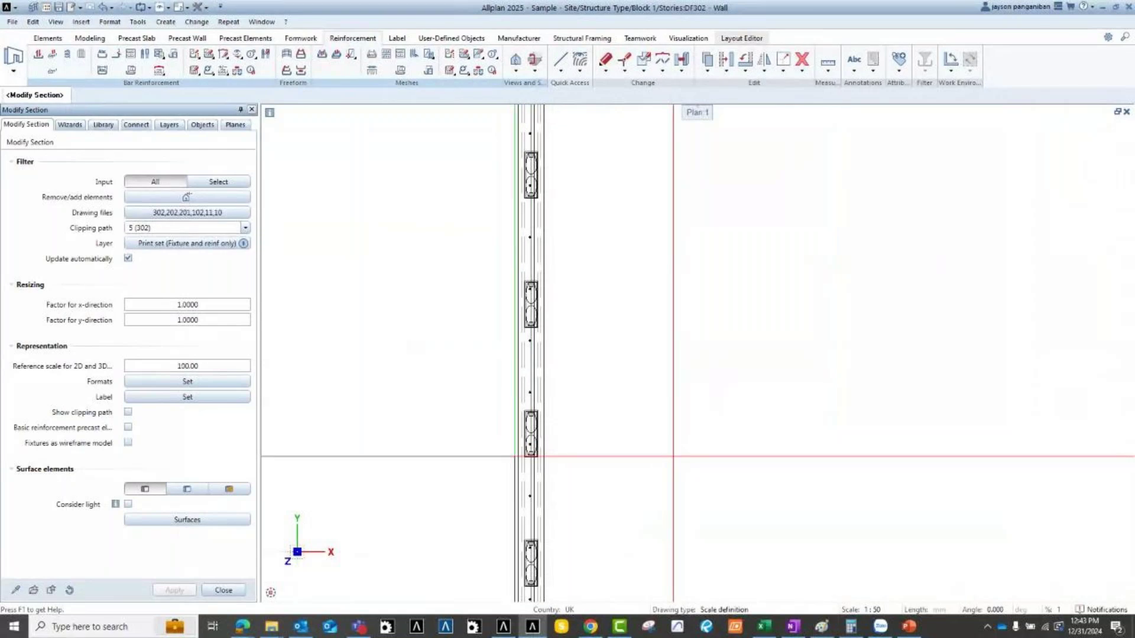
scroll(508, 323, "up", 5)
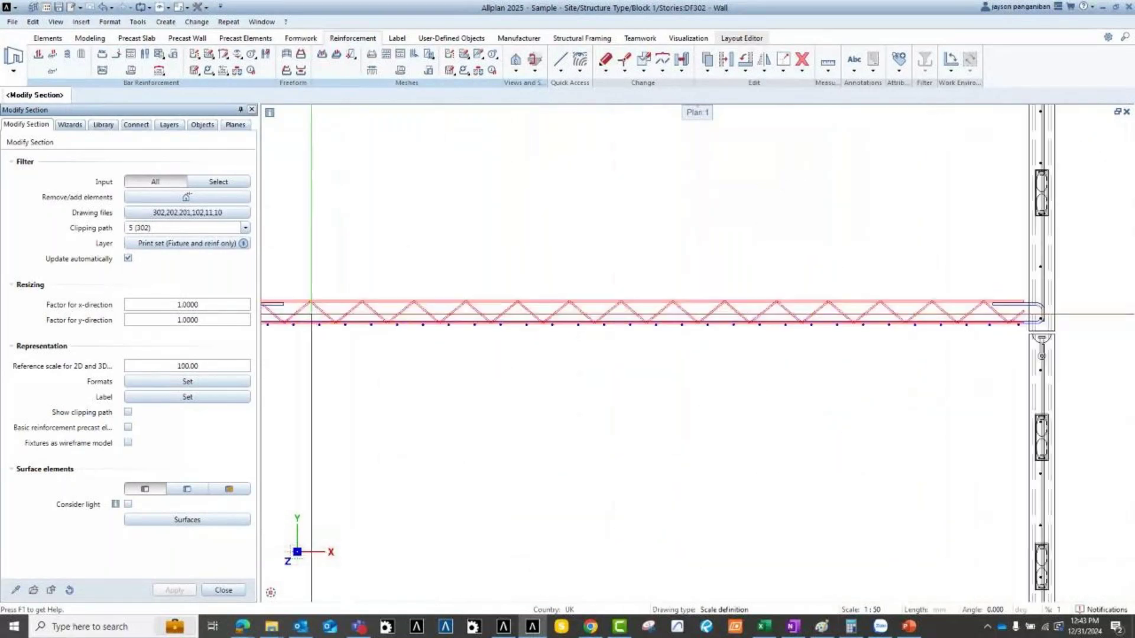
scroll(828, 317, "down", 3)
scroll(828, 317, "down", 2)
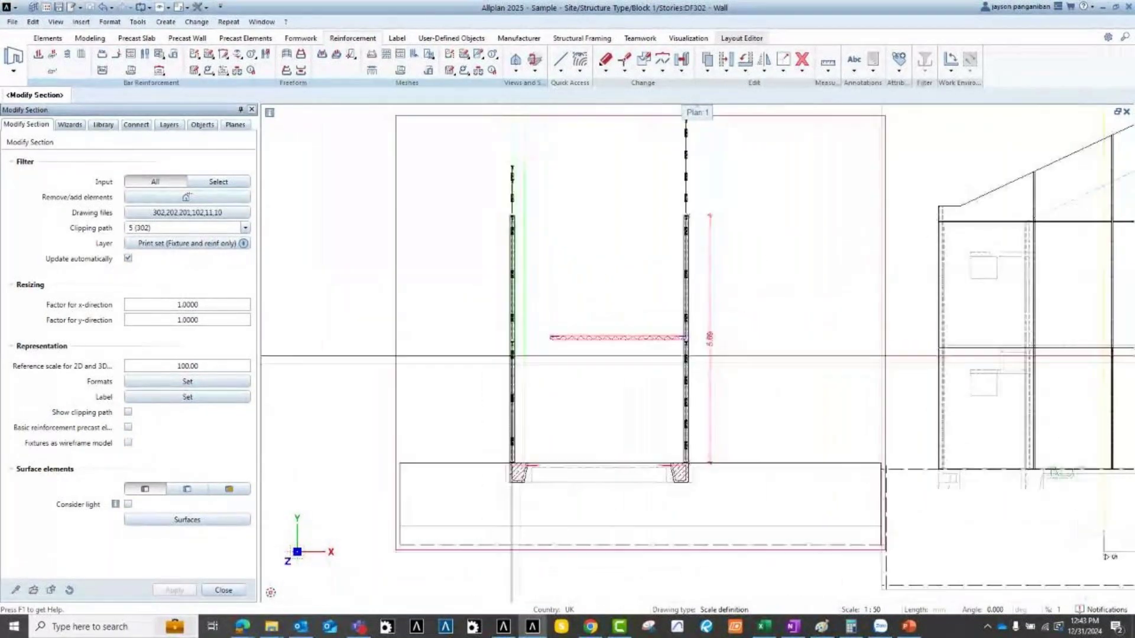
mouse_move(767, 350)
middle_mouse_down()
mouse_move(596, 362)
mouse_move(494, 401)
mouse_move(609, 410)
mouse_move(610, 397)
middle_mouse_up()
scroll(610, 397, "down", 4)
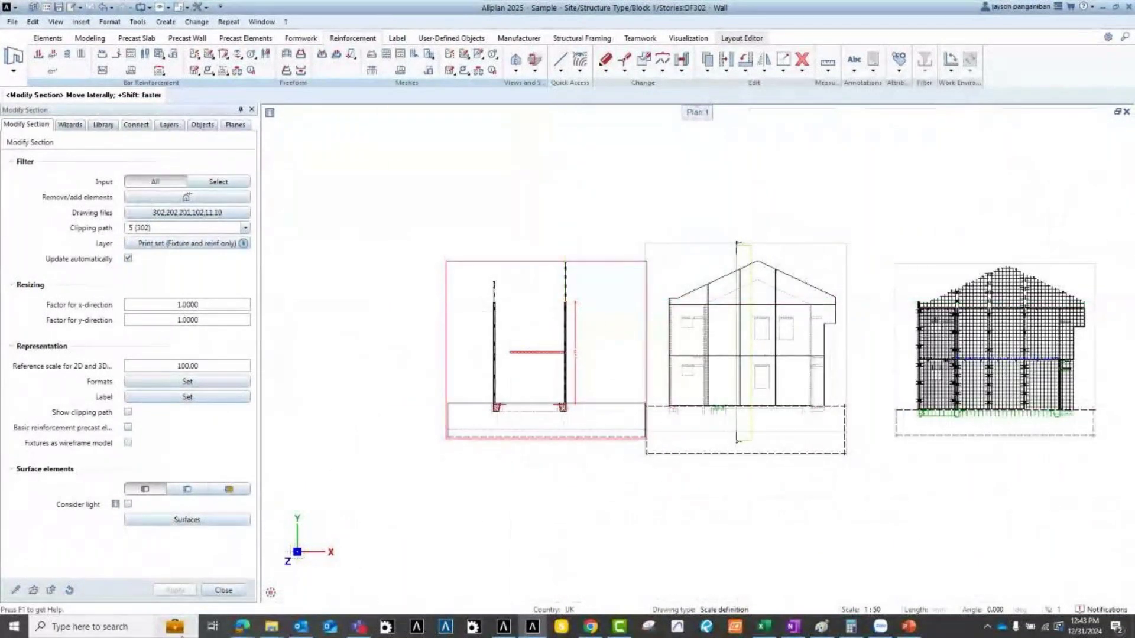
left_click(223, 590)
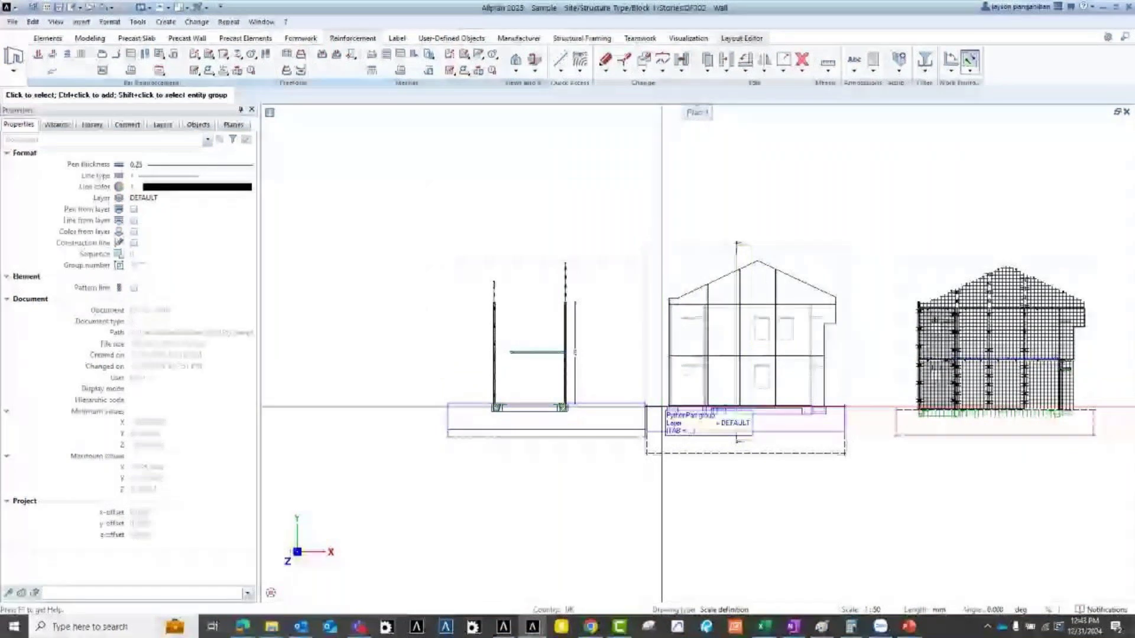
Check the agenda slide in the PowerPoint presentation and return to the Allplan drawing.
mouse_move(661, 407)
middle_mouse_down()
mouse_move(580, 440)
mouse_move(664, 461)
middle_mouse_up()
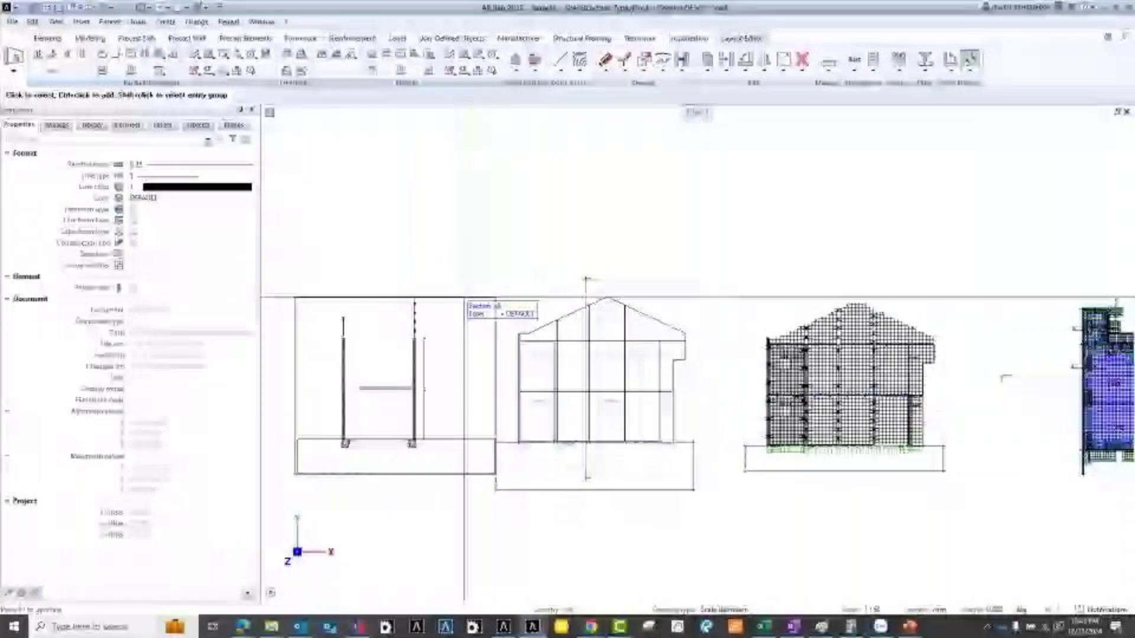
mouse_move(532, 433)
middle_mouse_down()
mouse_move(542, 407)
mouse_move(556, 412)
middle_mouse_up()
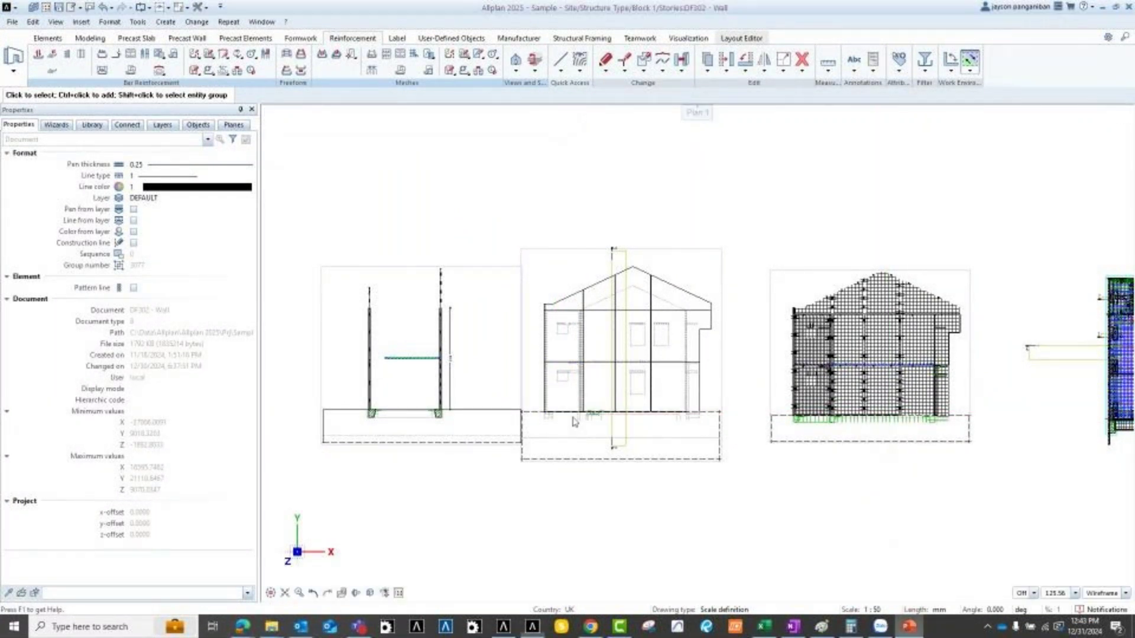
key("alt+Tab")
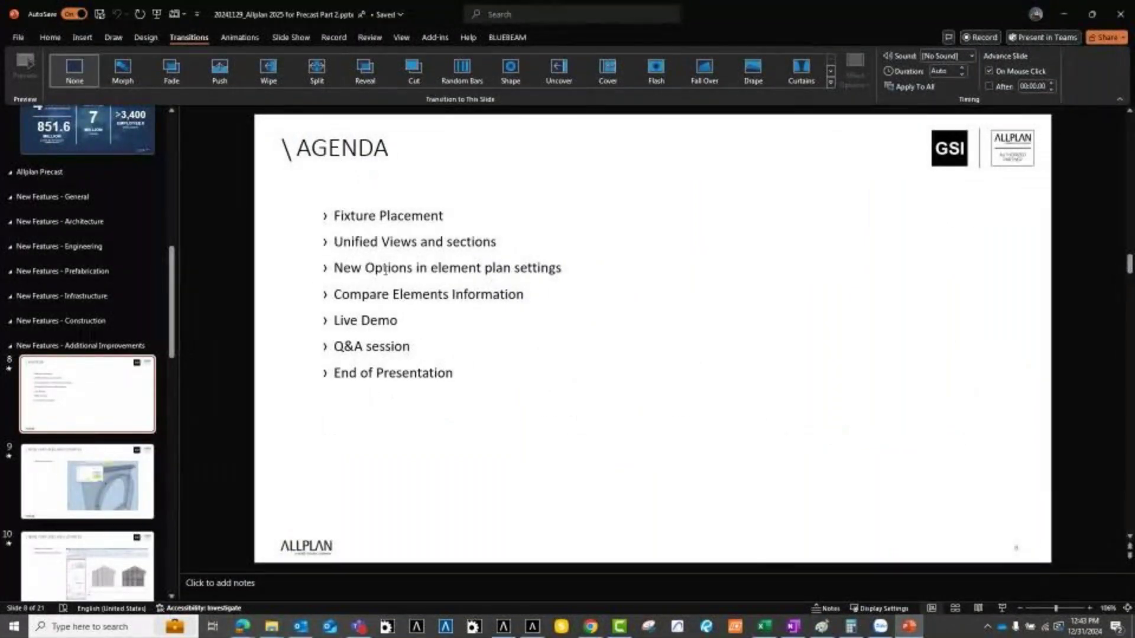
left_click(1064, 13)
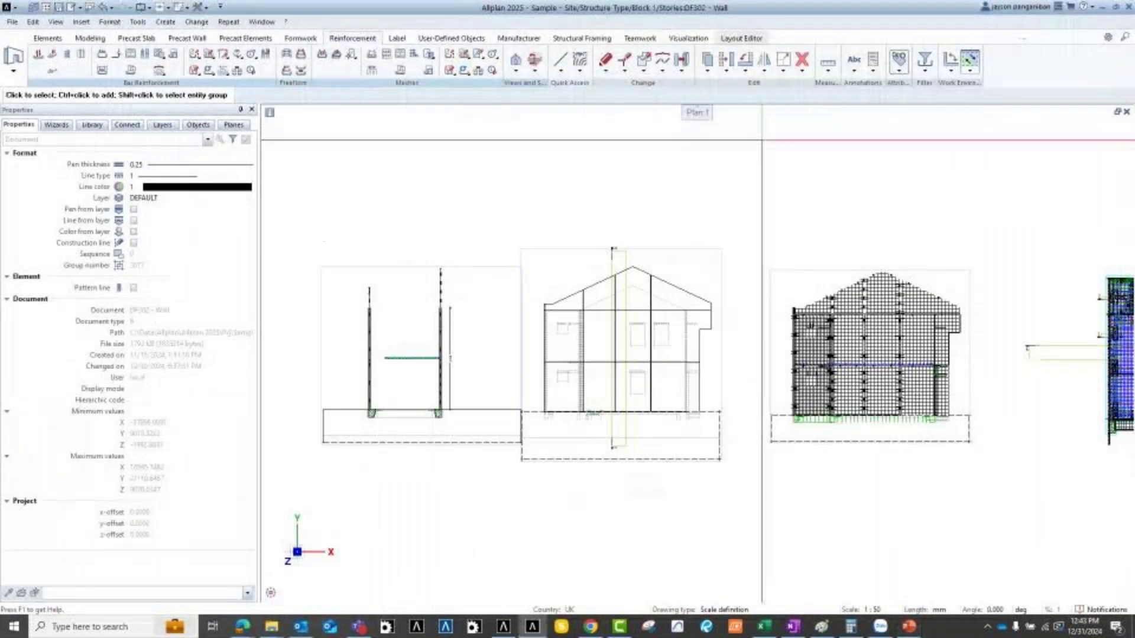
middle_click_drag(439, 472, 512, 479)
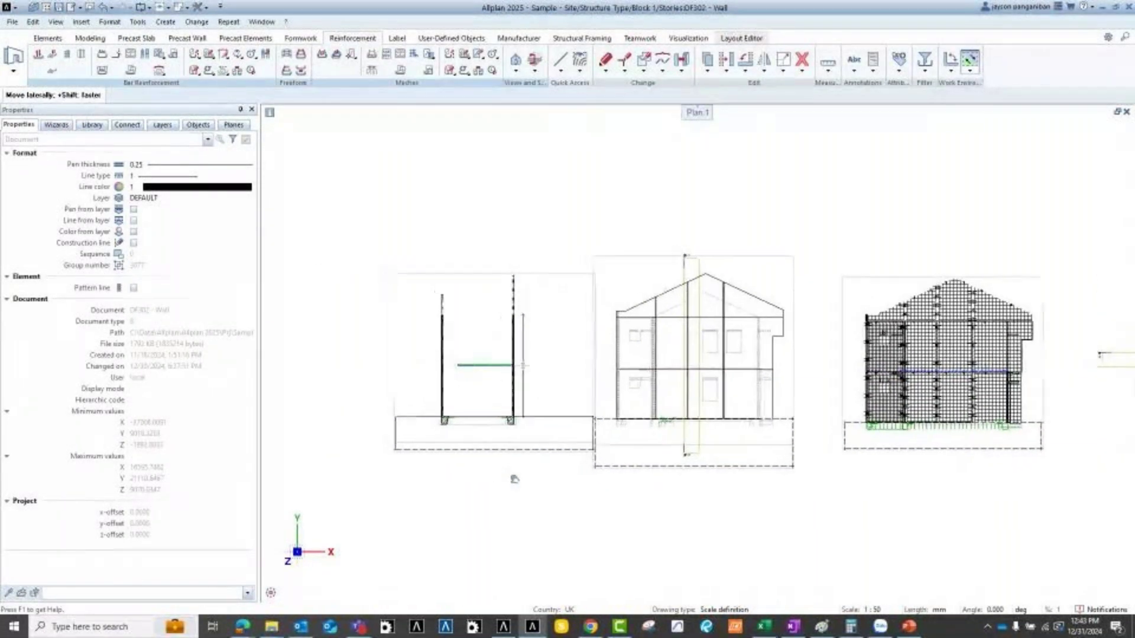
scroll(434, 255, "down", 2)
mouse_move(400, 220)
middle_mouse_down()
mouse_move(459, 243)
mouse_move(367, 256)
middle_mouse_up()
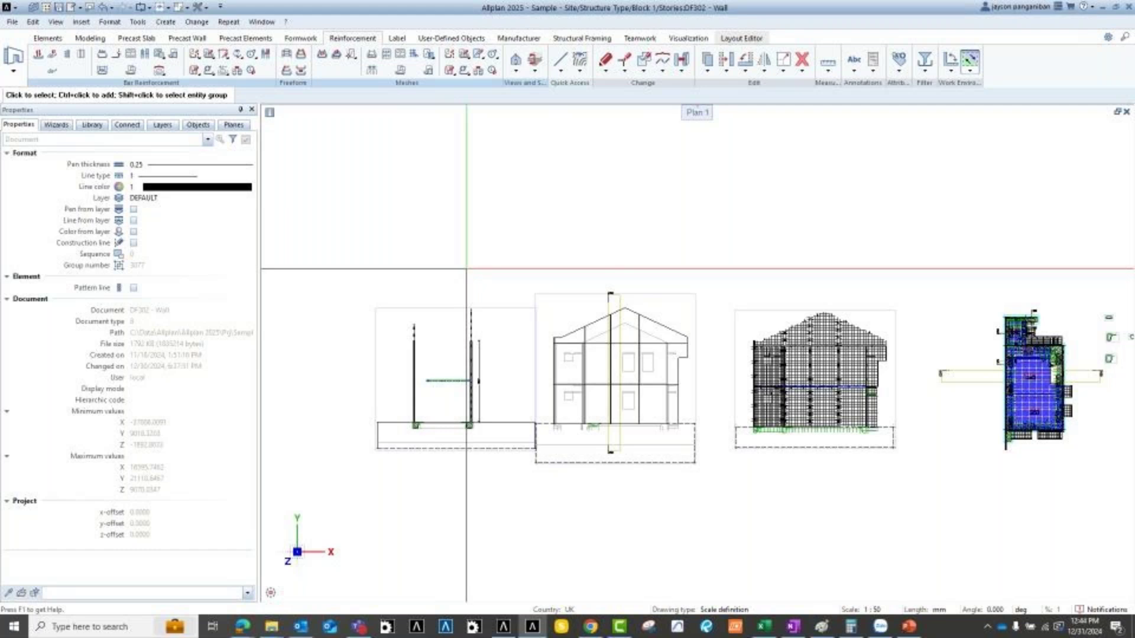
middle_click_drag(557, 266, 507, 265)
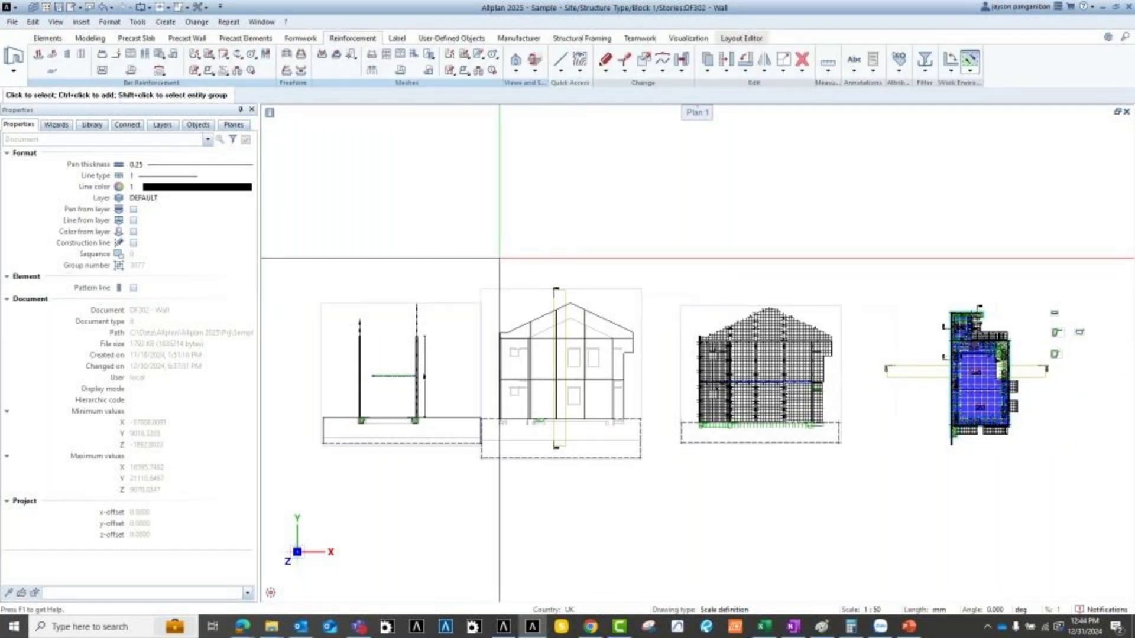
Open the Layout Catalog and display the PST_Layout element plan.
key("Return")
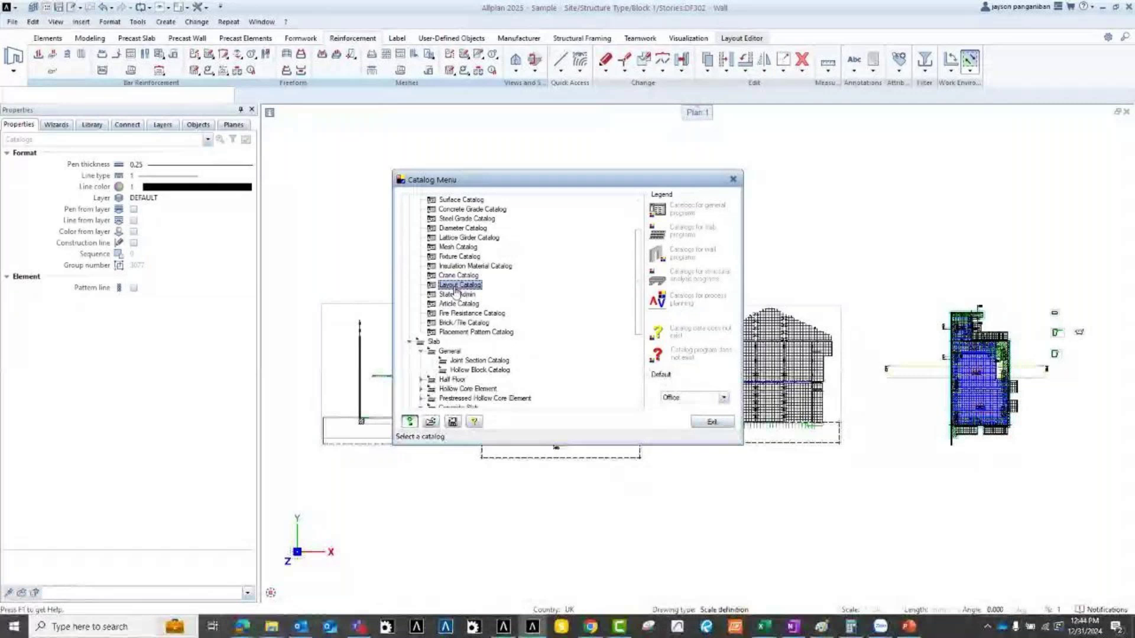
double_click(458, 286)
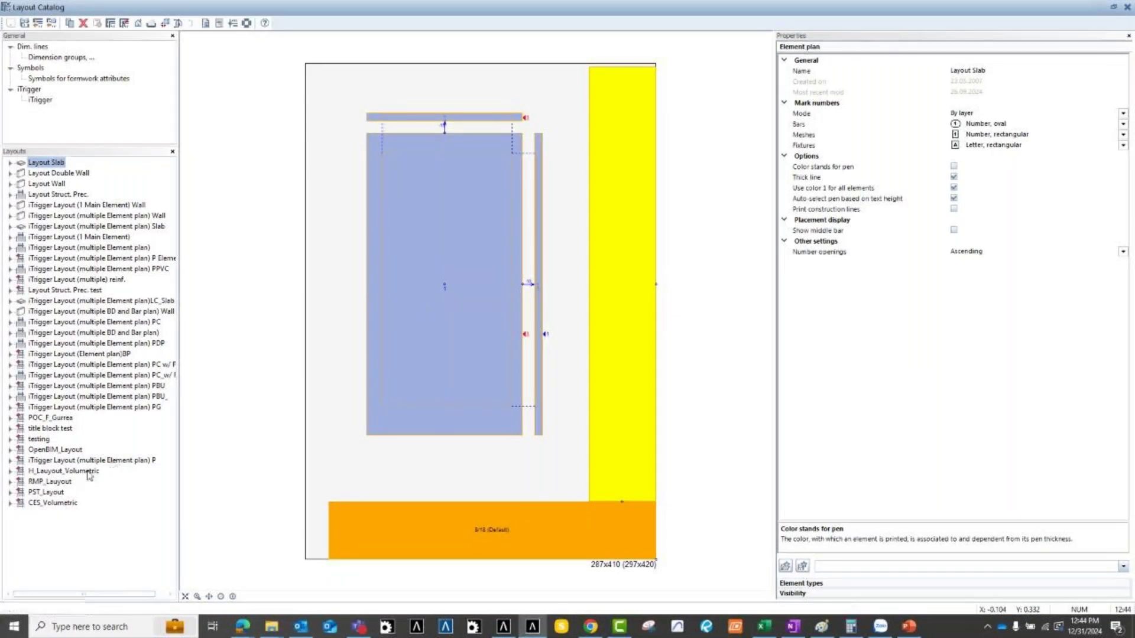
left_click(46, 493)
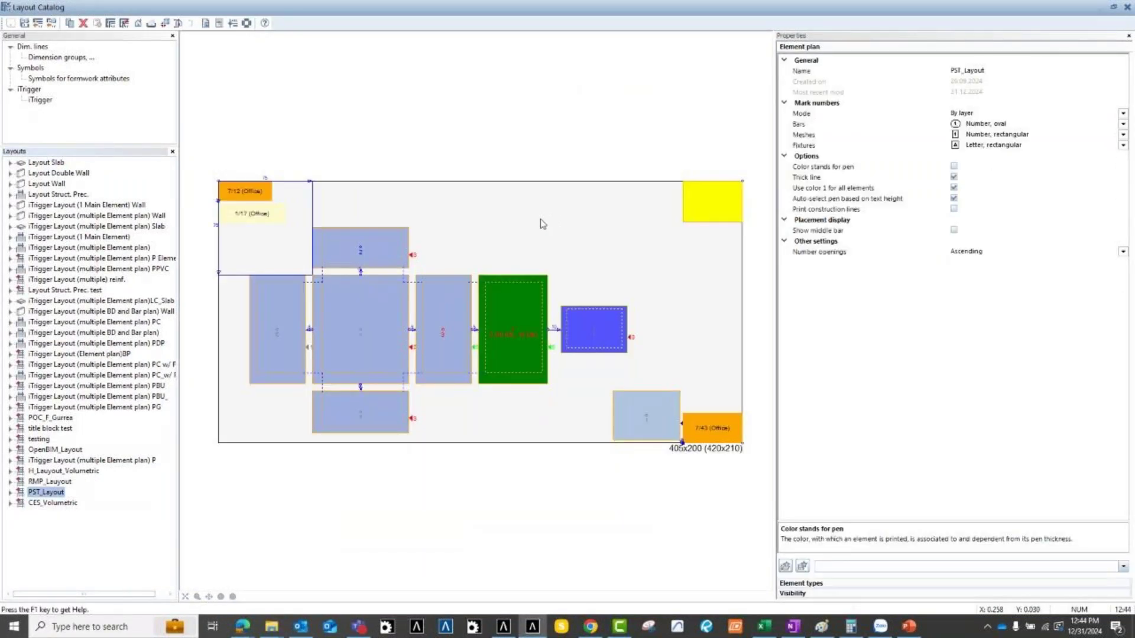
Limit the fixtures shown in the PST_Layout Left Side view to These only, filtered according to Layer.
left_click(294, 334)
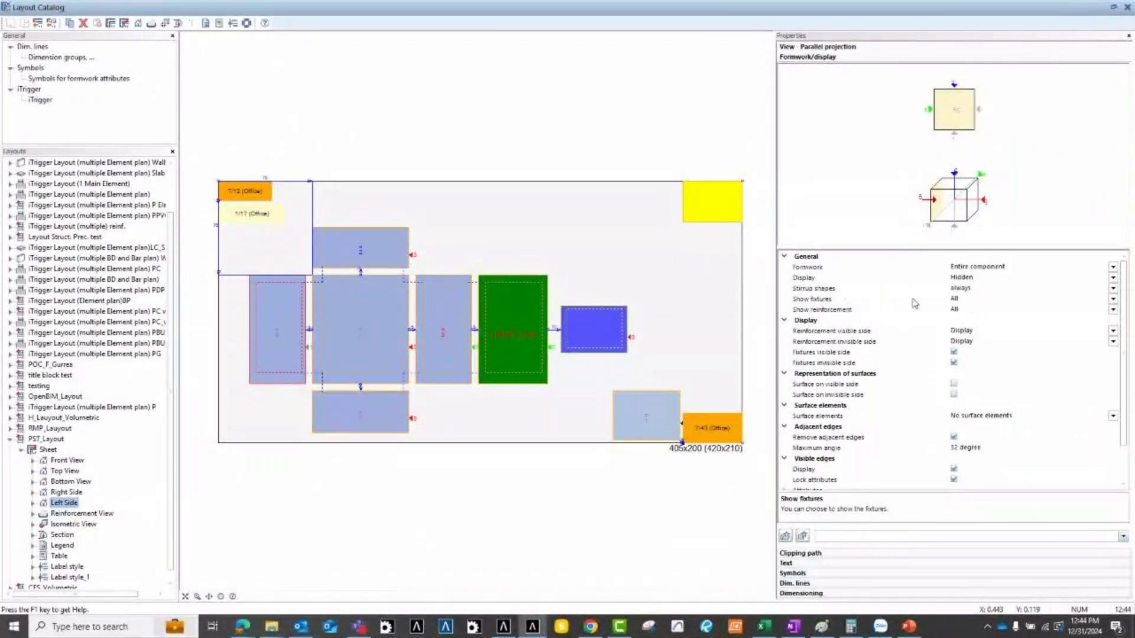
left_click(1114, 300)
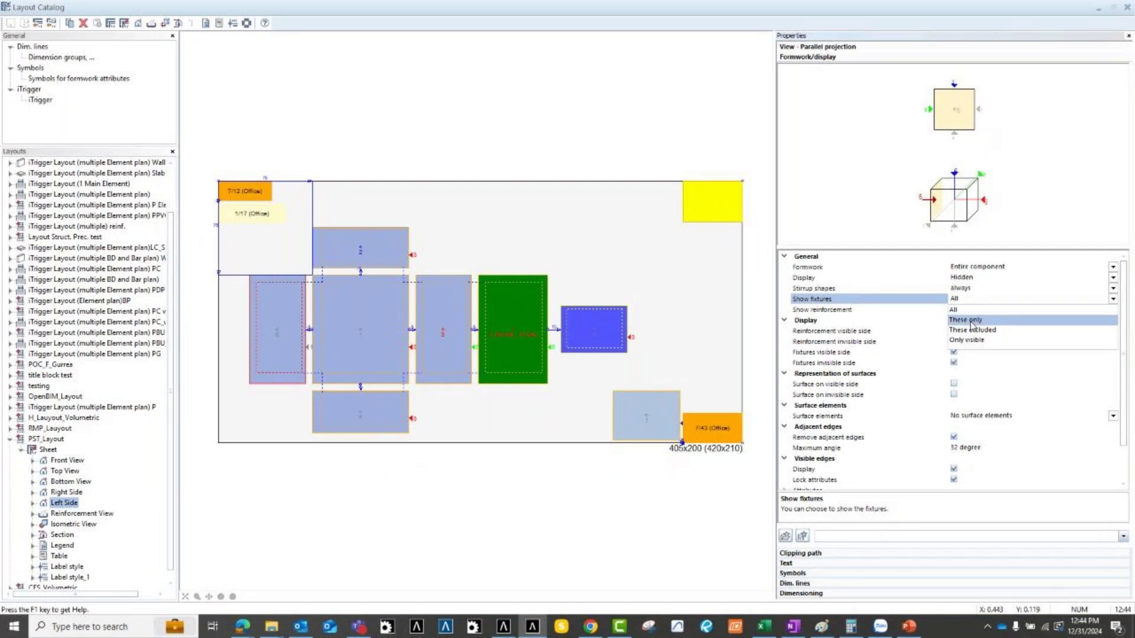
left_click(971, 323)
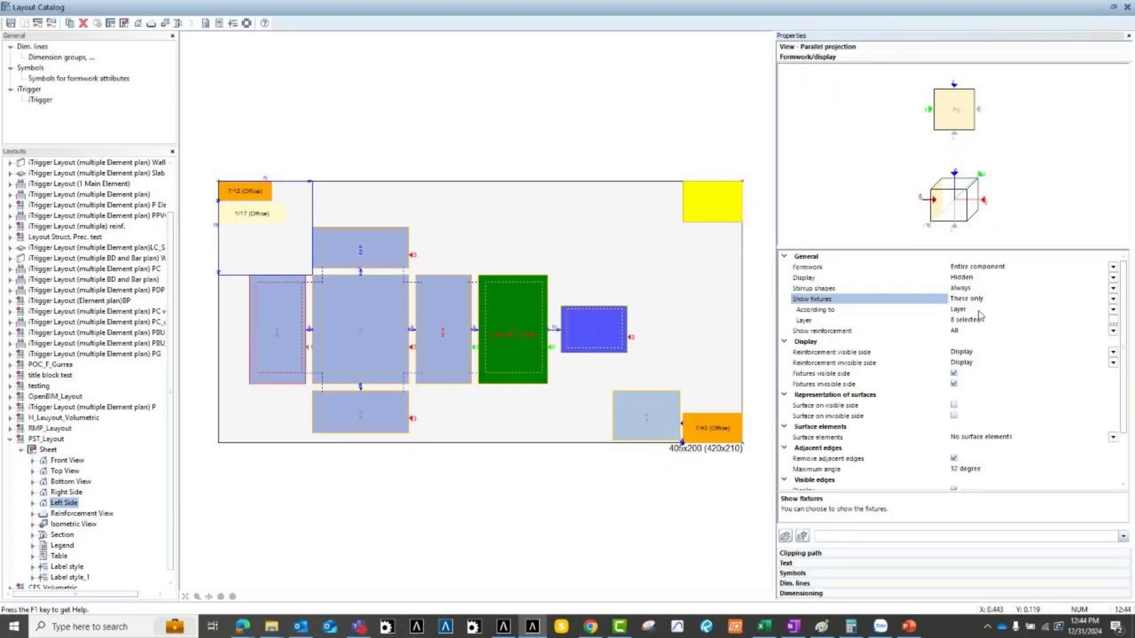
left_click(1114, 311)
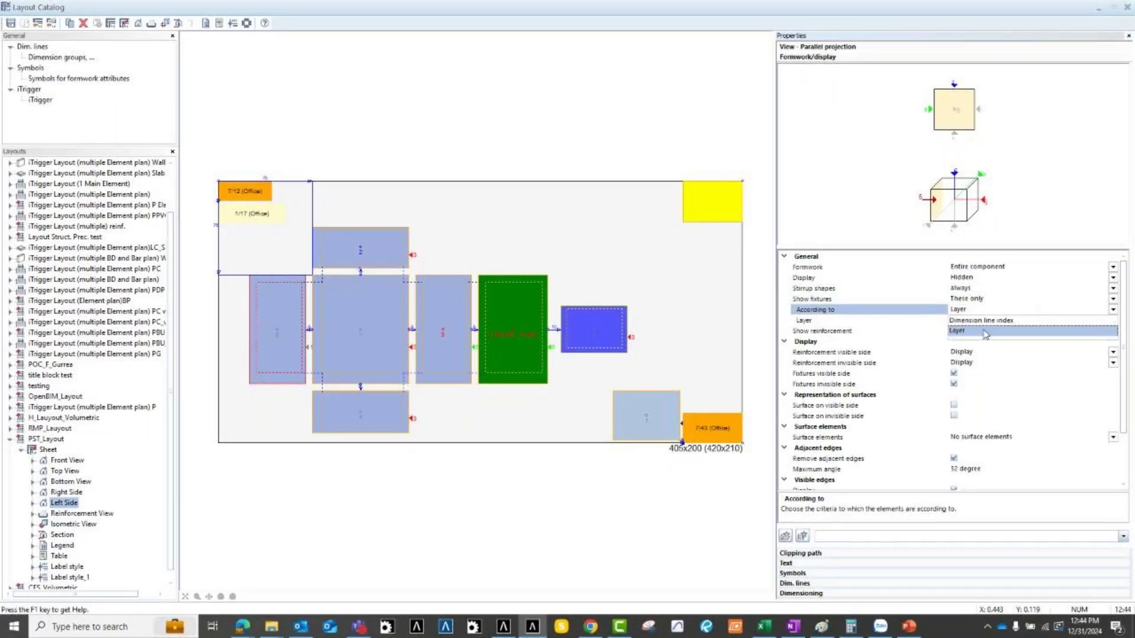
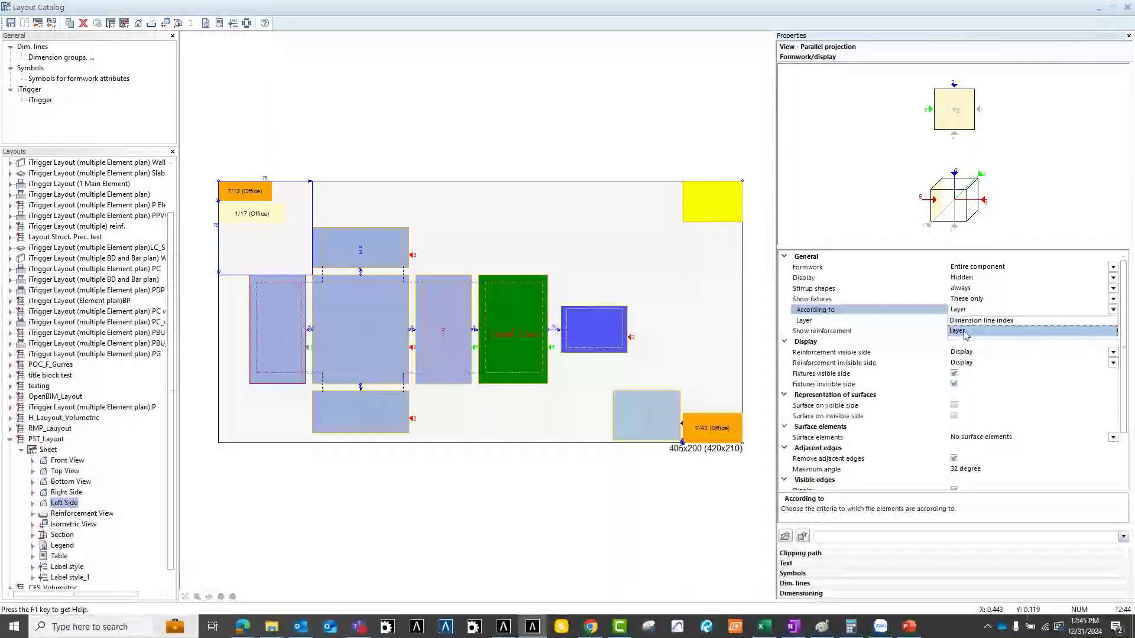
left_click(980, 331)
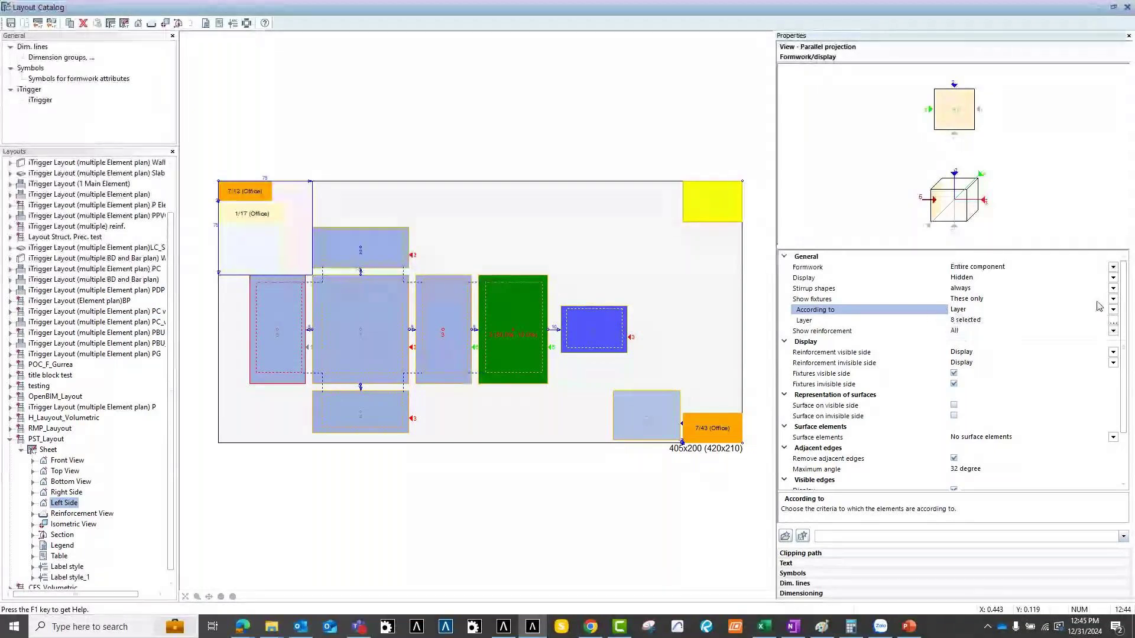
Restrict the Left Side view's fixture layer selection to Wall junctions within the Precast Elements fixtures group.
left_click(1113, 325)
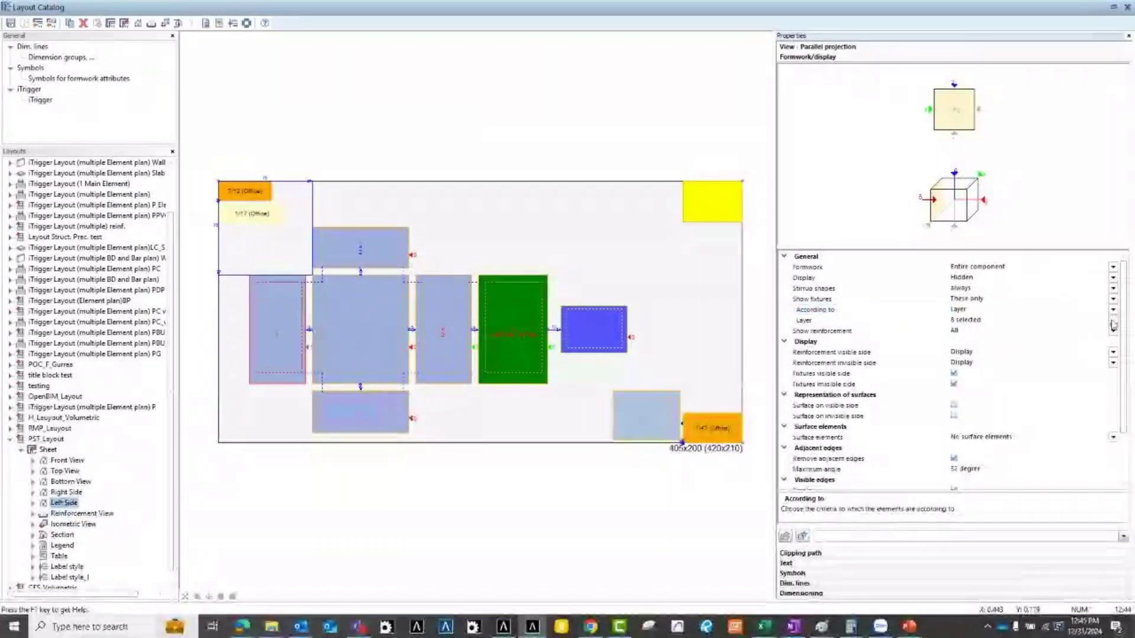
left_click_drag(534, 196, 435, 165)
left_click(338, 239)
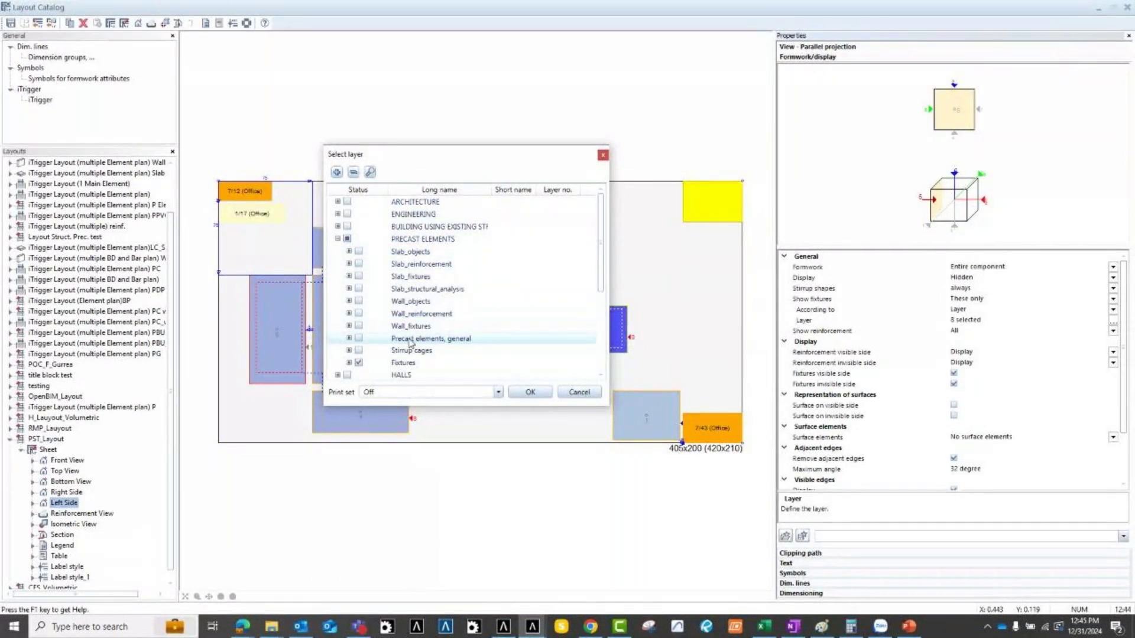
left_click(349, 362)
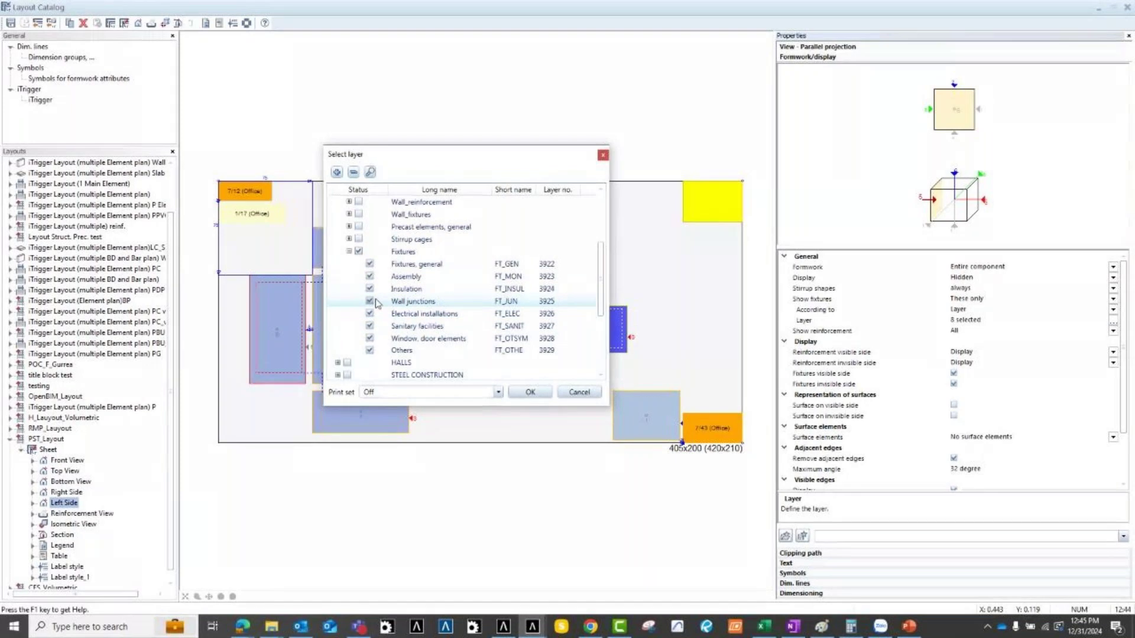
left_click(359, 251)
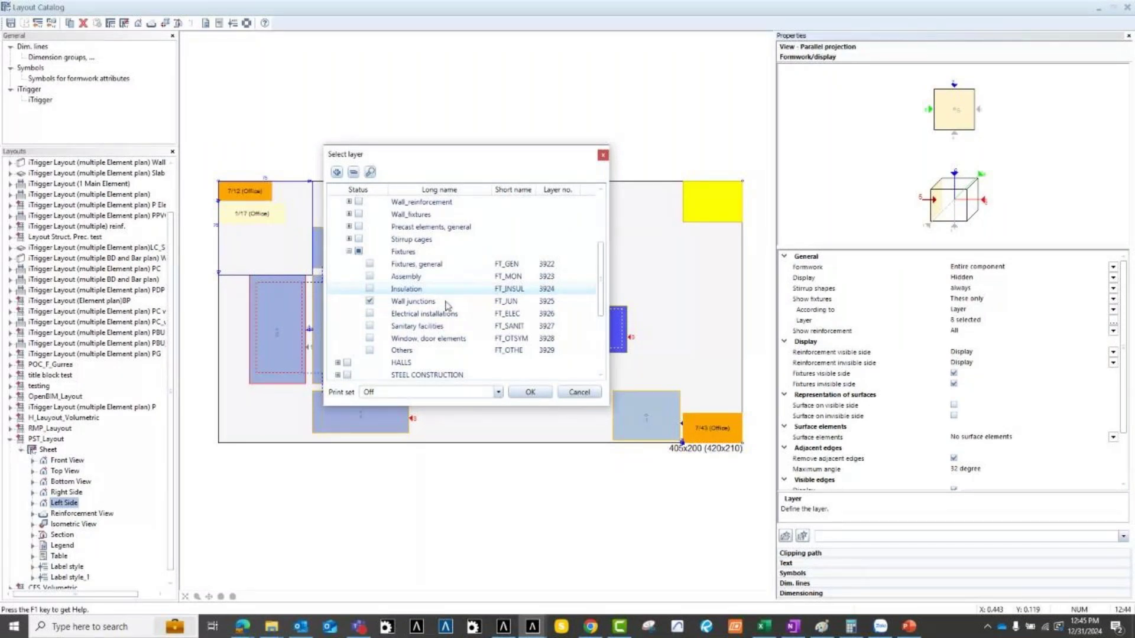
left_click(530, 393)
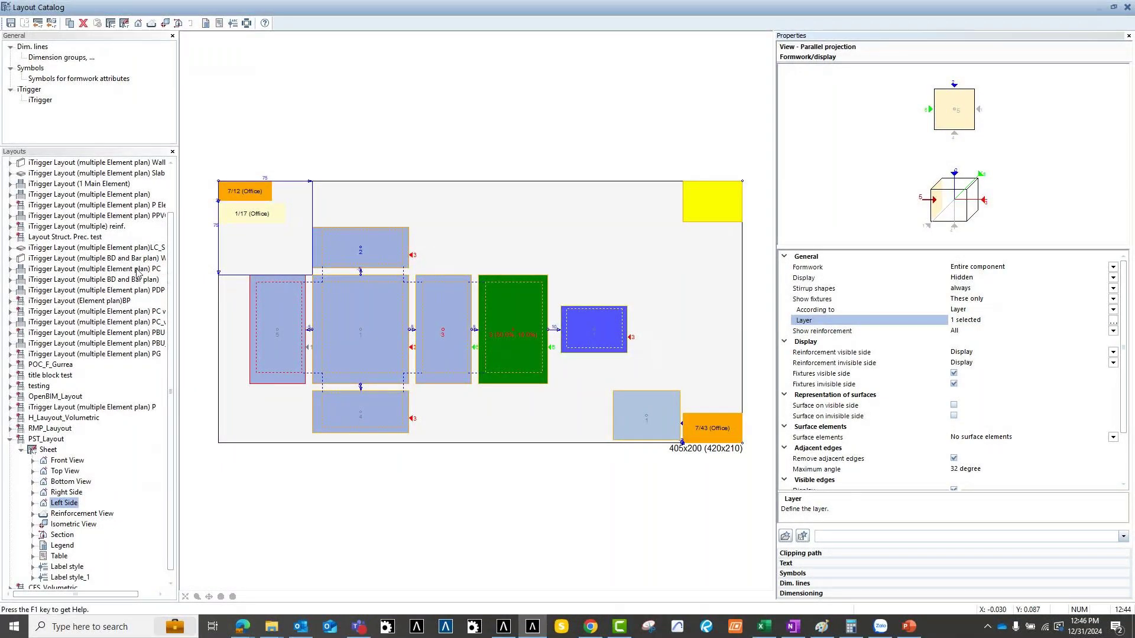
Examine the formwork display and clipping path settings of the Front View in the PST_Layout sheet.
left_click(359, 256)
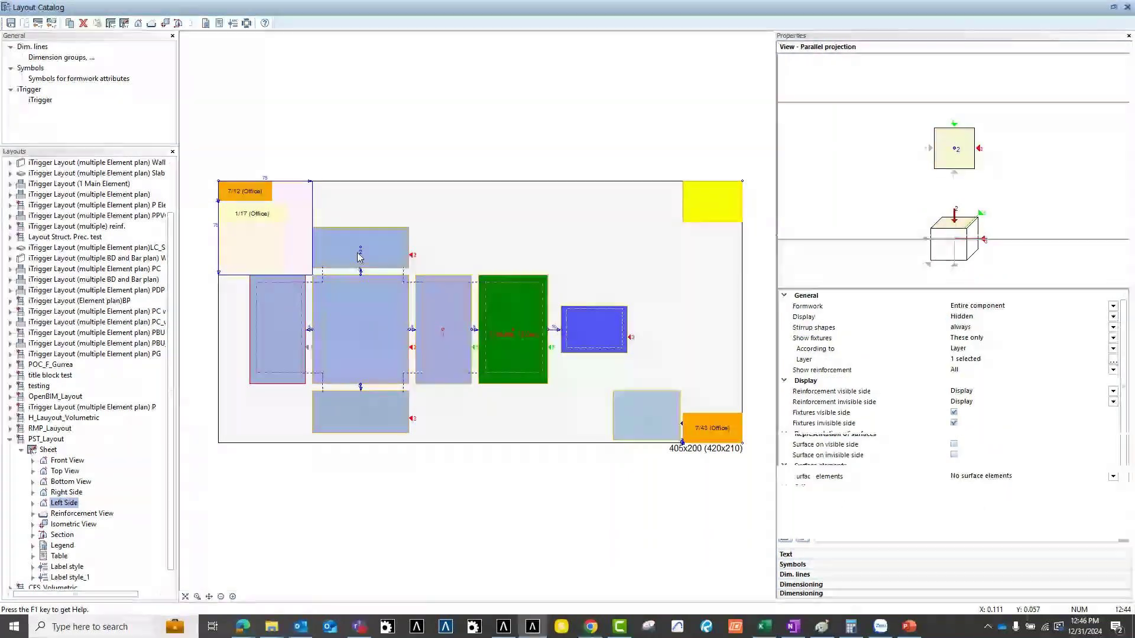
left_click(378, 259)
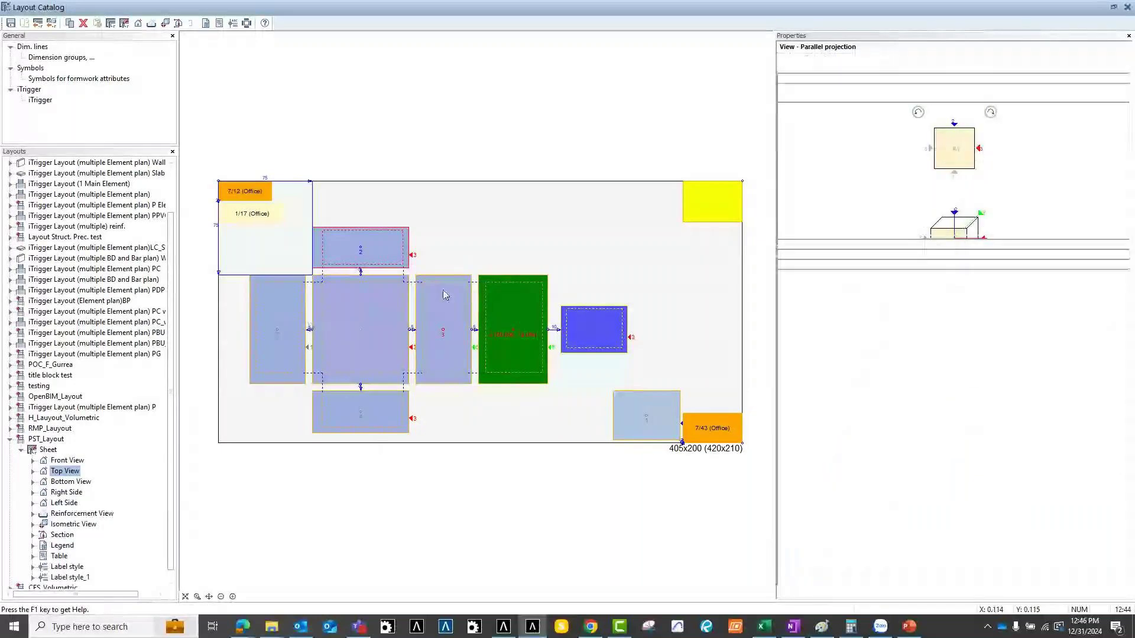
left_click(275, 322)
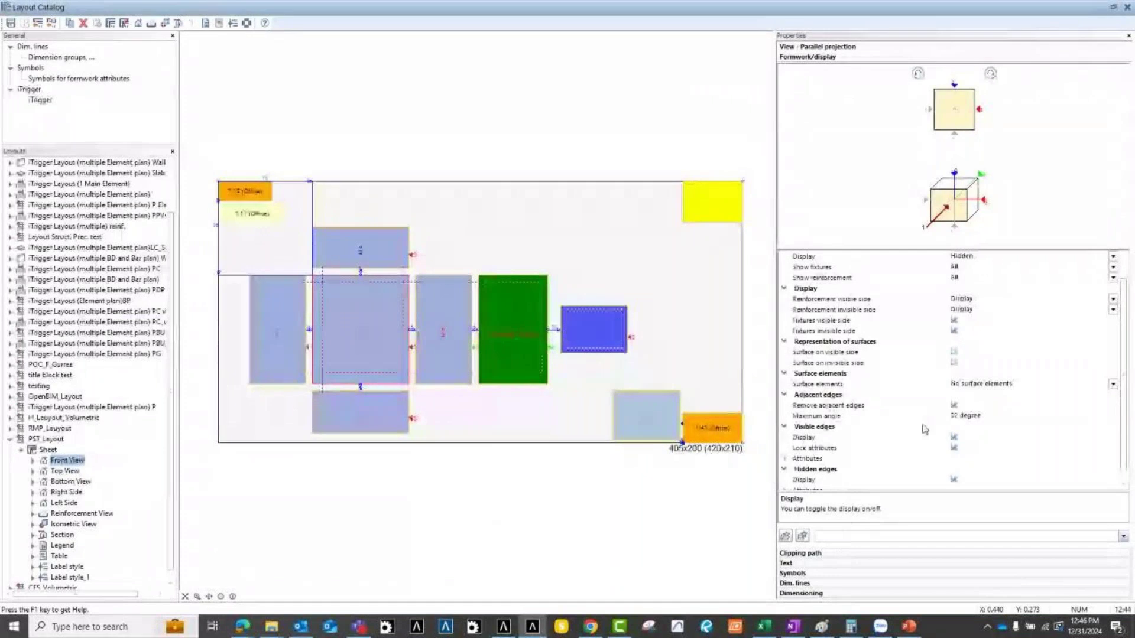
scroll(925, 428, "down", 1)
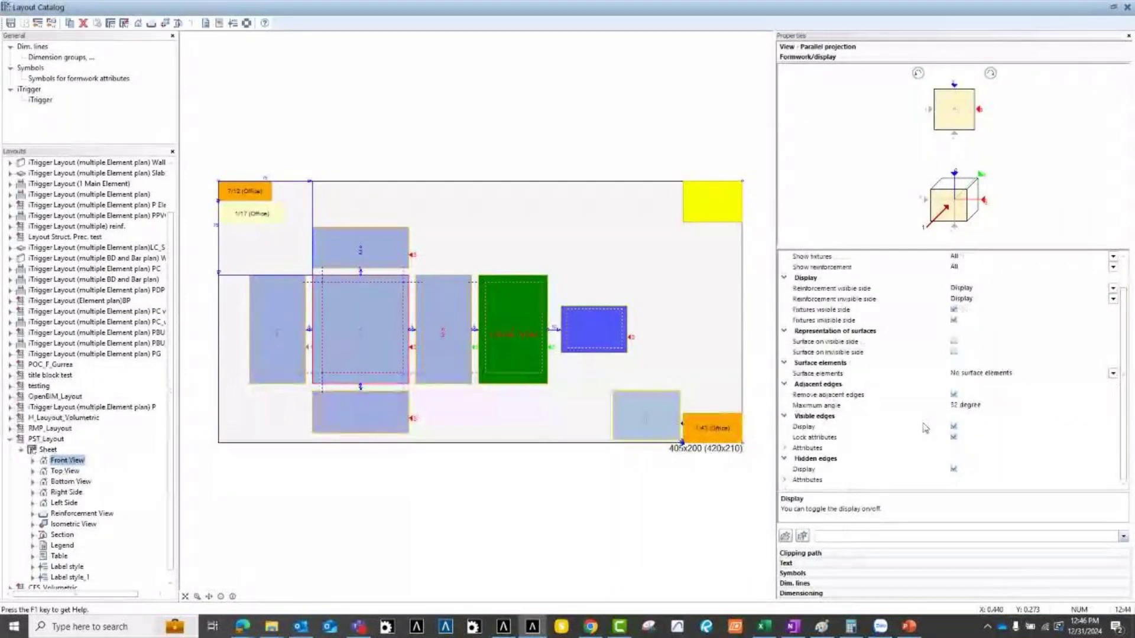
left_click_drag(1133, 329, 1129, 279)
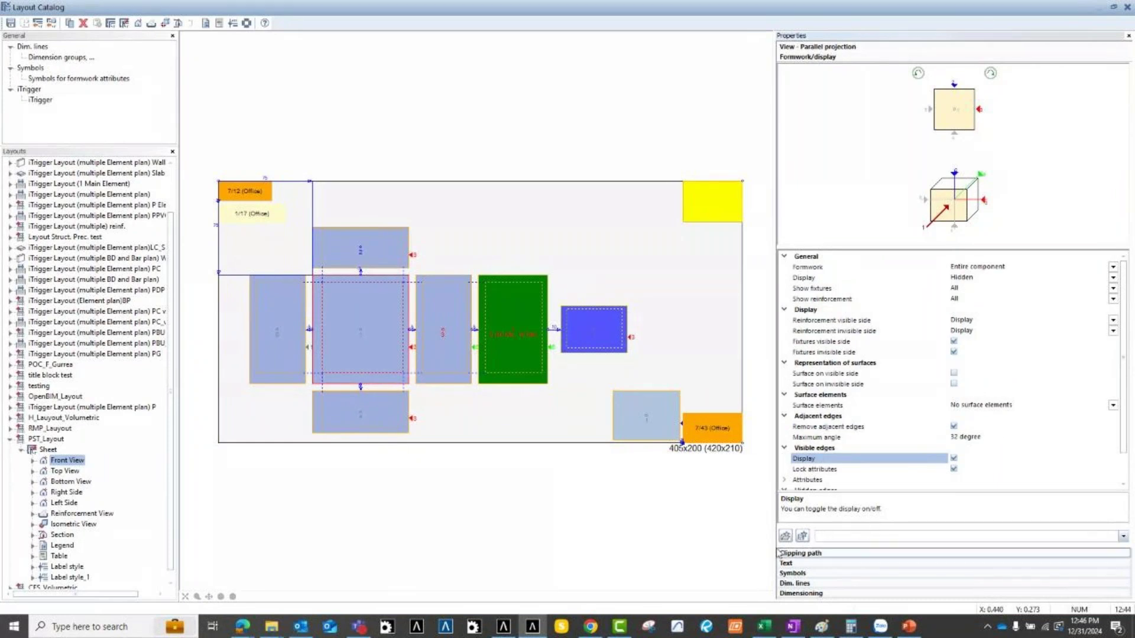
left_click(803, 536)
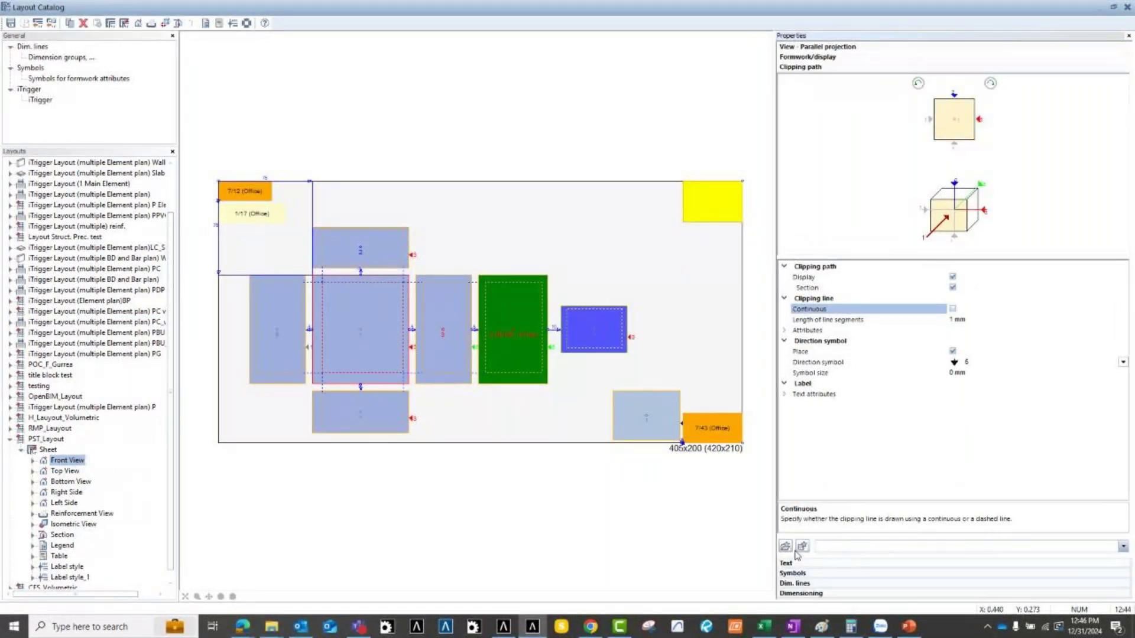
left_click(800, 549)
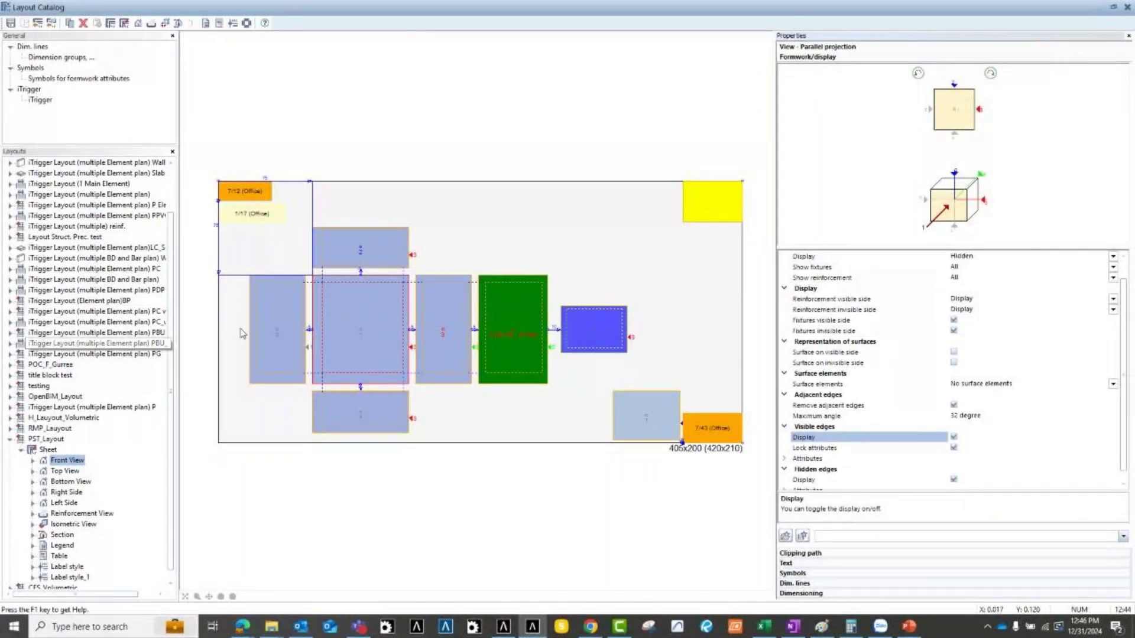
left_click(803, 536)
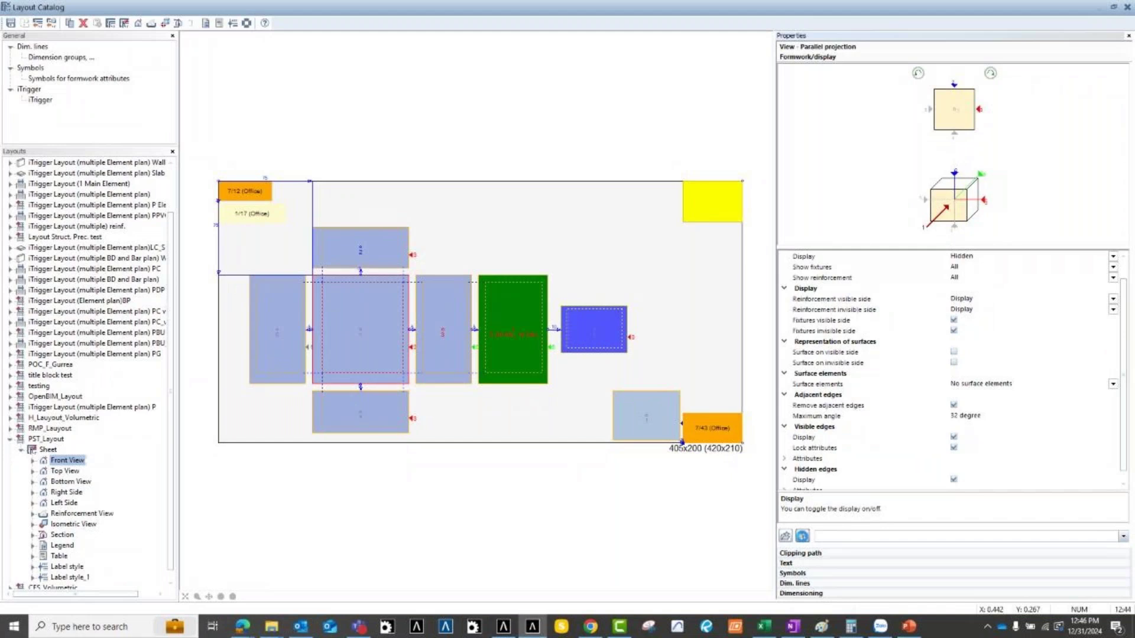
Look through the properties of the Top View, Bottom View and Right Side view.
left_click(602, 316)
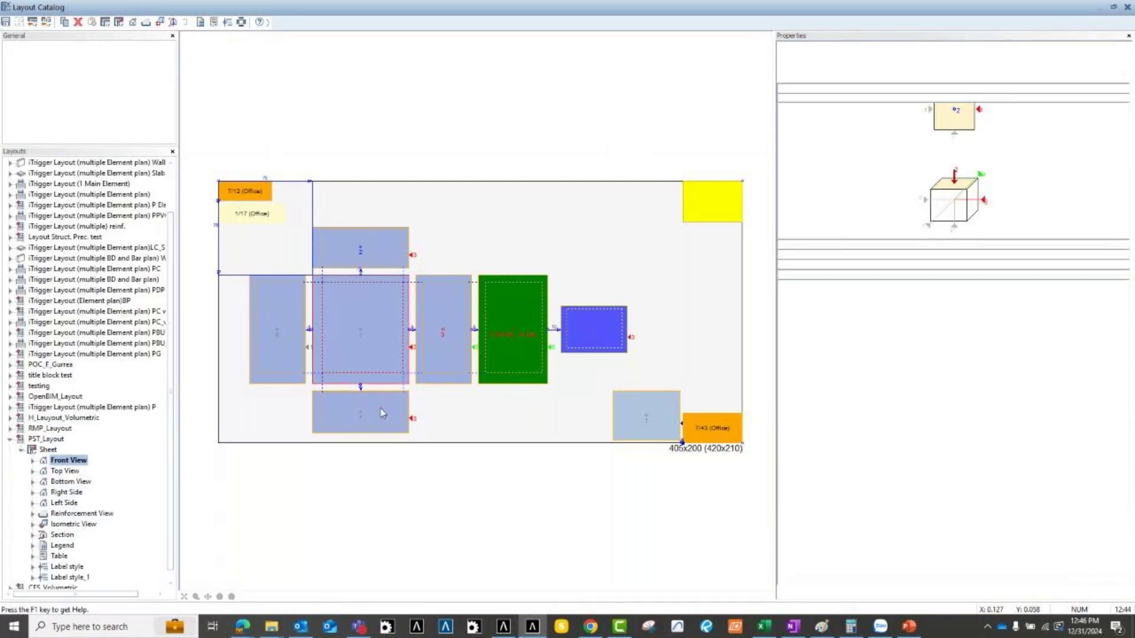
key("Down")
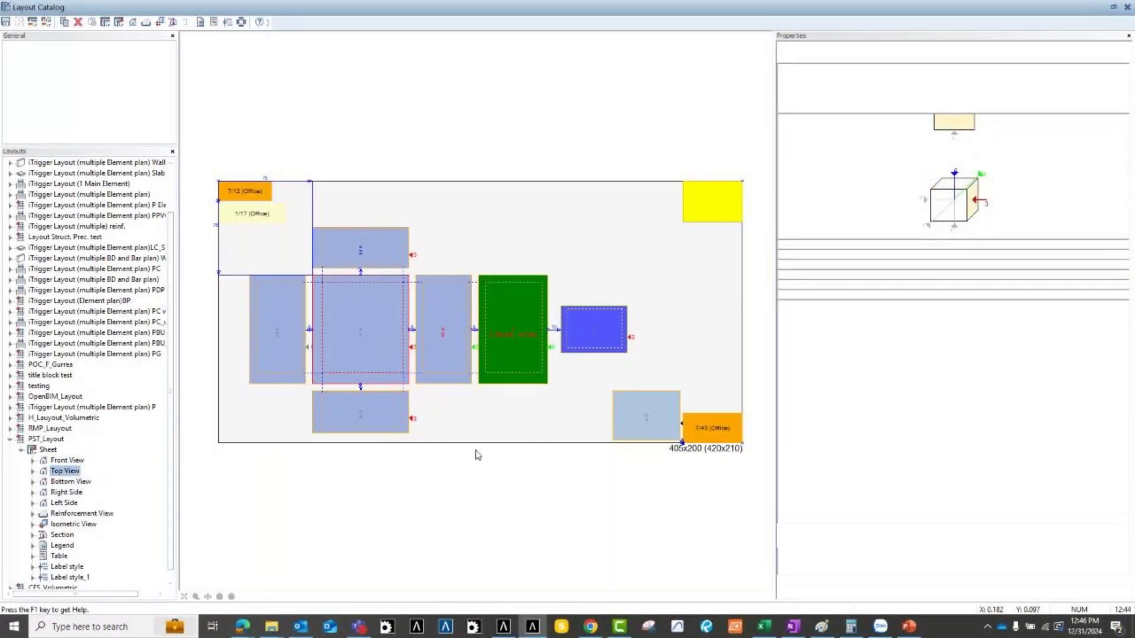
key("Down")
key("Down")
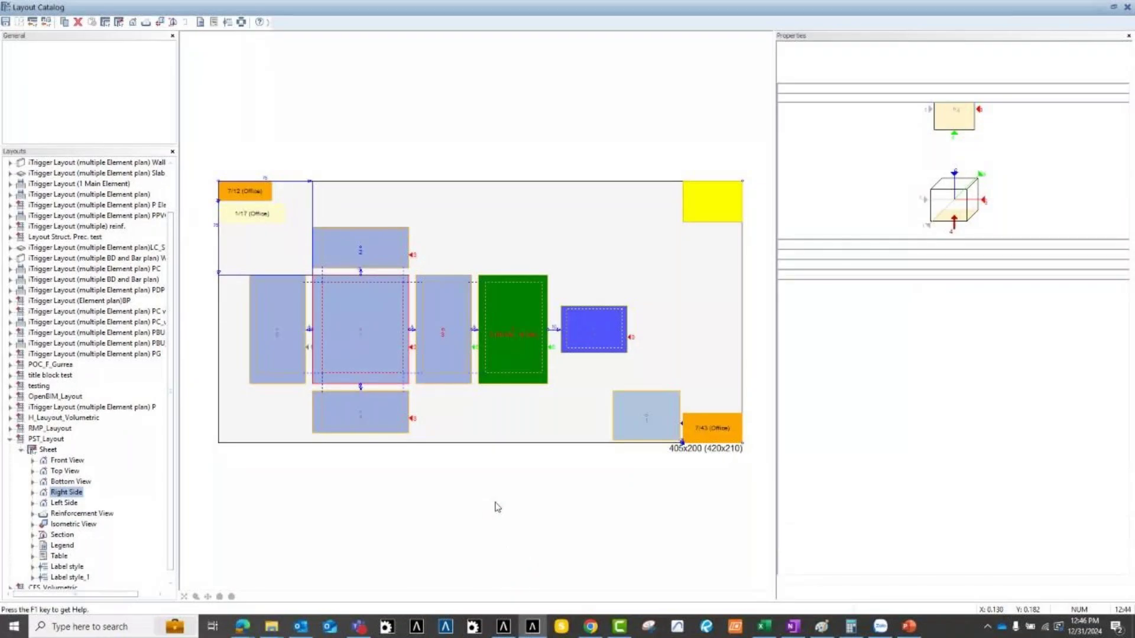
key("Up")
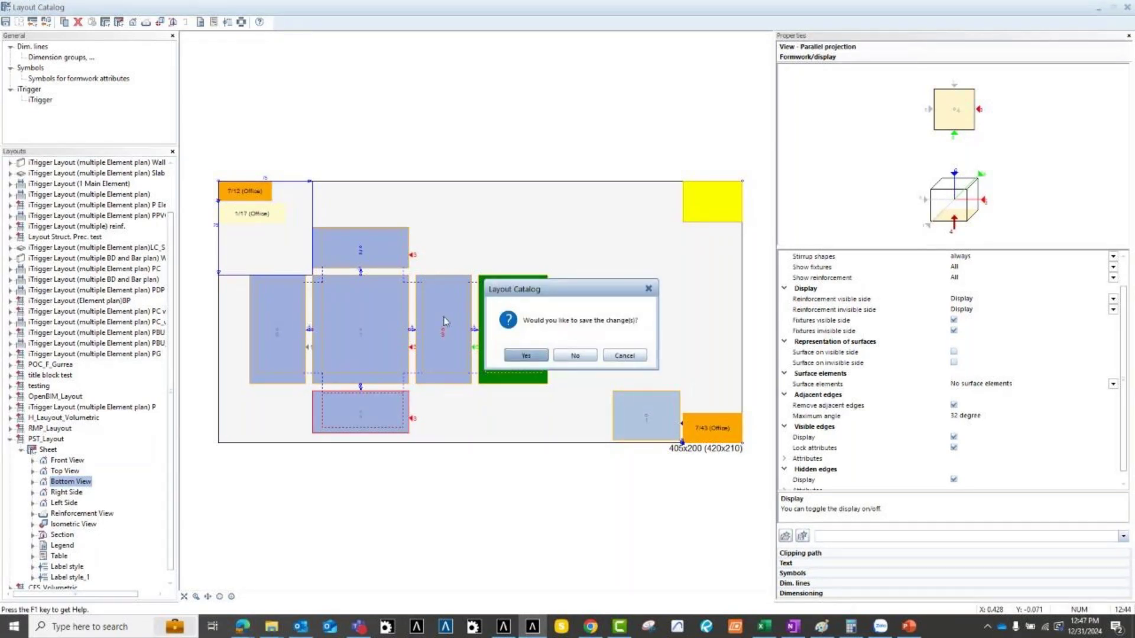
Save the layout changes, and close the Layout Catalog and the catalog menu.
key("Return")
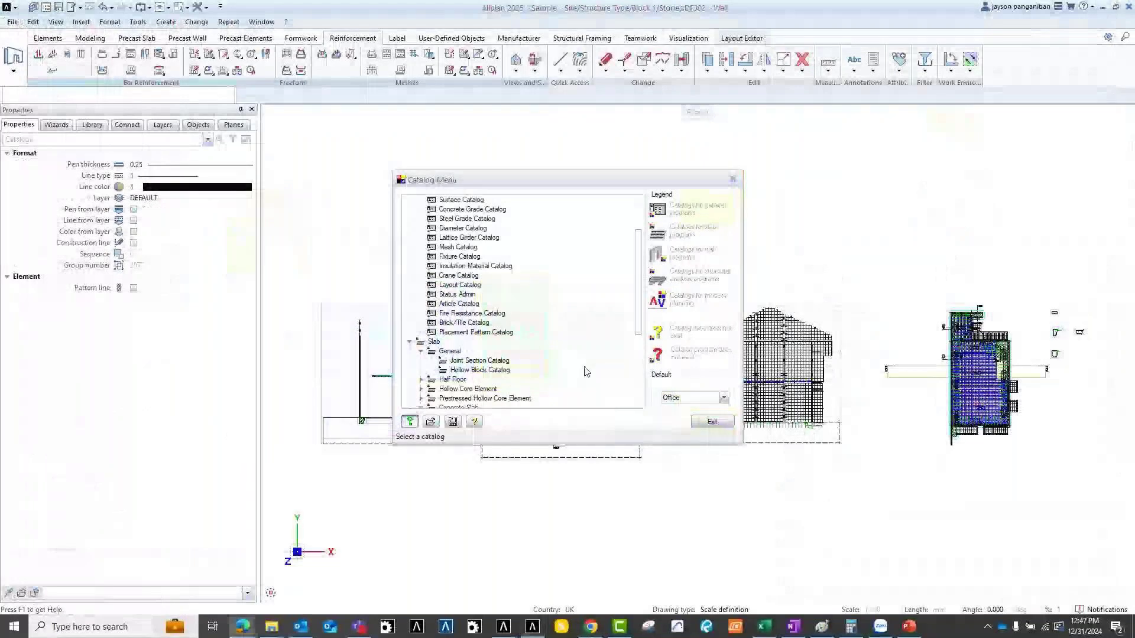
left_click(718, 424)
Check the agenda slide in the PowerPoint presentation, and return to the Allplan drawing.
left_click(912, 628)
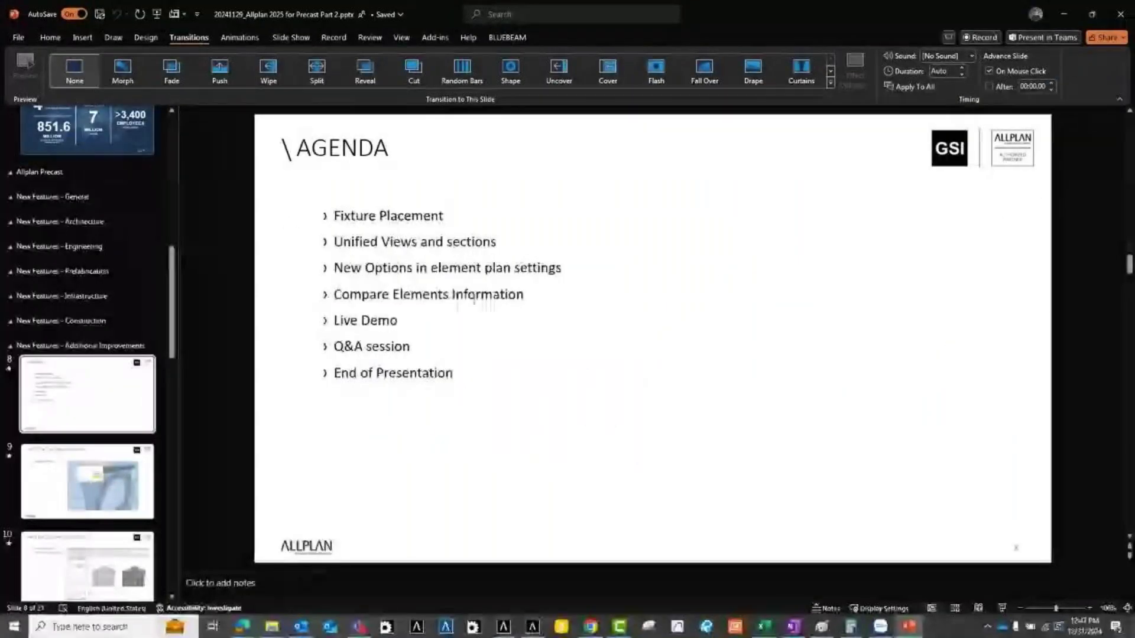
left_click(1064, 14)
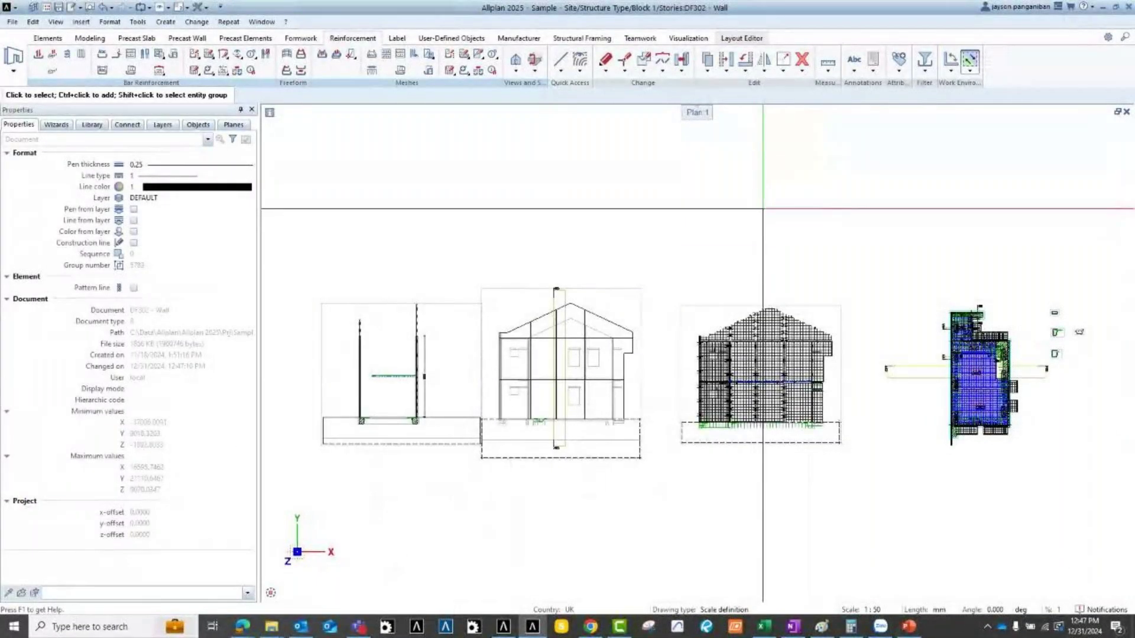
middle_click_drag(464, 285, 544, 331)
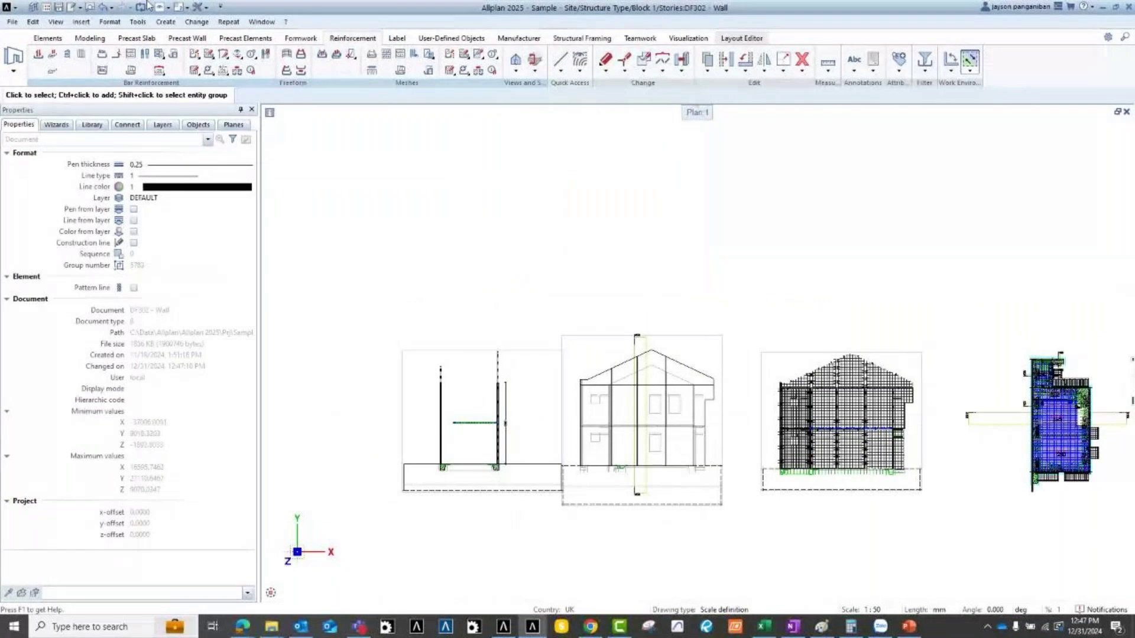
Look through the precast slab, wall and element tools for the Compare Elements command.
left_click(245, 38)
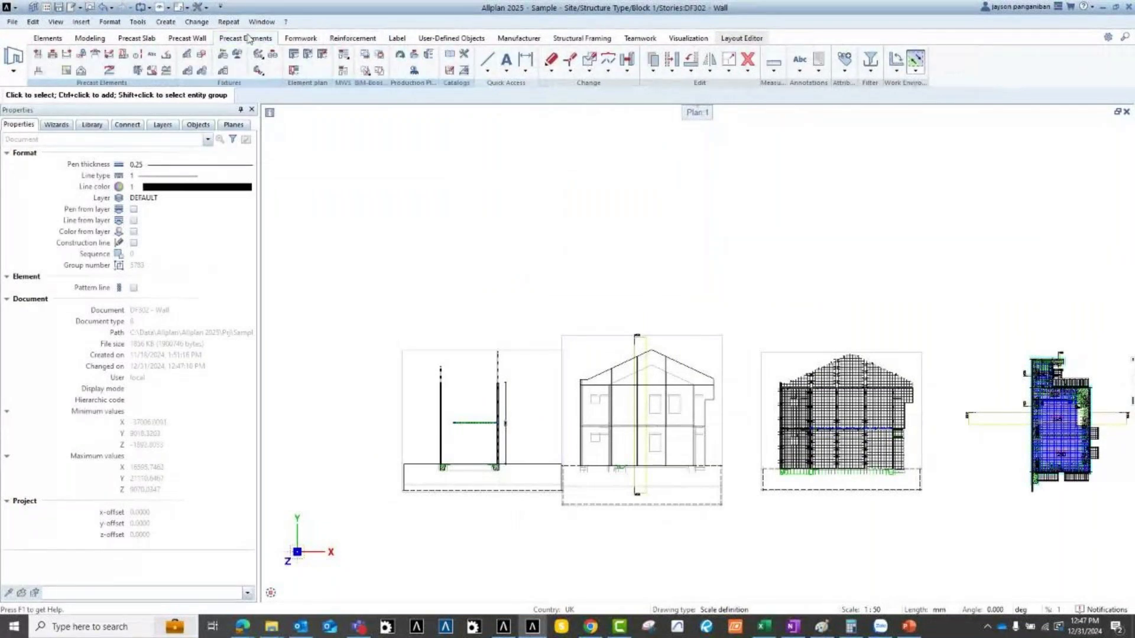
left_click(194, 39)
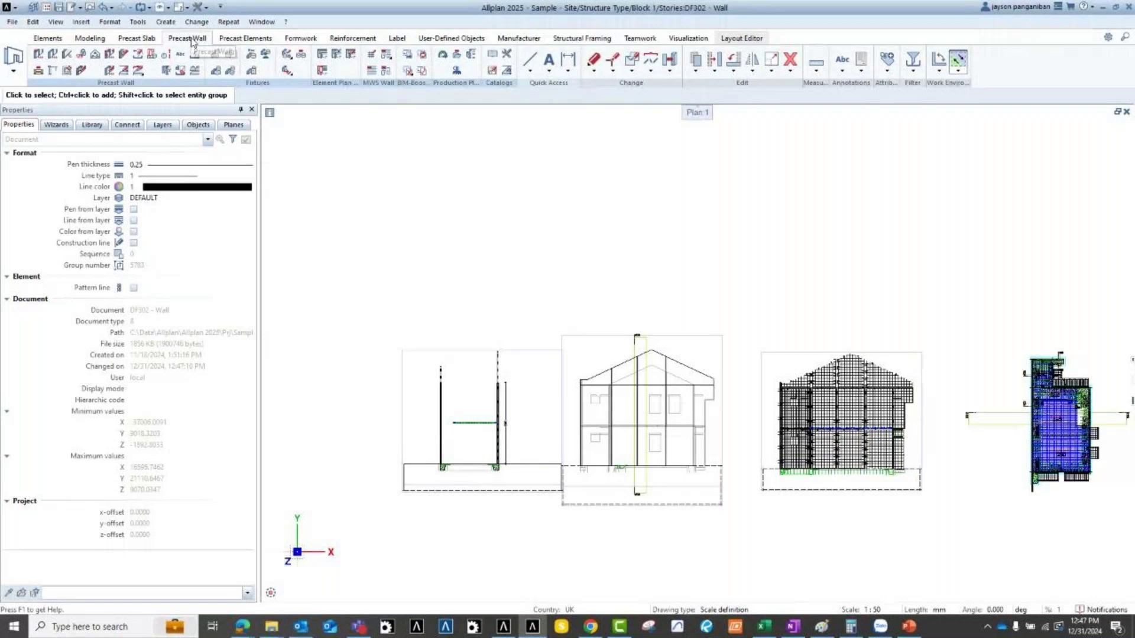
left_click(143, 40)
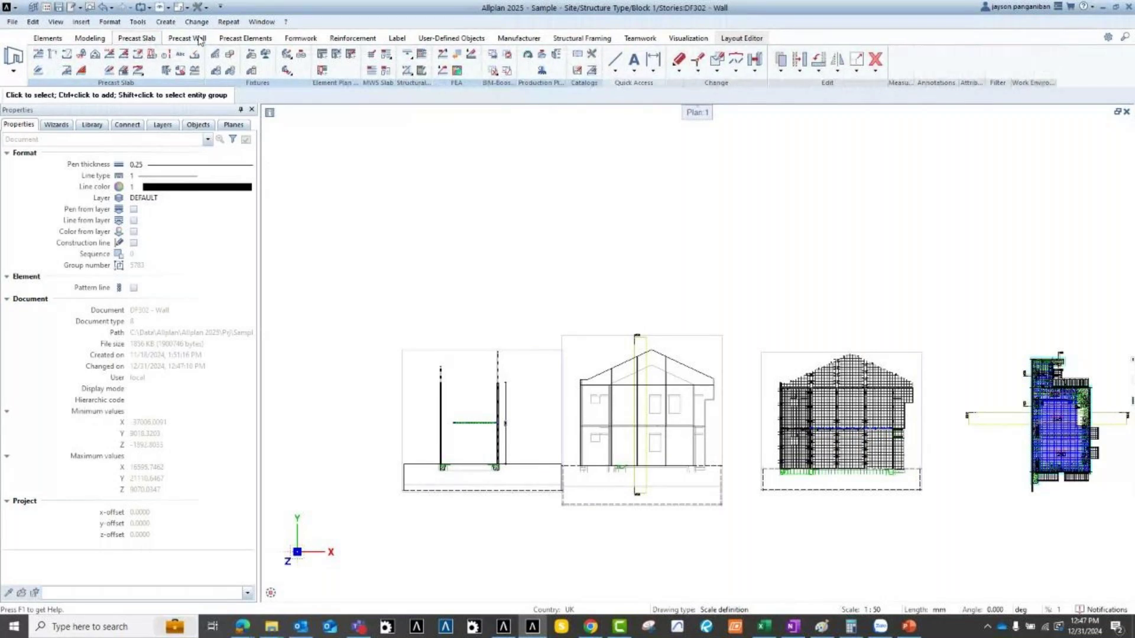
left_click(187, 38)
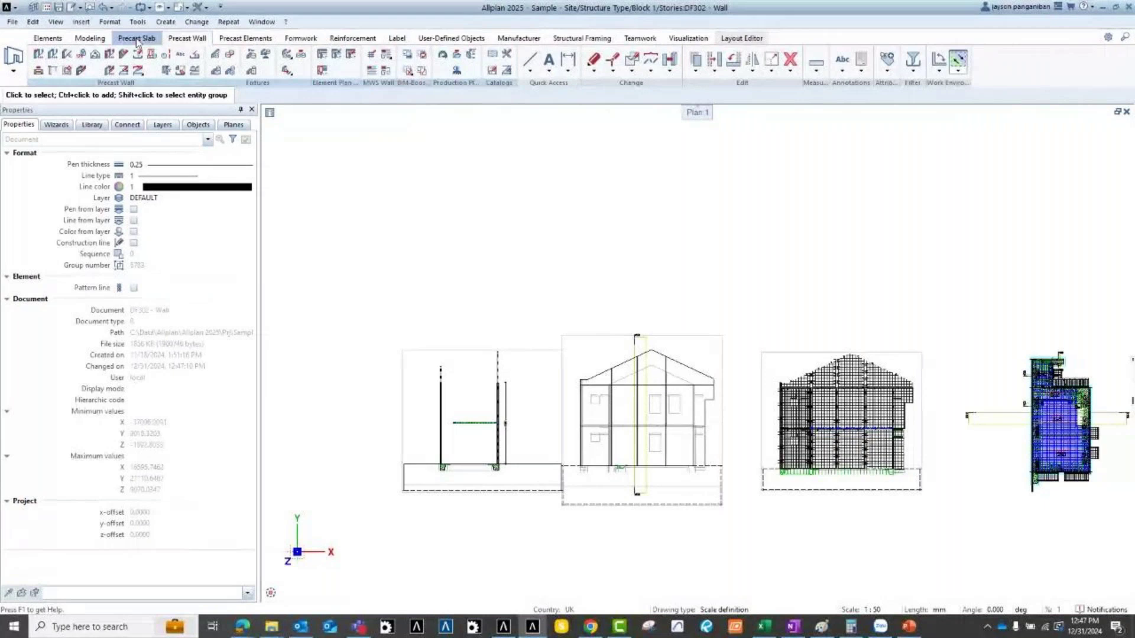
left_click(137, 40)
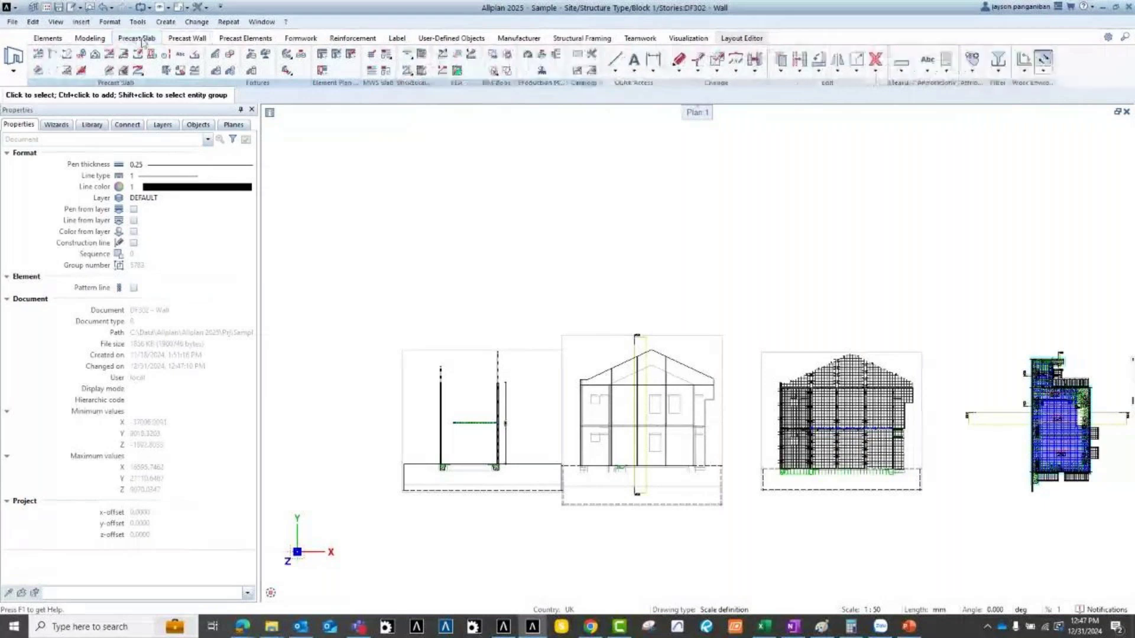
left_click(256, 40)
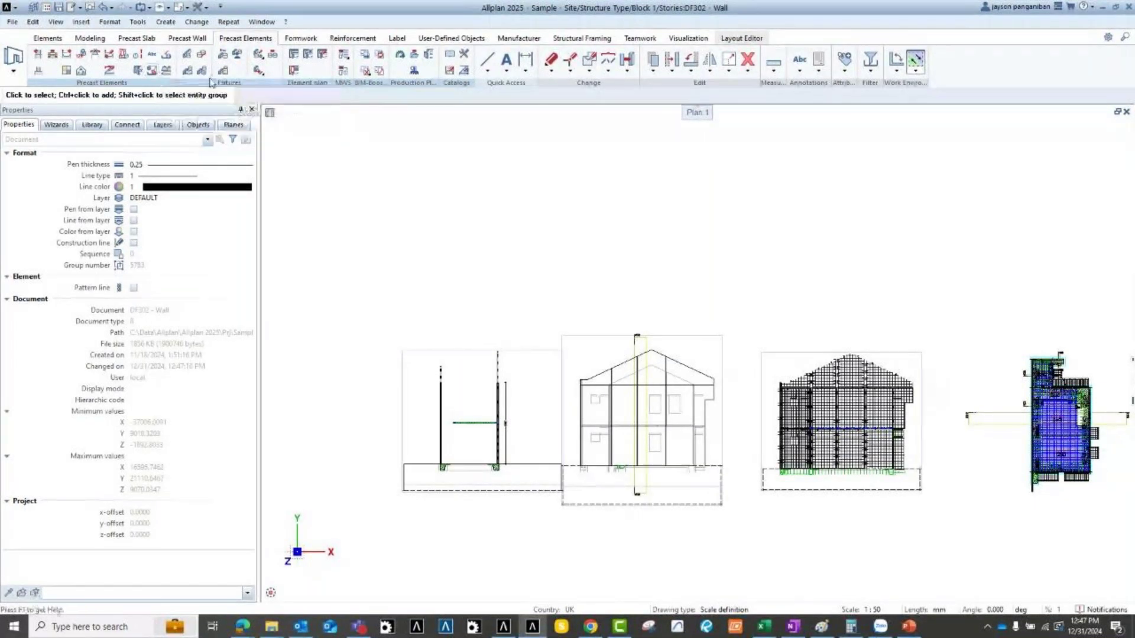
left_click(202, 83)
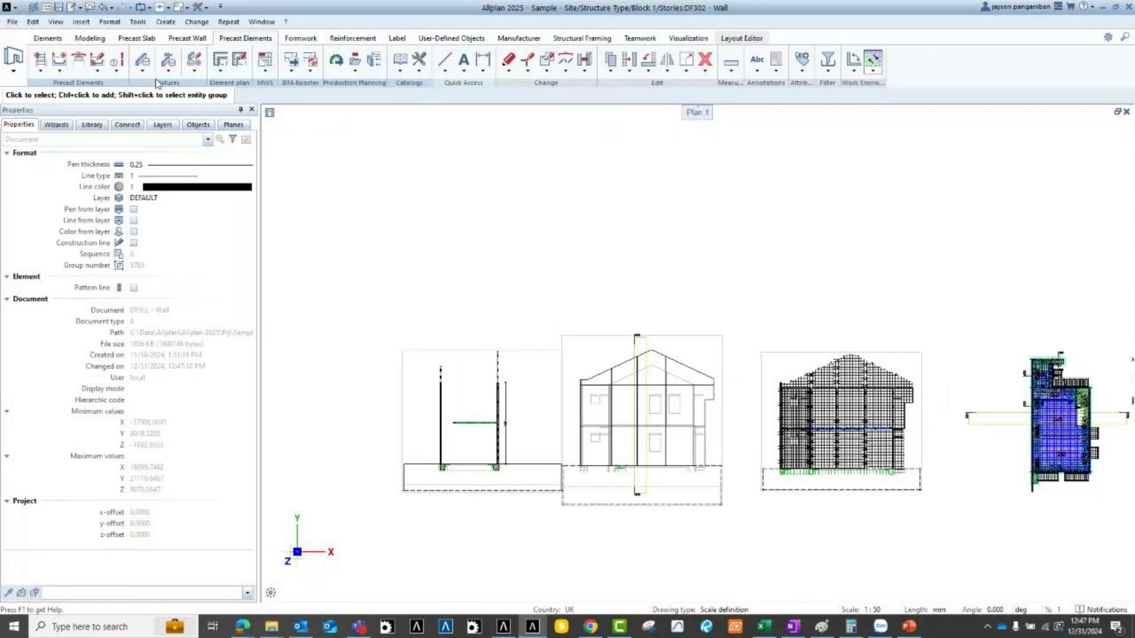
left_click(117, 71)
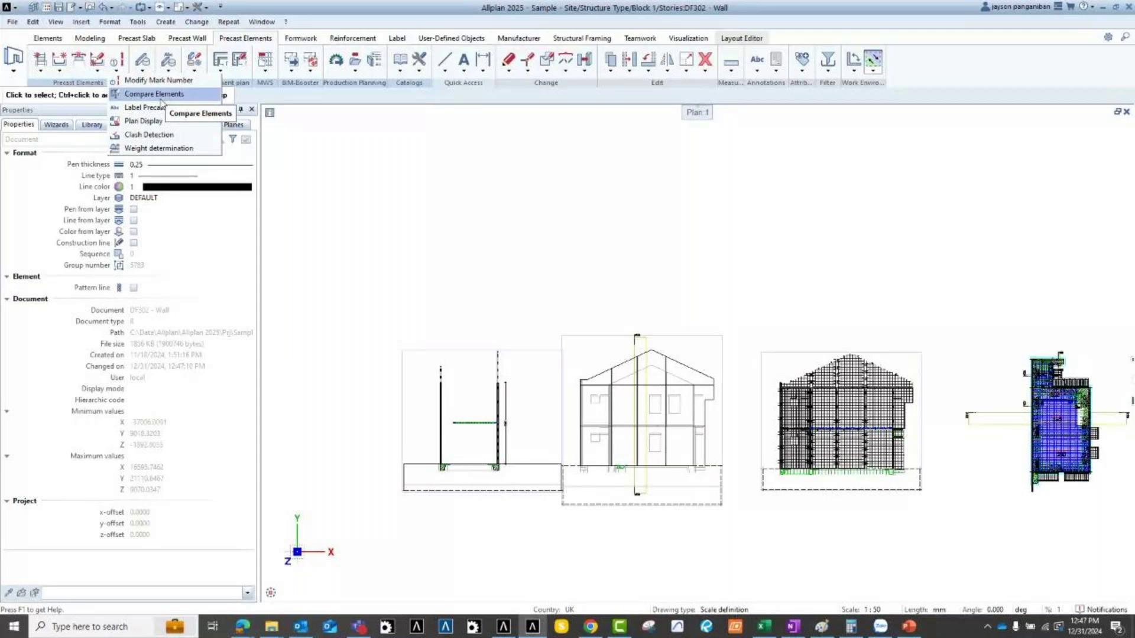
left_click(86, 87)
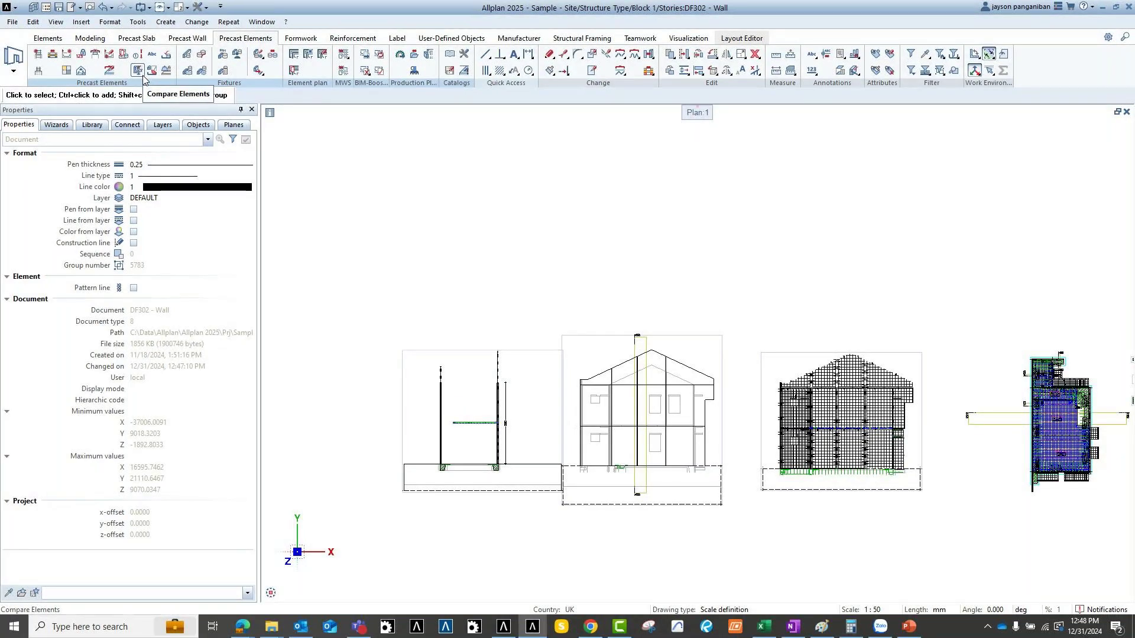
left_click(143, 76)
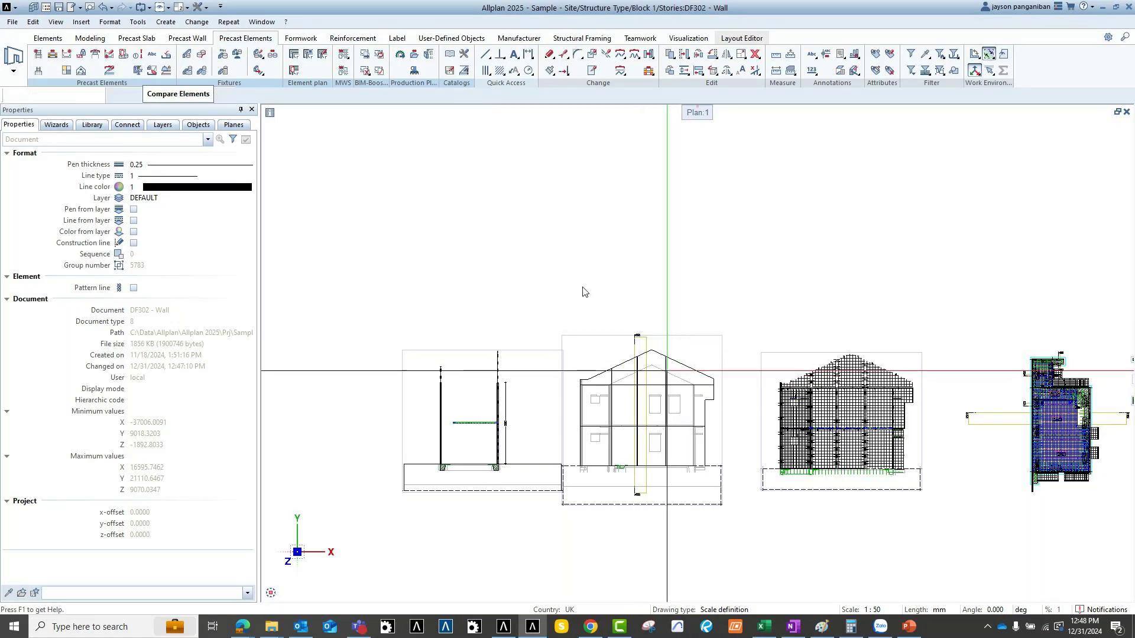
Make drawing file 401 the only active file and place a 400 x 400 mm column in it.
scroll(511, 311, "down", 4)
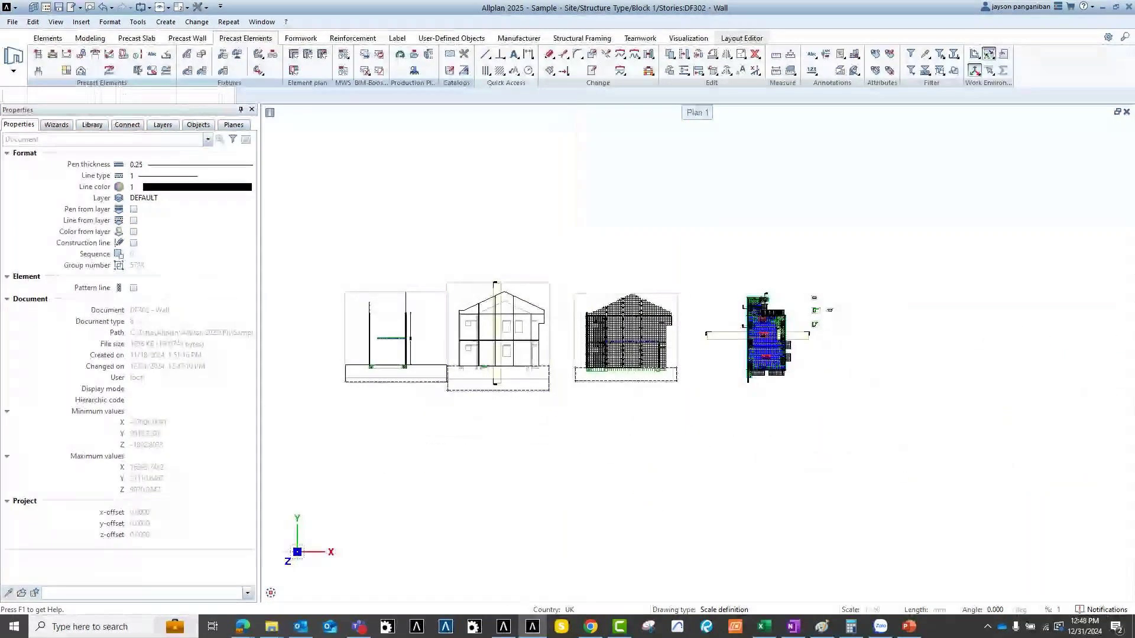
key("ctrl+o")
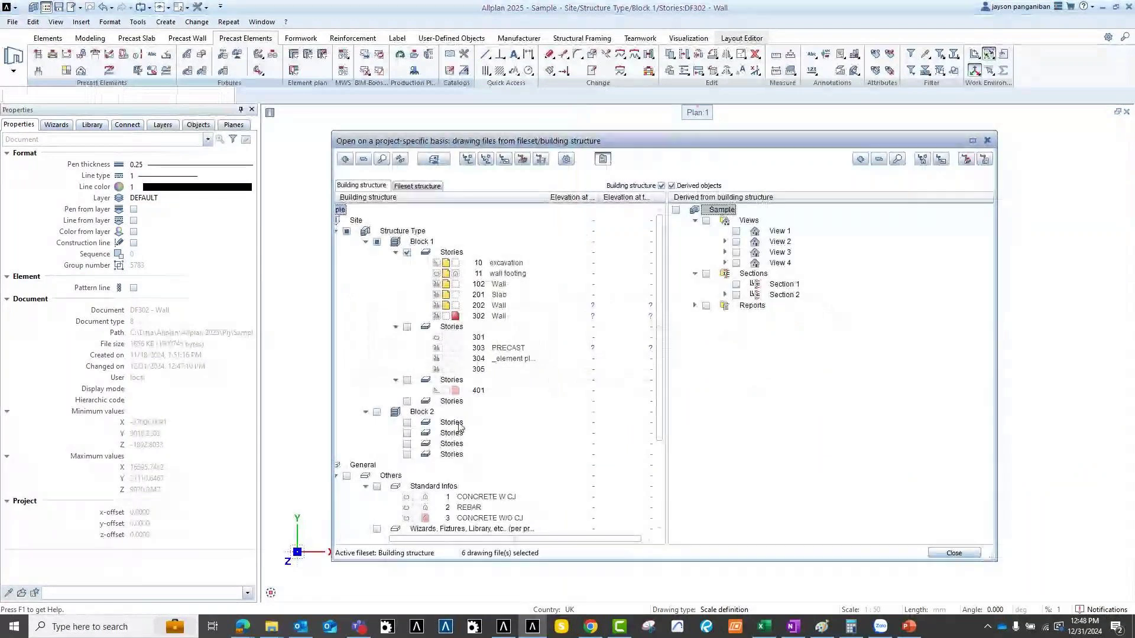
double_click(478, 390)
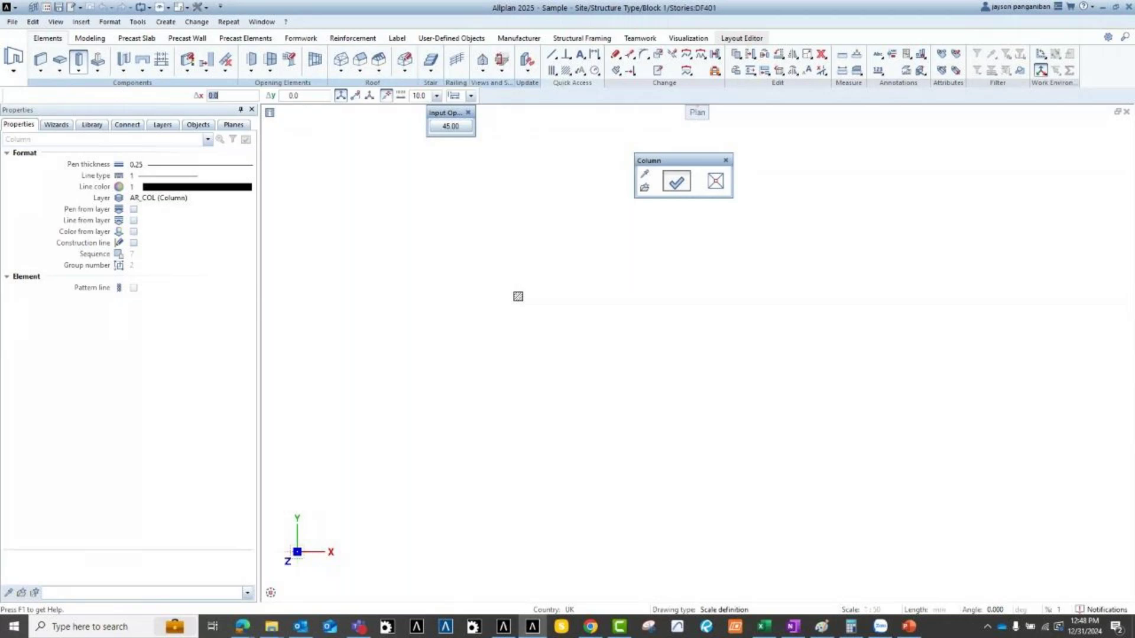
left_click(518, 296)
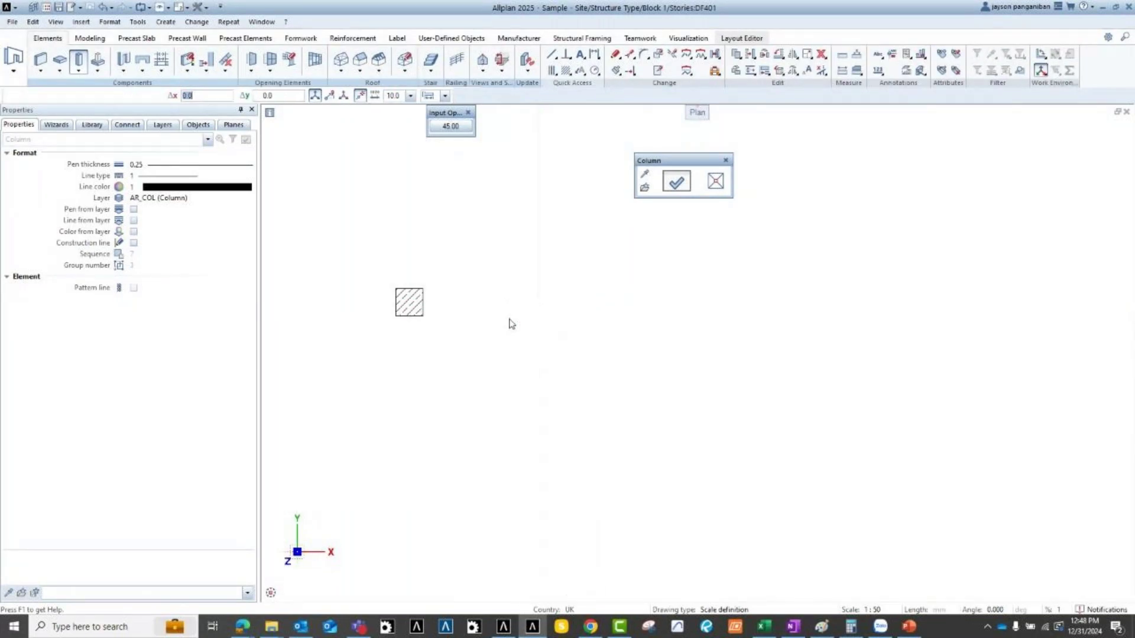
middle_click(436, 347)
key("Escape")
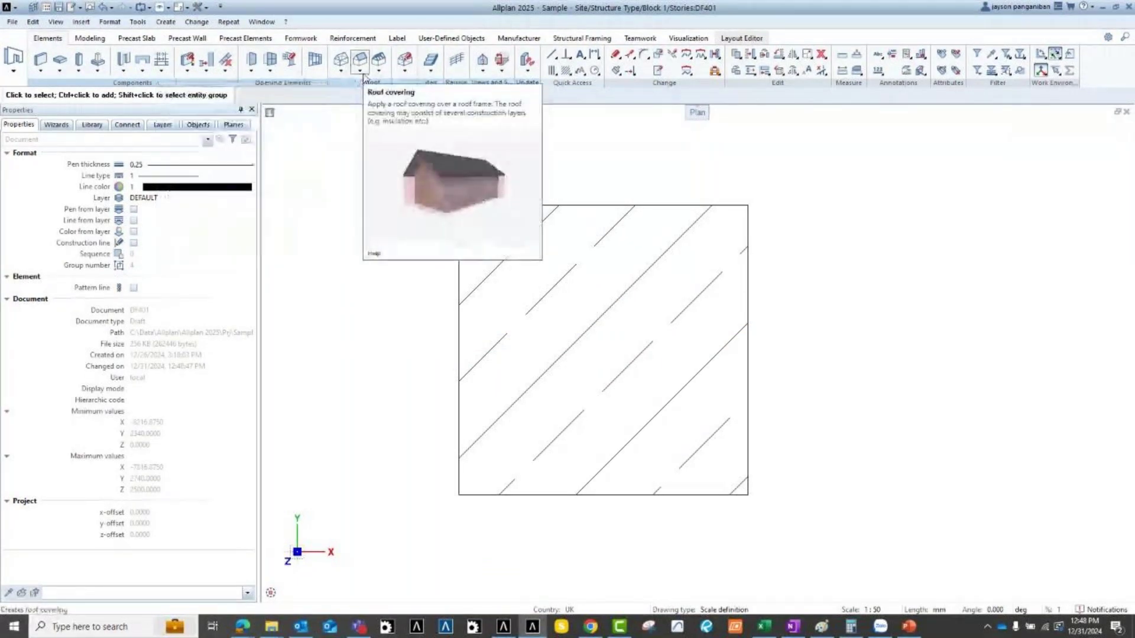
Define the column as a precast element of type Wall with mark number 1 and additional text PW.
left_click(245, 38)
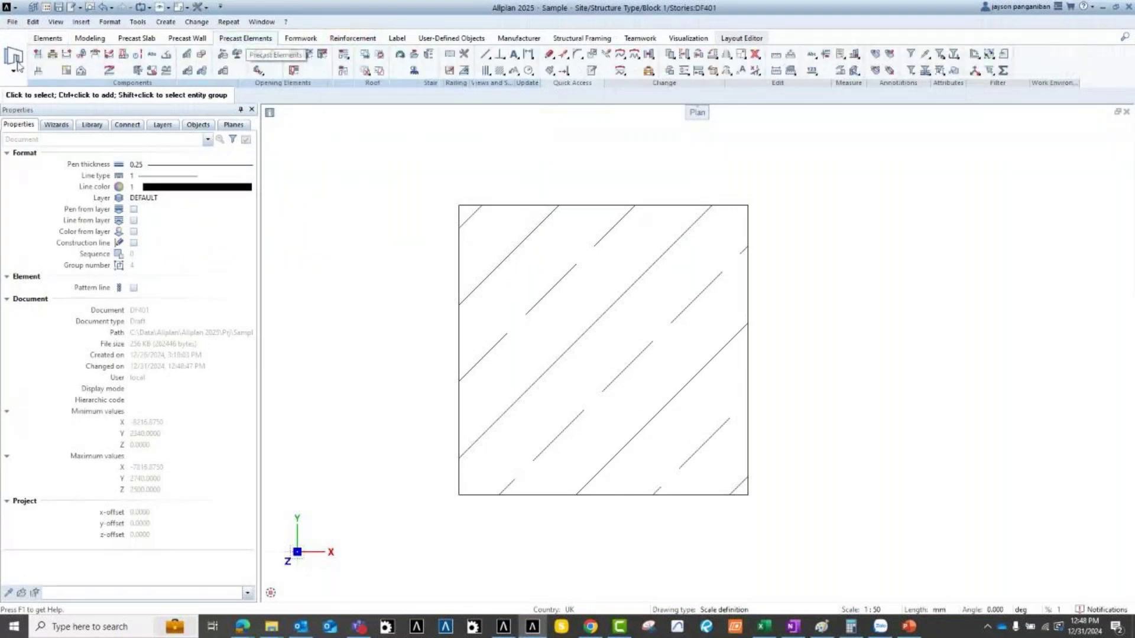
left_click(37, 55)
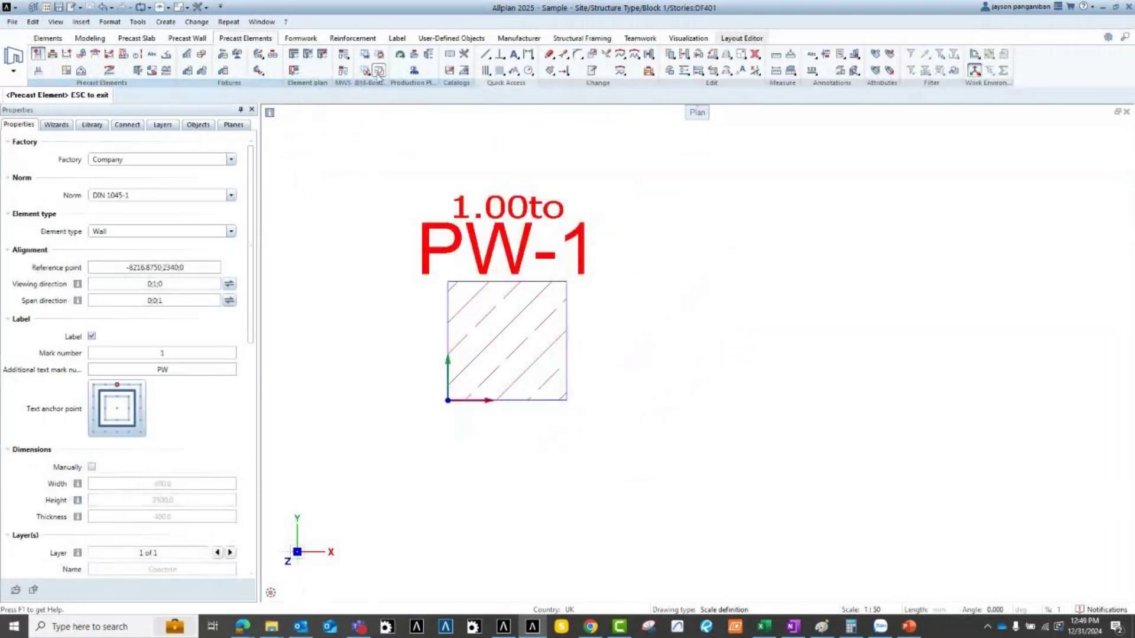
Look through the reinforcement, precast, modeling and element tools for an automatic reinforcement command.
left_click(354, 38)
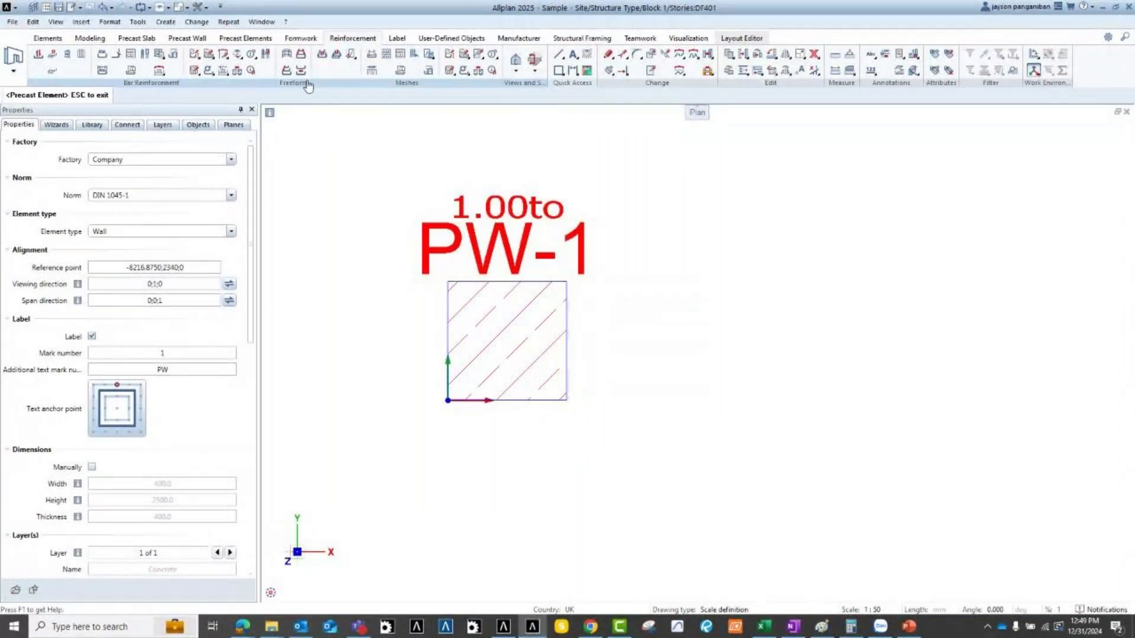
left_click(245, 38)
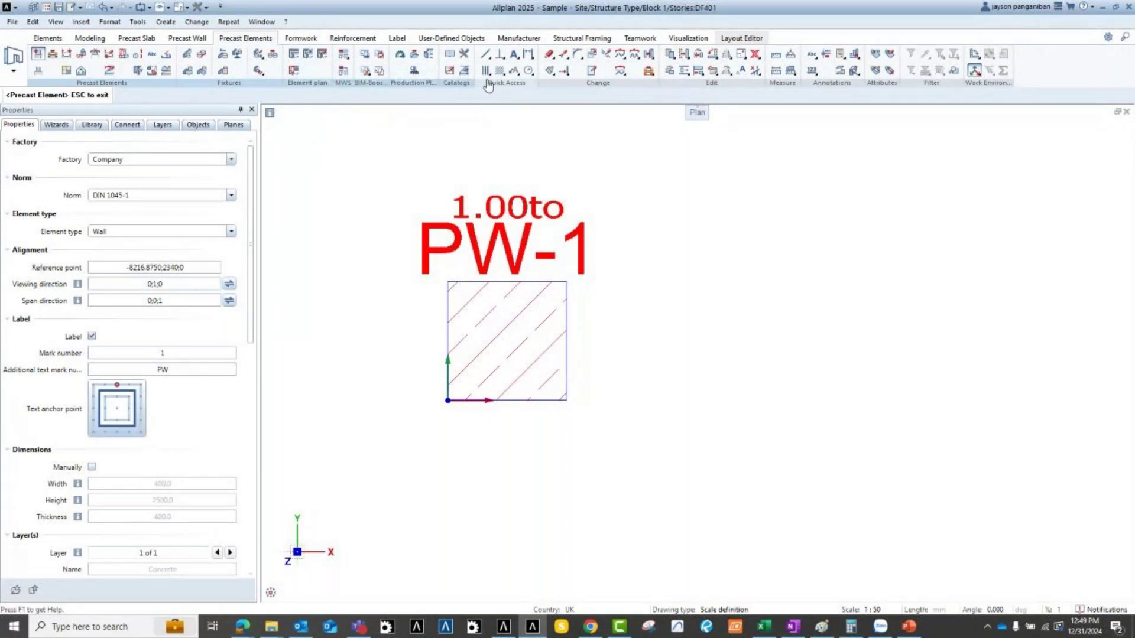
left_click(188, 39)
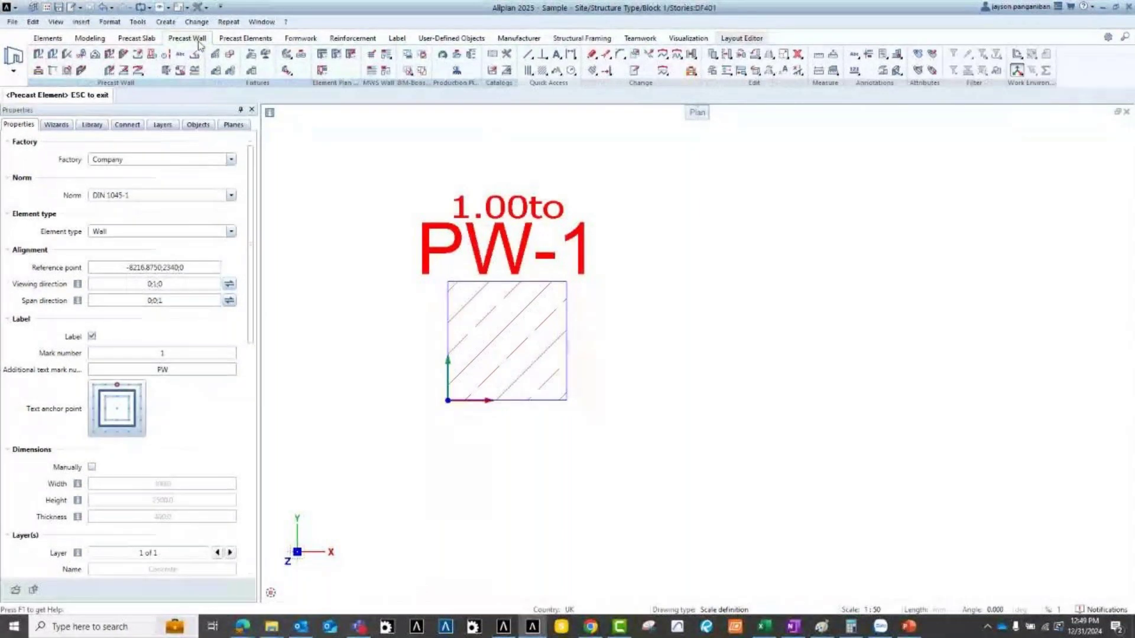
left_click(353, 38)
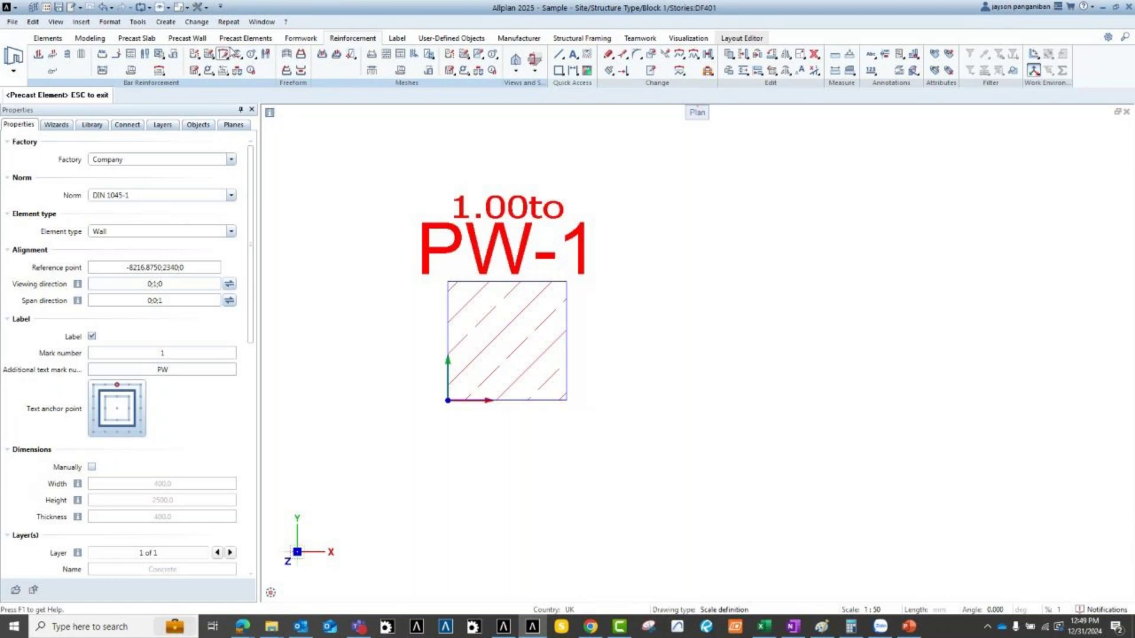
left_click(95, 39)
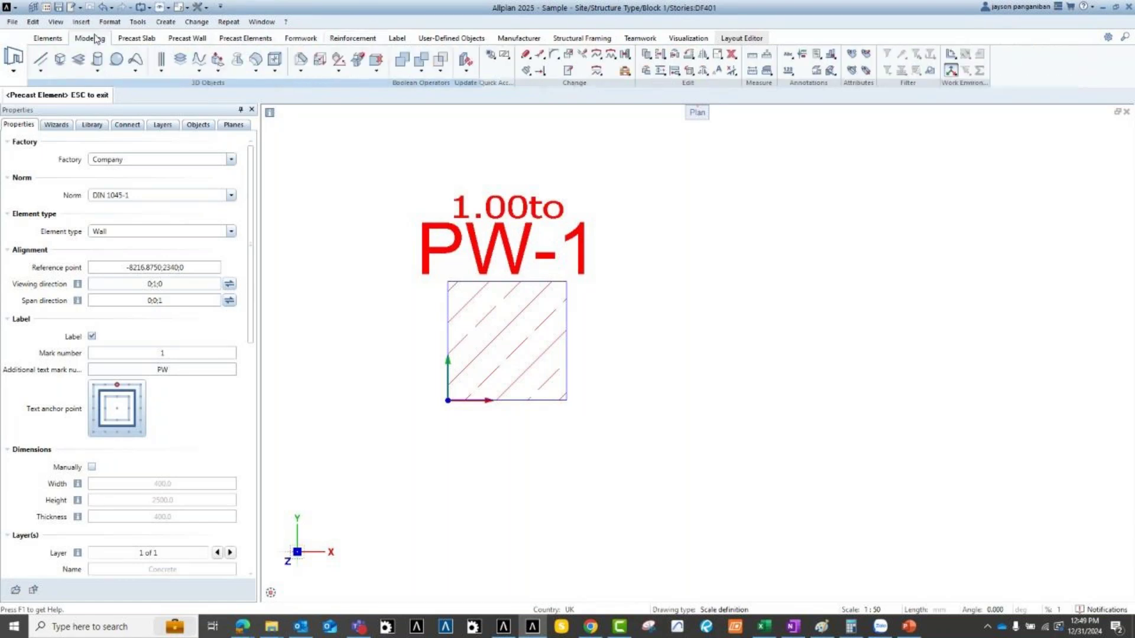
left_click(52, 39)
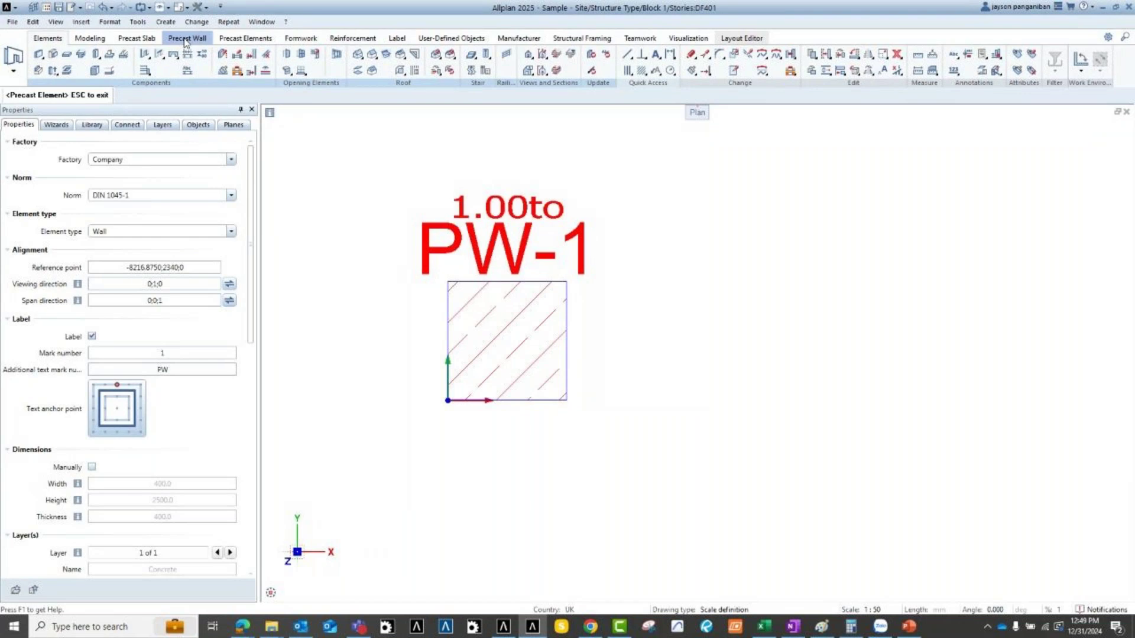
Switch to the Engineering role and display its reinforcement tools.
left_click(13, 64)
left_click(29, 91)
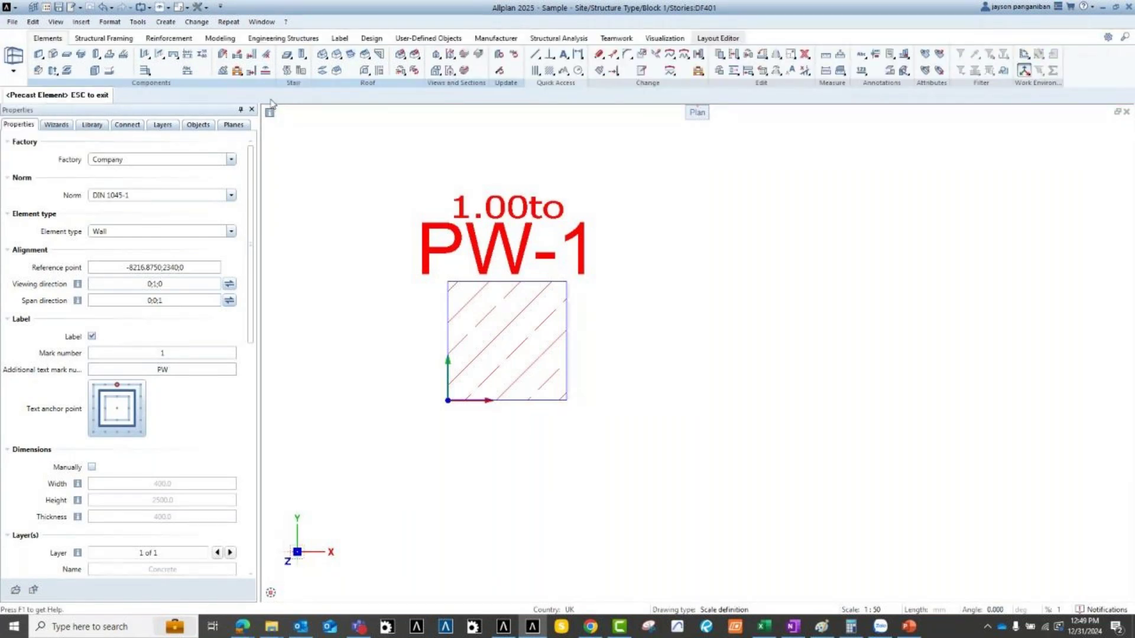
left_click(171, 39)
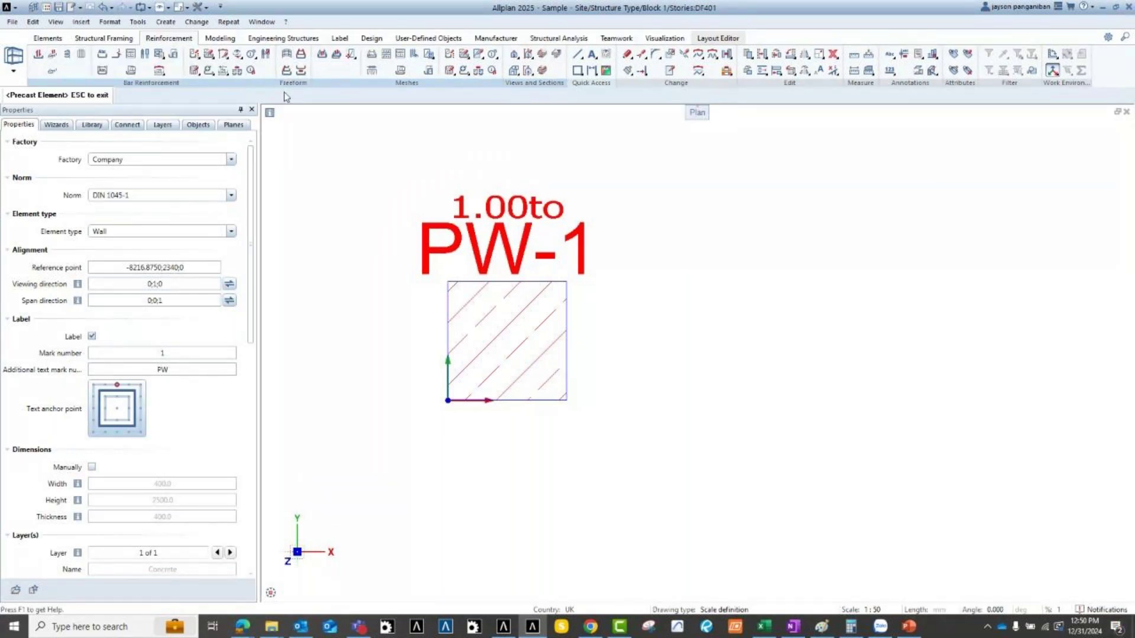
Search the commands for "automatic", examine the matches, and close the search.
left_click(1126, 37)
type("a")
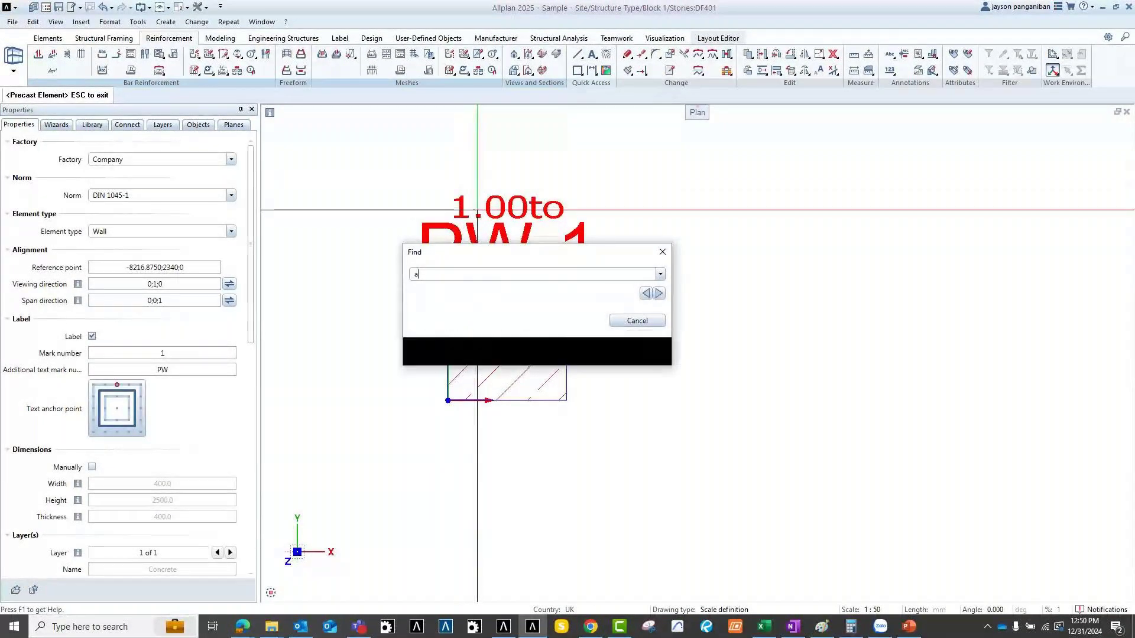
type("utom")
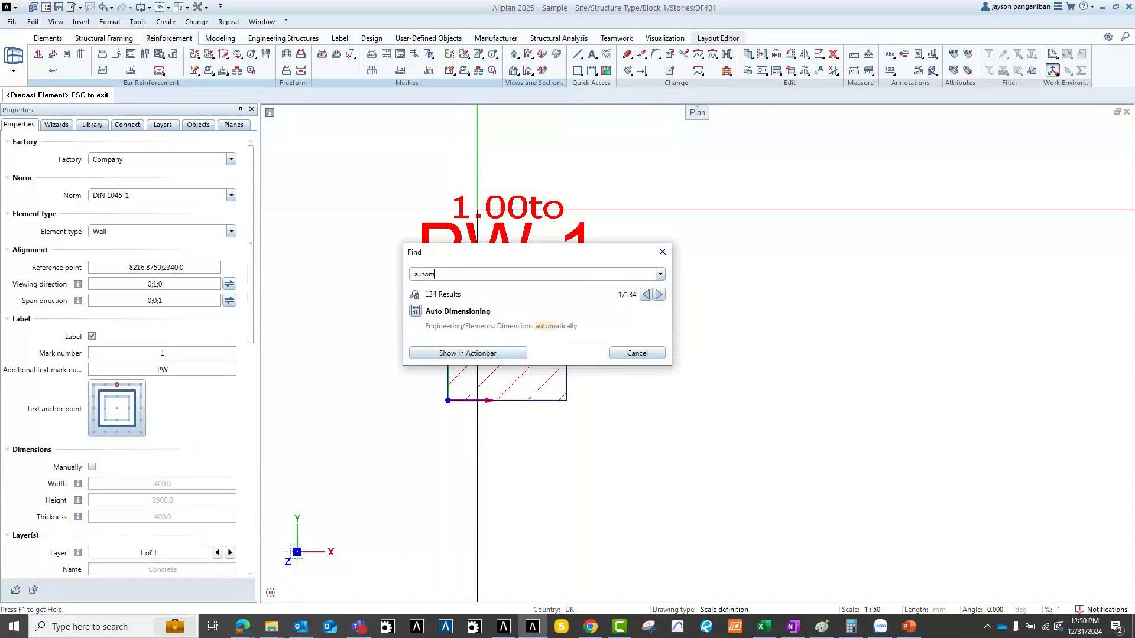
type("atic re")
key("BackSpace")
key("BackSpace")
key("BackSpace")
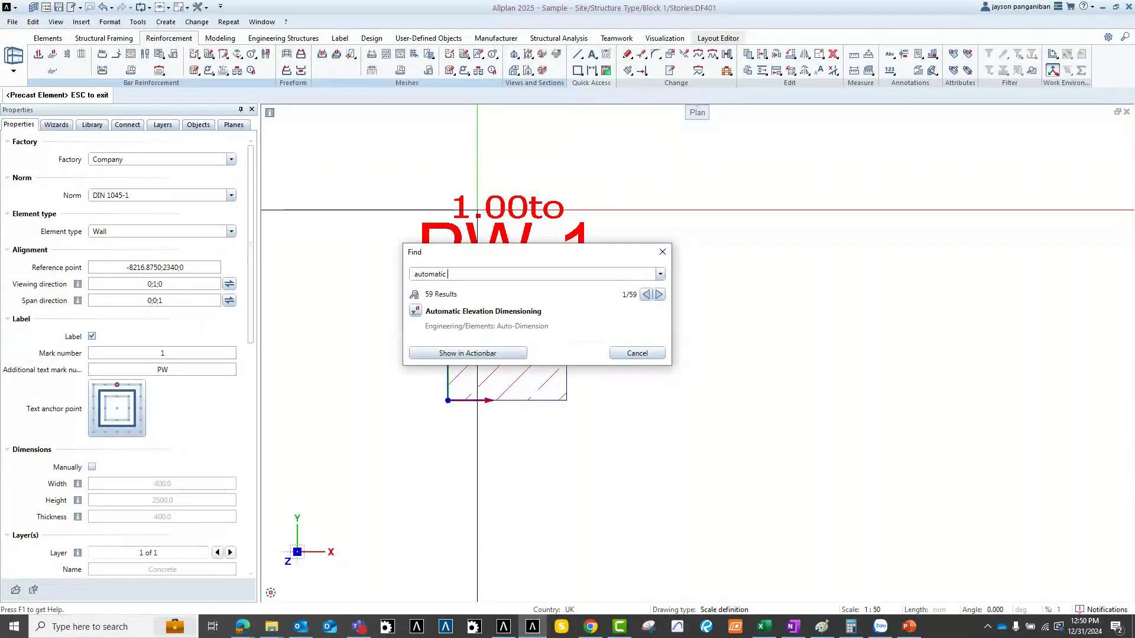
left_click(660, 295)
left_click(659, 295)
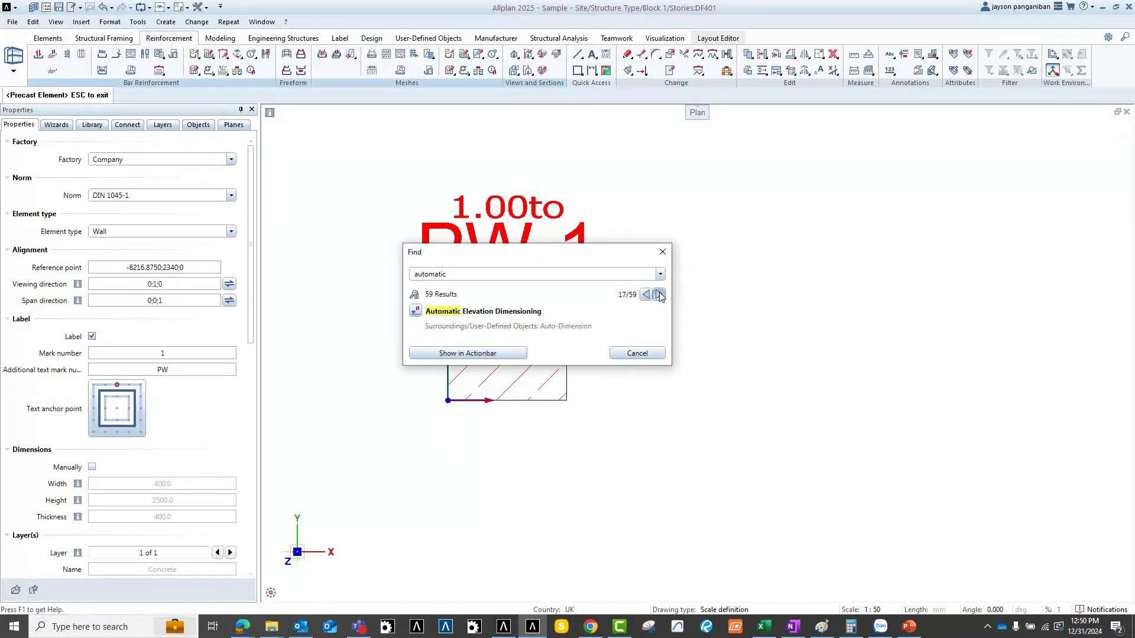
left_click(659, 295)
left_click(660, 295)
left_click(659, 295)
left_click(660, 295)
left_click(659, 295)
left_click(663, 254)
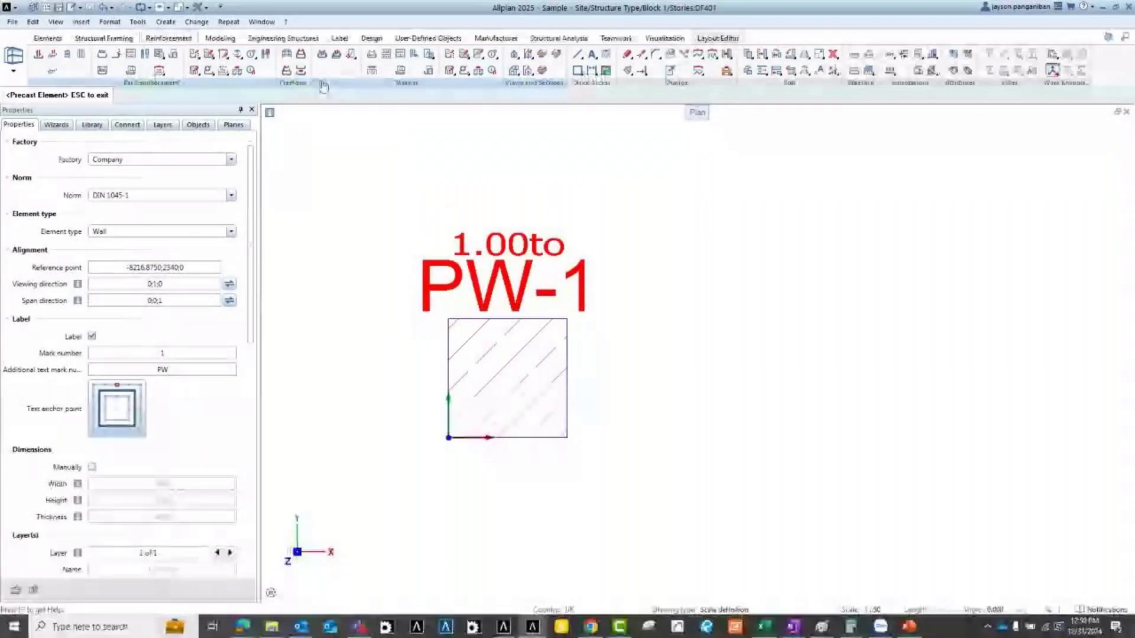
Try to reinforce the column's side faces with Place Bars Along Surface, using 10 mm bars and 30 mm concrete cover.
key("Escape")
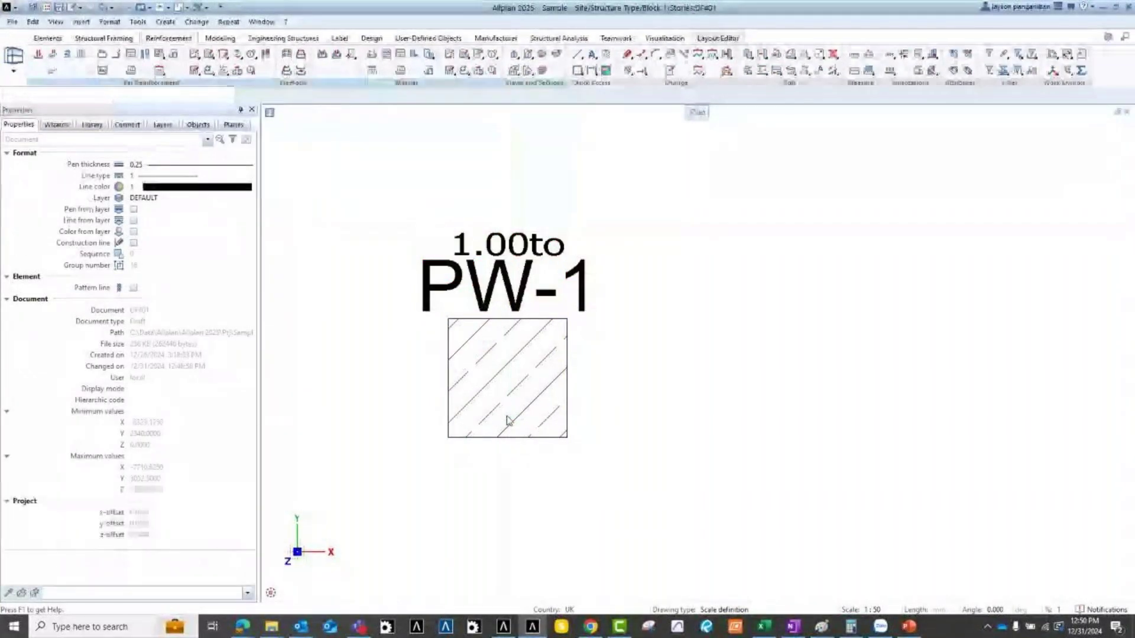
right_click(507, 421)
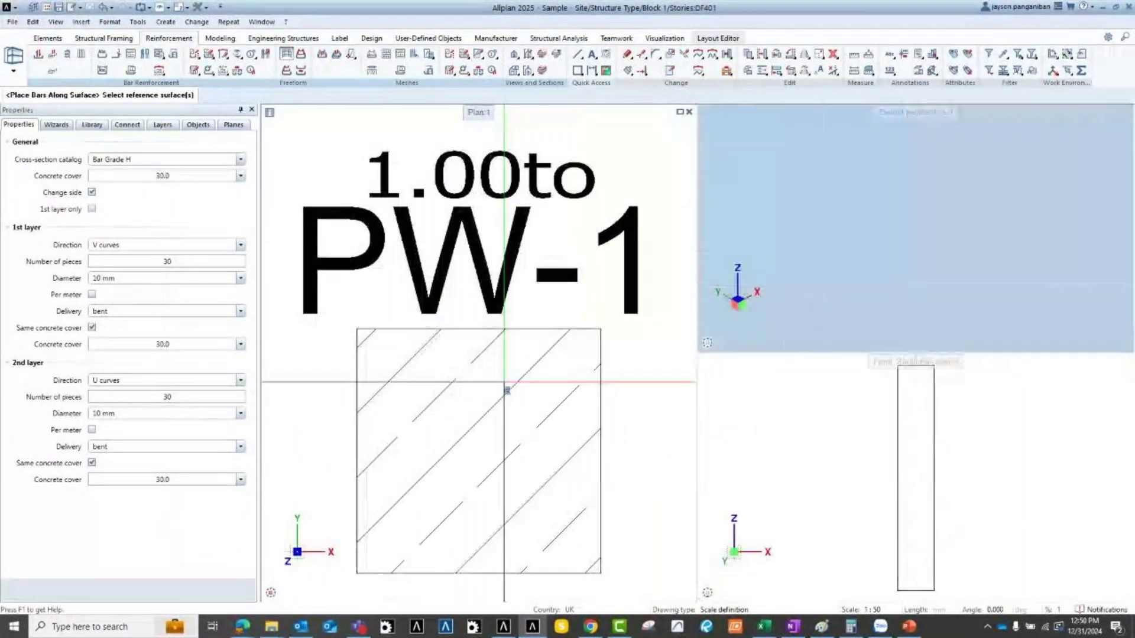
scroll(885, 207, "up", 2)
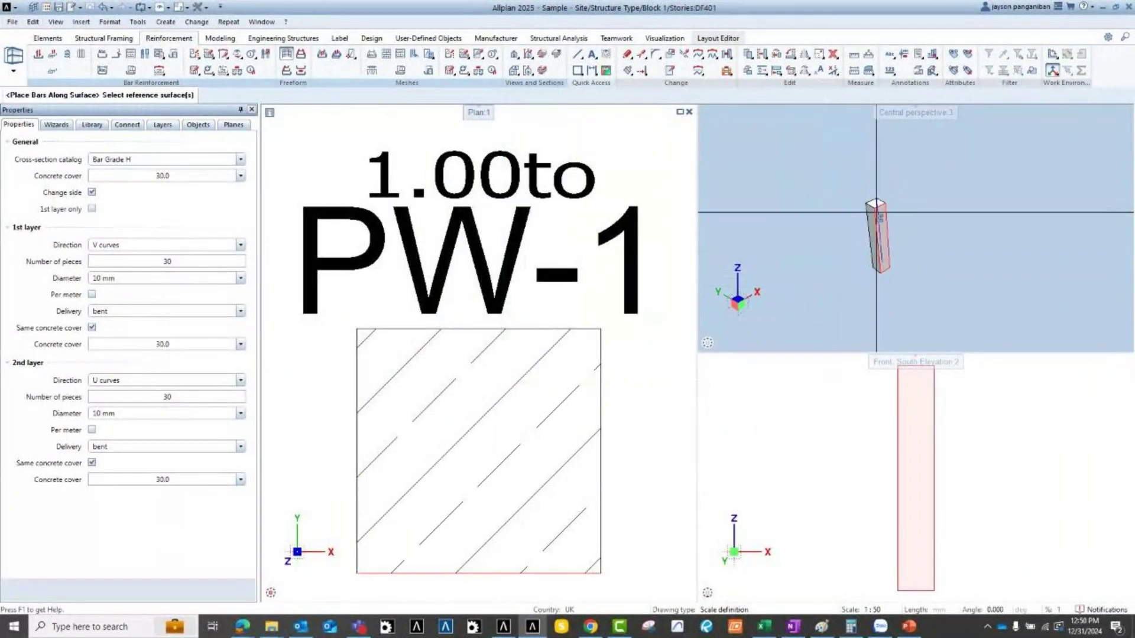
left_click(870, 216)
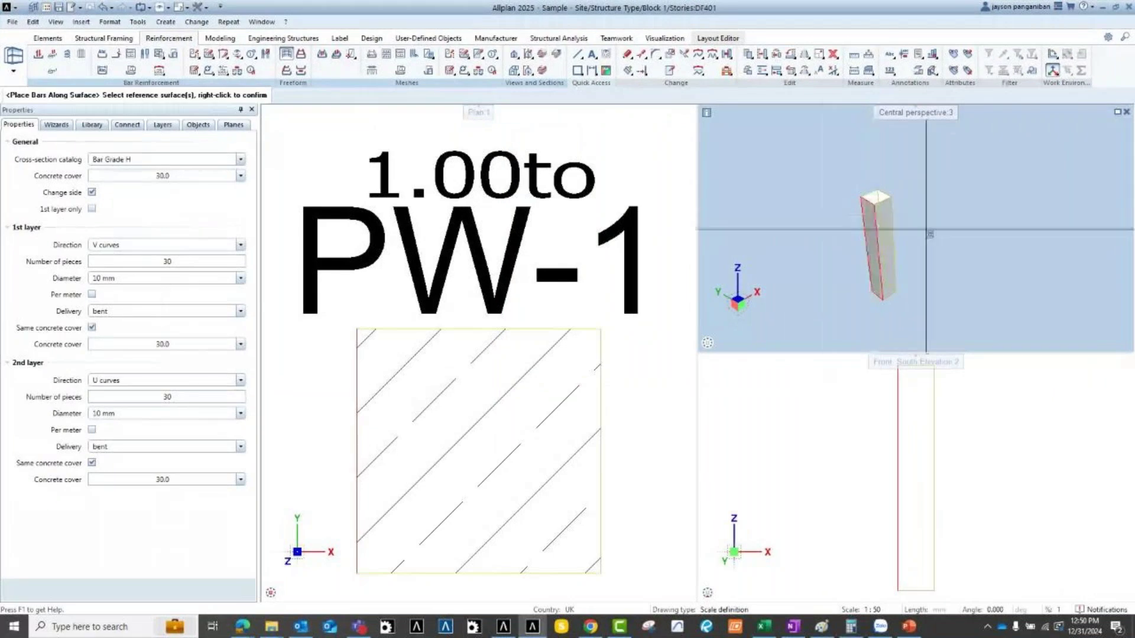
left_click(891, 214)
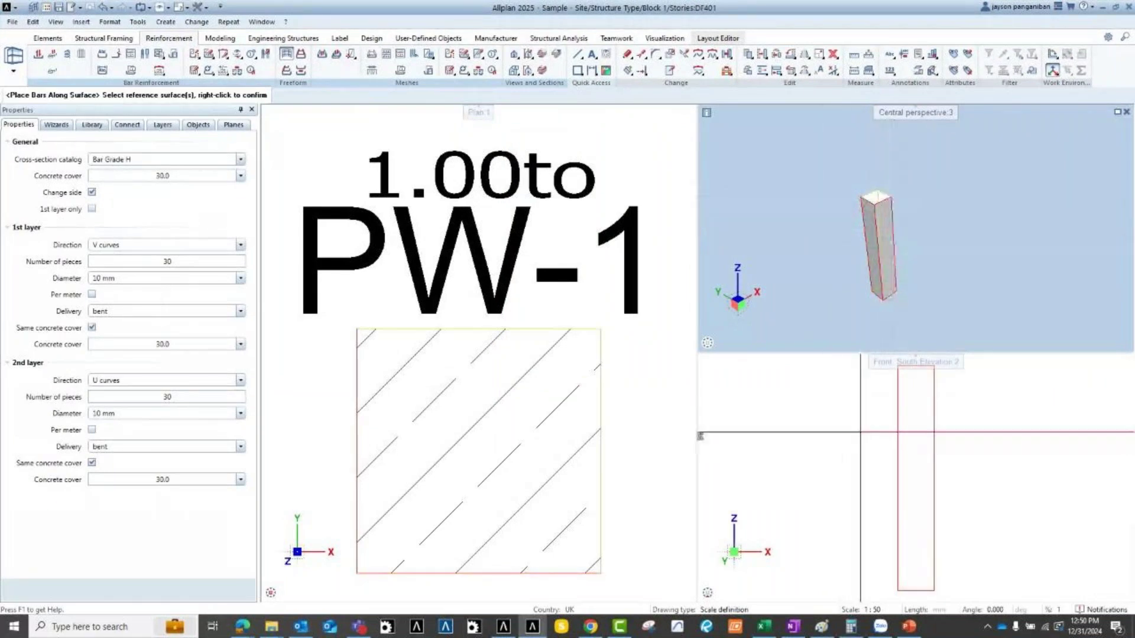
scroll(866, 201, "up", 3)
scroll(887, 214, "down", 1)
left_click_drag(1029, 227, 1031, 227, "ctrl")
middle_click_drag(1030, 228, 969, 232, "shift")
left_click(969, 232)
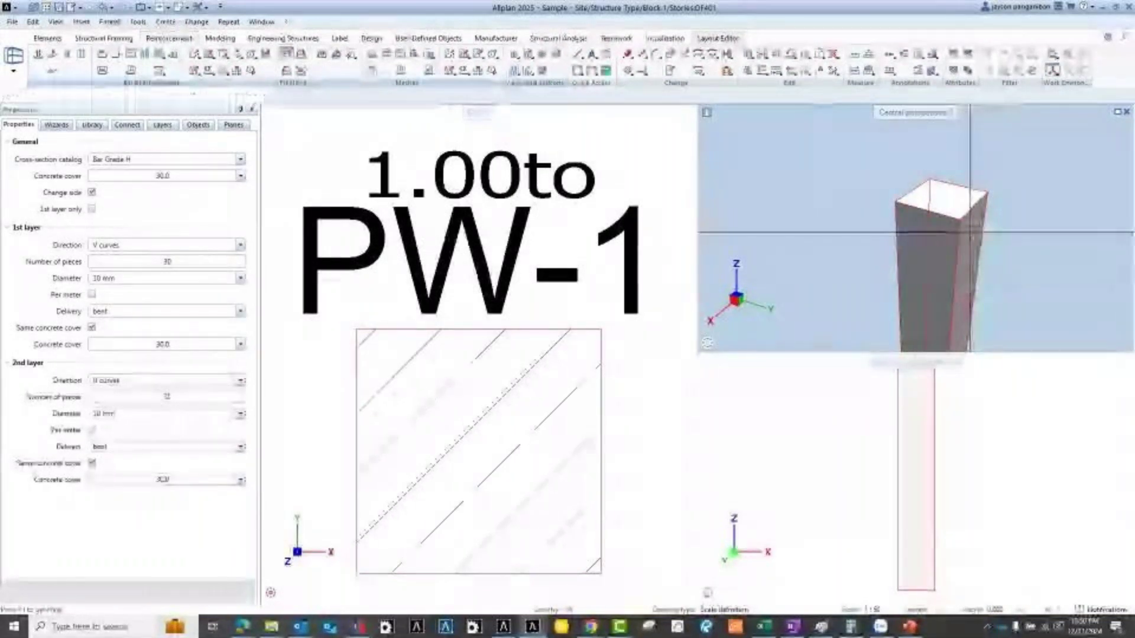
right_click(969, 232)
scroll(932, 195, "up", 5)
scroll(933, 195, "up", 3)
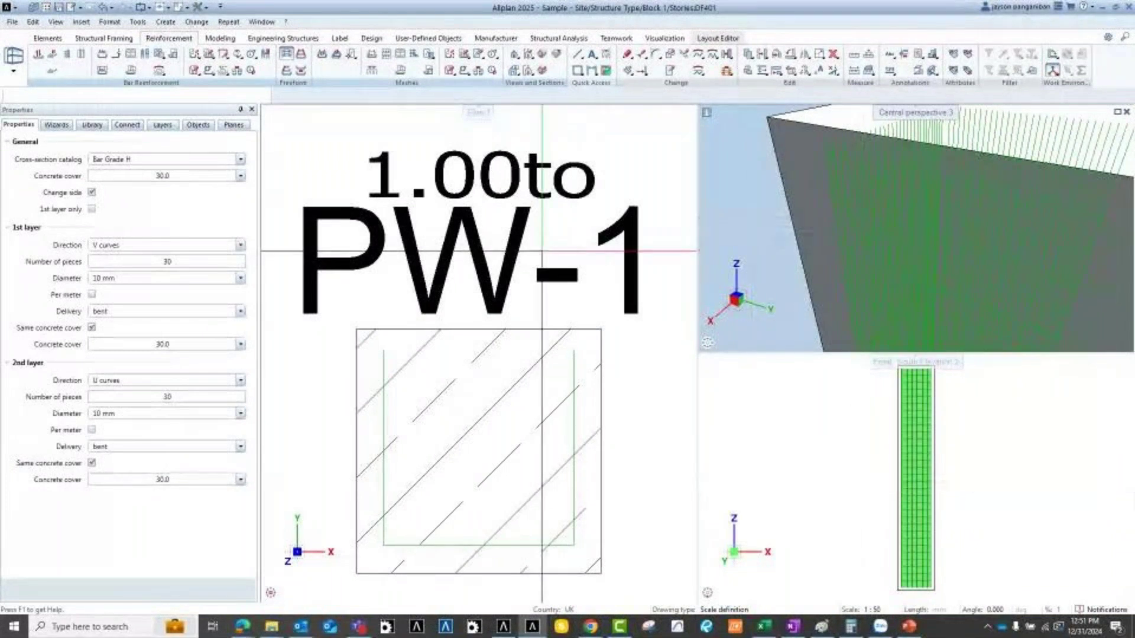
Undo the bars placed along the column's surfaces and leave the placement command.
scroll(534, 303, "down", 3)
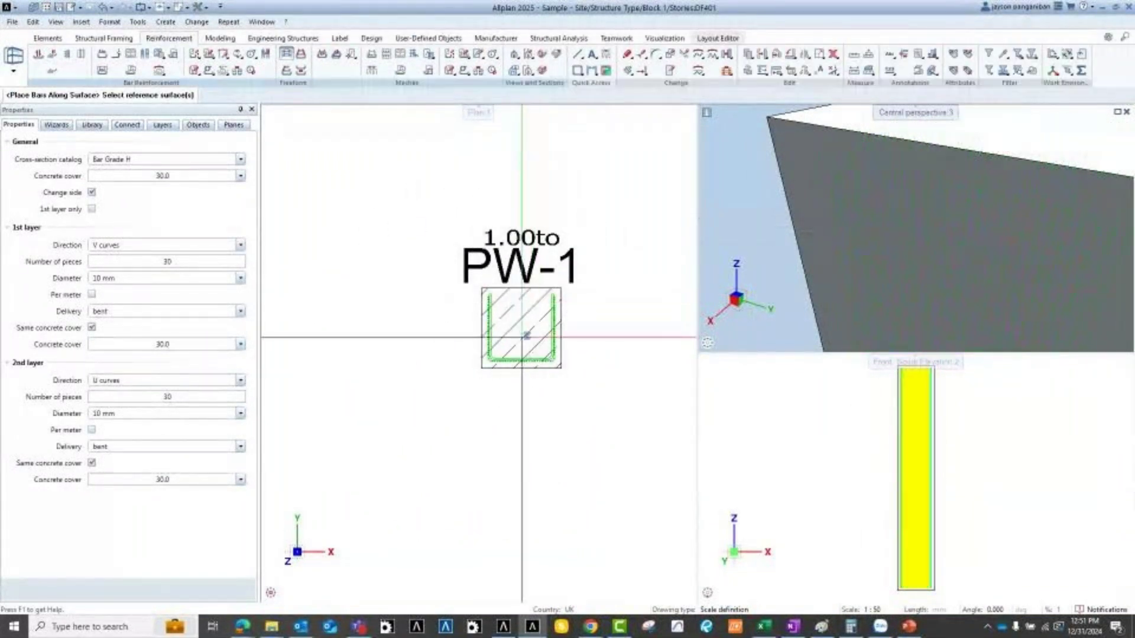
scroll(505, 311, "up", 3)
key("Escape")
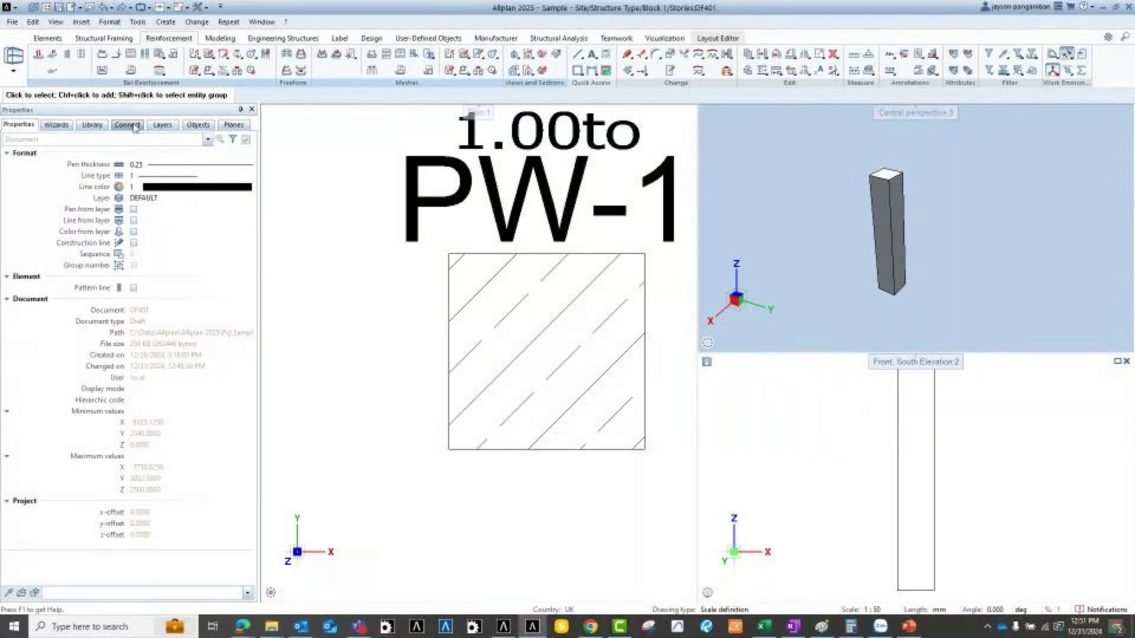
Apply the automated Column reinforcement from the default PythonParts library to the PW-1 column.
left_click(92, 125)
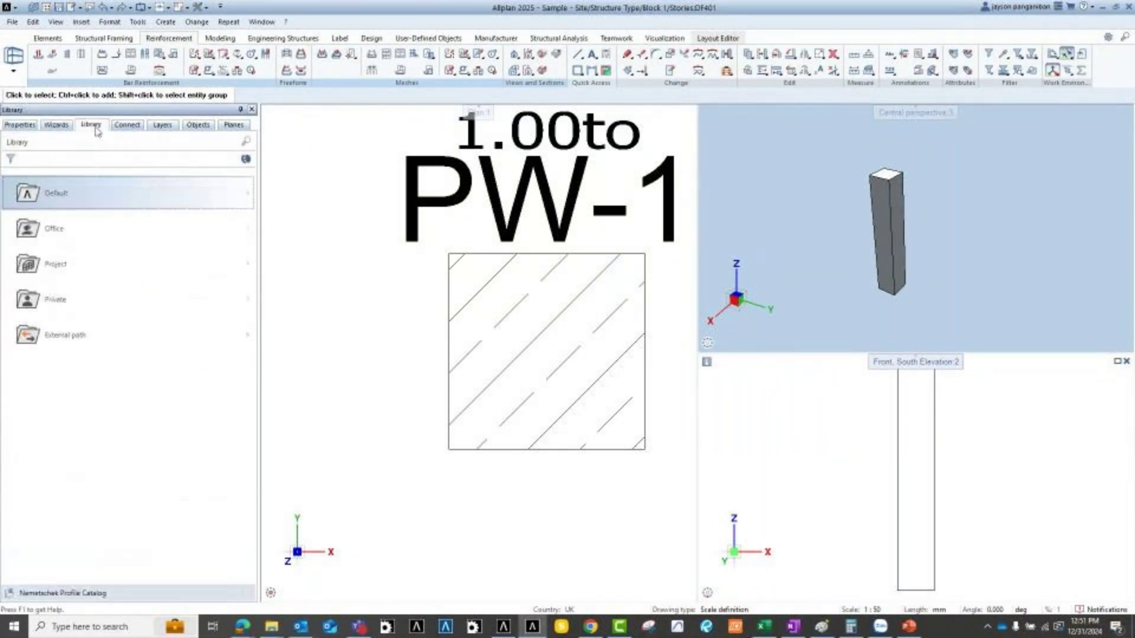
left_click(70, 199)
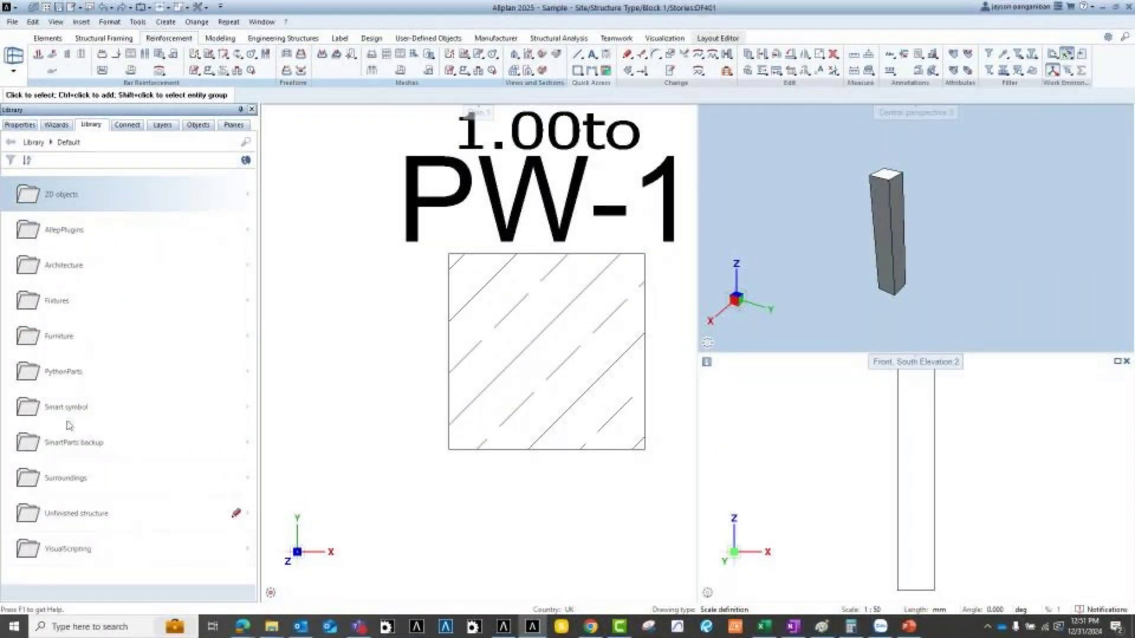
left_click(70, 374)
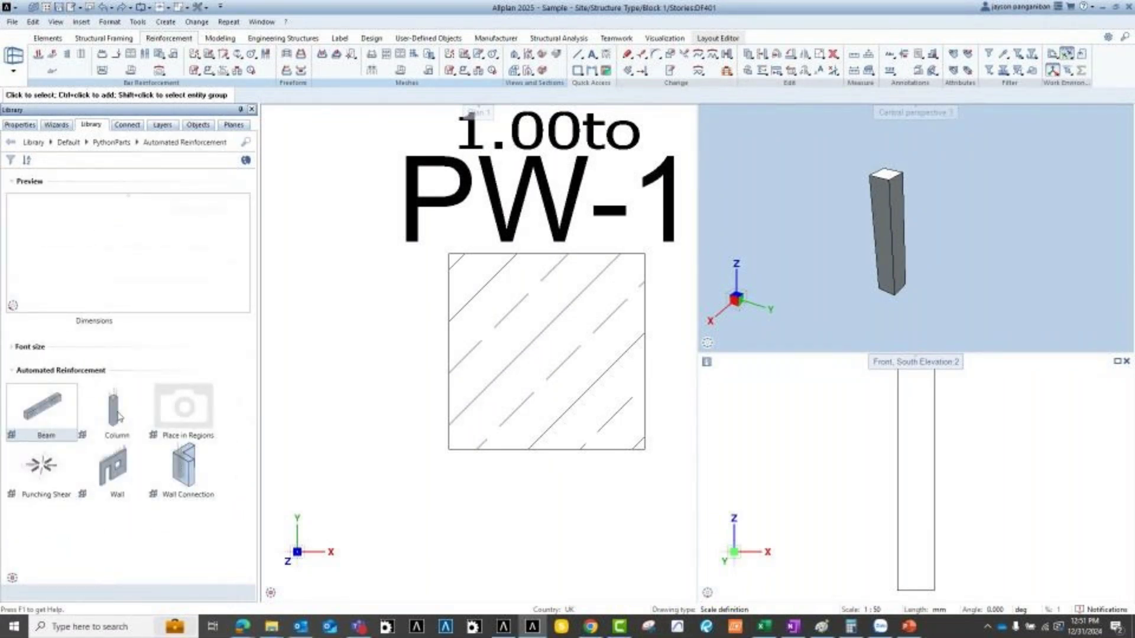
left_click(116, 422)
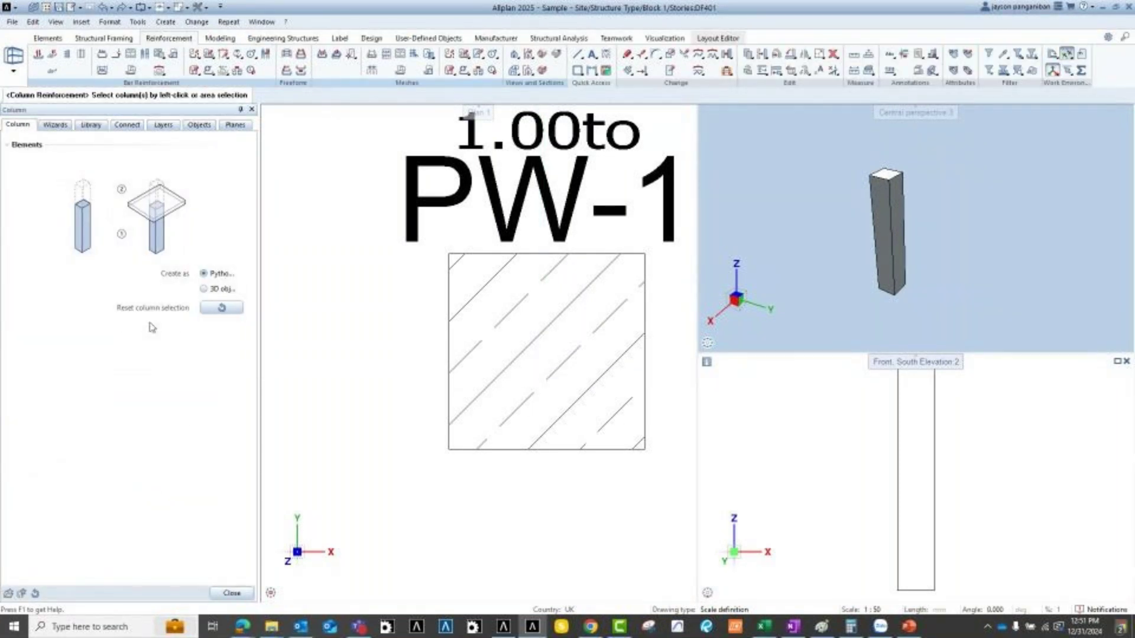
left_click(516, 396)
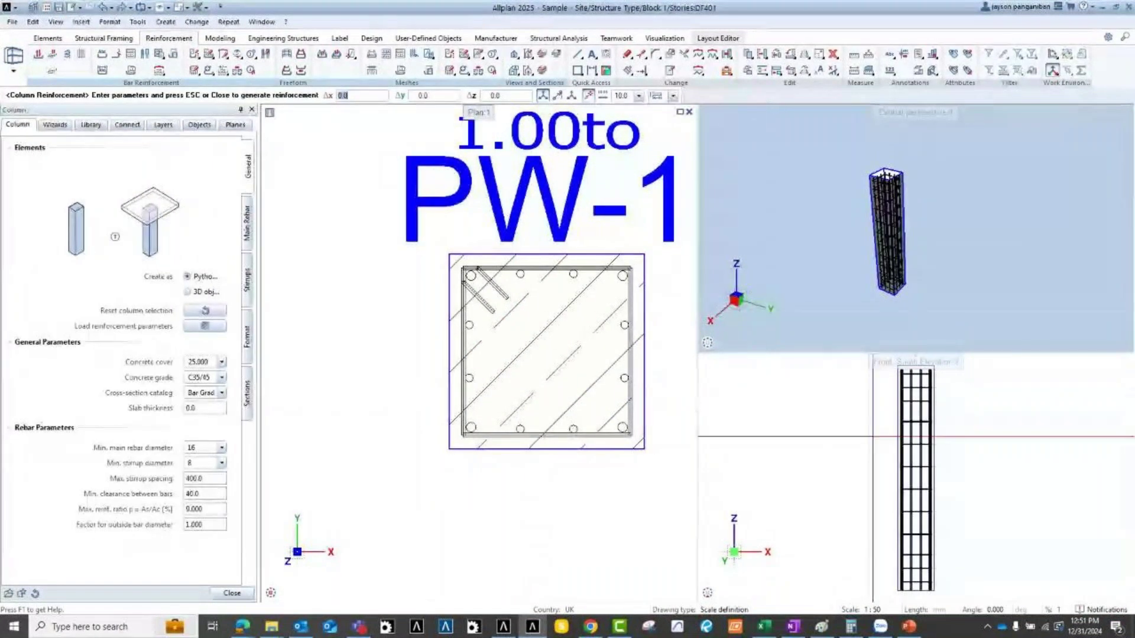
Set the column reinforcement to be created as 3D objects and generate it.
scroll(900, 154, "up", 3)
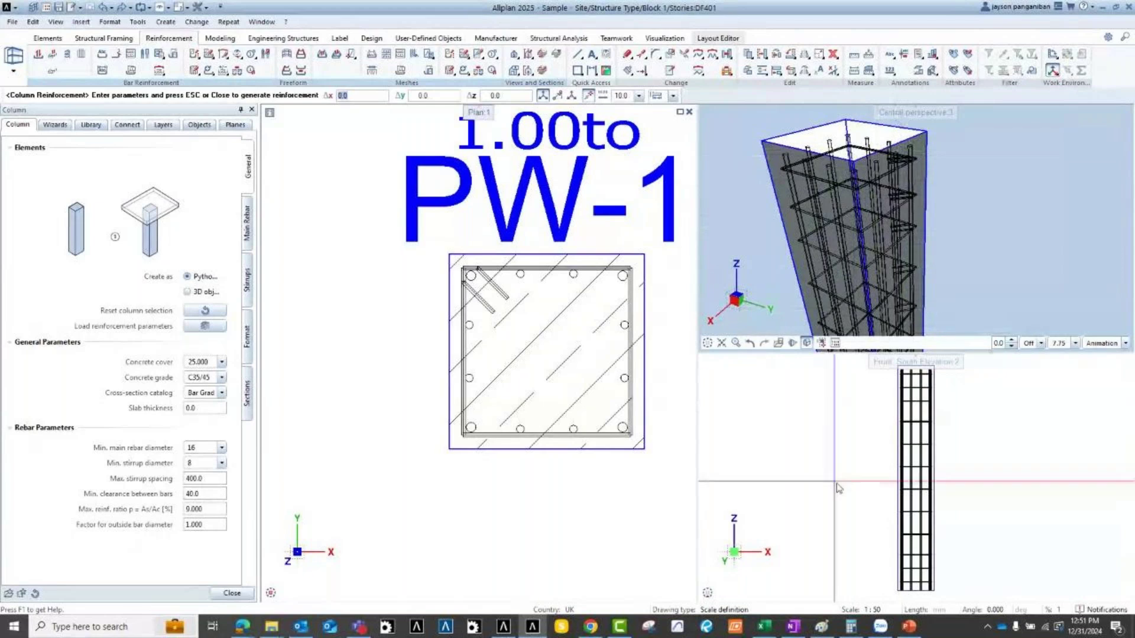
scroll(390, 392, "down", 3)
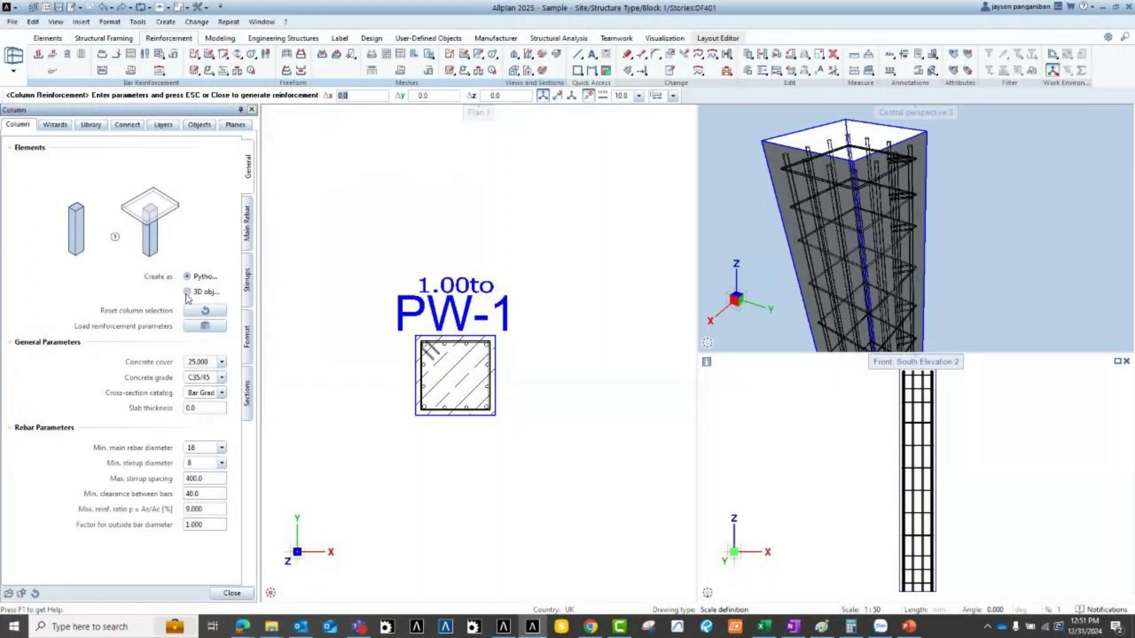
left_click(187, 292)
left_click(231, 595)
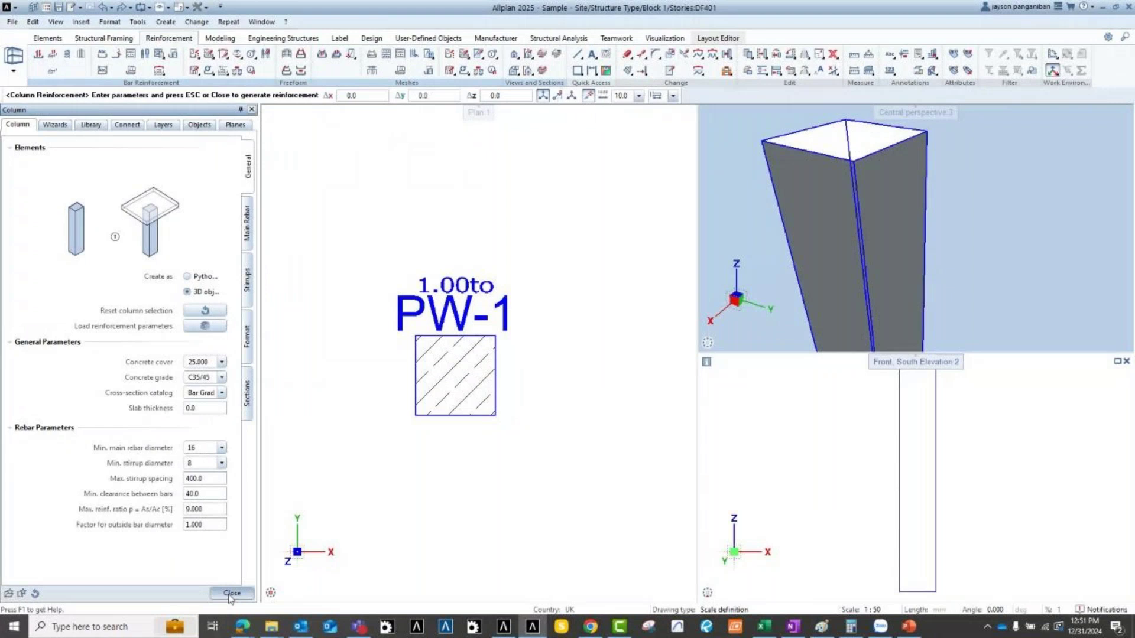
left_click(231, 593)
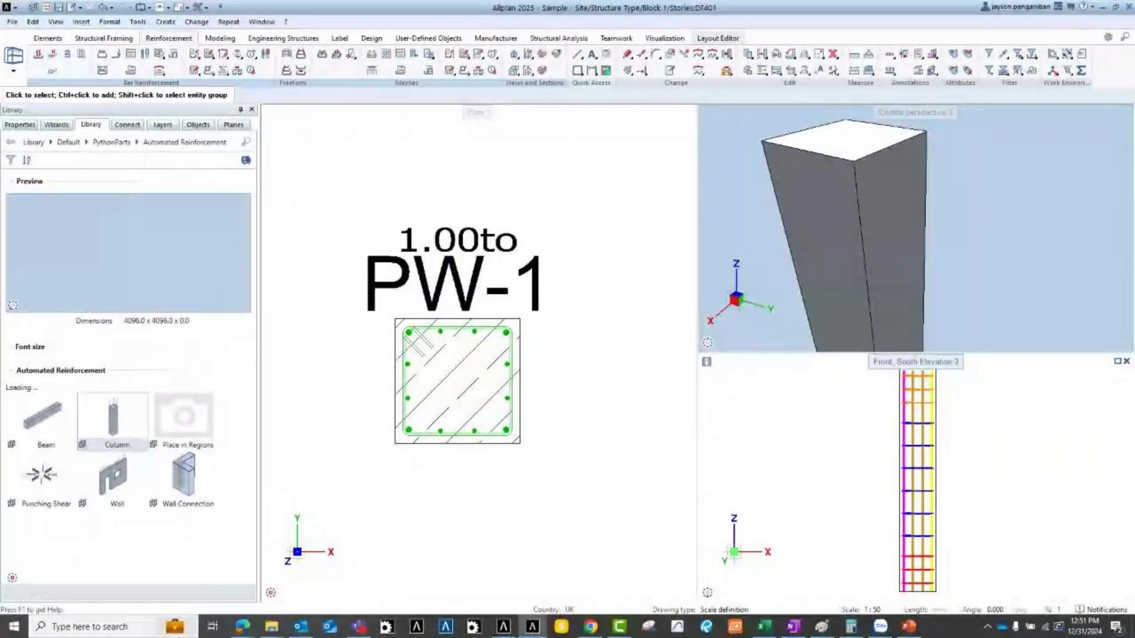
Copy the precast column with its reinforcement once, placing the copy beside the original in plan along X.
scroll(436, 327, "up", 2)
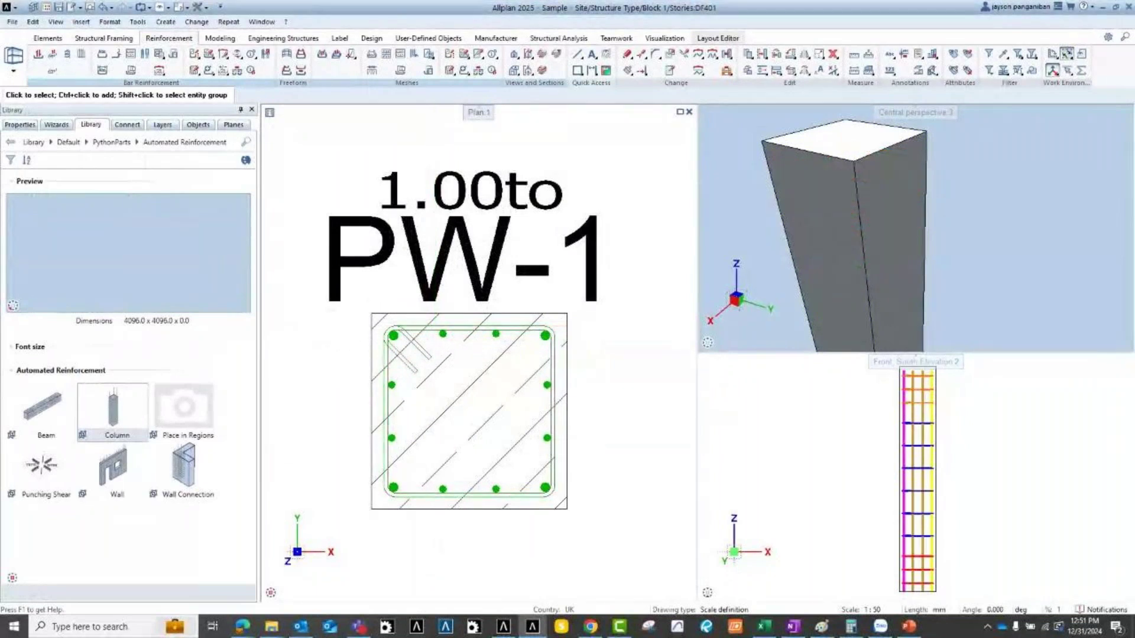
scroll(447, 406, "down", 2)
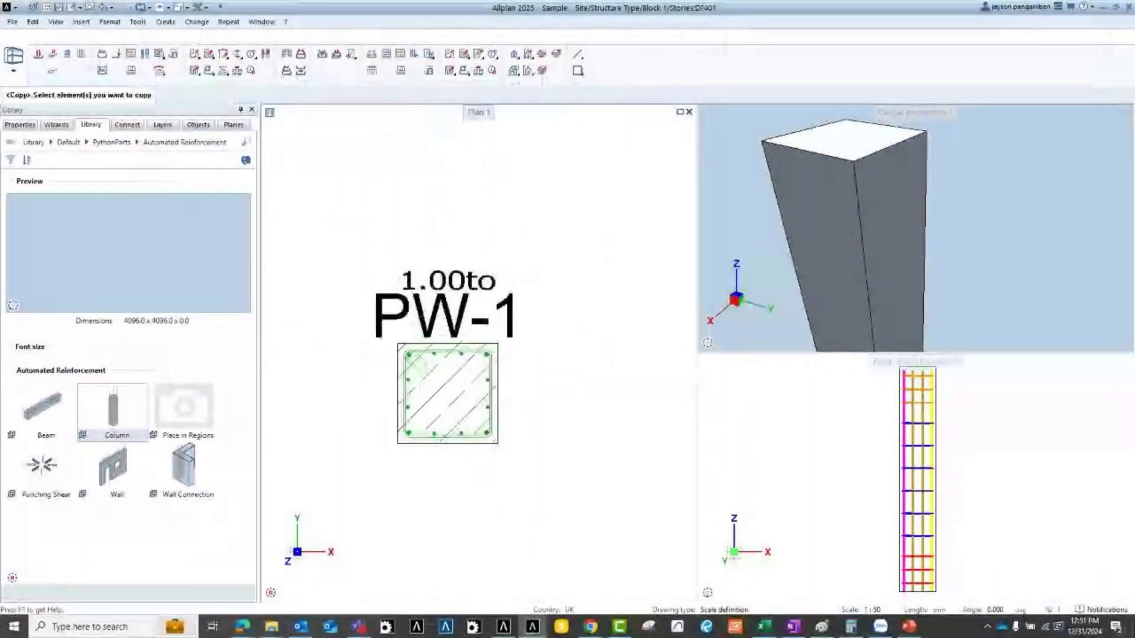
scroll(479, 376, "down", 1)
left_click(459, 376)
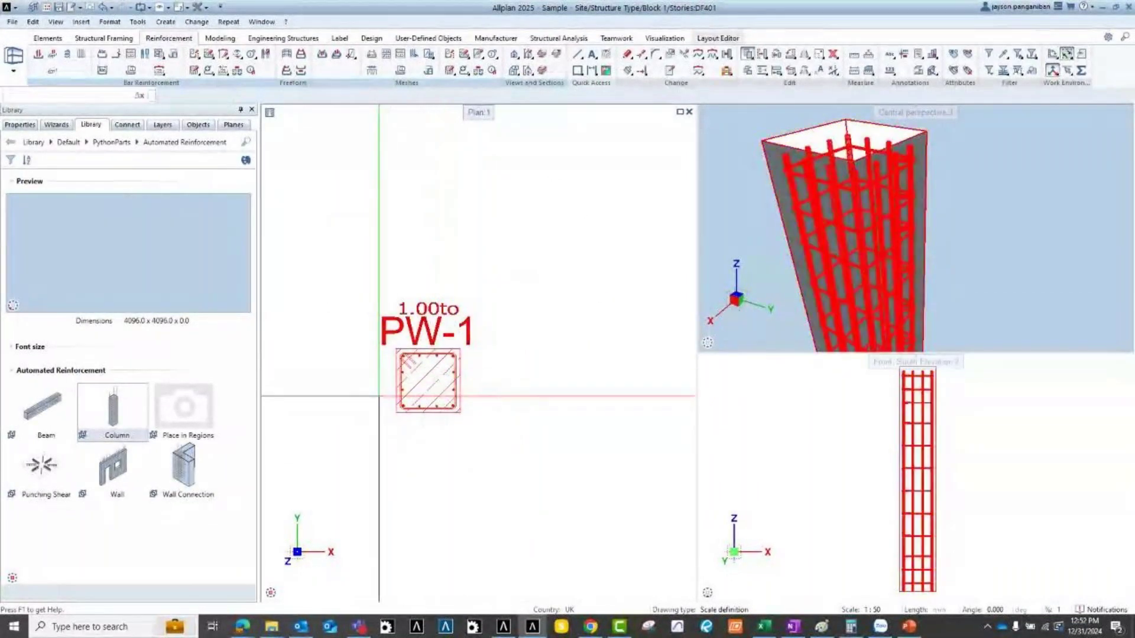
scroll(366, 422, "down", 2)
left_click(366, 422)
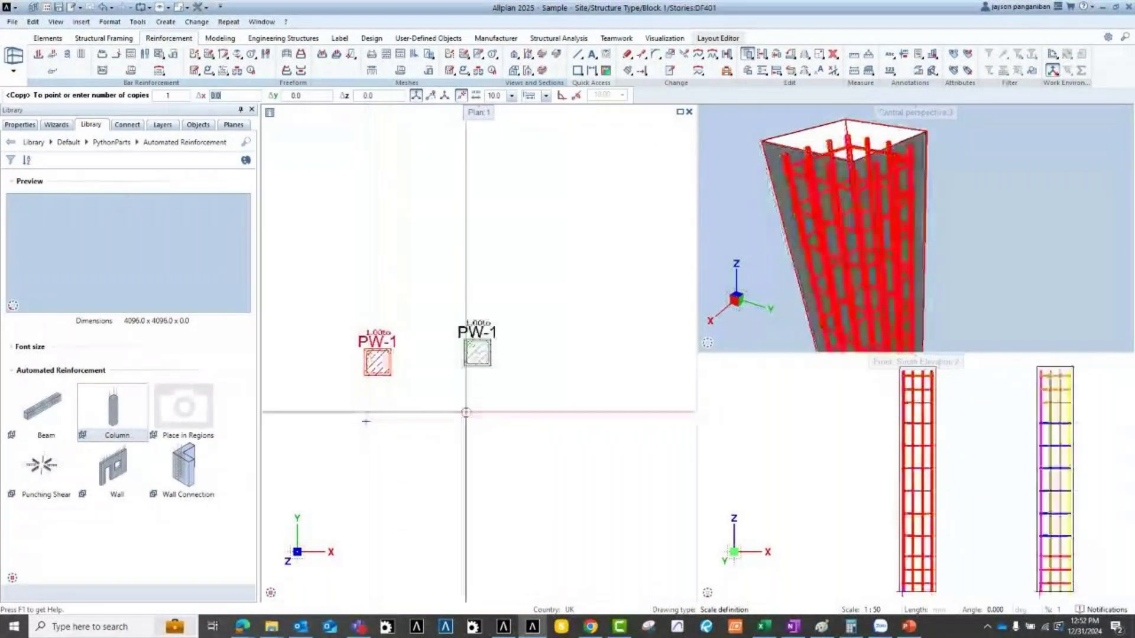
left_click(467, 421)
key("Escape")
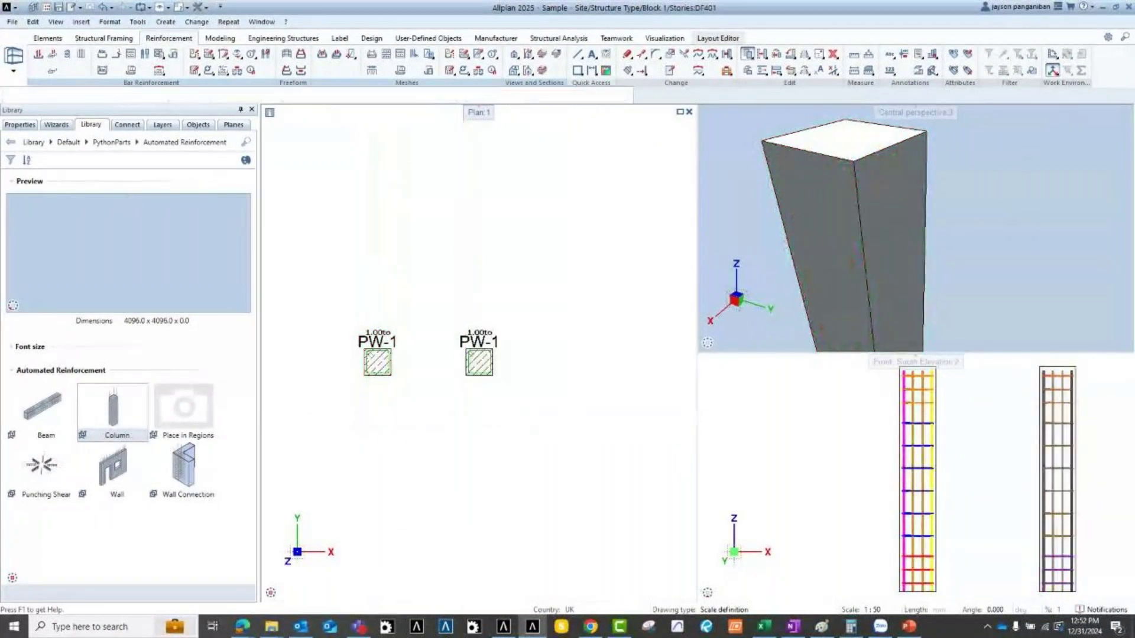
Cancel the New Mark Number command and switch to the Precast elements role.
left_click(251, 55)
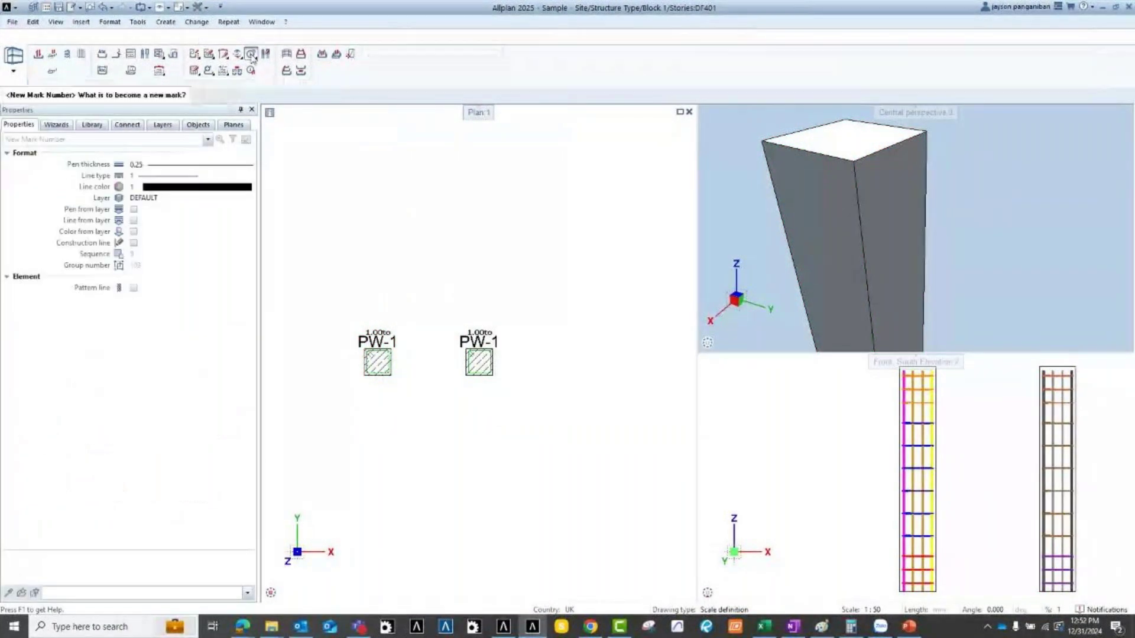
key("Escape")
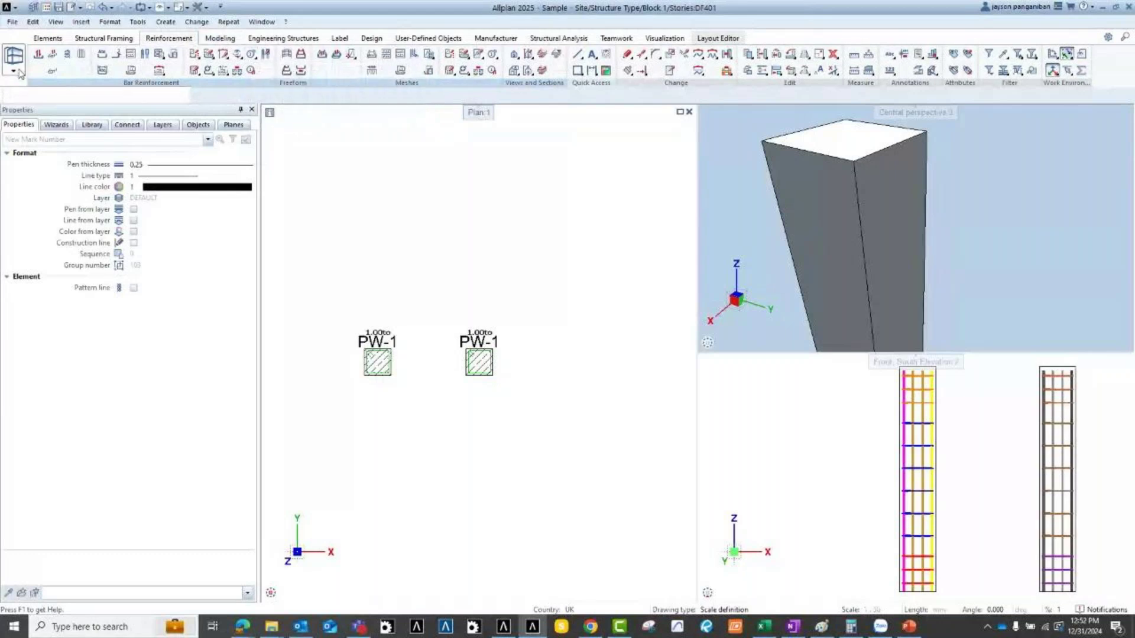
left_click(14, 72)
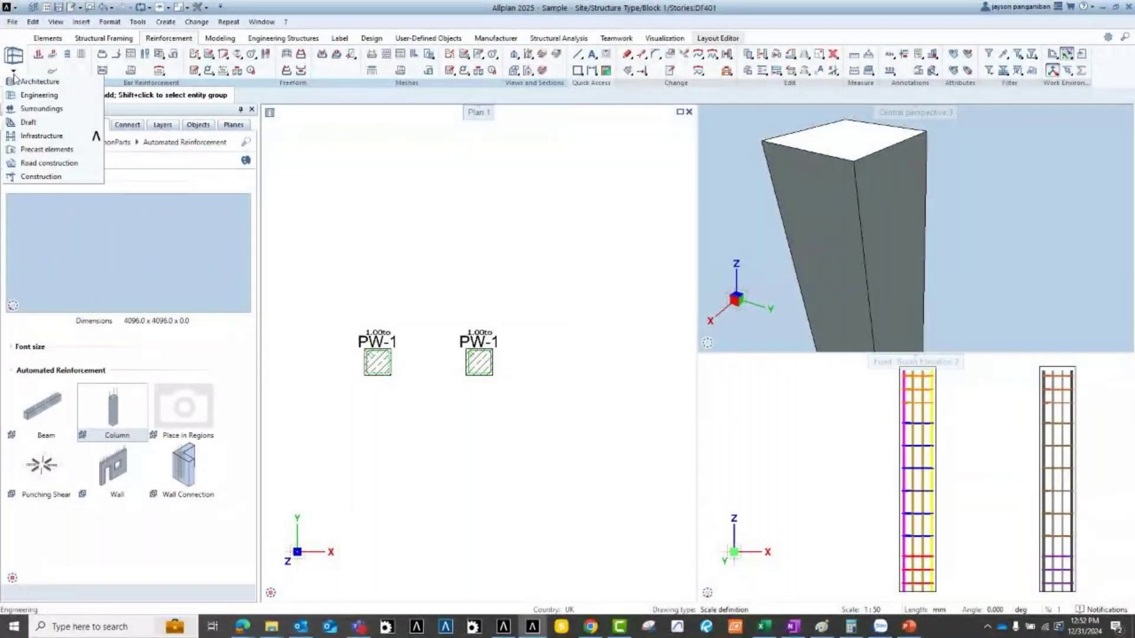
left_click(56, 152)
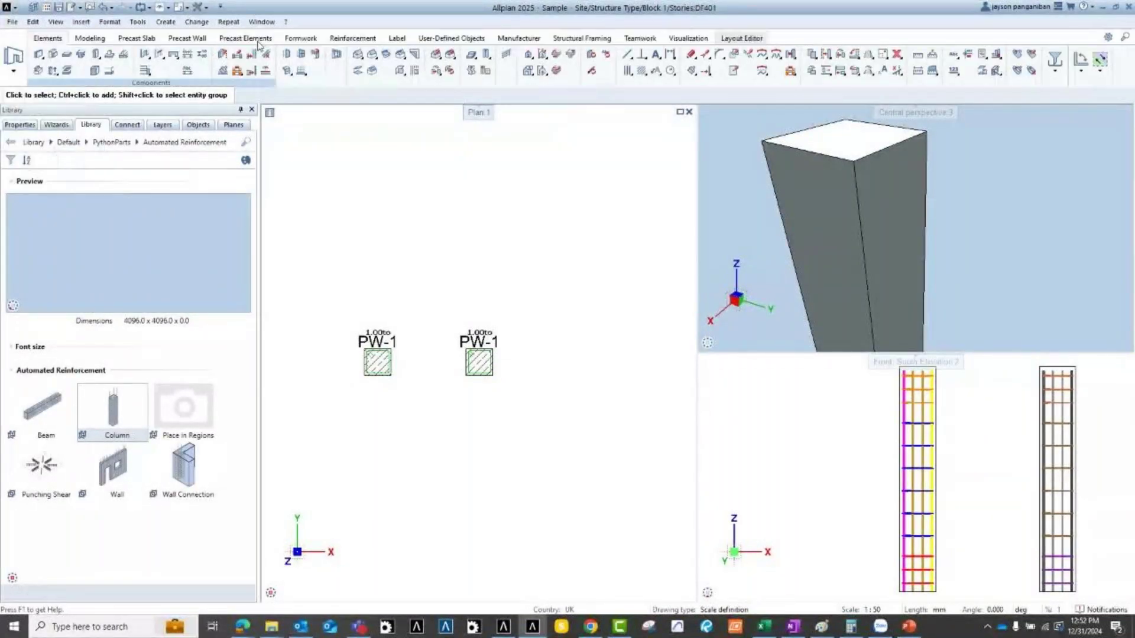
Renumber one of the two columns as PW-2 with Modify Mark Number, using type Mark number, Ascending mode and element type Wall.
left_click(138, 55)
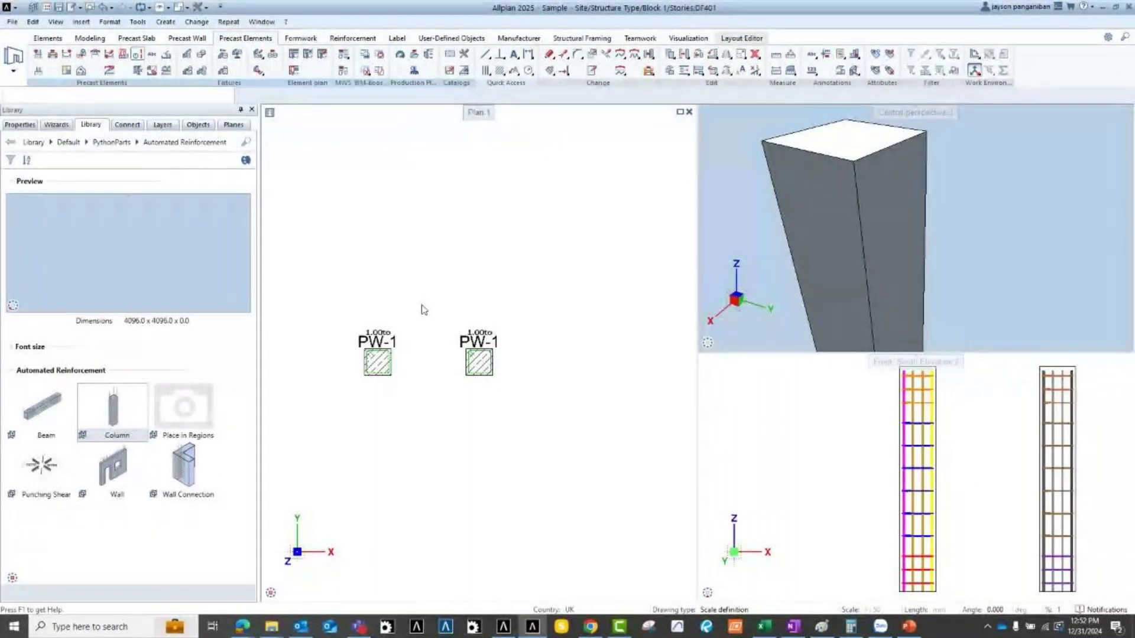
left_click(485, 359)
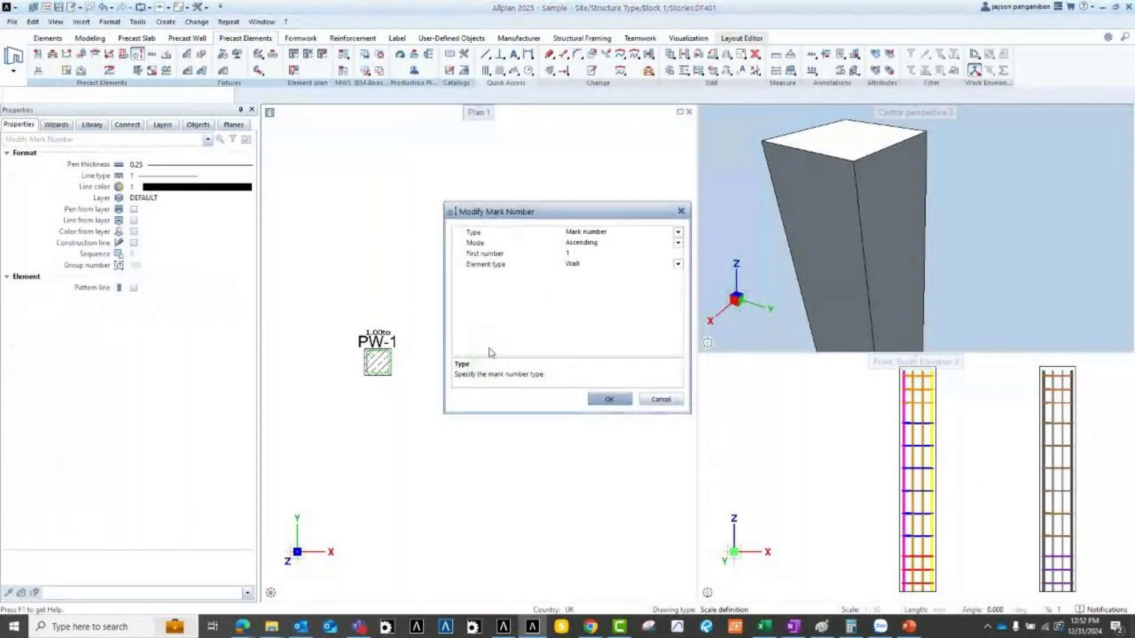
left_click(583, 254)
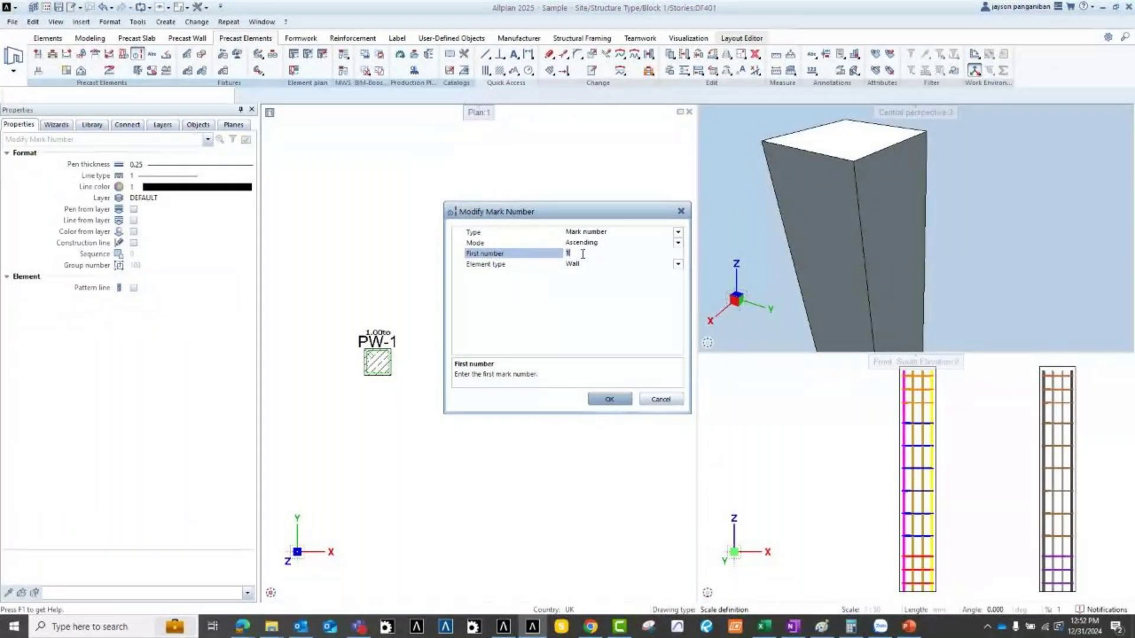
left_click(679, 265)
left_click(679, 266)
left_click(625, 402)
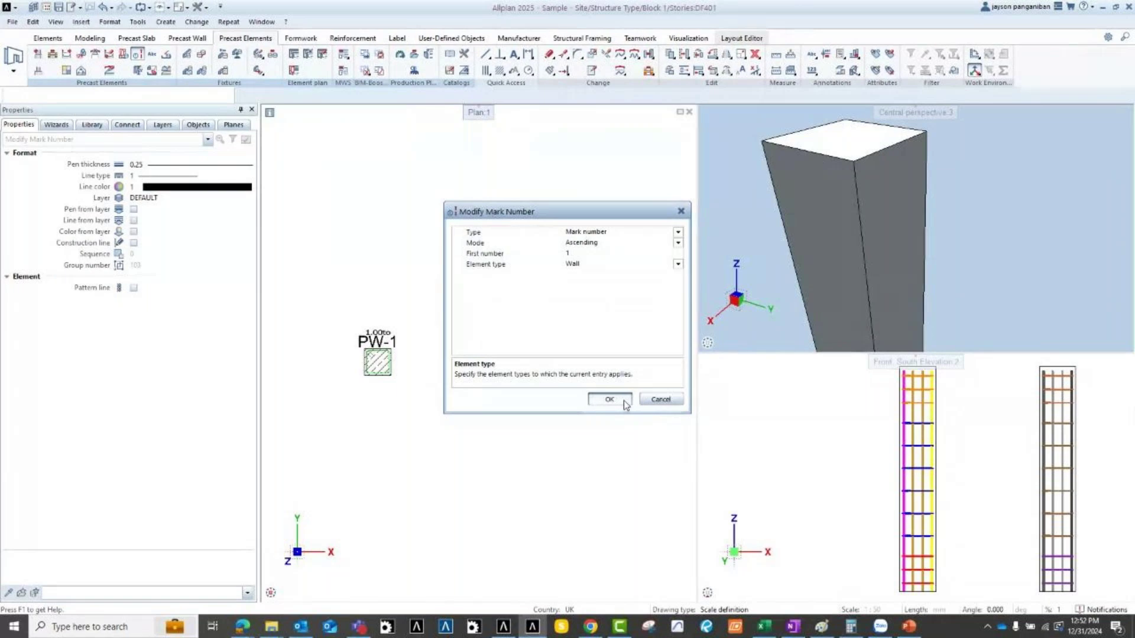
left_click_drag(538, 411, 455, 322)
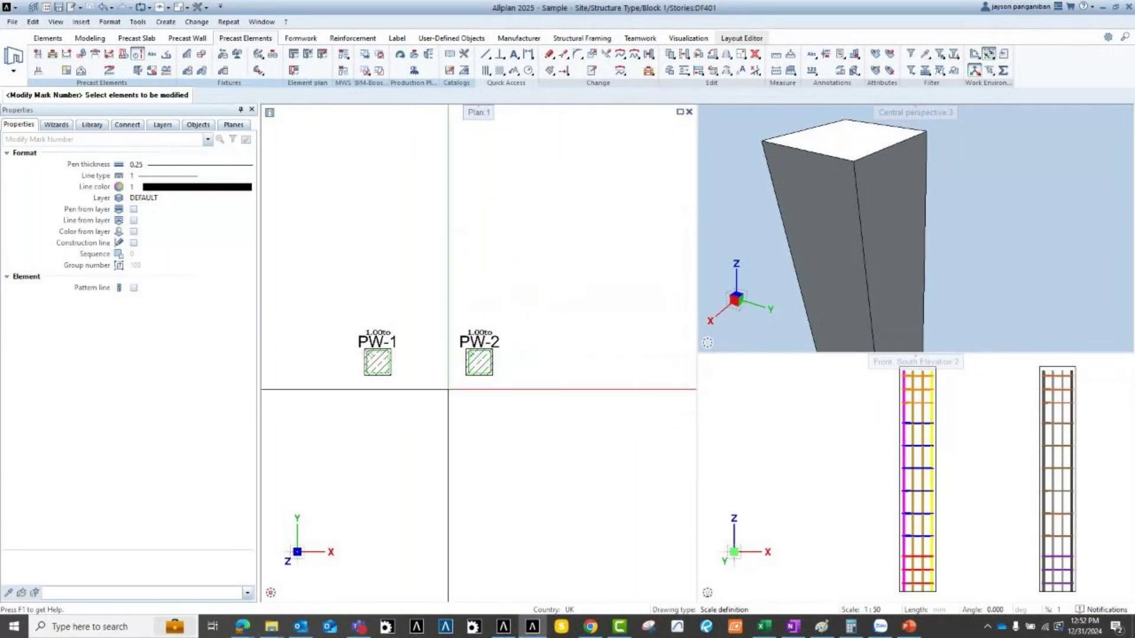
scroll(462, 335, "up", 2)
key("Escape")
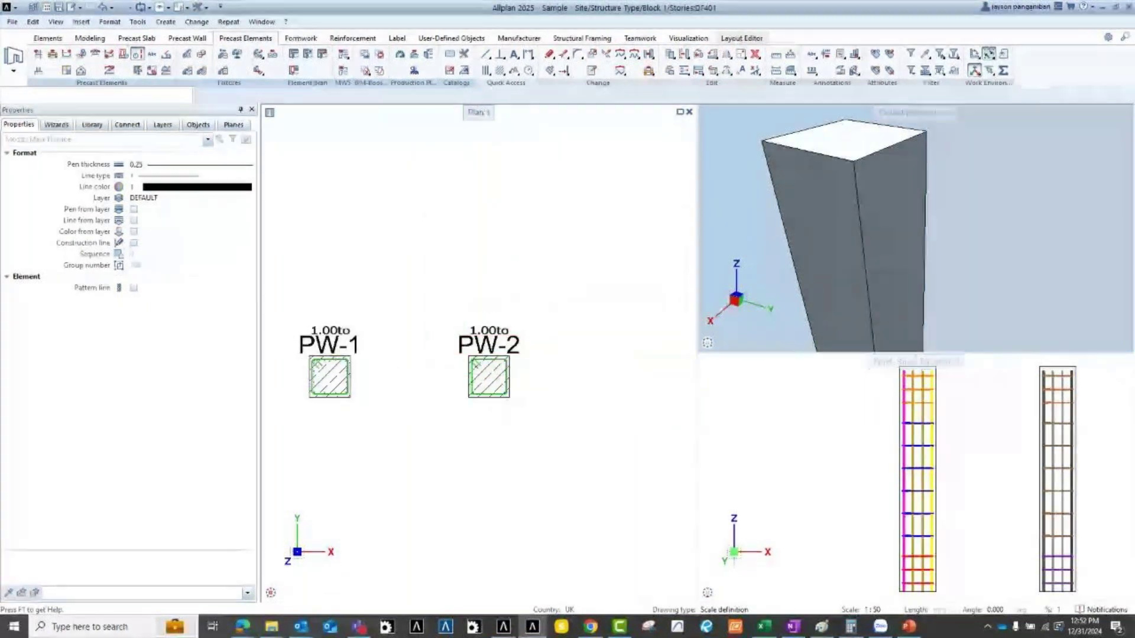
key("Return")
left_click(656, 401)
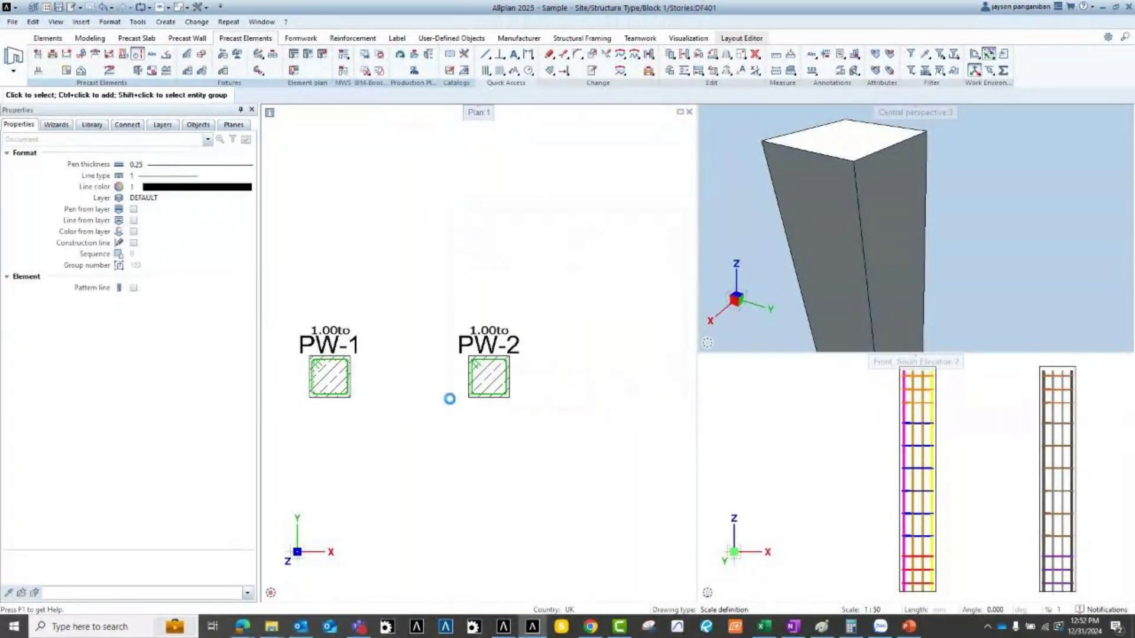
middle_click_drag(969, 460, 865, 451)
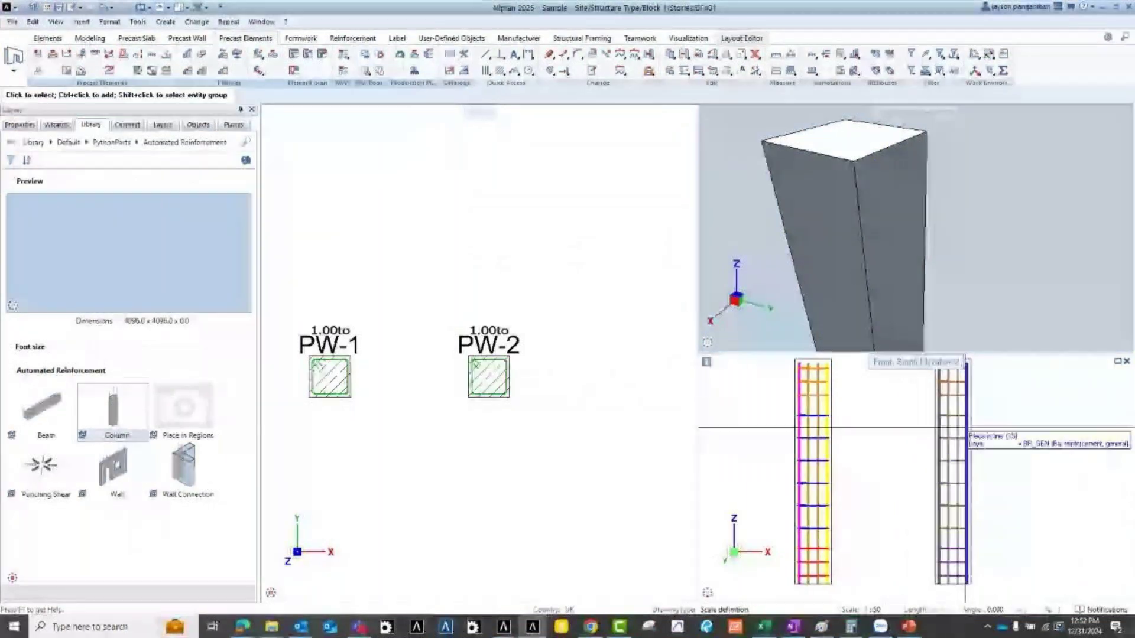
scroll(968, 436, "up", 2)
left_click(970, 413)
scroll(985, 419, "down", 2)
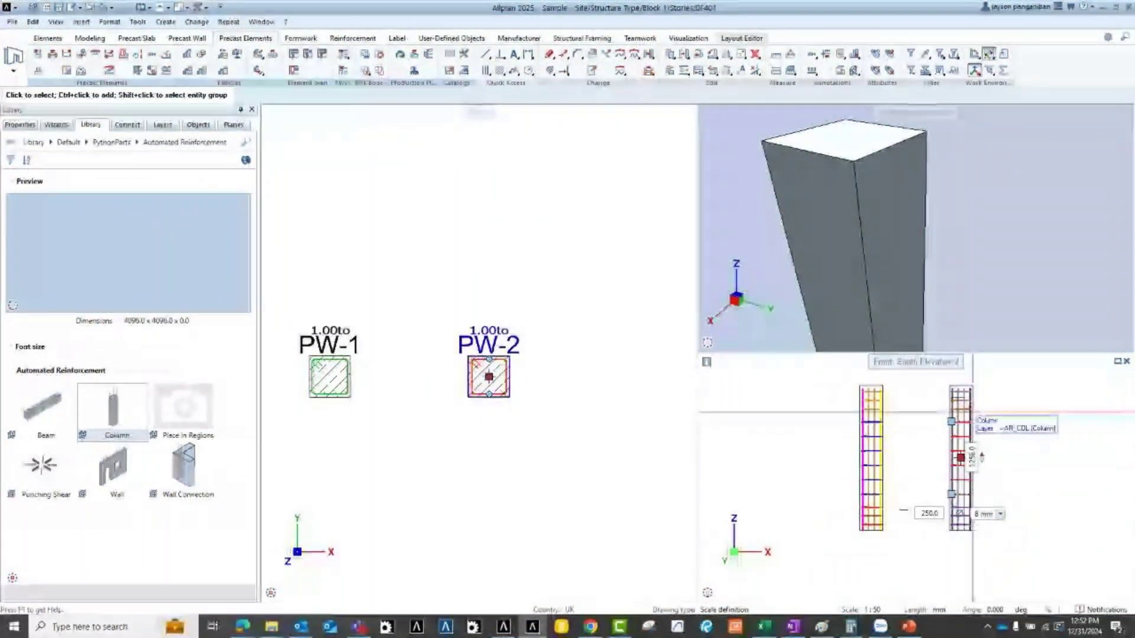
left_click(935, 515)
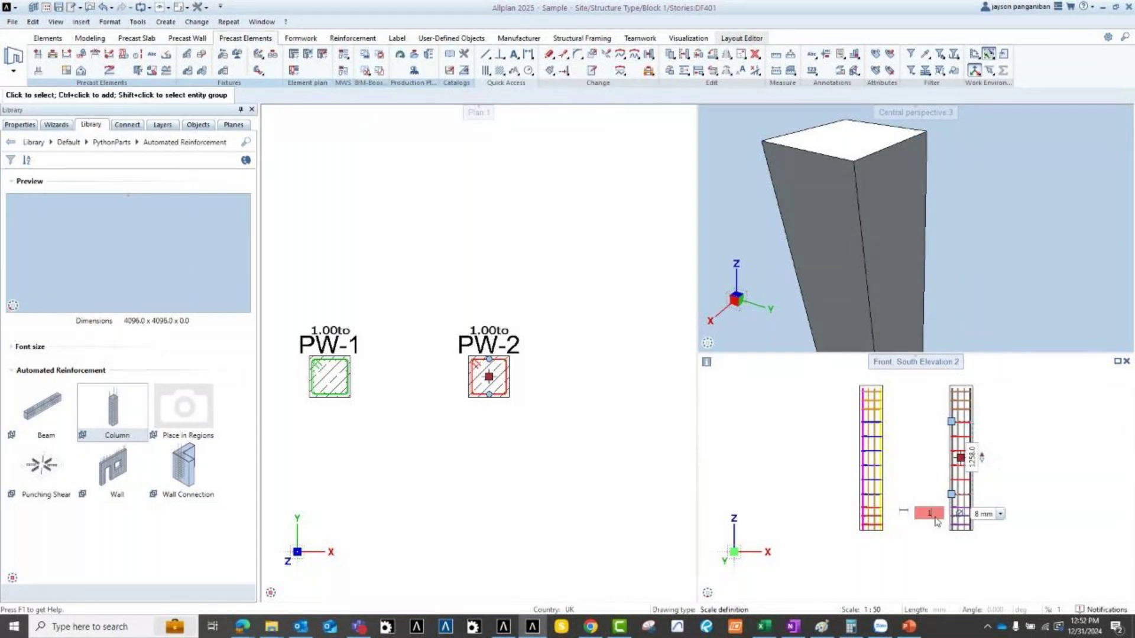
left_click(933, 516)
Delete the uppermost group of stirrups from column PW-2 in the front elevation.
key("Delete")
scroll(952, 408, "up", 2)
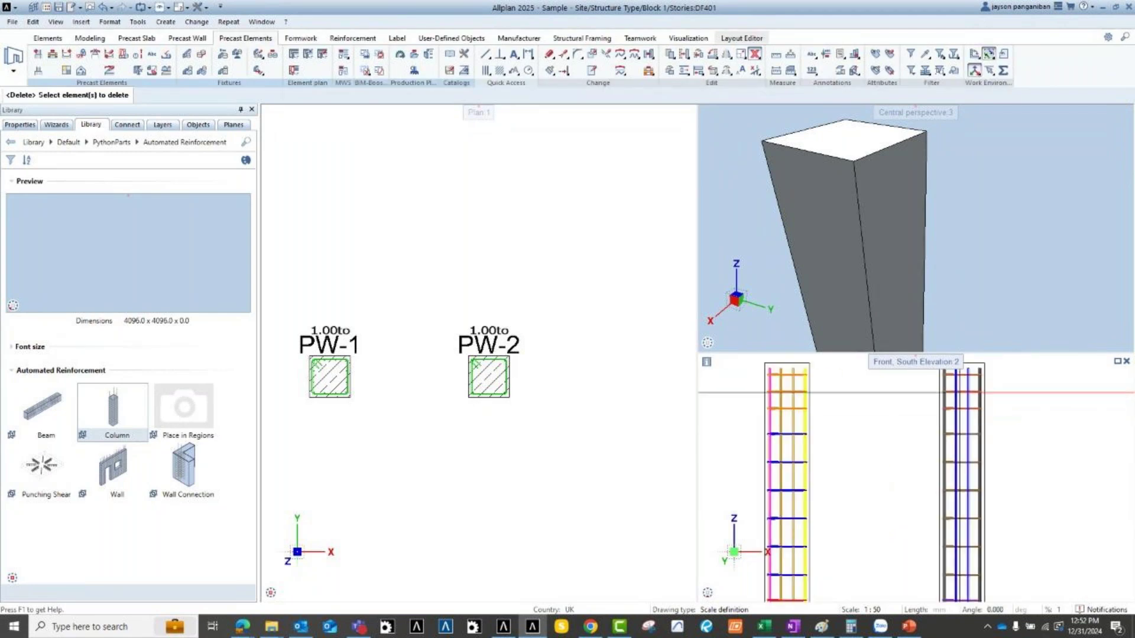
left_click(979, 392)
middle_click_drag(535, 408, 499, 402)
key("Escape")
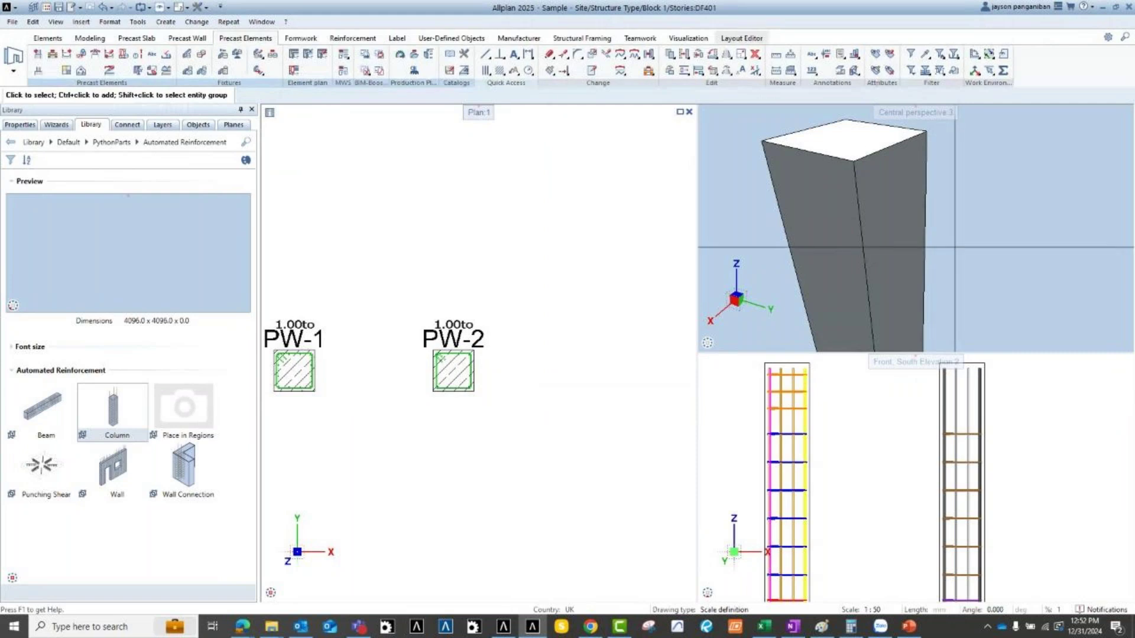
Compare precast columns PW-1 and PW-2 with Compare Elements, review the result list, and leave the command.
scroll(974, 197, "down", 5)
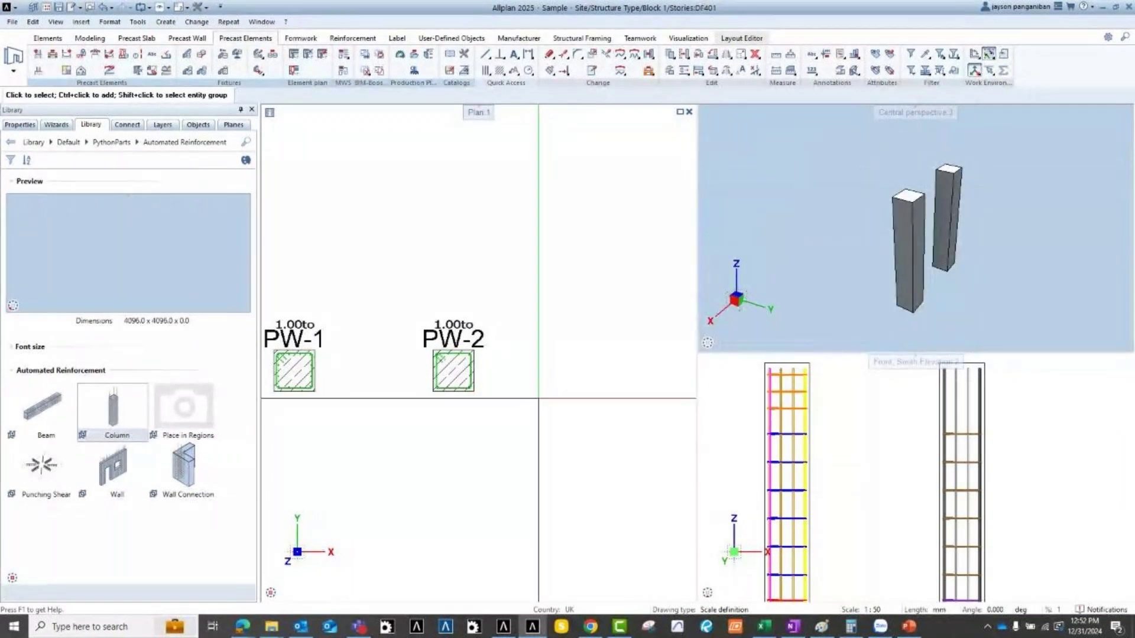
middle_click_drag(601, 435, 652, 440)
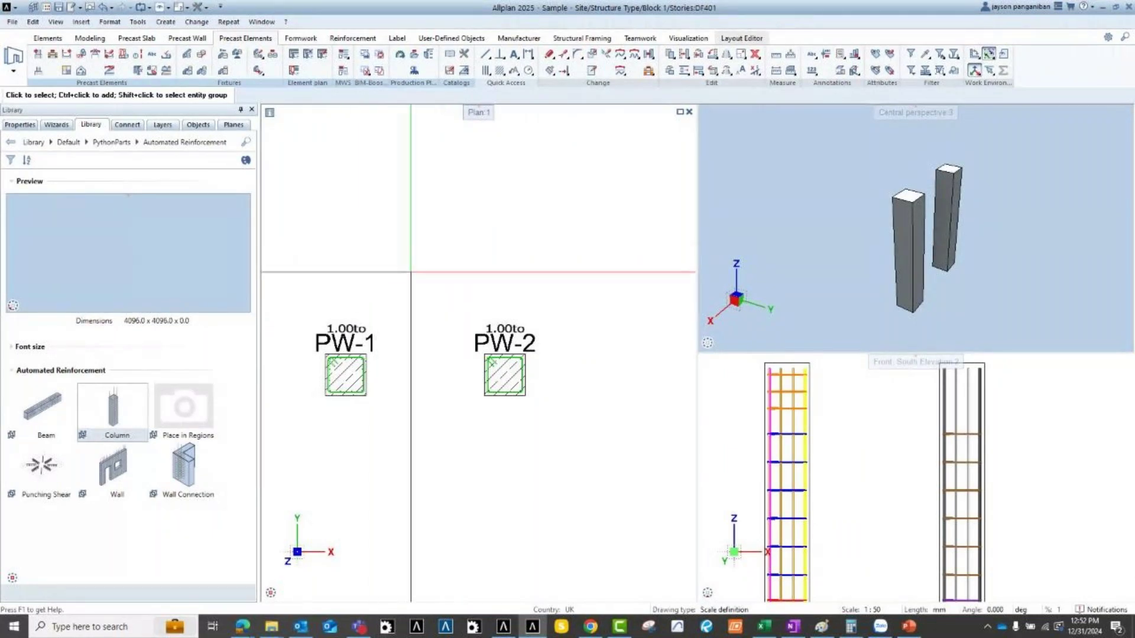
left_click(138, 72)
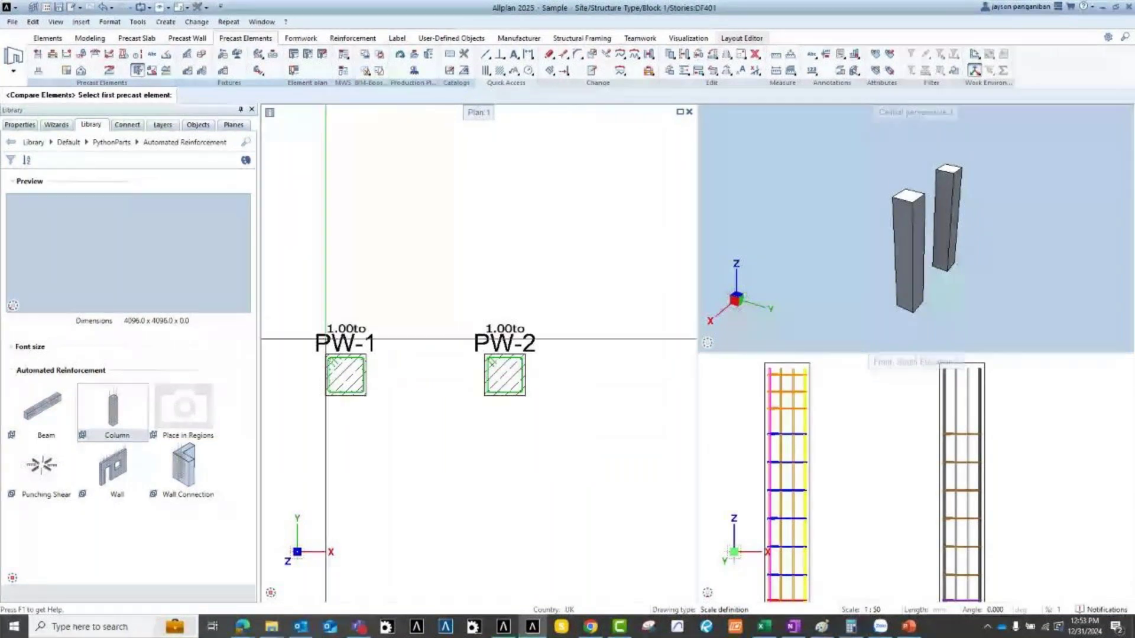
left_click(335, 372)
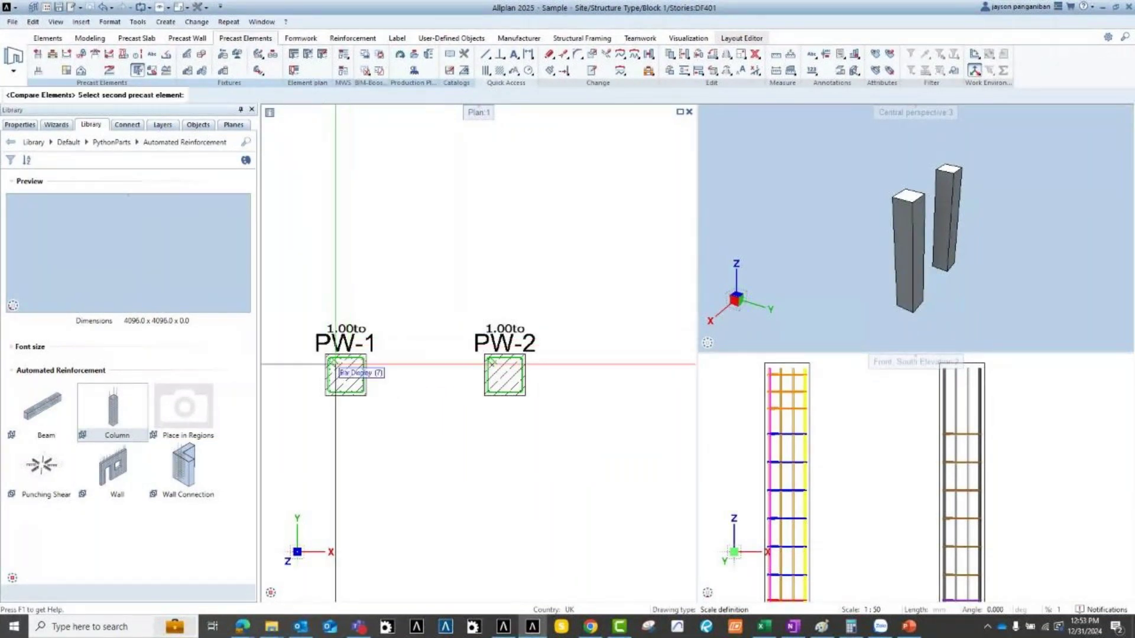
scroll(352, 388, "up", 2)
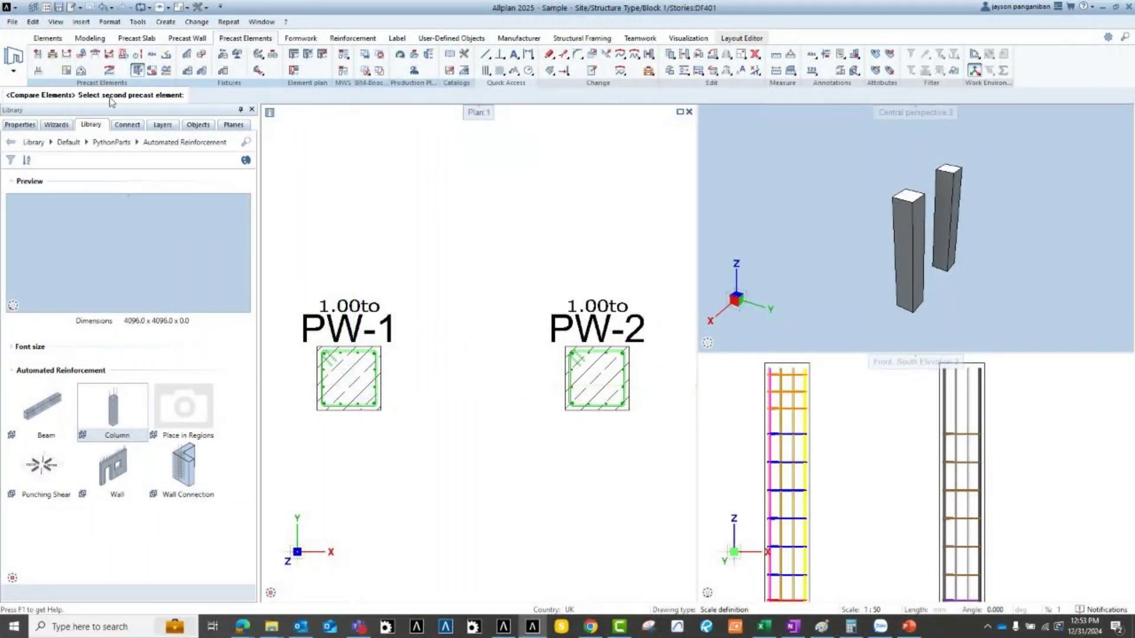
left_click(591, 404)
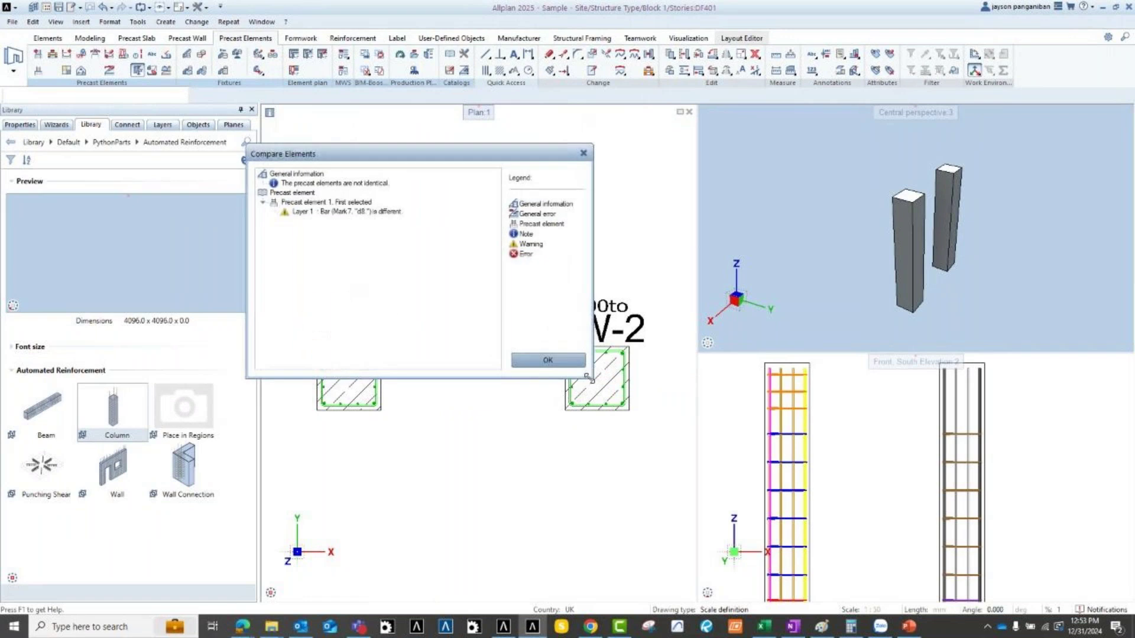
left_click_drag(408, 158, 494, 146)
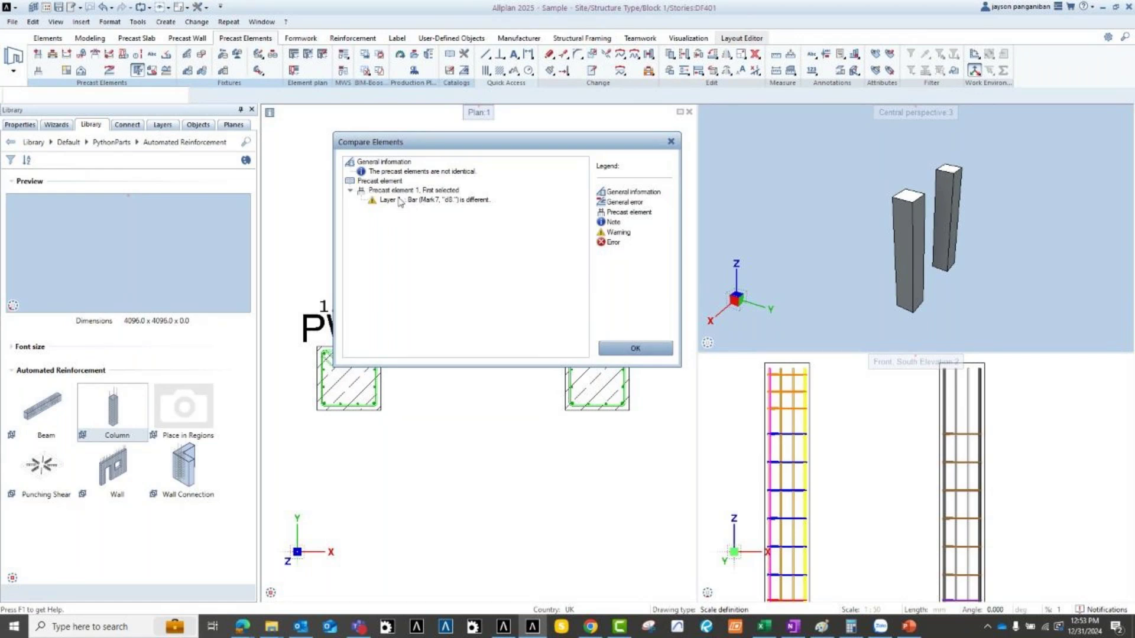
left_click(636, 348)
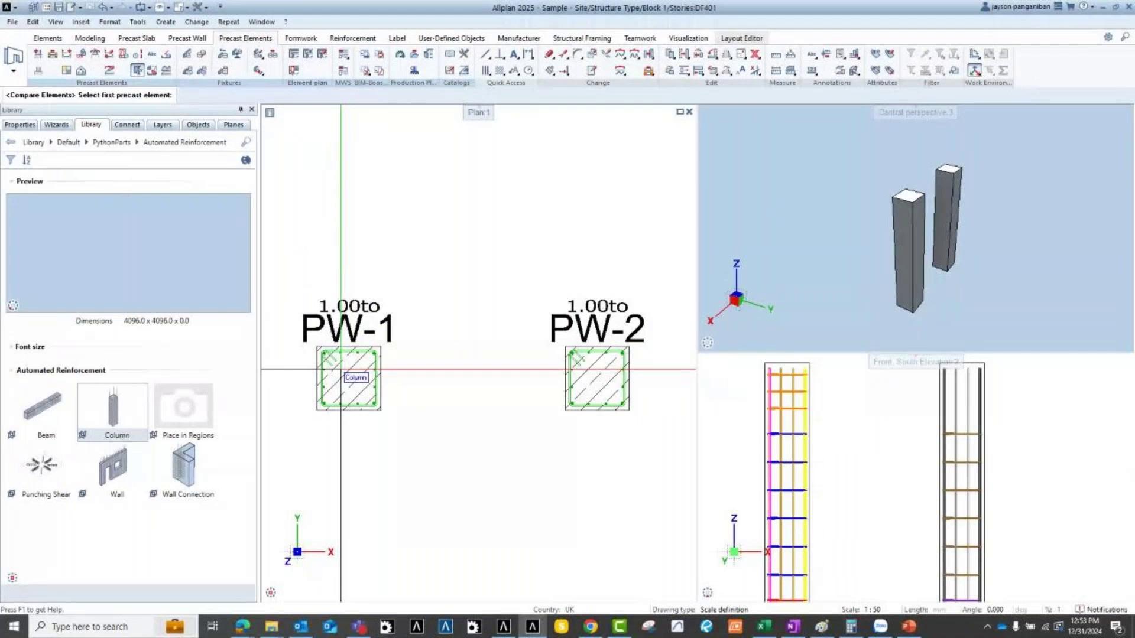
key("Escape")
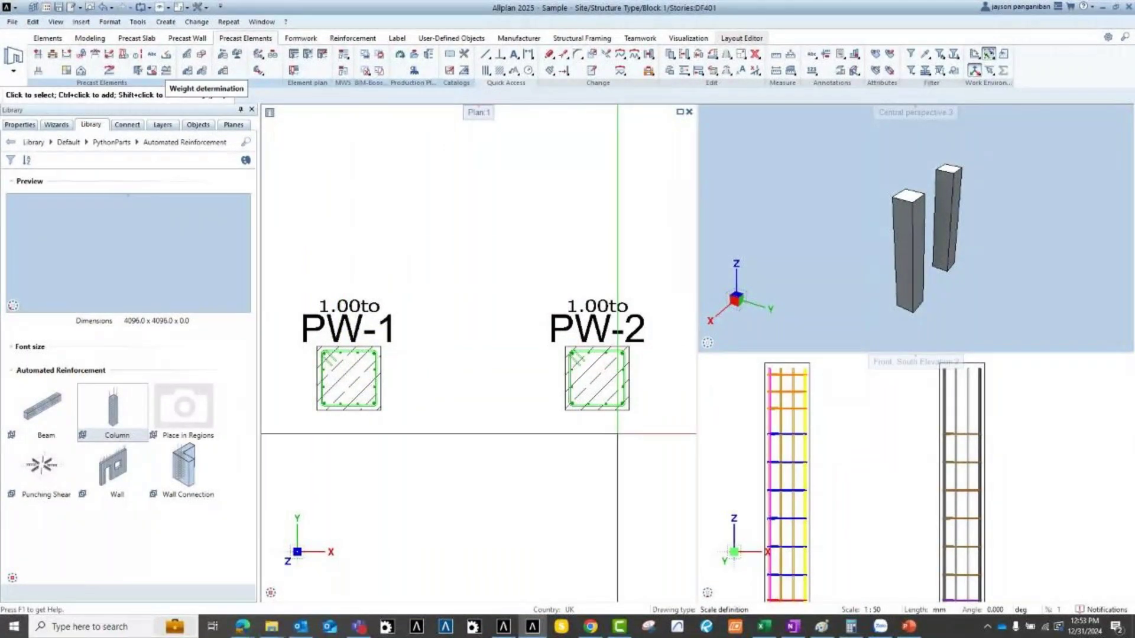
Reduce the depth of column PW-2 along Y by stretching its lower plan edge upward, acknowledging the bar spacing warning.
key("s")
left_click_drag(633, 393, 535, 432)
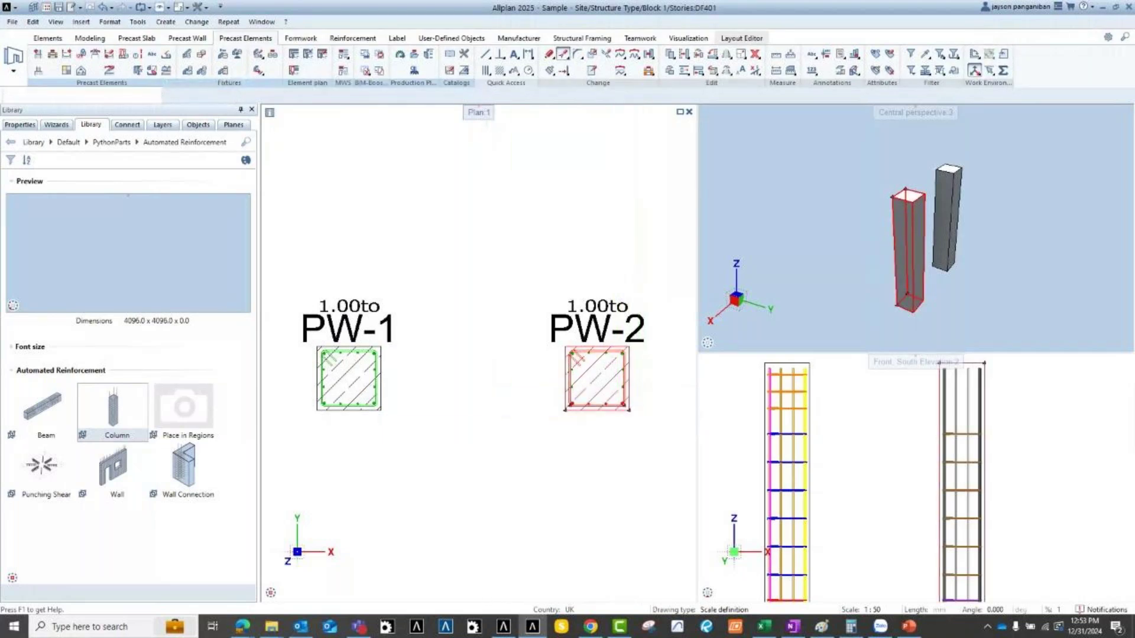
left_click(545, 418)
left_click(545, 400)
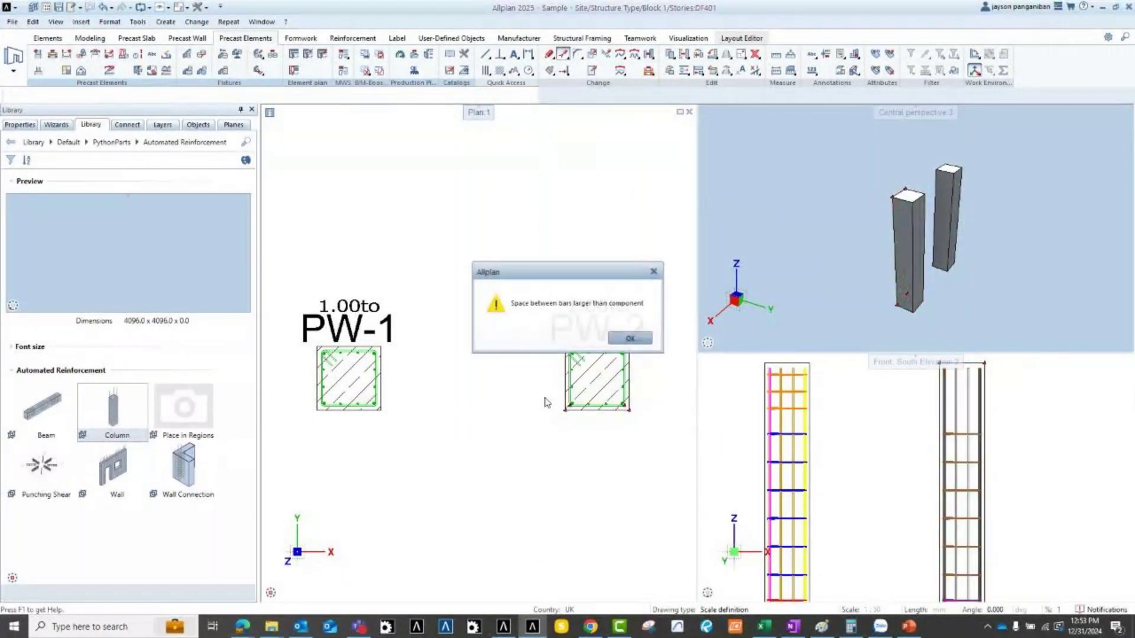
left_click(630, 338)
key("Escape")
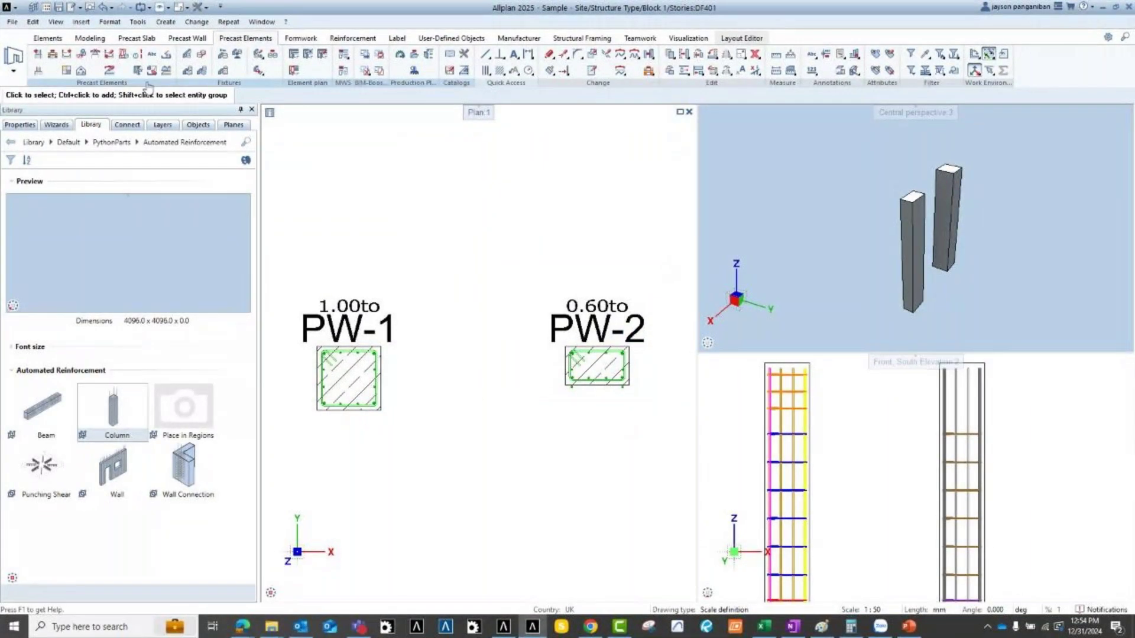
Run Weight determination on the two precast columns PW-1 and PW-2 in the plan view, and end the command.
left_click(166, 70)
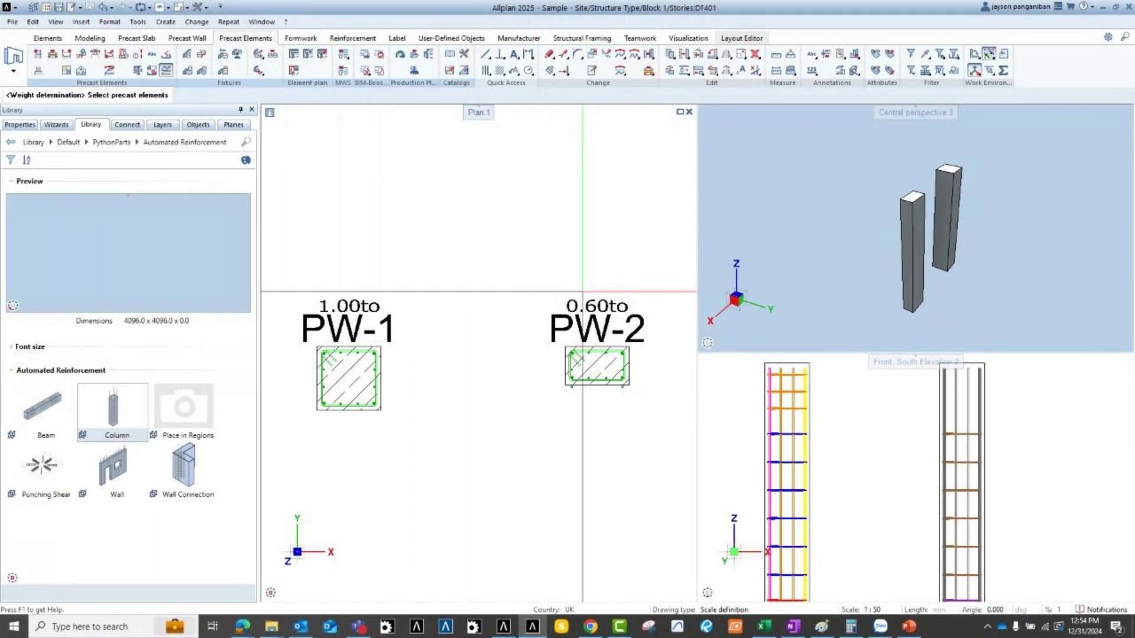
scroll(319, 304, "down", 3)
left_click_drag(304, 233, 589, 419)
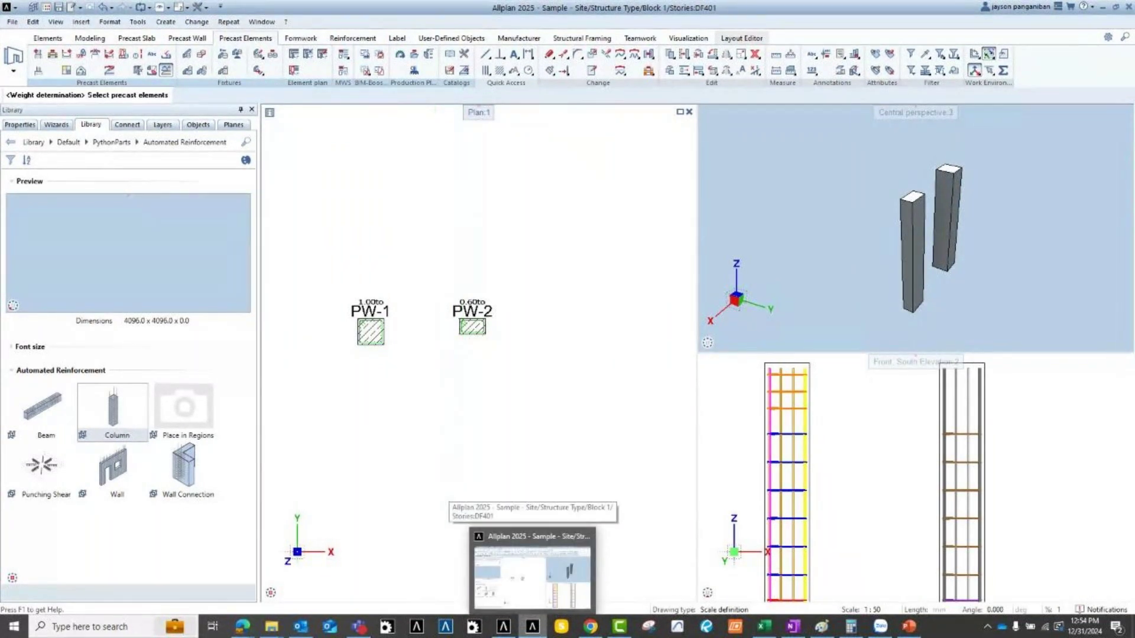
left_click_drag(403, 261, 336, 341)
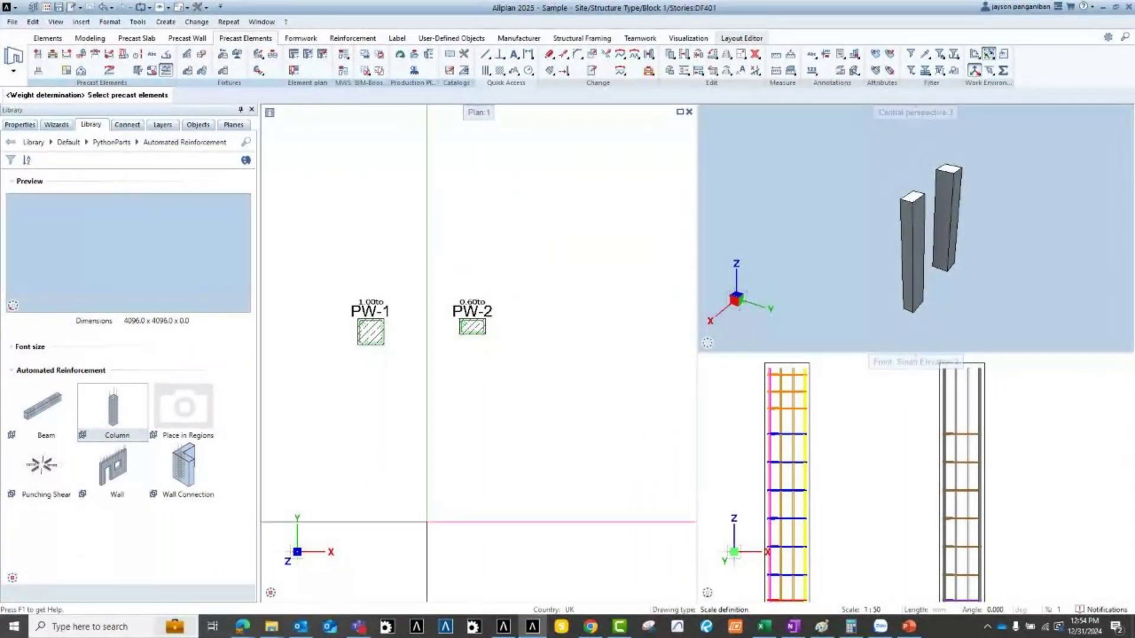
scroll(368, 292, "up", 2)
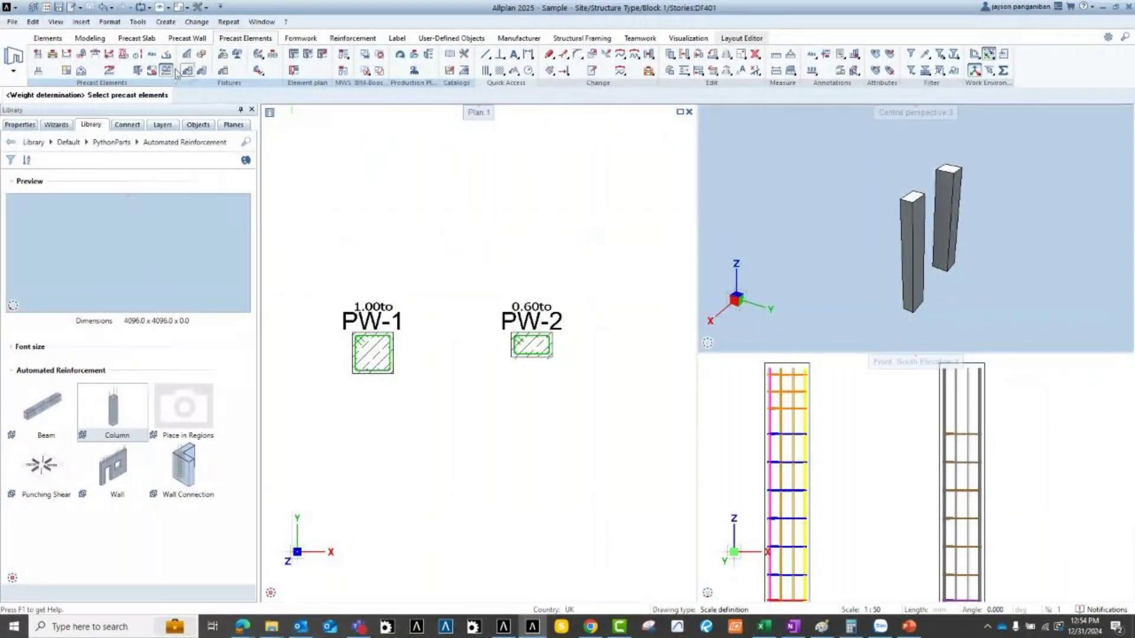
left_click(535, 357)
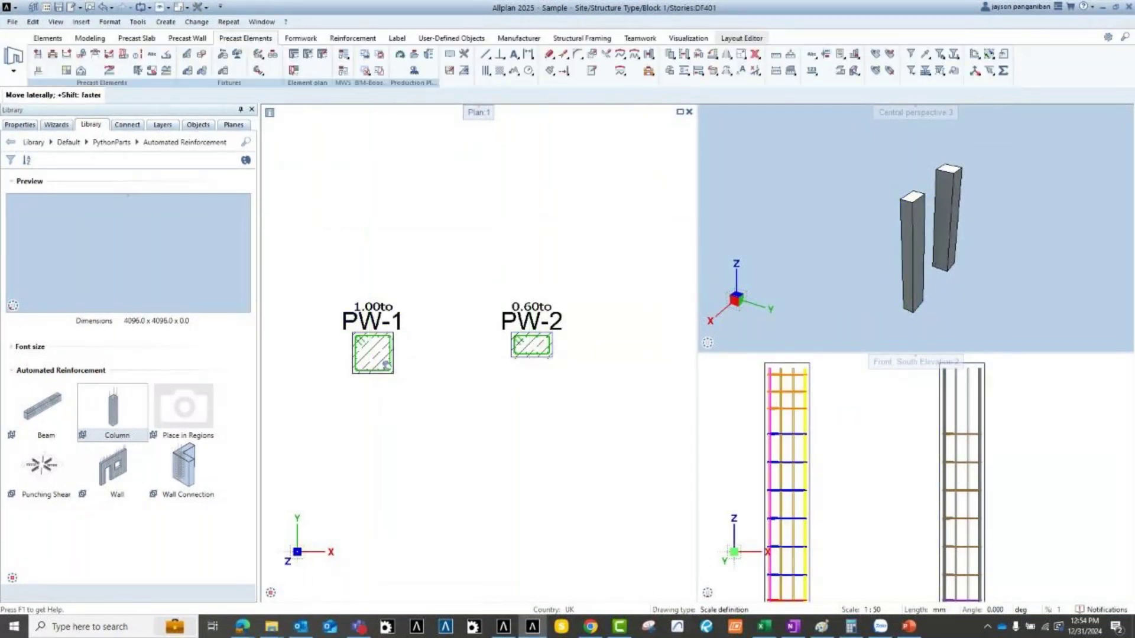
middle_click_drag(371, 359, 384, 353)
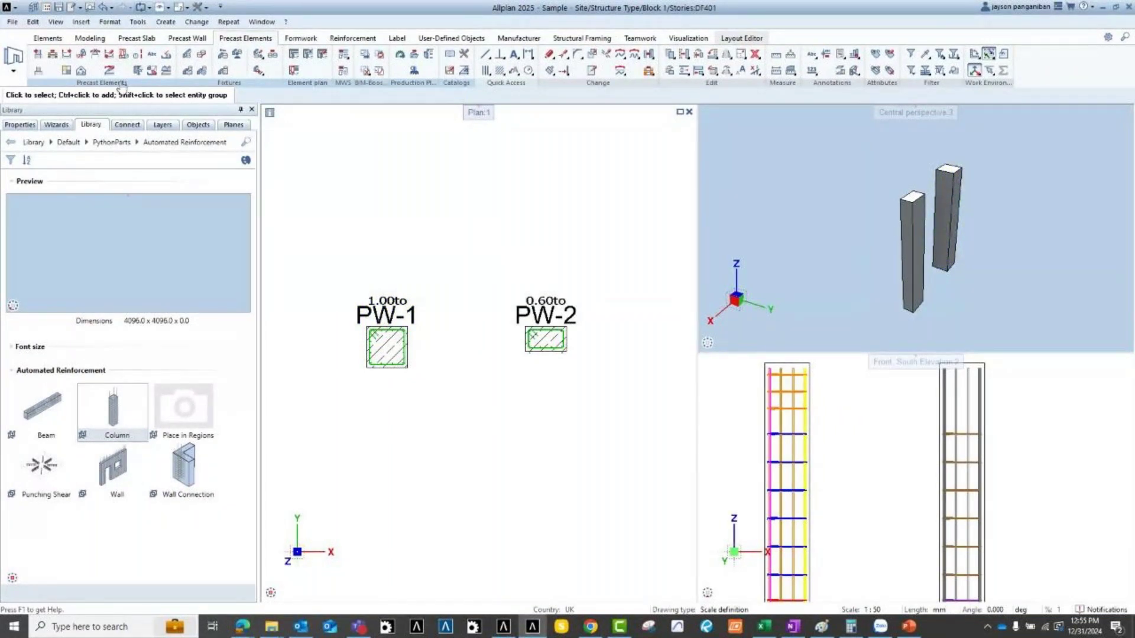
left_click(166, 71)
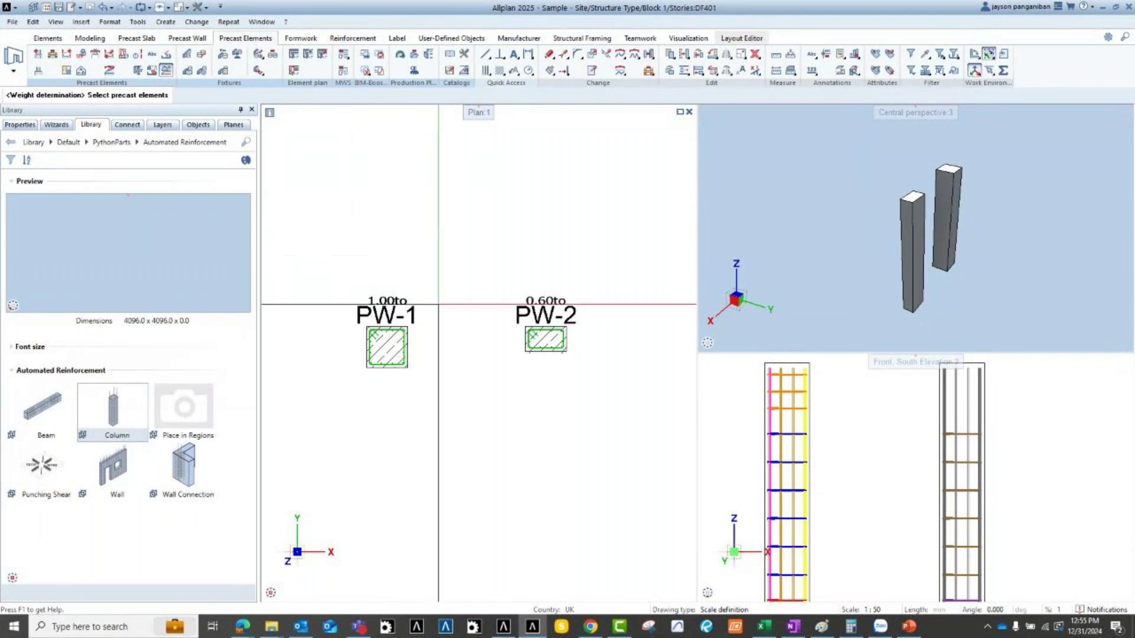
left_click(568, 378)
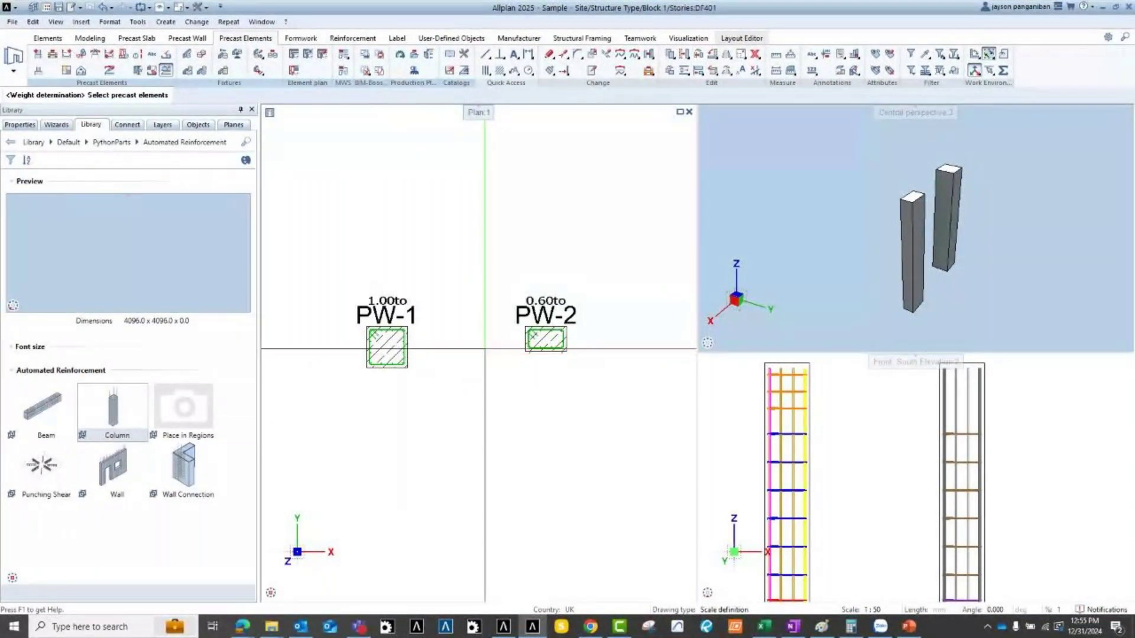
left_click_drag(588, 432, 332, 188)
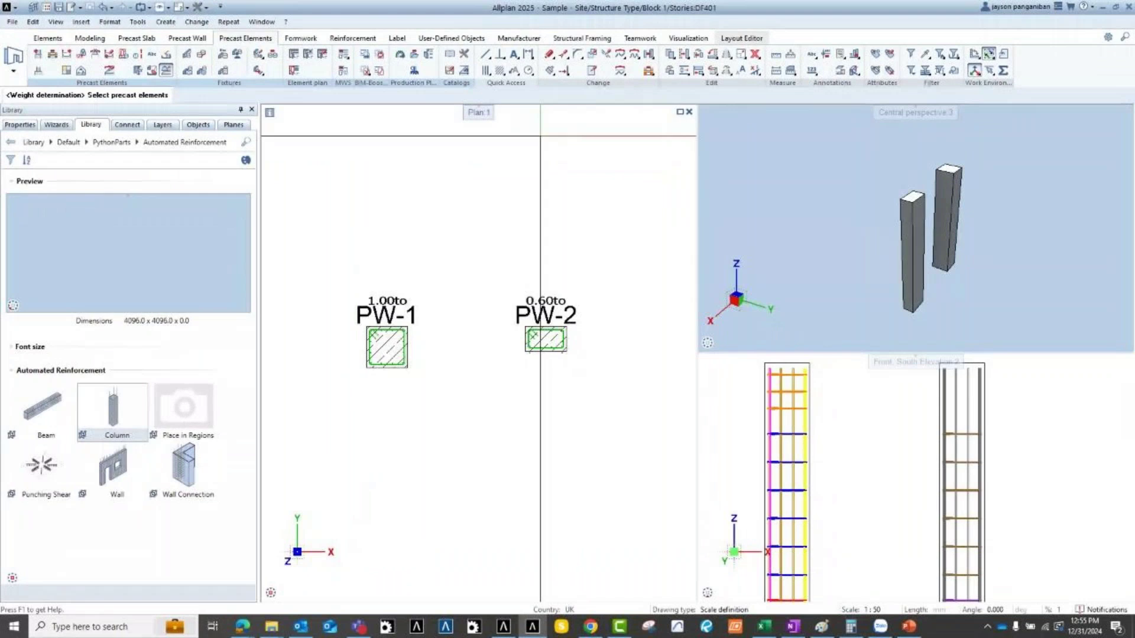
scroll(528, 211, "down", 5)
key("Escape")
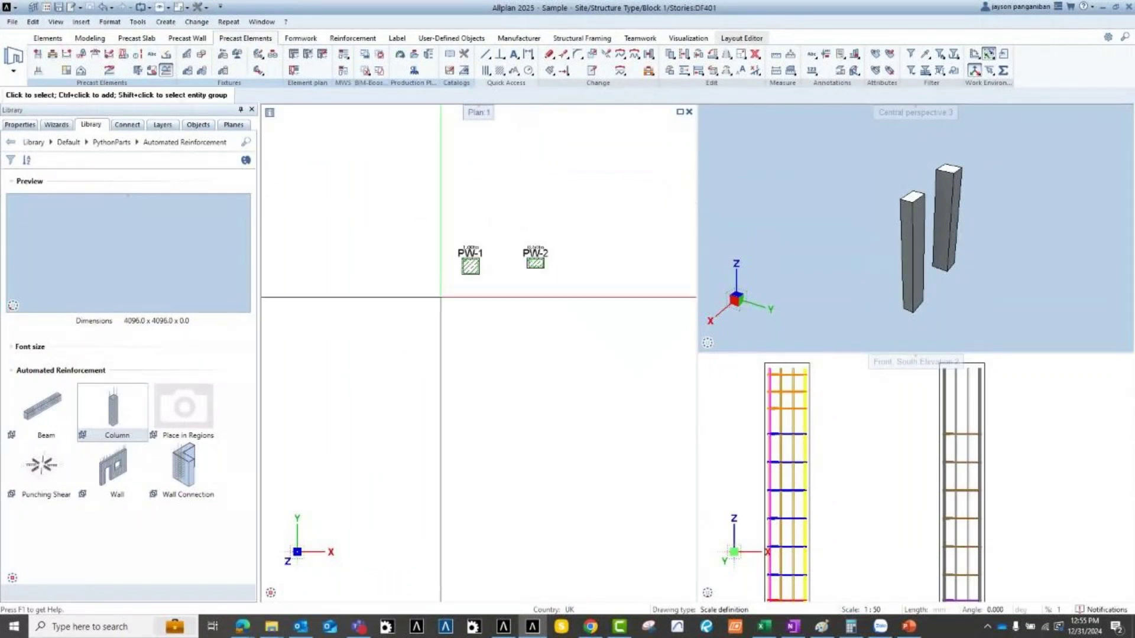
Load the Block 1 story containing drawing files 10 to 302 and unload the story with drawing file 401.
double_click(442, 320)
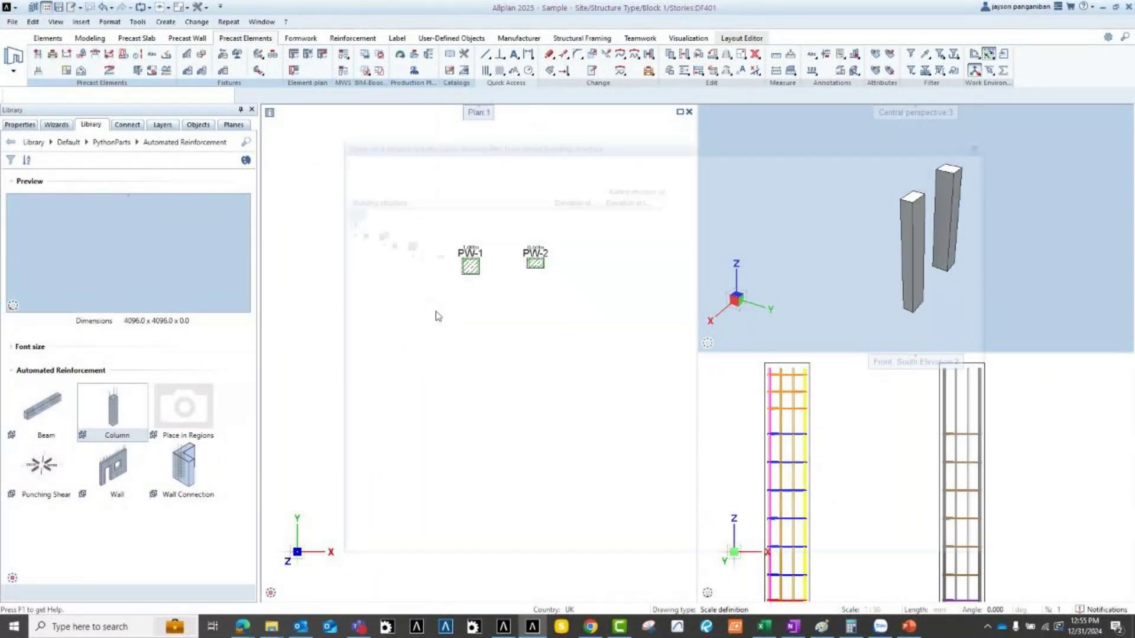
left_click(414, 253)
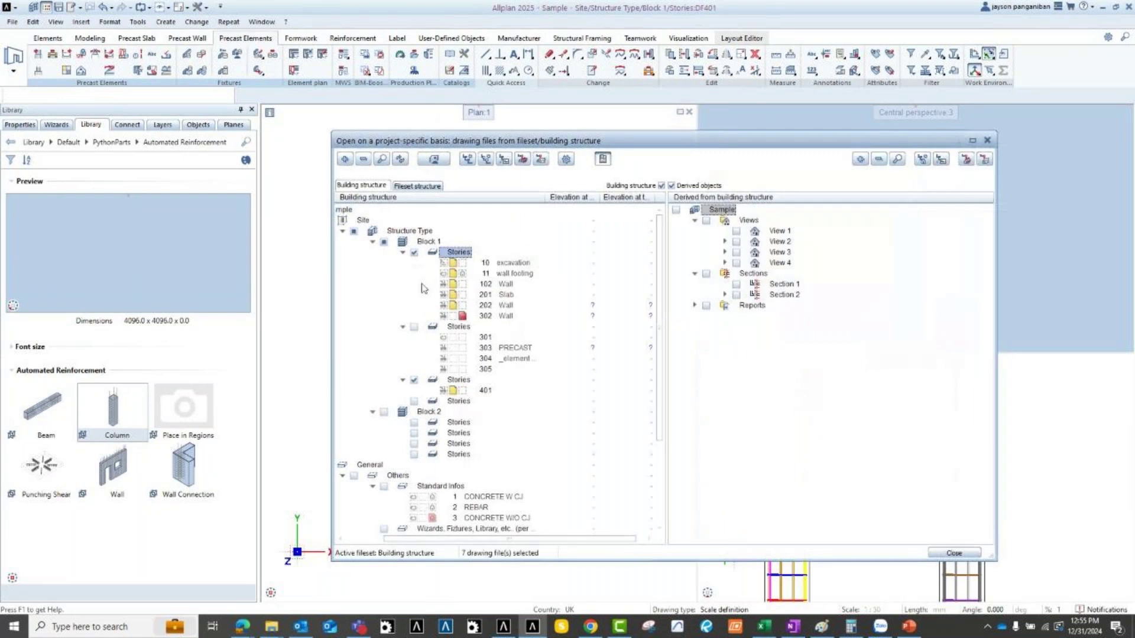
left_click(414, 380)
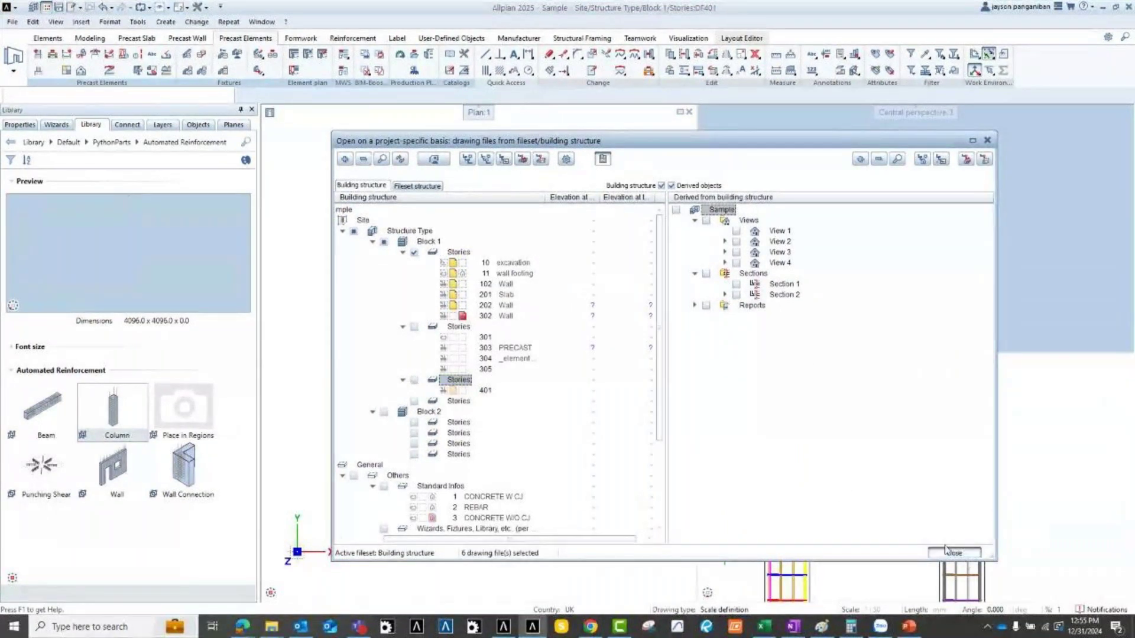
left_click(946, 552)
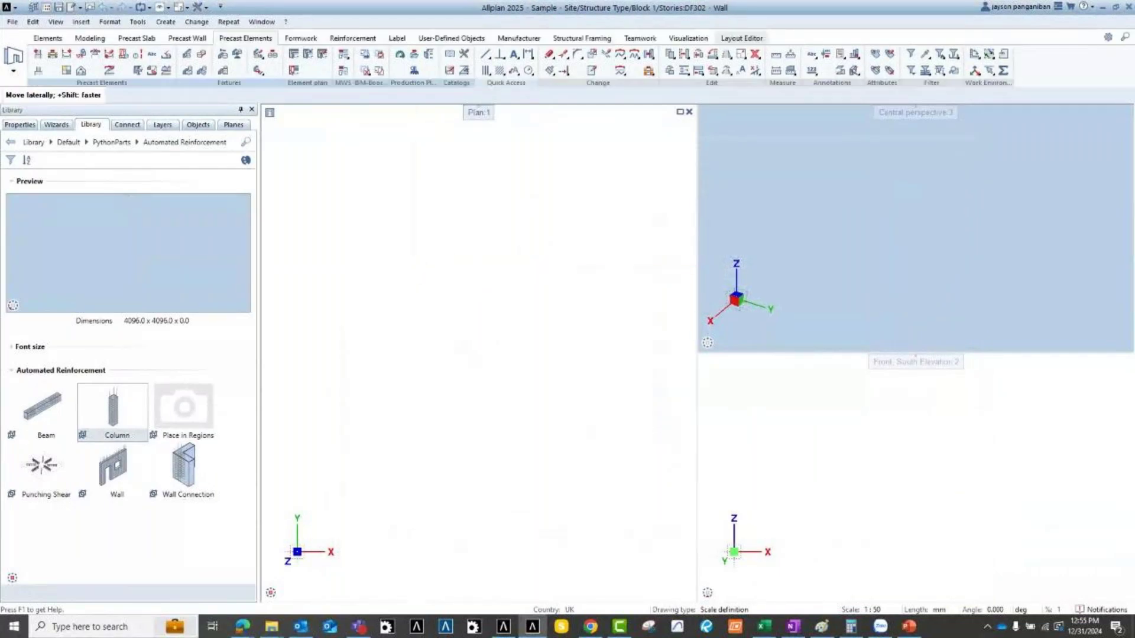
Run Weight determination on all precast wall elements in plan and review the report, enlarging its window.
left_click(166, 70)
left_click_drag(665, 271, 272, 449)
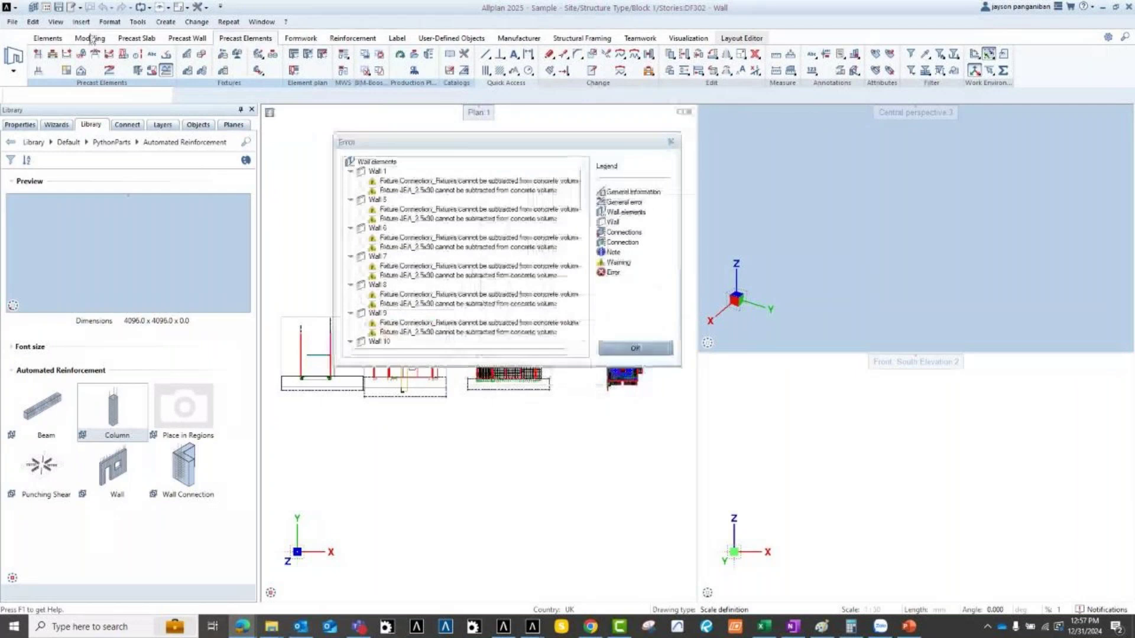
left_click_drag(681, 368, 787, 562)
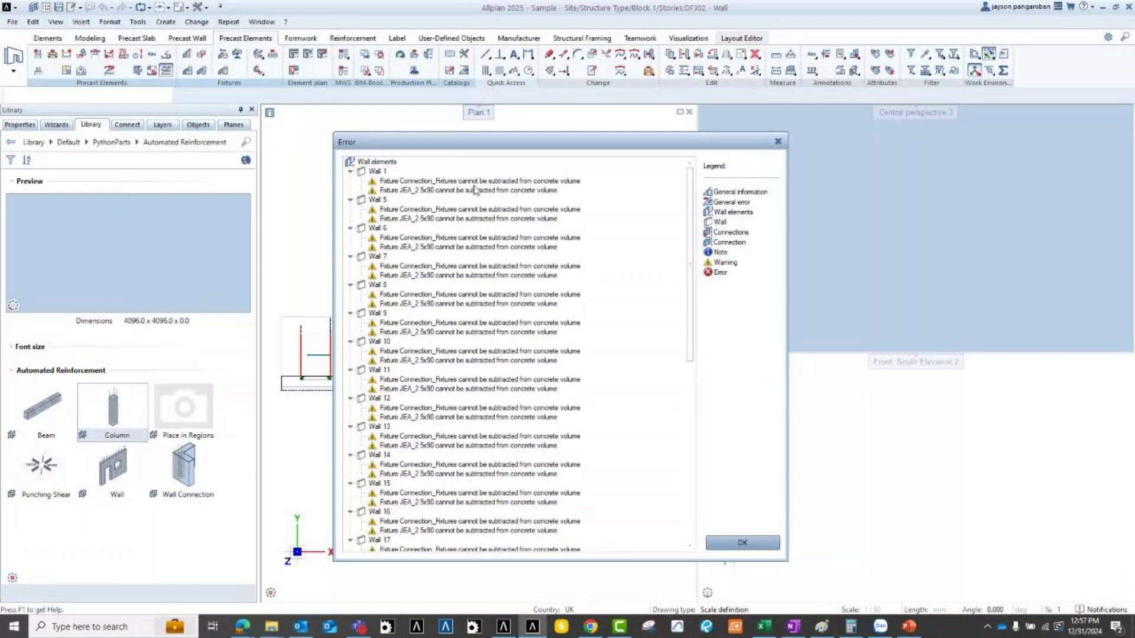
scroll(442, 420, "down", 12)
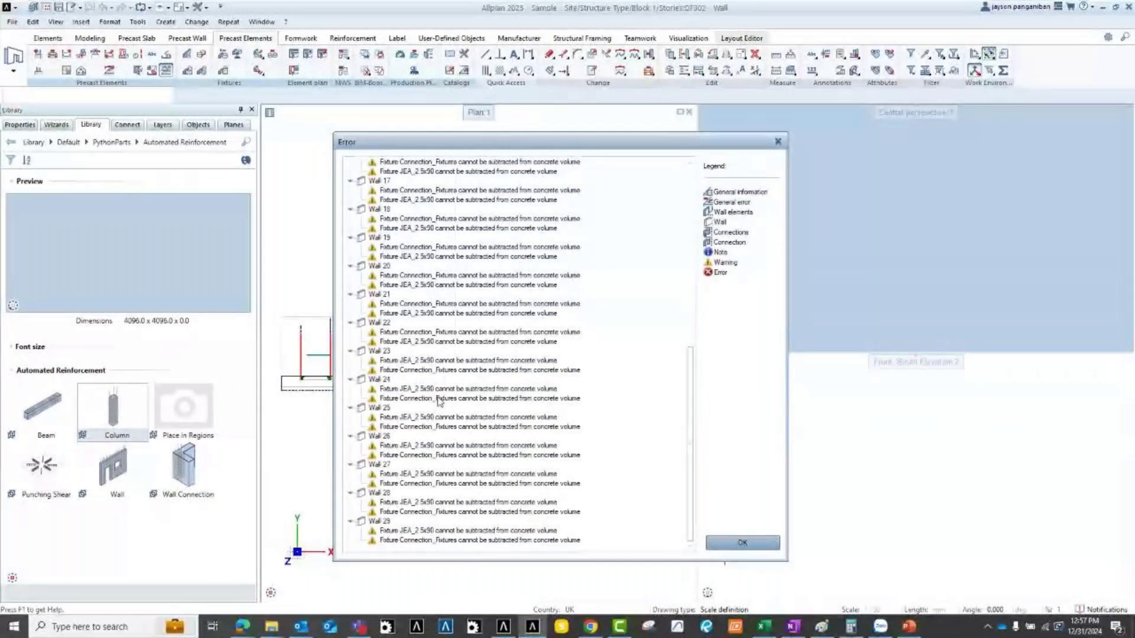
scroll(412, 343, "up", 9)
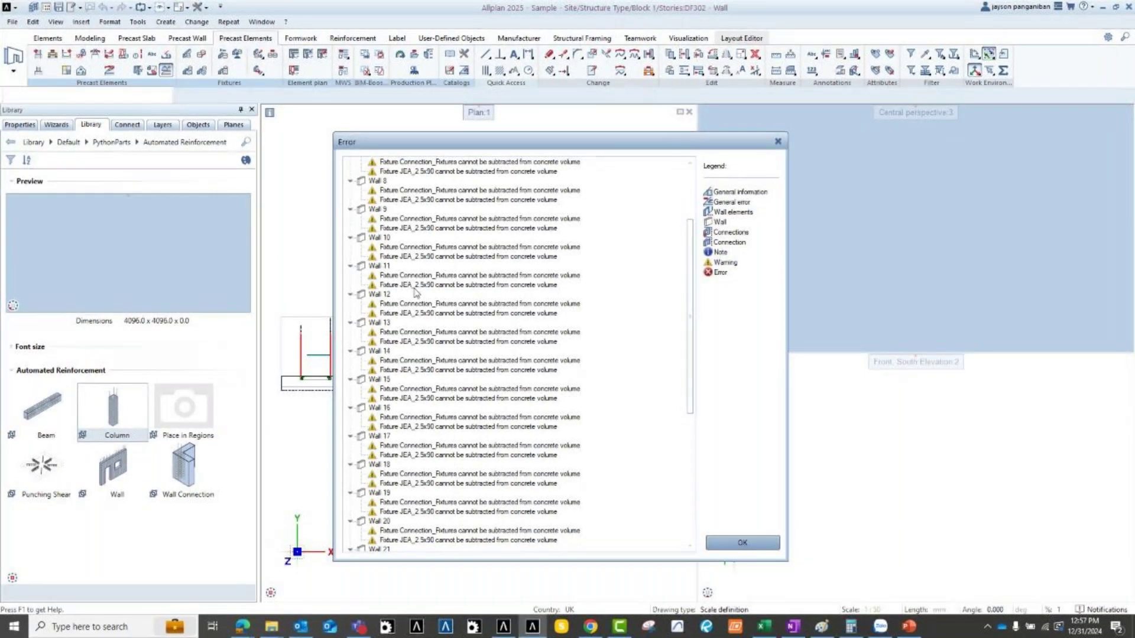
scroll(387, 189, "up", 7)
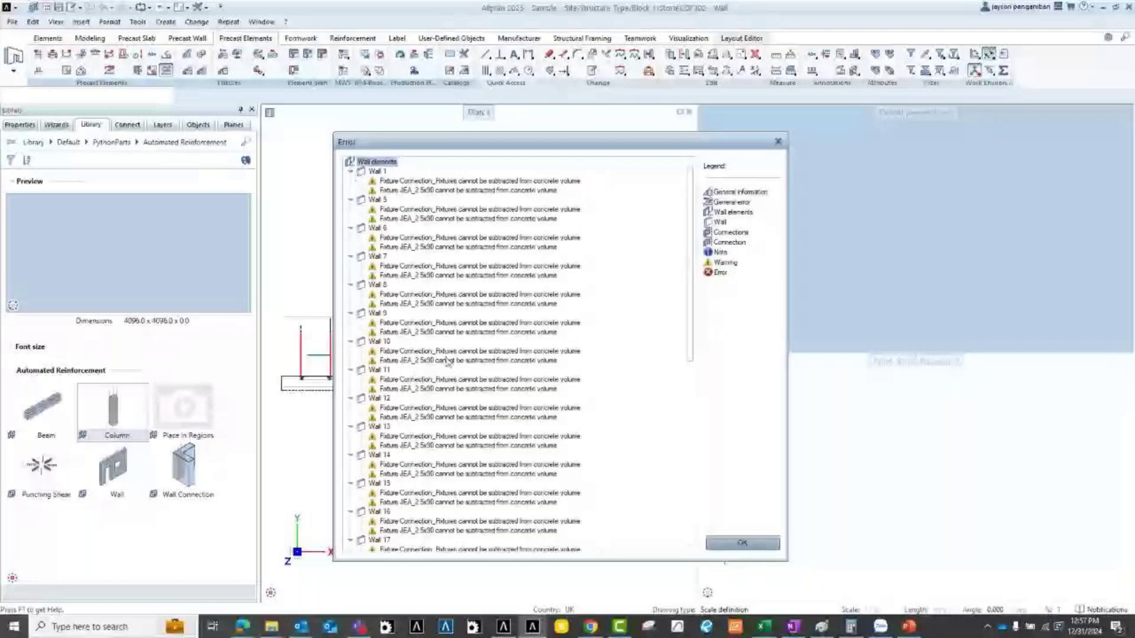
Close the wall elements warning report and switch to the Allplan 2025 for Precast Part 2 presentation in PowerPoint.
left_click(732, 544)
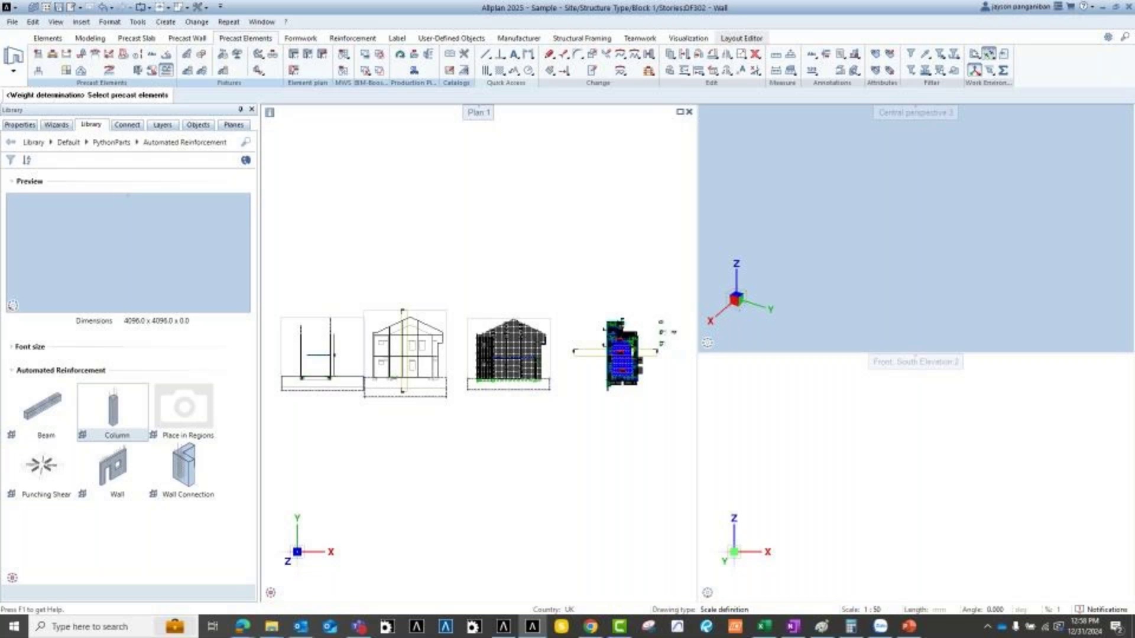
left_click(242, 627)
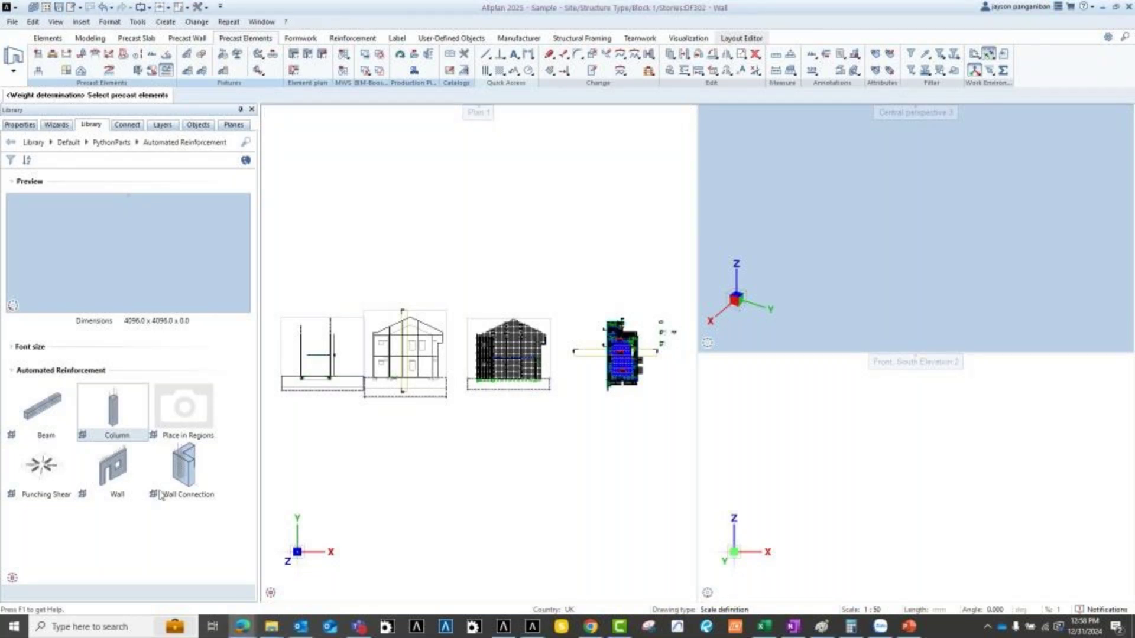
left_click(909, 631)
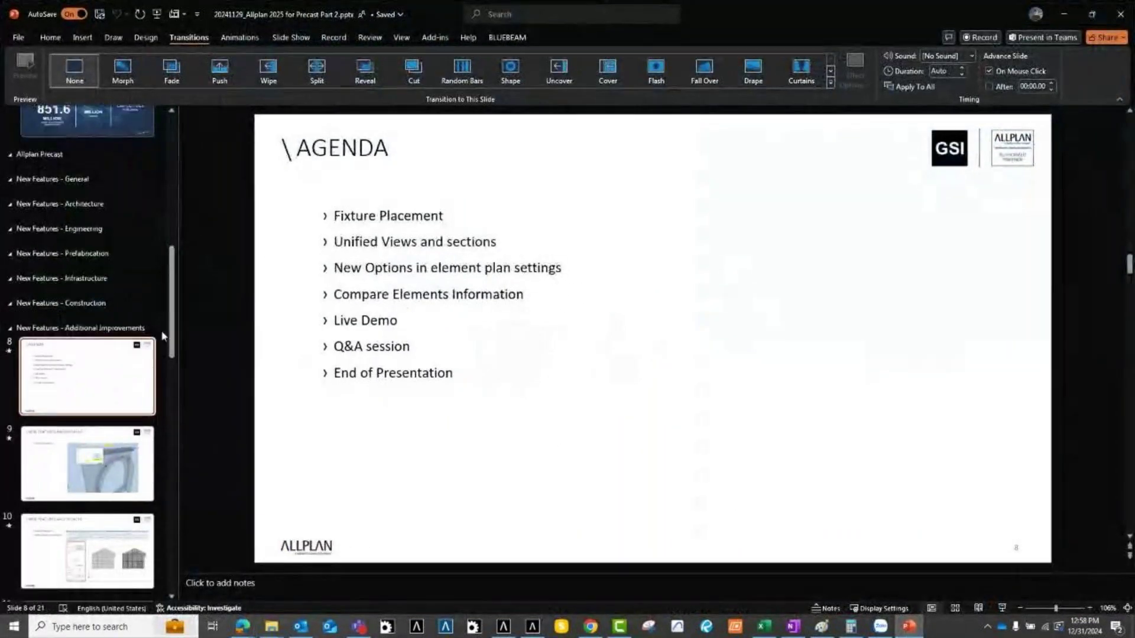
Show slide 18 with the presenter's contact details.
scroll(61, 328, "down", 10)
scroll(63, 331, "down", 3)
left_click(74, 358)
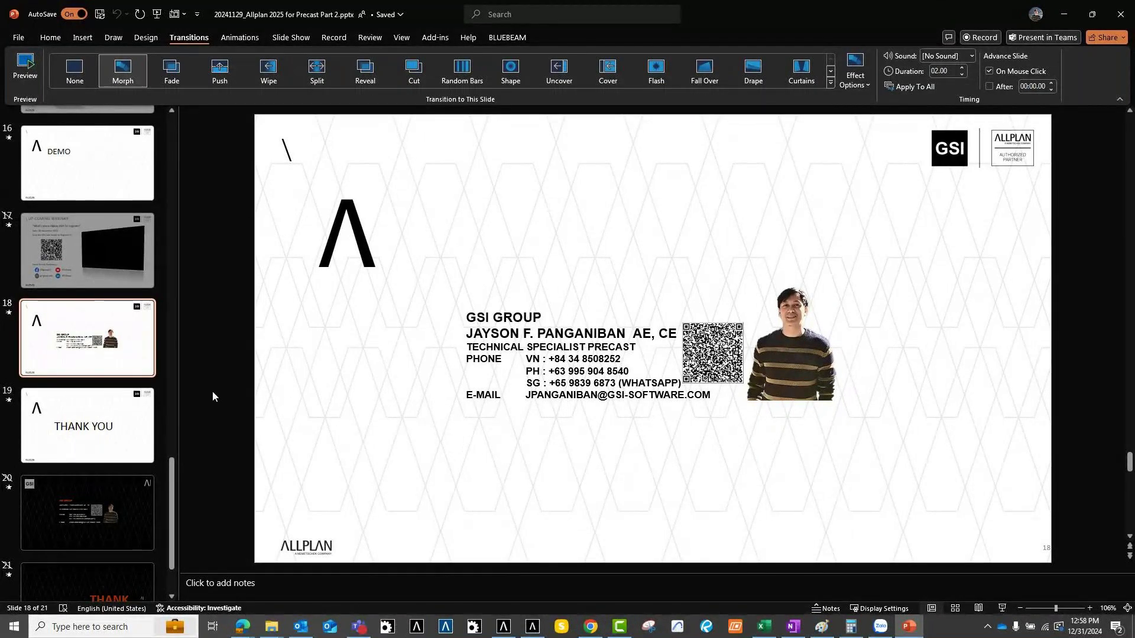
View the THANK YOU slide 19, and return to the contact details on slide 18 enlarged to 200%.
scroll(172, 506, "down", 2)
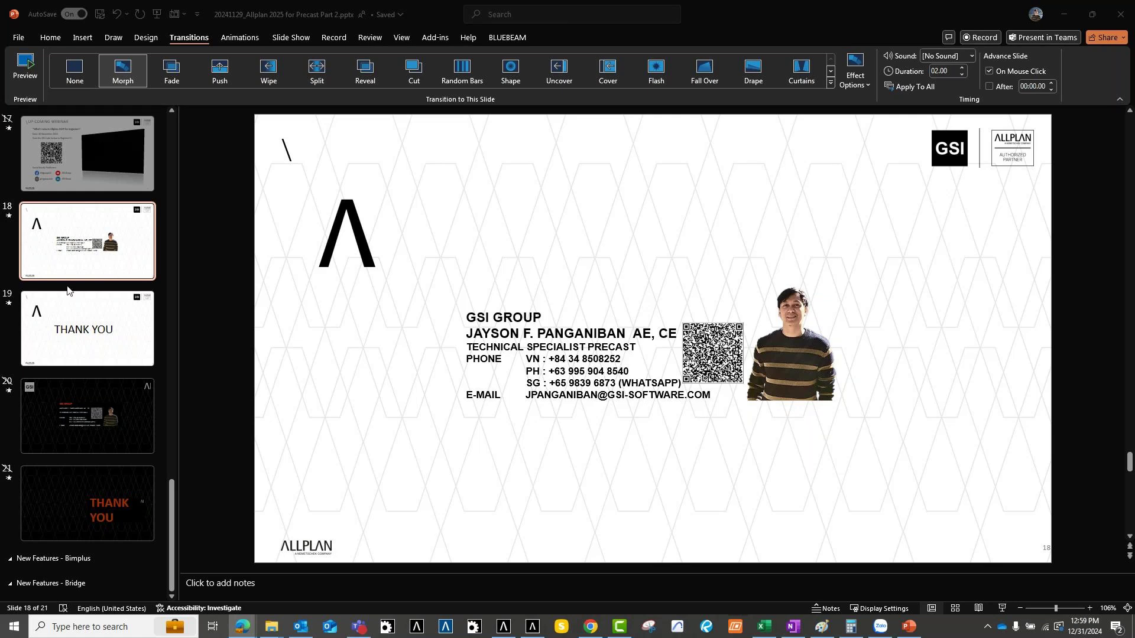
left_click(86, 324)
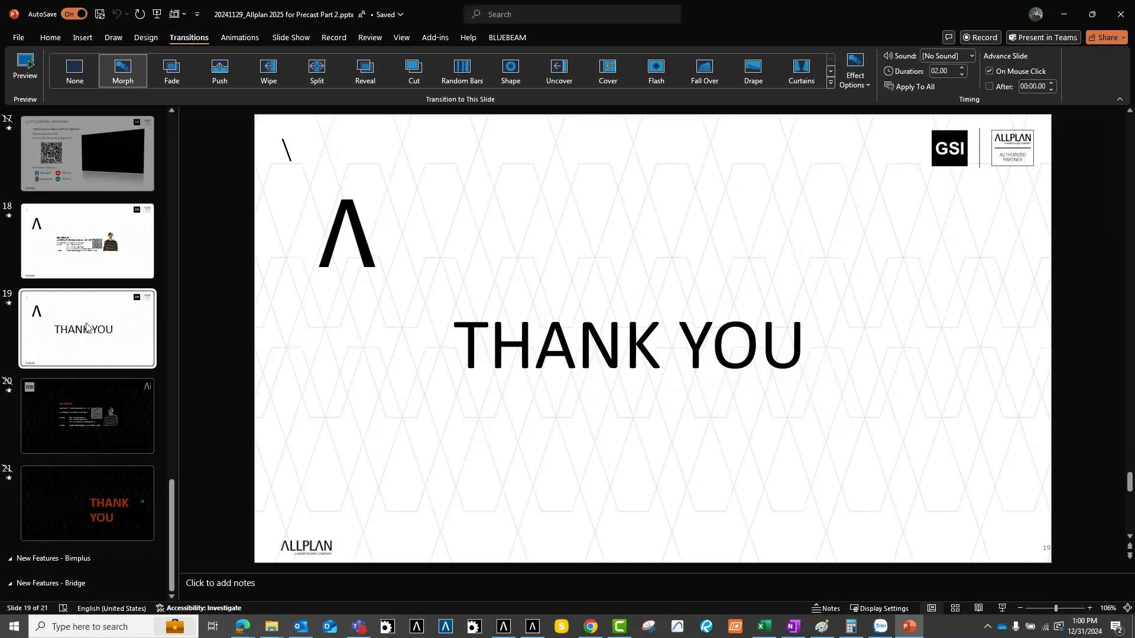
left_click(79, 242)
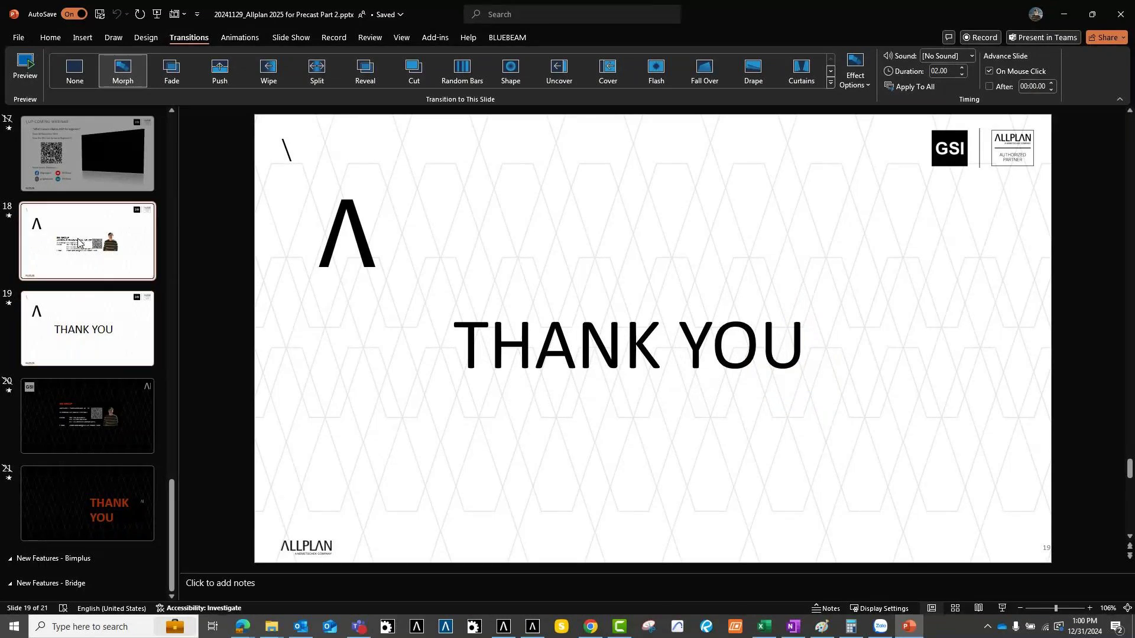
scroll(653, 338, "up", 5, "ctrl")
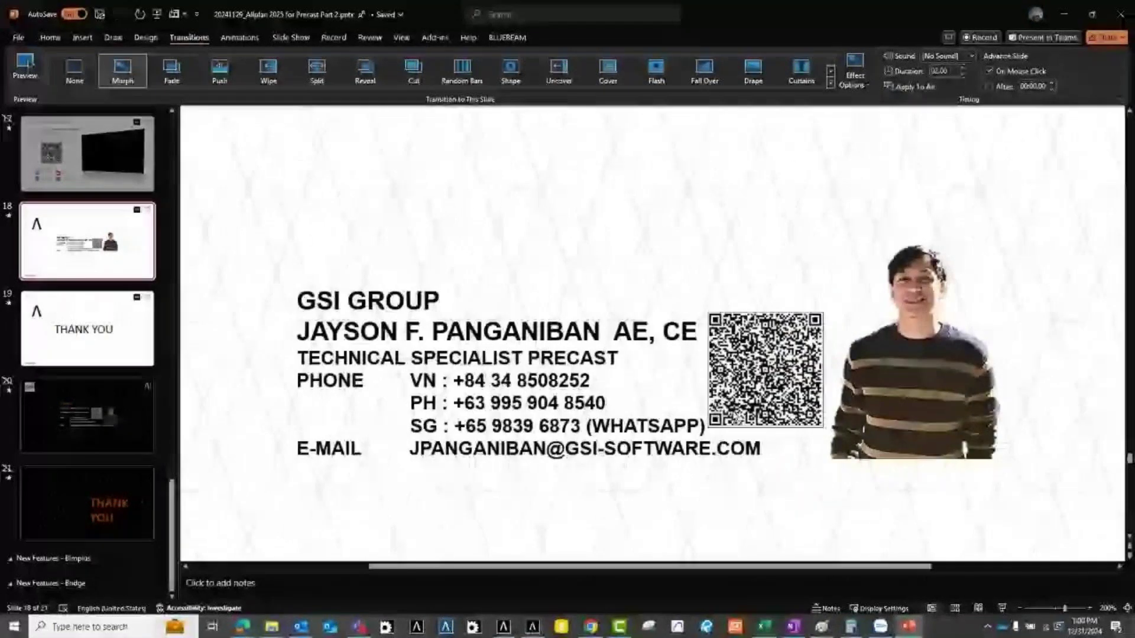
scroll(613, 246, "down", 1)
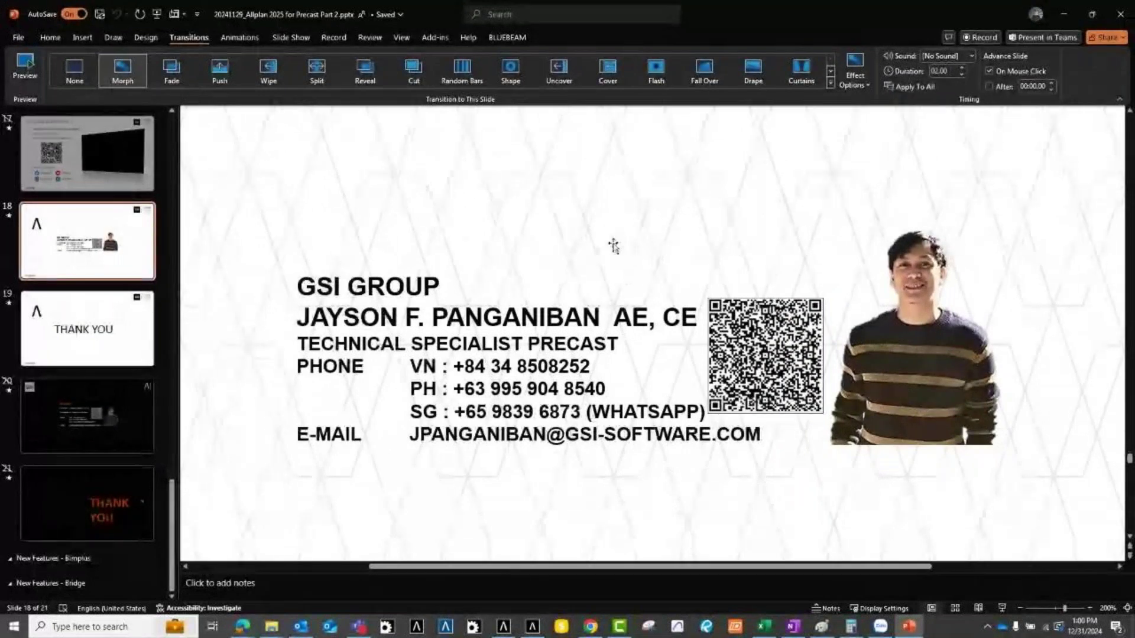
scroll(607, 436, "down", 1)
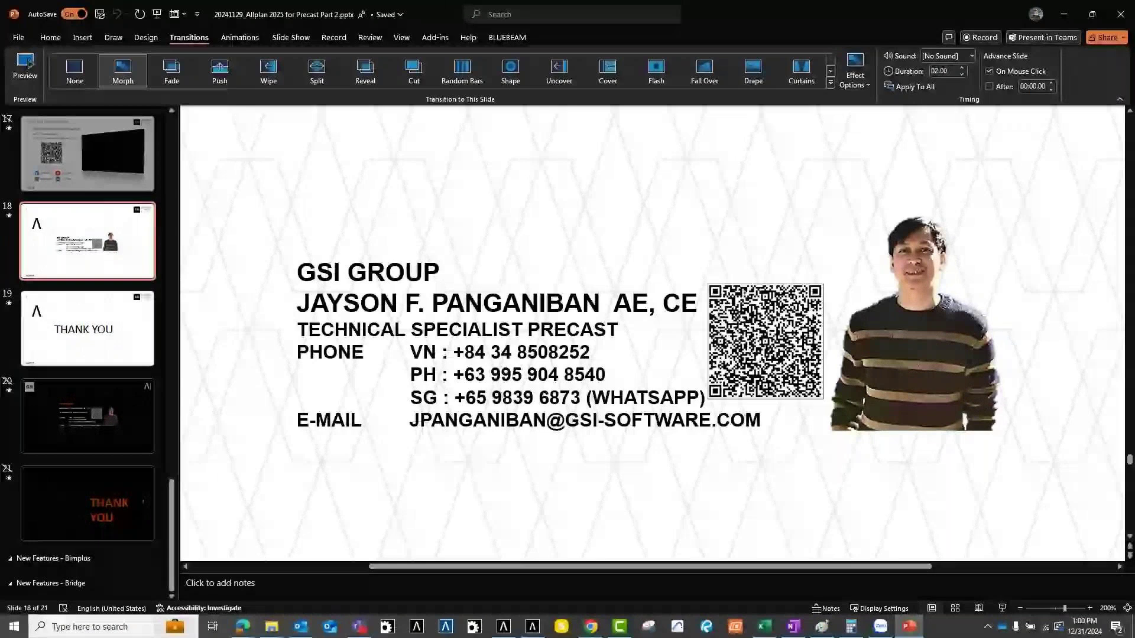
key("alt+Tab")
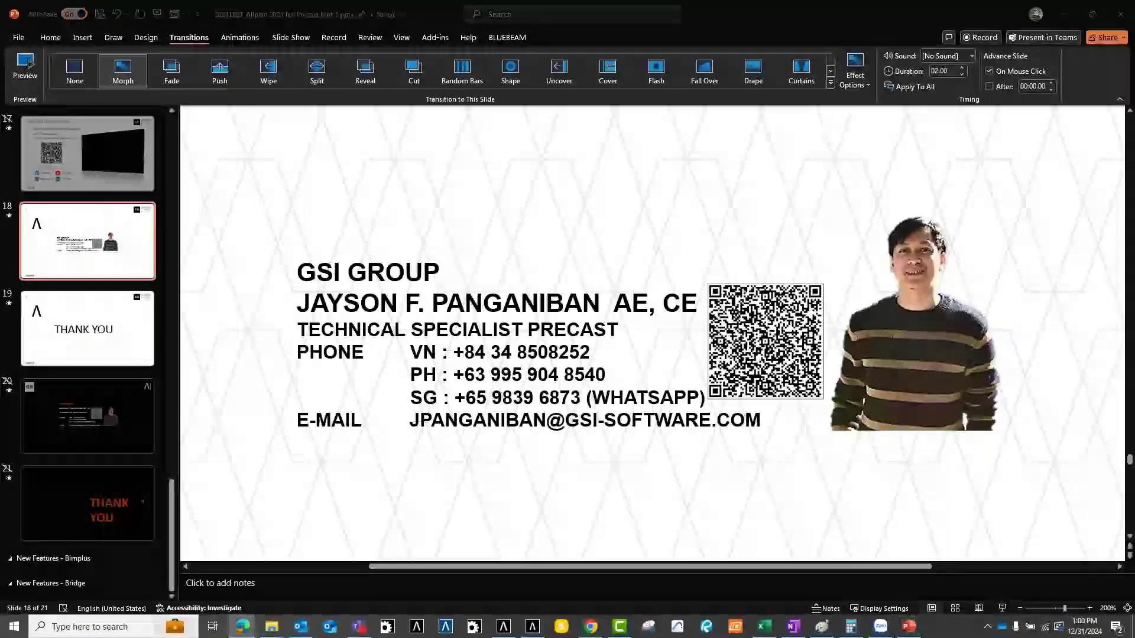